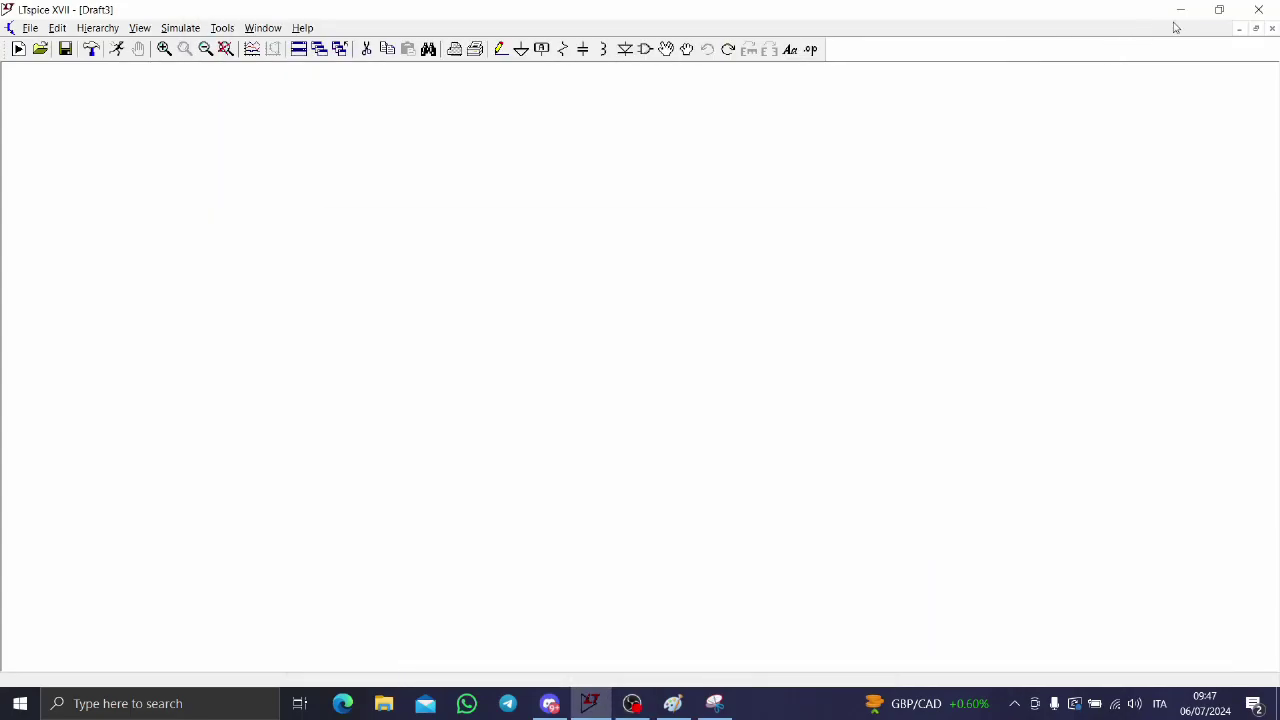
# Switch to the annotated schematic in Paint and underline the handwritten "RC dead" heading in red.
pyautogui.click(1176, 10)
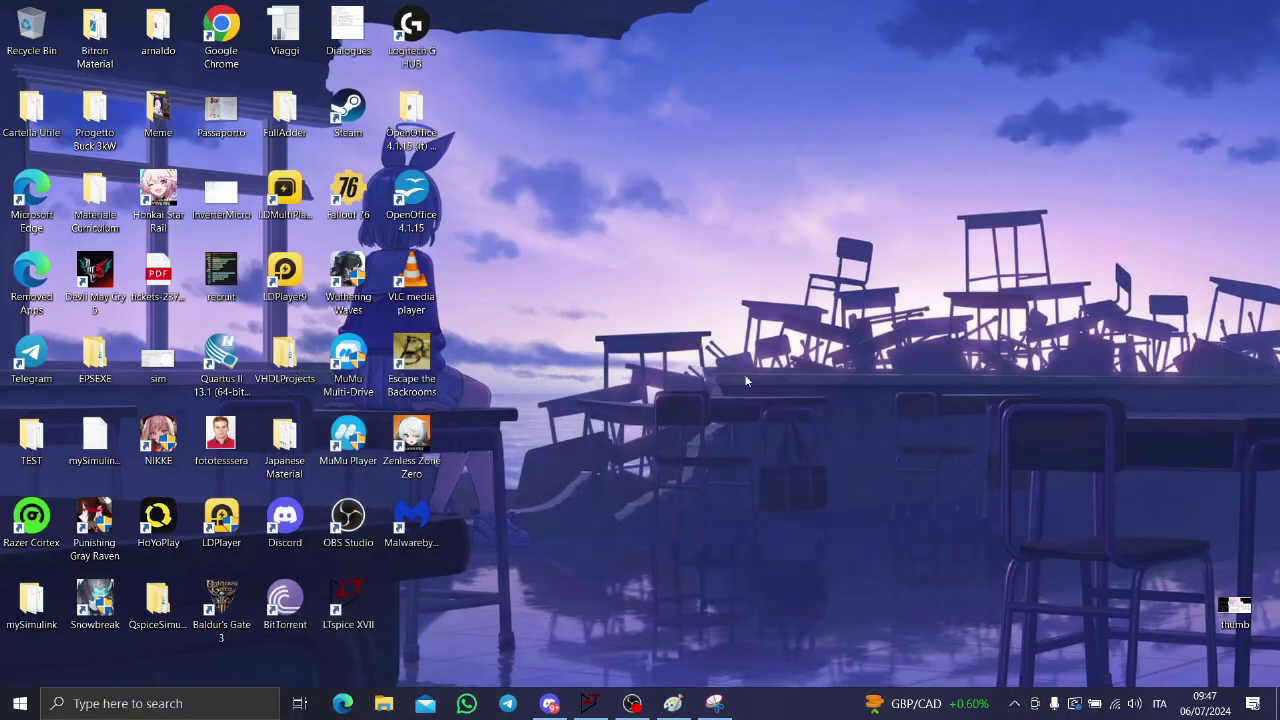
pyautogui.click(673, 703)
pyautogui.scroll(-3, 646, 485)
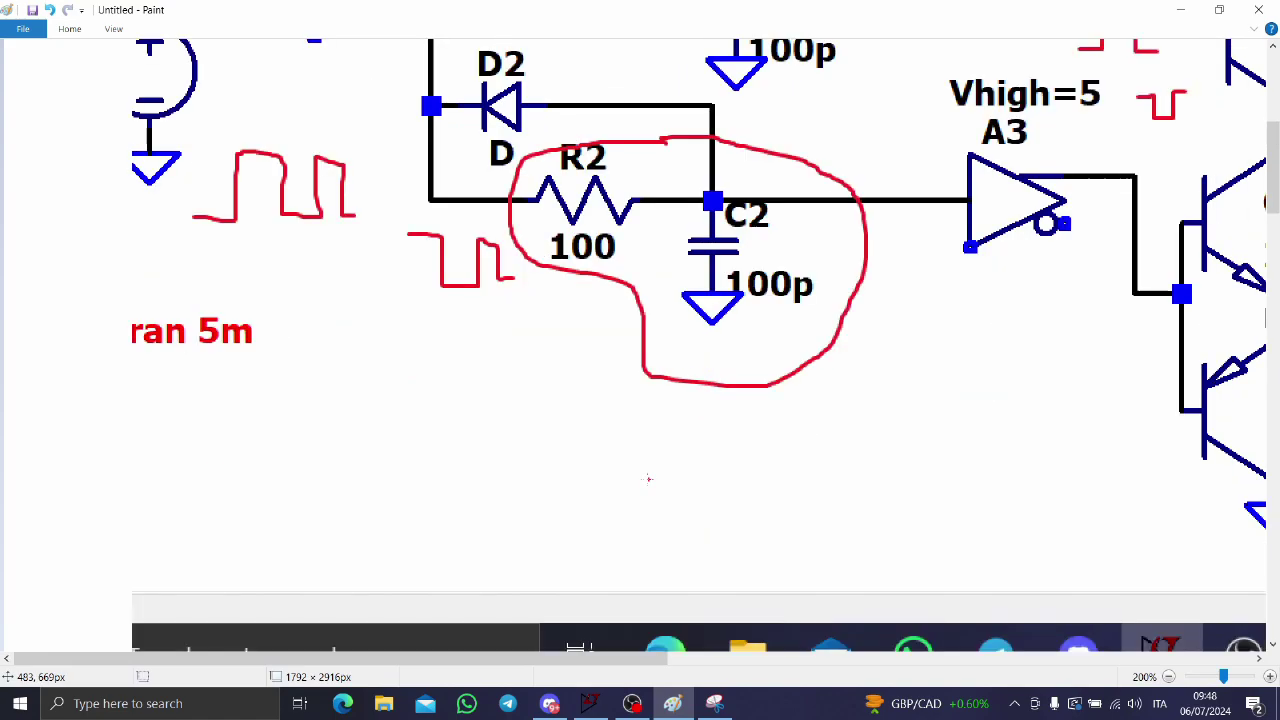
pyautogui.scroll(2, 648, 479)
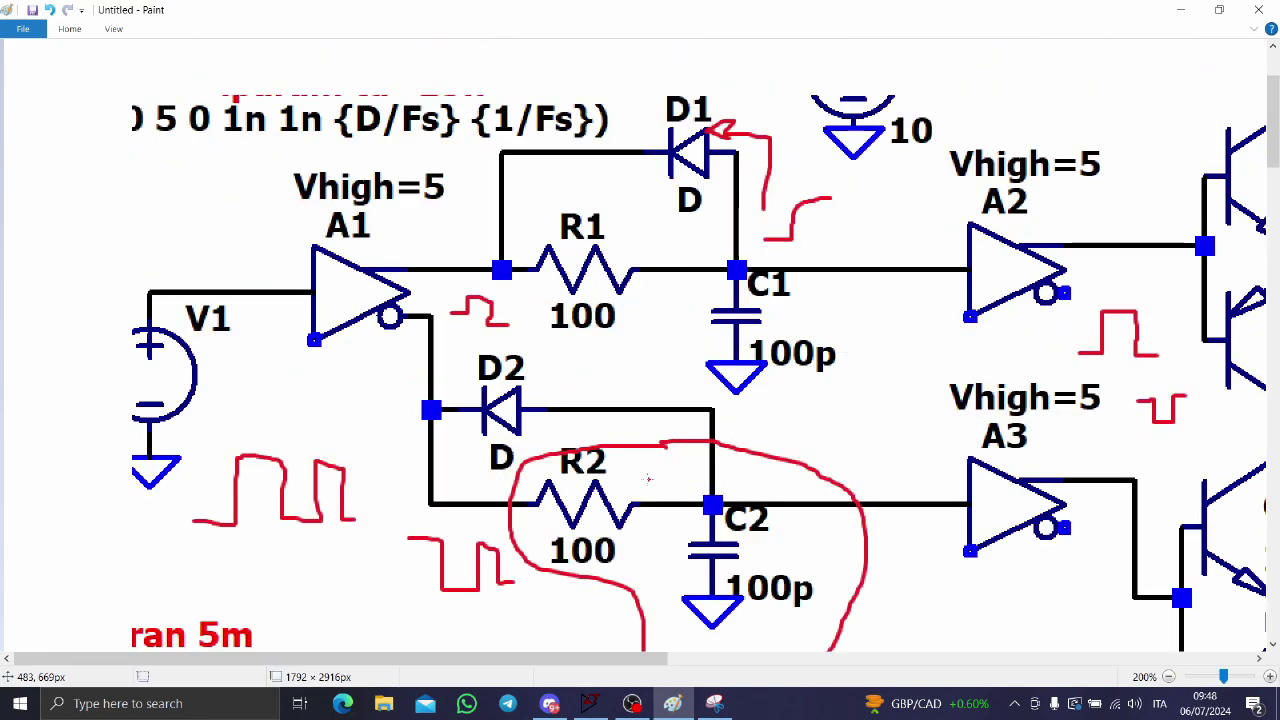
pyautogui.scroll(-1, 693, 425)
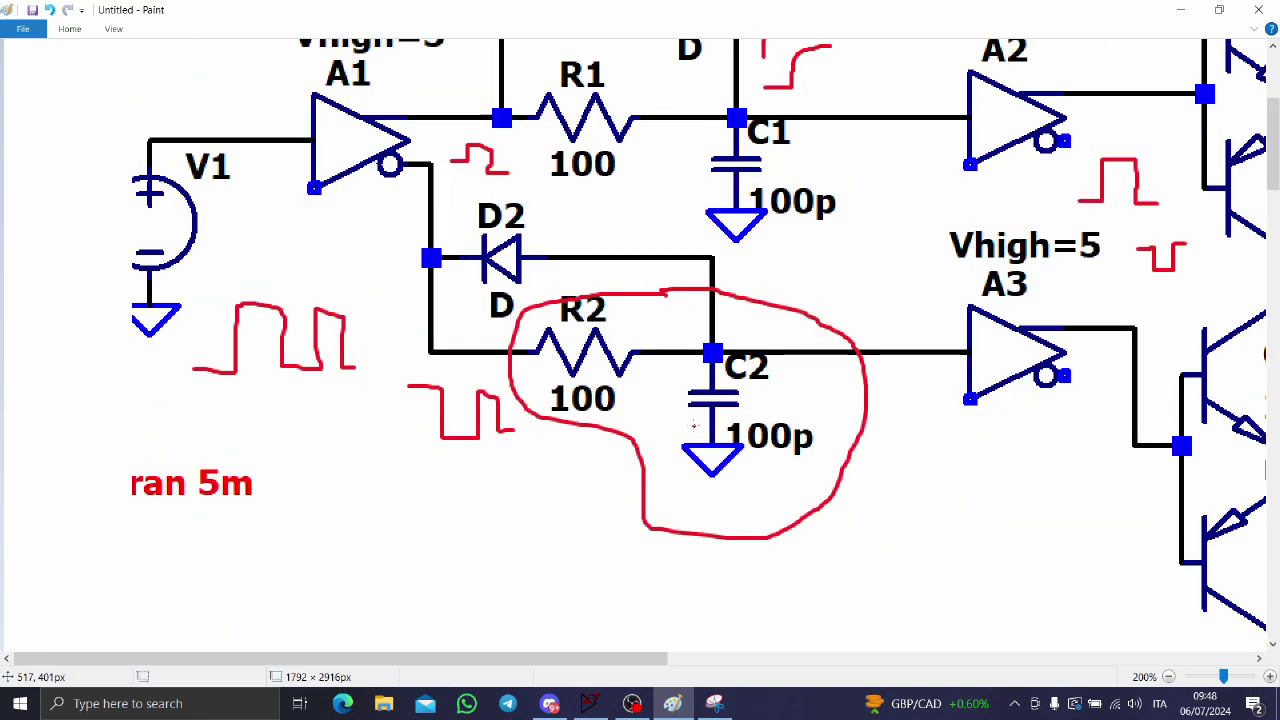
pyautogui.scroll(1, 565, 572)
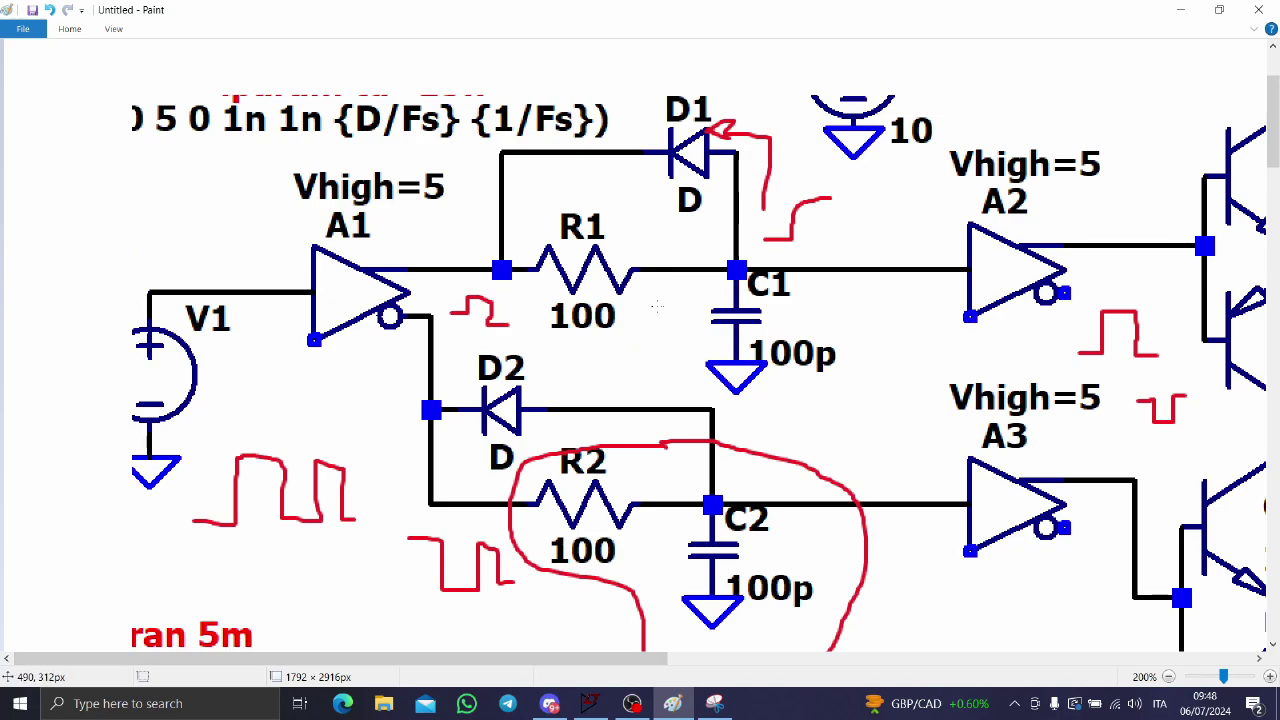
pyautogui.scroll(1, 650, 370)
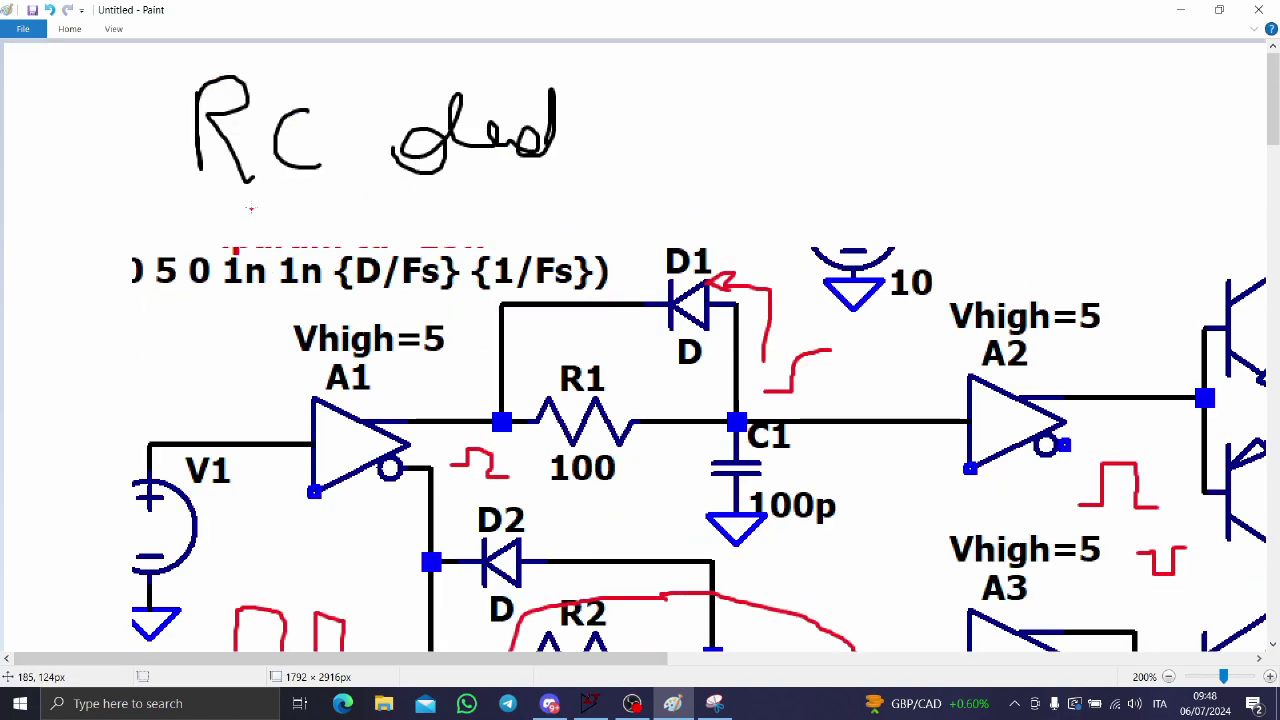
pyautogui.moveTo(186, 203)
pyautogui.mouseDown()
pyautogui.moveTo(586, 205)
pyautogui.moveTo(590, 192)
pyautogui.mouseUp()
# Circle the red pulse waveform beside source V1, and mark A1's two outputs with a plus and a minus sign.
pyautogui.scroll(-2, 629, 218)
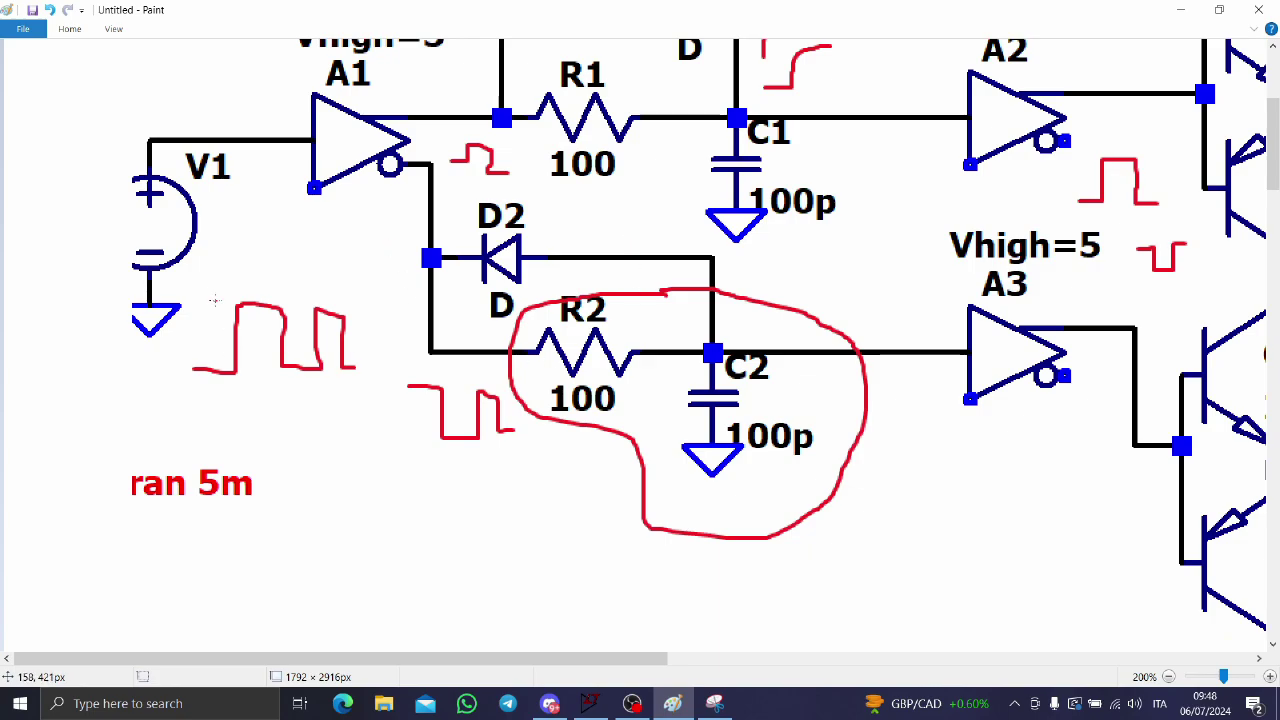
pyautogui.moveTo(203, 402)
pyautogui.mouseDown()
pyautogui.moveTo(372, 300)
pyautogui.moveTo(222, 408)
pyautogui.moveTo(258, 405)
pyautogui.mouseUp()
pyautogui.scroll(1, 447, 318)
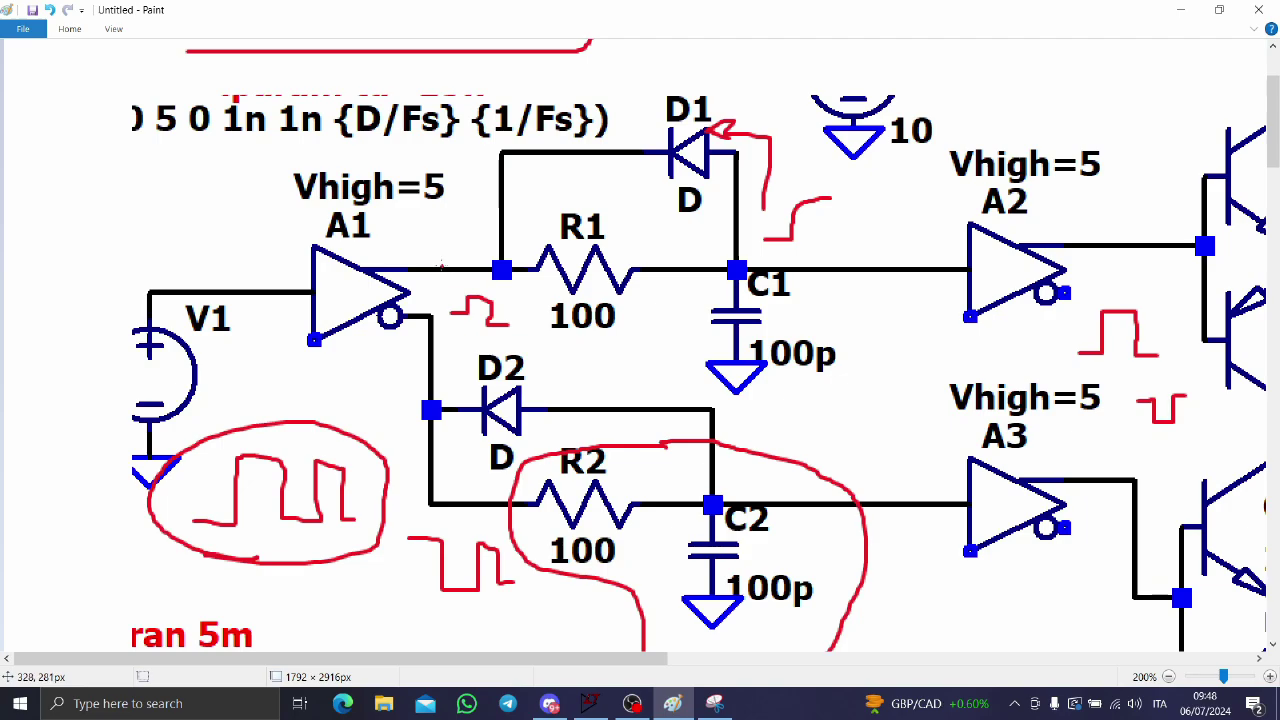
pyautogui.moveTo(427, 240); pyautogui.dragTo(427, 258)
pyautogui.moveTo(393, 341); pyautogui.dragTo(399, 341)
# Sketch a rising RC charging curve in red next to capacitor C1.
pyautogui.scroll(-3, 556, 385)
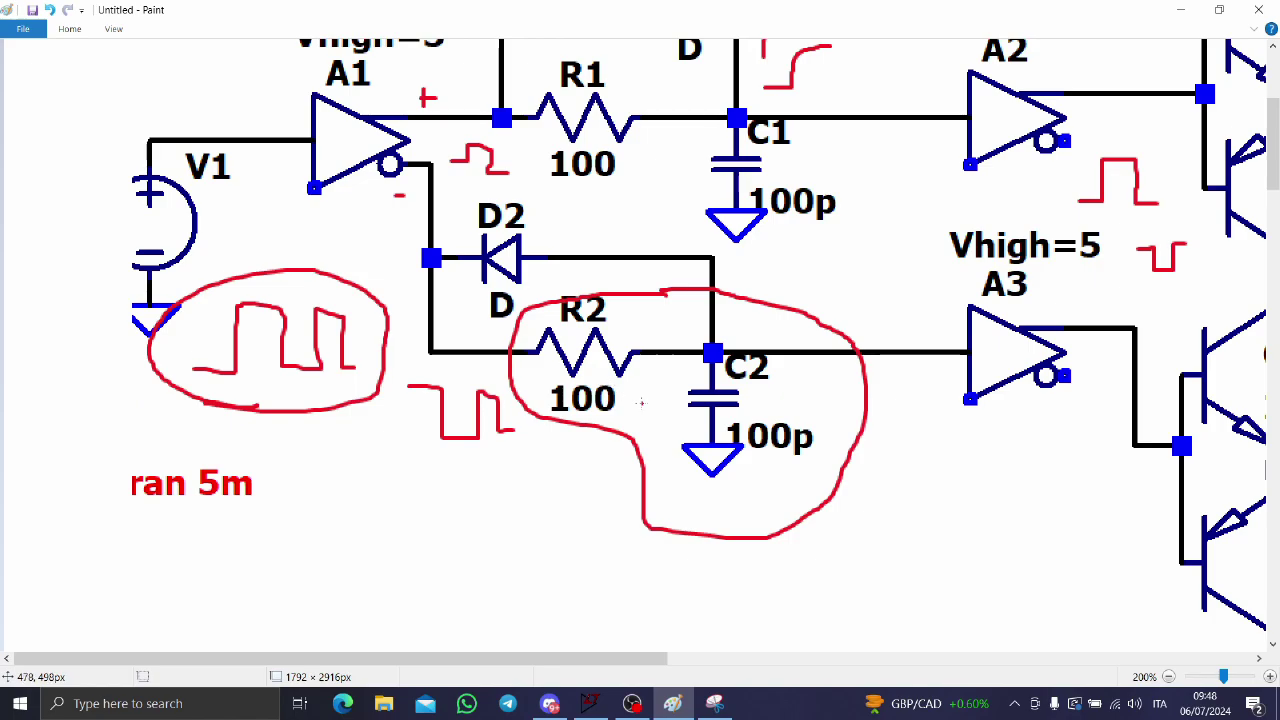
pyautogui.scroll(6, 639, 382)
pyautogui.scroll(-6, 676, 370)
pyautogui.moveTo(850, 214)
pyautogui.mouseDown()
pyautogui.moveTo(866, 212)
pyautogui.moveTo(878, 170)
pyautogui.moveTo(899, 162)
pyautogui.mouseUp()
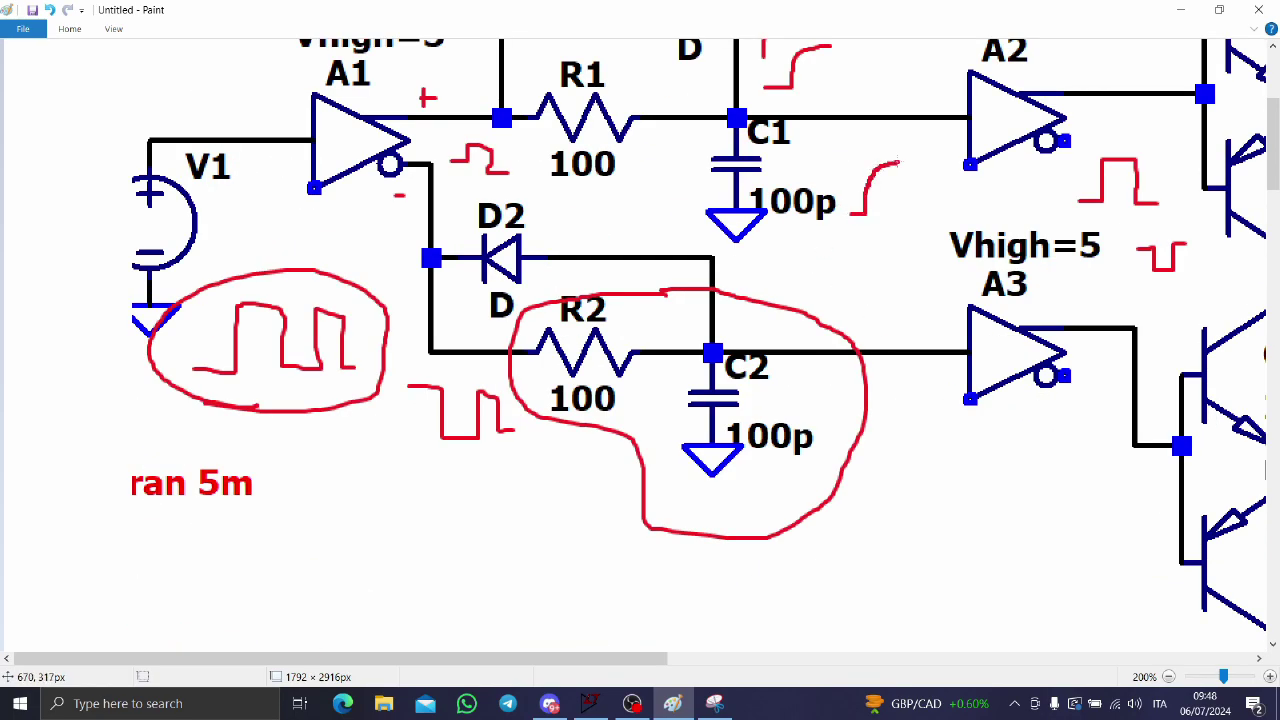
# Add an ideal step edge to the charging curve beside C1 and mark the delay interval beneath it.
pyautogui.scroll(6, 879, 181)
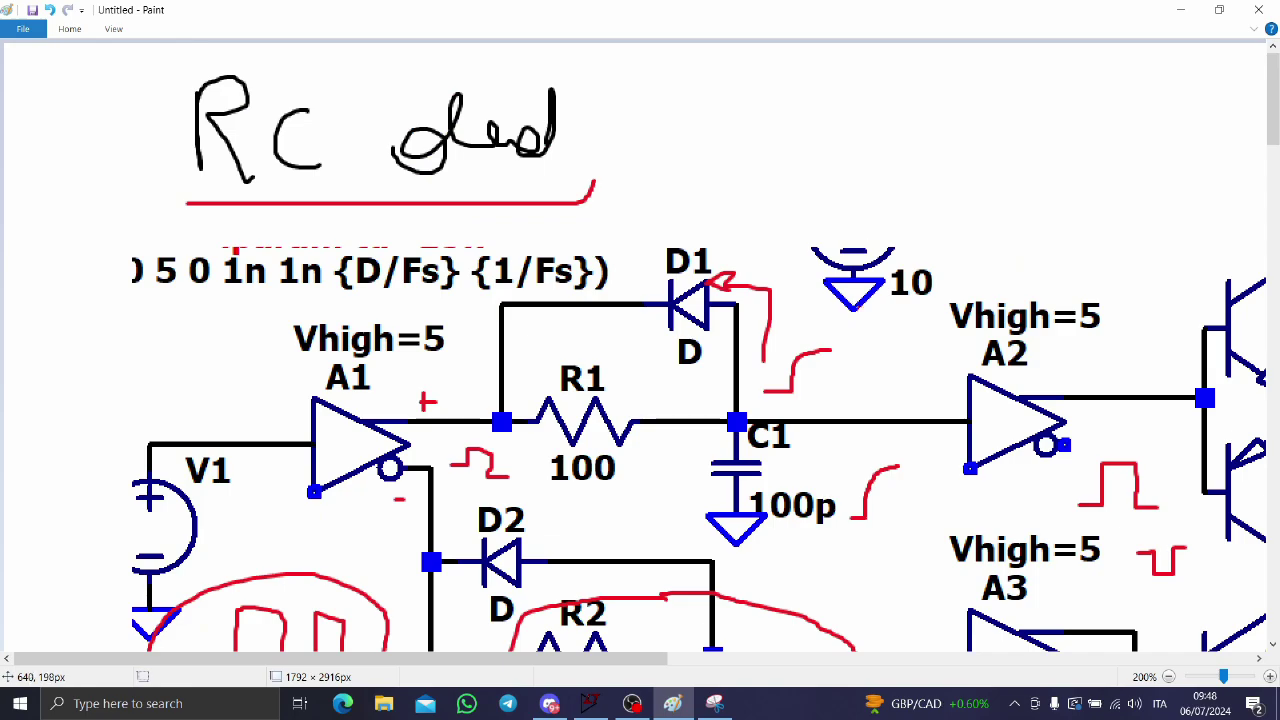
pyautogui.scroll(-3, 763, 266)
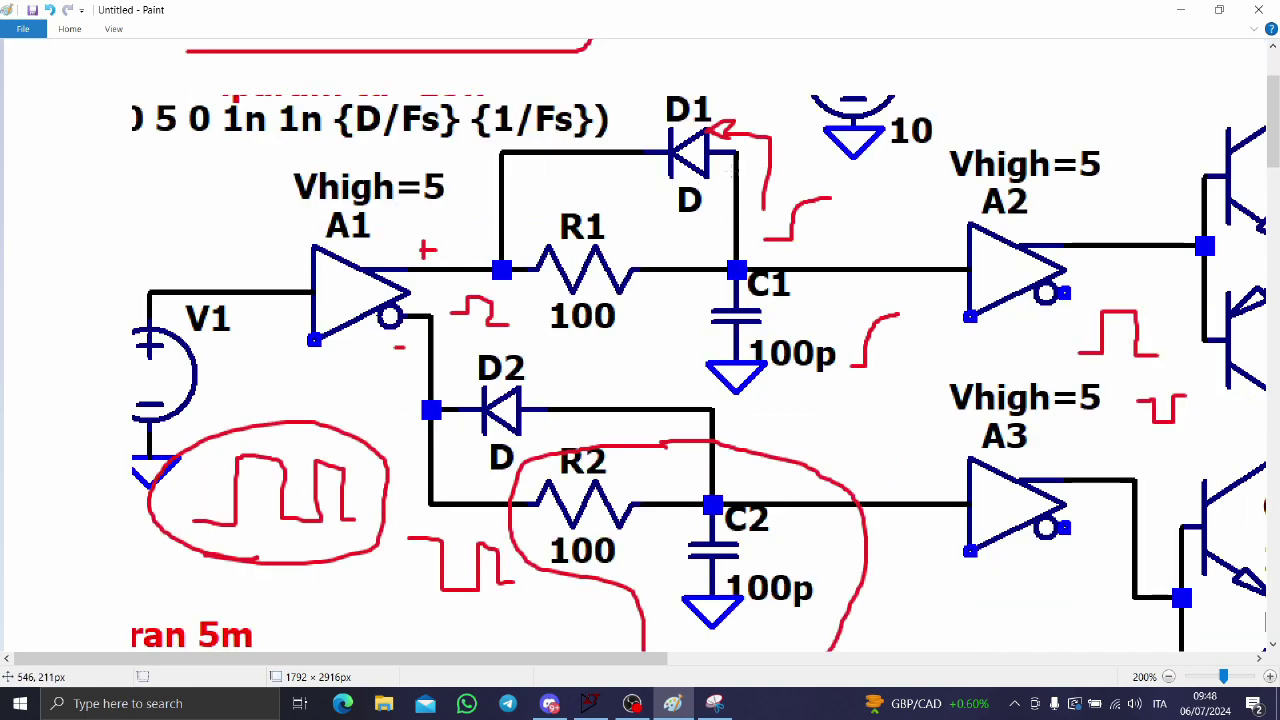
pyautogui.hscroll(5, 626, 378)
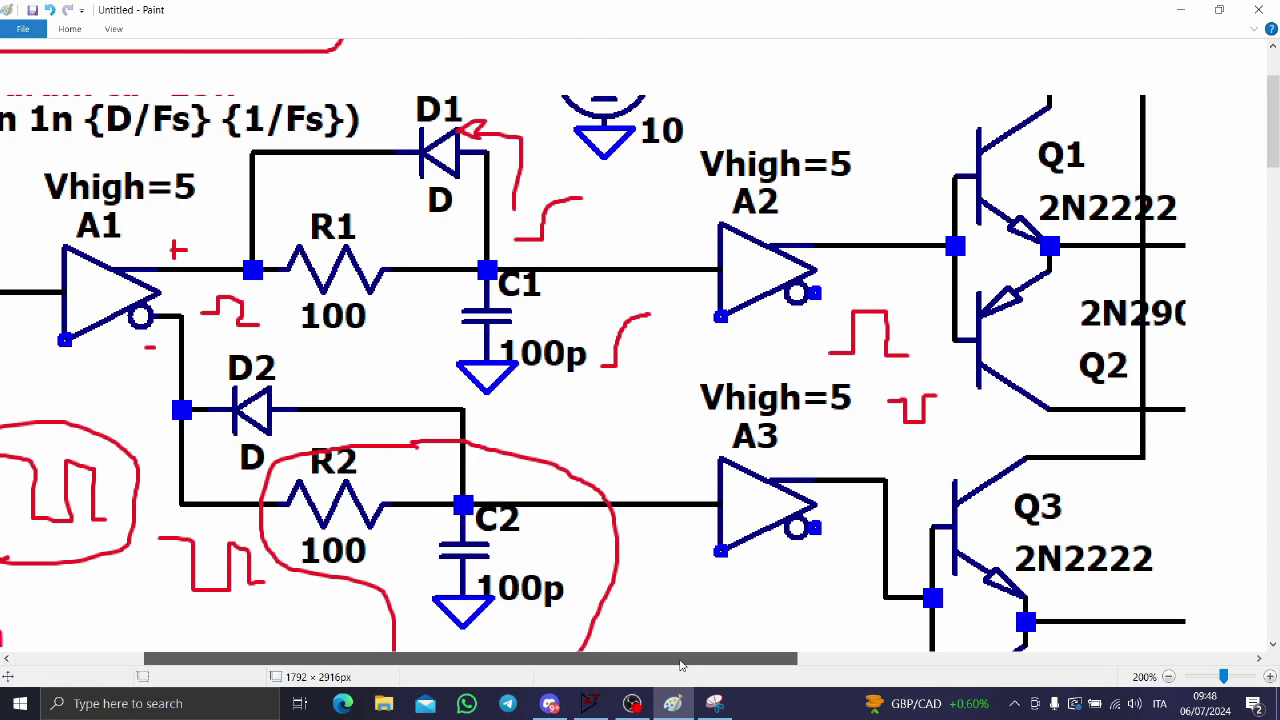
pyautogui.moveTo(578, 366)
pyautogui.mouseDown()
pyautogui.moveTo(609, 364)
pyautogui.moveTo(604, 317)
pyautogui.moveTo(645, 316)
pyautogui.mouseUp()
pyautogui.moveTo(588, 370)
pyautogui.mouseDown()
pyautogui.moveTo(588, 402)
pyautogui.moveTo(612, 393)
pyautogui.moveTo(610, 405)
pyautogui.mouseUp()
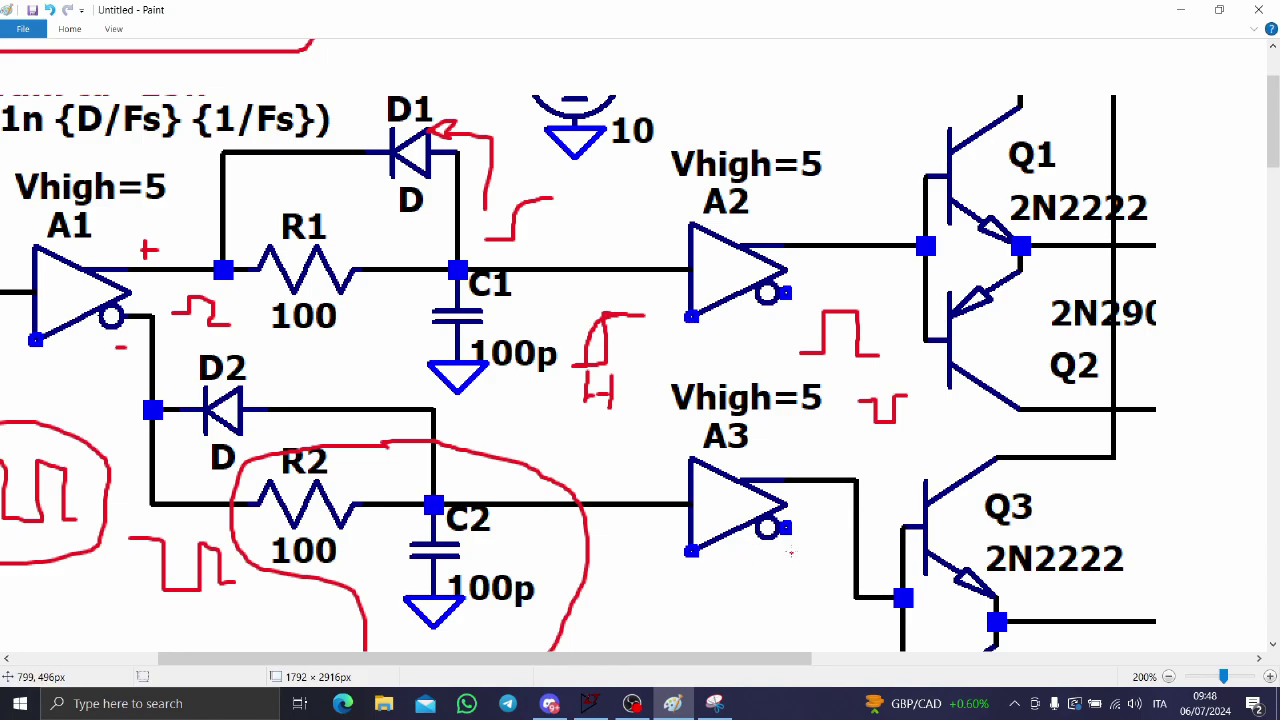
# Circle capacitor C2 and its 100p value in red.
pyautogui.moveTo(752, 658); pyautogui.dragTo(638, 658)
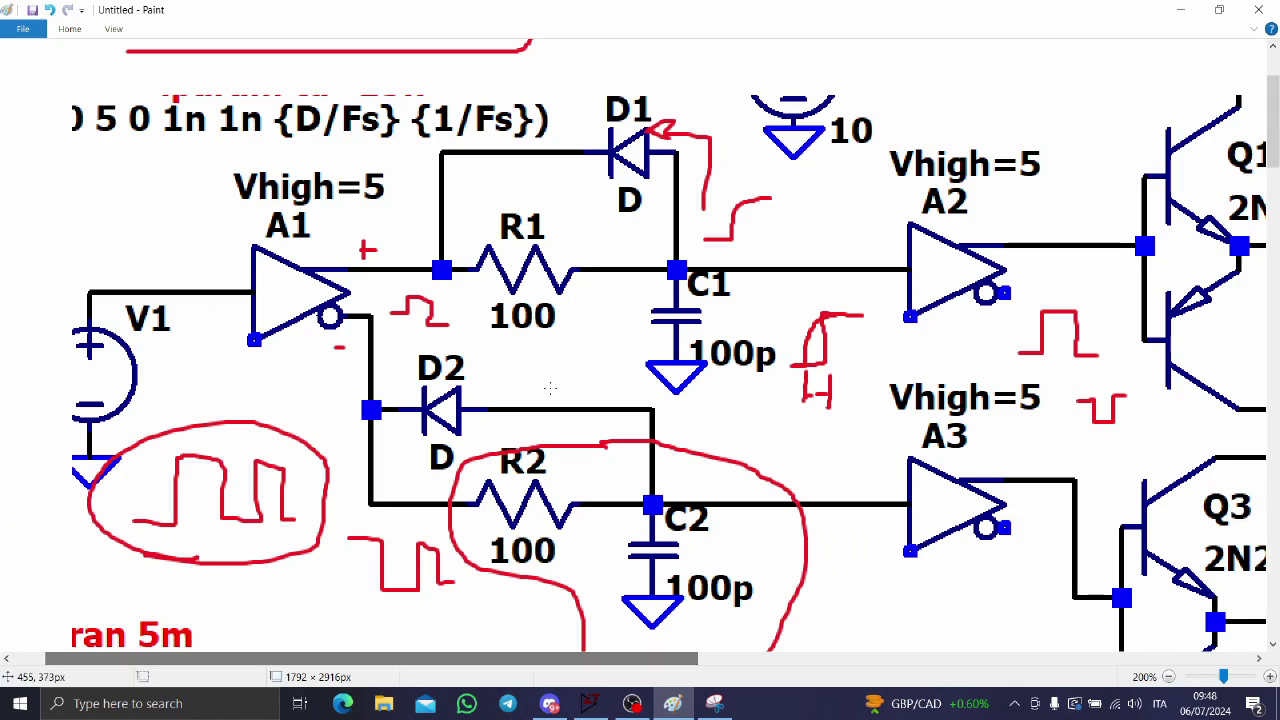
pyautogui.scroll(2, 640, 345)
pyautogui.scroll(-5, 640, 345)
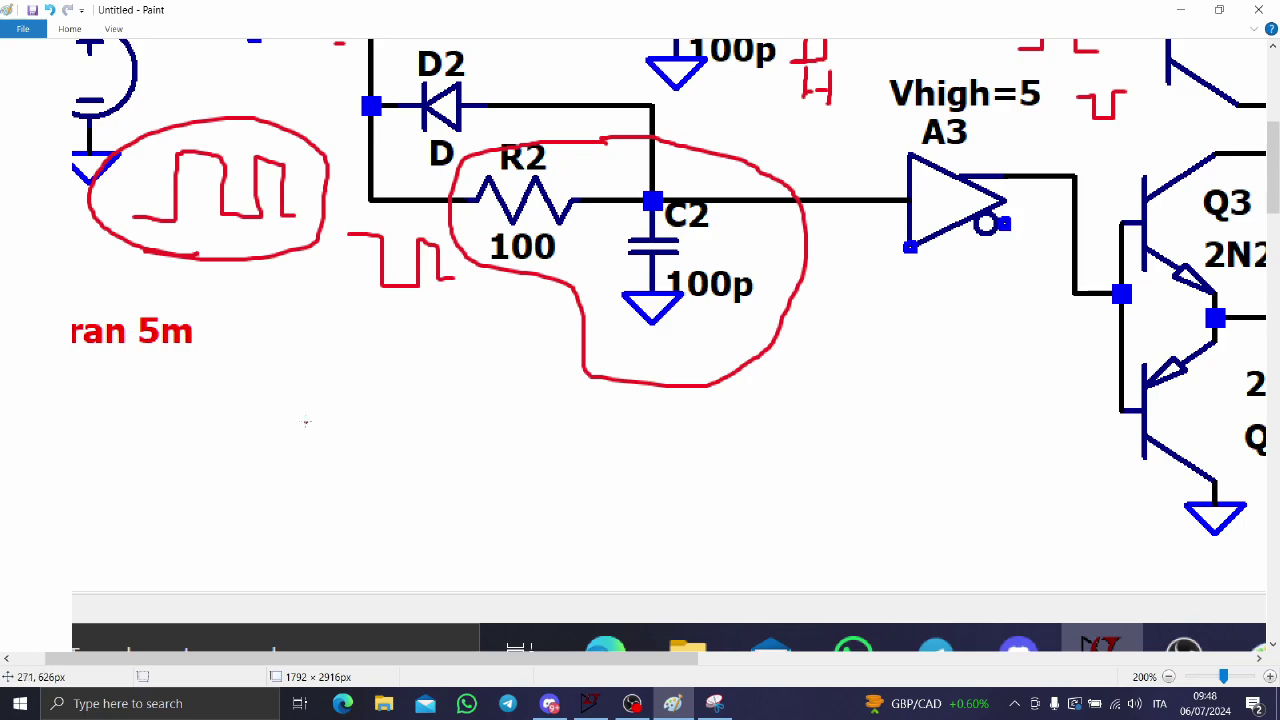
pyautogui.moveTo(690, 238)
pyautogui.mouseDown()
pyautogui.moveTo(584, 268)
pyautogui.moveTo(744, 352)
pyautogui.moveTo(772, 258)
pyautogui.moveTo(676, 235)
pyautogui.mouseUp()
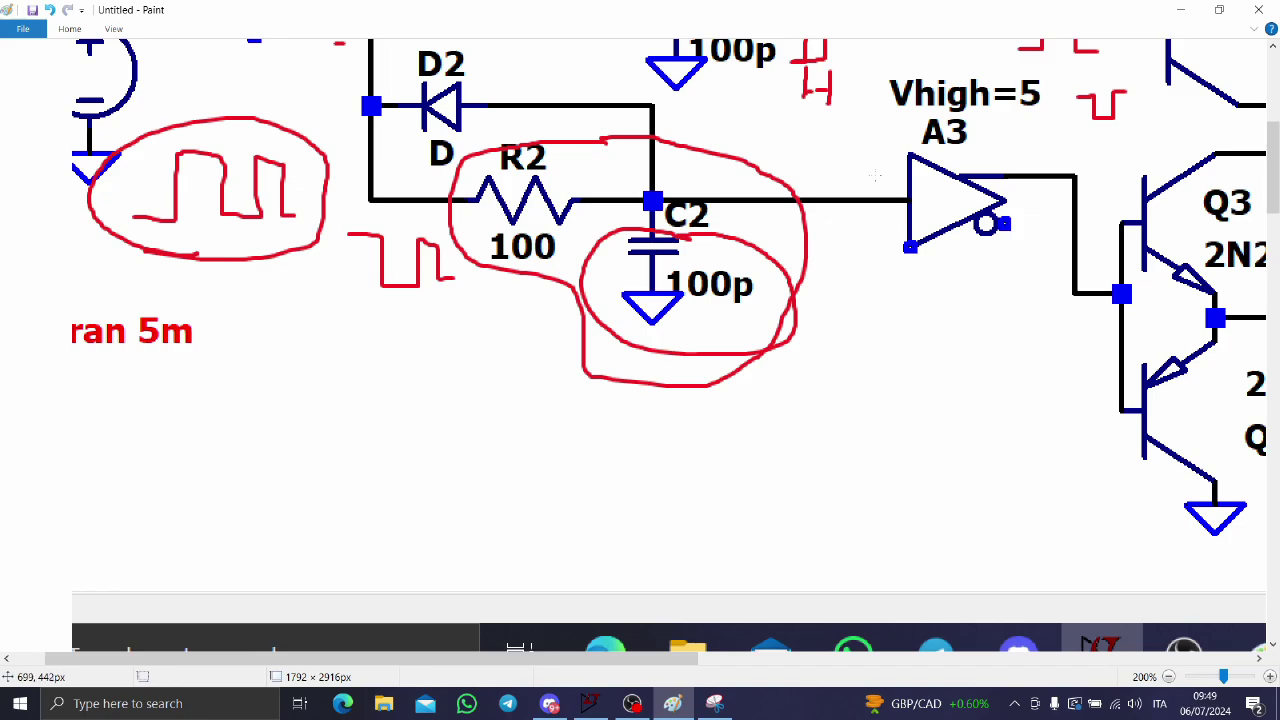
# In the blank canvas area below the schematic, draw a circled triangle-wave source with a circled DC source under it.
pyautogui.scroll(7, 868, 176)
pyautogui.scroll(-9, 700, 300)
pyautogui.scroll(2, 643, 384)
pyautogui.scroll(2, 643, 384)
pyautogui.scroll(-10, 600, 390)
pyautogui.scroll(6, 558, 396)
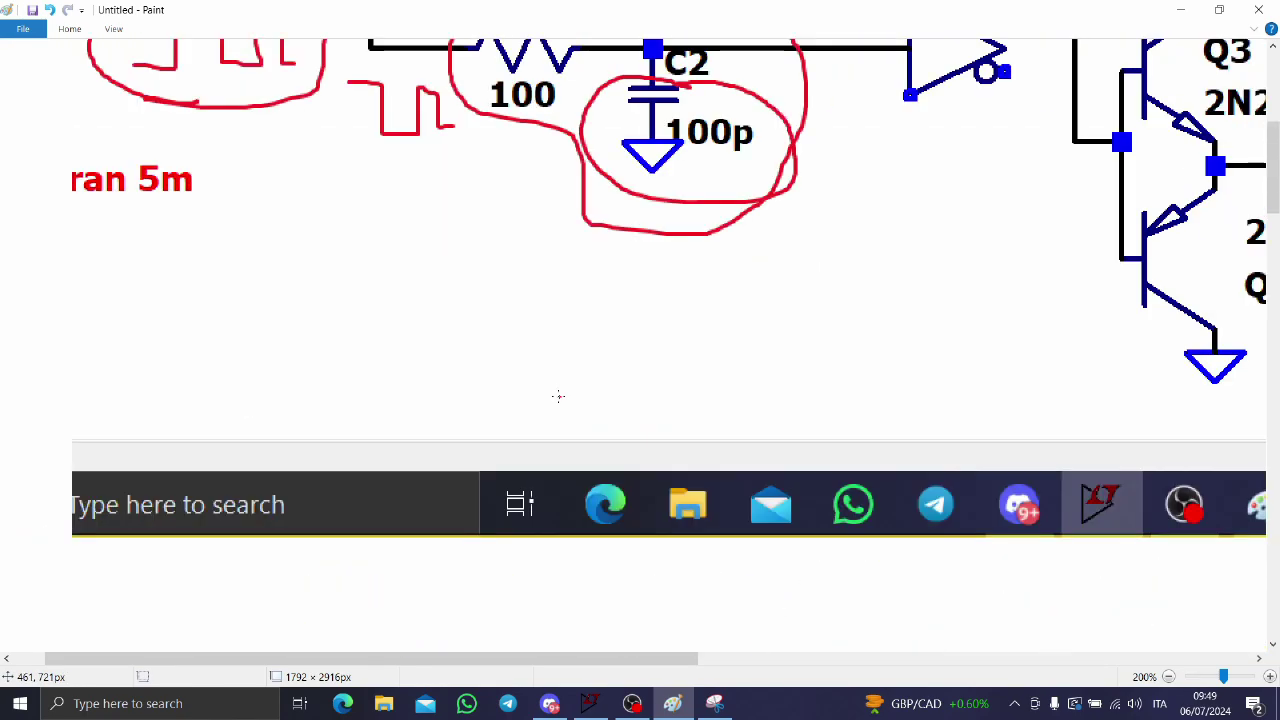
pyautogui.scroll(-20, 558, 396)
pyautogui.moveTo(499, 660)
pyautogui.mouseDown()
pyautogui.moveTo(334, 658)
pyautogui.moveTo(320, 645)
pyautogui.mouseUp()
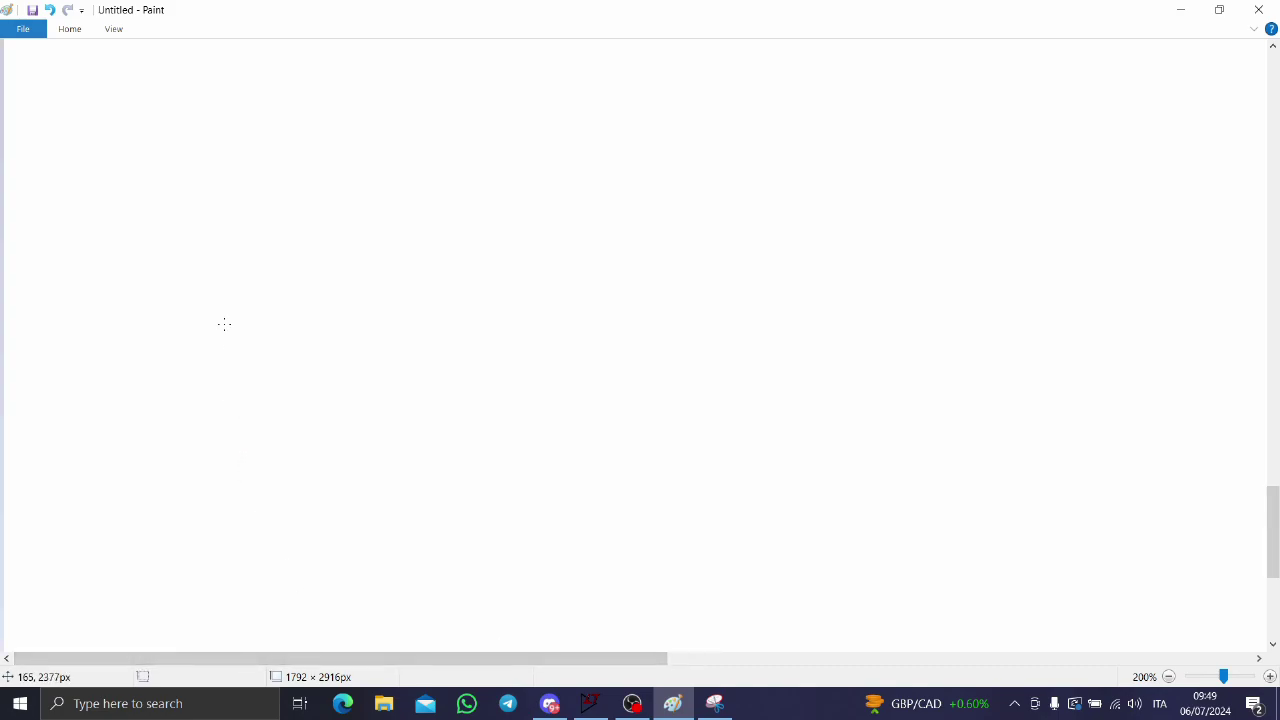
pyautogui.moveTo(80, 223)
pyautogui.mouseDown()
pyautogui.moveTo(228, 220)
pyautogui.moveTo(66, 194)
pyautogui.moveTo(220, 238)
pyautogui.mouseUp()
pyautogui.moveTo(98, 364)
pyautogui.mouseDown()
pyautogui.moveTo(200, 414)
pyautogui.moveTo(113, 368)
pyautogui.moveTo(194, 382)
pyautogui.mouseUp()
pyautogui.moveTo(177, 371)
pyautogui.mouseDown()
pyautogui.moveTo(173, 398)
pyautogui.moveTo(190, 398)
pyautogui.mouseUp()
# Draw a comparator triangle and wire the triangle-wave and DC sources to its two inputs.
pyautogui.moveTo(176, 342)
pyautogui.mouseDown()
pyautogui.moveTo(228, 297)
pyautogui.moveTo(277, 298)
pyautogui.mouseUp()
pyautogui.moveTo(230, 201)
pyautogui.mouseDown()
pyautogui.moveTo(348, 201)
pyautogui.moveTo(333, 332)
pyautogui.mouseUp()
pyautogui.moveTo(356, 178)
pyautogui.mouseDown()
pyautogui.moveTo(553, 328)
pyautogui.moveTo(368, 326)
pyautogui.mouseUp()
pyautogui.moveTo(268, 301); pyautogui.dragTo(342, 302)
# Above the comparator's output, sketch a triangle wave crossed by a reference line, with the matching PWM pulses beneath.
pyautogui.moveTo(527, 229); pyautogui.dragTo(684, 221)
pyautogui.moveTo(500, 215); pyautogui.dragTo(731, 205)
pyautogui.moveTo(515, 274)
pyautogui.mouseDown()
pyautogui.moveTo(597, 241)
pyautogui.moveTo(605, 268)
pyautogui.moveTo(655, 268)
pyautogui.moveTo(650, 240)
pyautogui.moveTo(705, 276)
pyautogui.mouseUp()
# Draw the comparator's output wire to a D-shaped delay block, plus a second gate fed by that block and a bypass line.
pyautogui.moveTo(547, 332)
pyautogui.mouseDown()
pyautogui.moveTo(815, 332)
pyautogui.moveTo(836, 395)
pyautogui.mouseUp()
pyautogui.moveTo(835, 288)
pyautogui.mouseDown()
pyautogui.moveTo(868, 418)
pyautogui.moveTo(849, 418)
pyautogui.mouseUp()
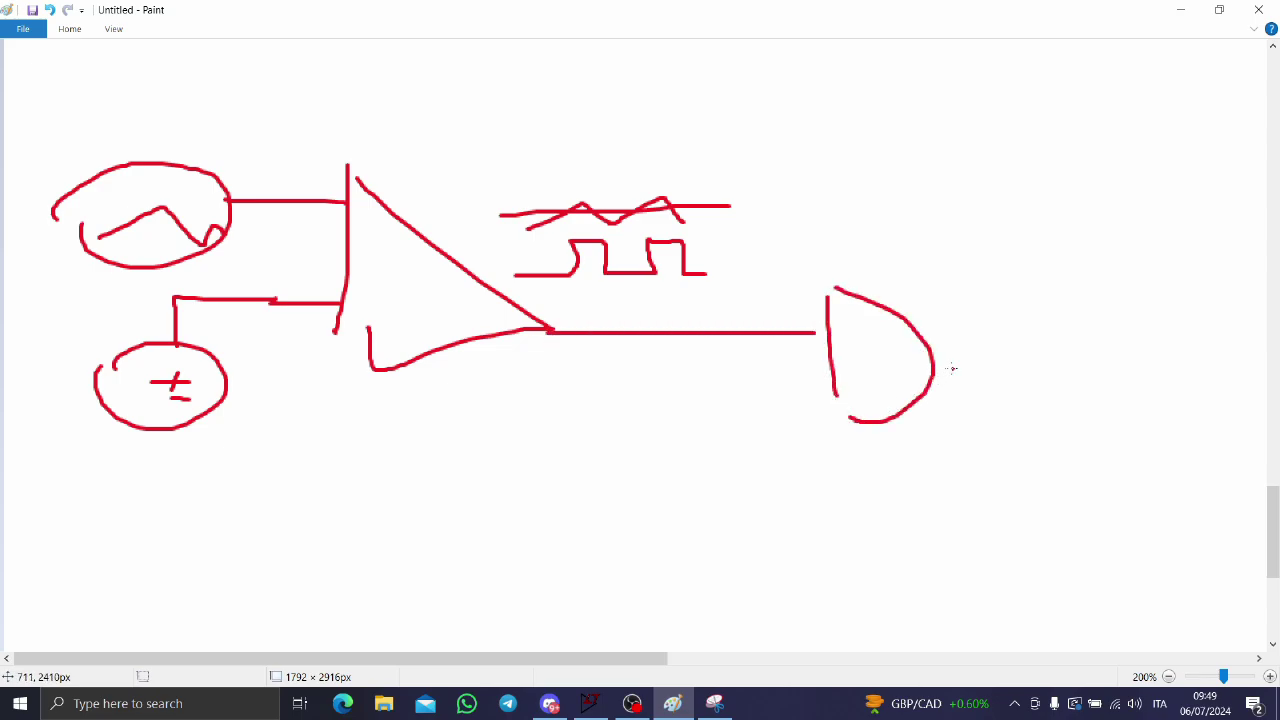
pyautogui.moveTo(779, 327)
pyautogui.mouseDown()
pyautogui.moveTo(891, 245)
pyautogui.moveTo(1045, 246)
pyautogui.moveTo(1058, 234)
pyautogui.moveTo(1077, 337)
pyautogui.mouseUp()
pyautogui.moveTo(1060, 229)
pyautogui.mouseDown()
pyautogui.moveTo(1180, 282)
pyautogui.moveTo(1078, 327)
pyautogui.moveTo(1007, 316)
pyautogui.moveTo(940, 354)
pyautogui.mouseUp()
# Label the delay block "td", circle the label, and draw the final gate's output line.
pyautogui.moveTo(853, 343)
pyautogui.mouseDown()
pyautogui.moveTo(856, 384)
pyautogui.moveTo(882, 348)
pyautogui.mouseUp()
pyautogui.moveTo(877, 350); pyautogui.dragTo(878, 382)
pyautogui.moveTo(896, 338); pyautogui.dragTo(902, 396)
pyautogui.moveTo(910, 340)
pyautogui.mouseDown()
pyautogui.moveTo(914, 392)
pyautogui.moveTo(840, 347)
pyautogui.moveTo(866, 392)
pyautogui.mouseUp()
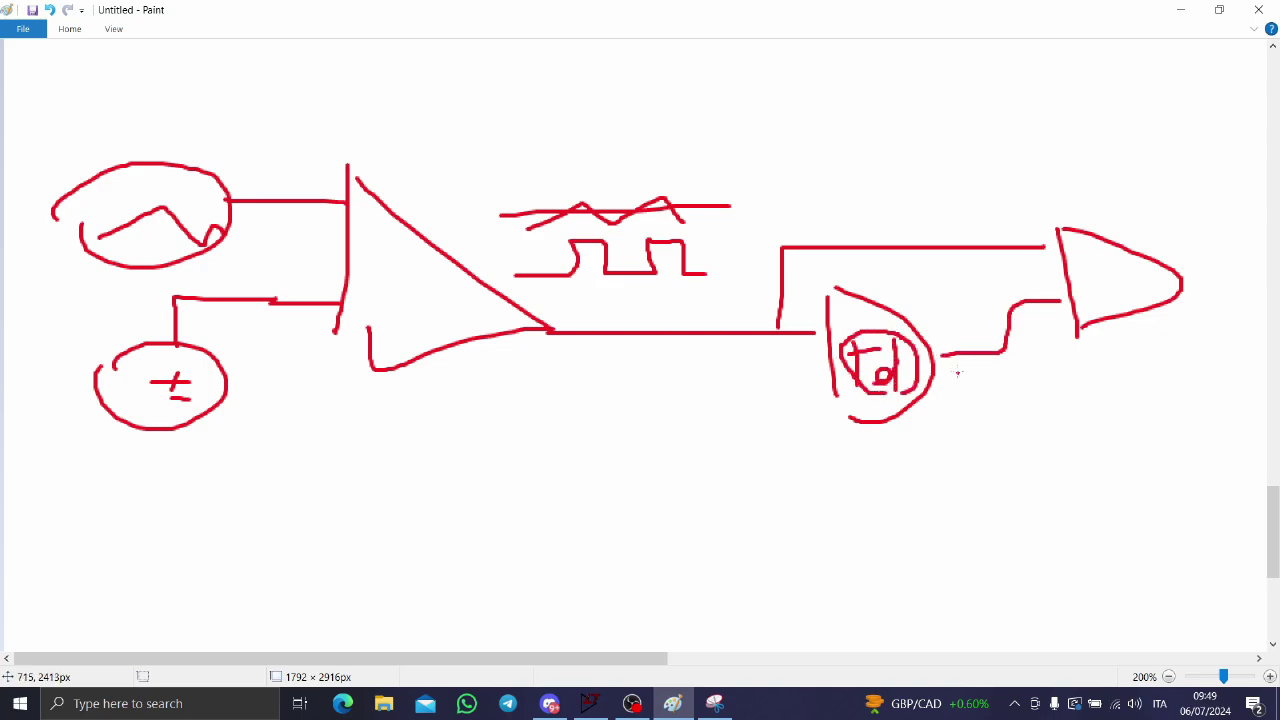
pyautogui.moveTo(1182, 279); pyautogui.dragTo(1230, 279)
# Draw one red pulse below the delay block and another above the bypass line.
pyautogui.moveTo(655, 659); pyautogui.dragTo(777, 659)
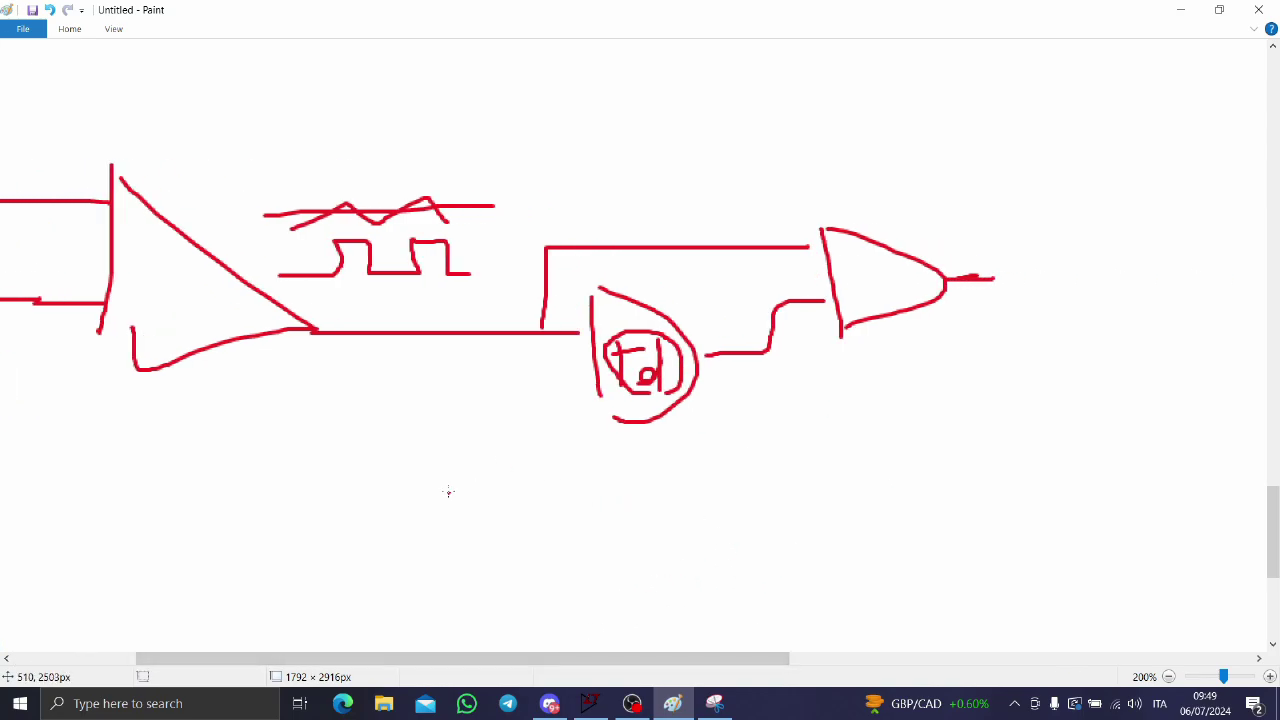
pyautogui.moveTo(538, 545)
pyautogui.mouseDown()
pyautogui.moveTo(610, 547)
pyautogui.moveTo(625, 452)
pyautogui.moveTo(733, 449)
pyautogui.moveTo(731, 550)
pyautogui.moveTo(845, 555)
pyautogui.mouseUp()
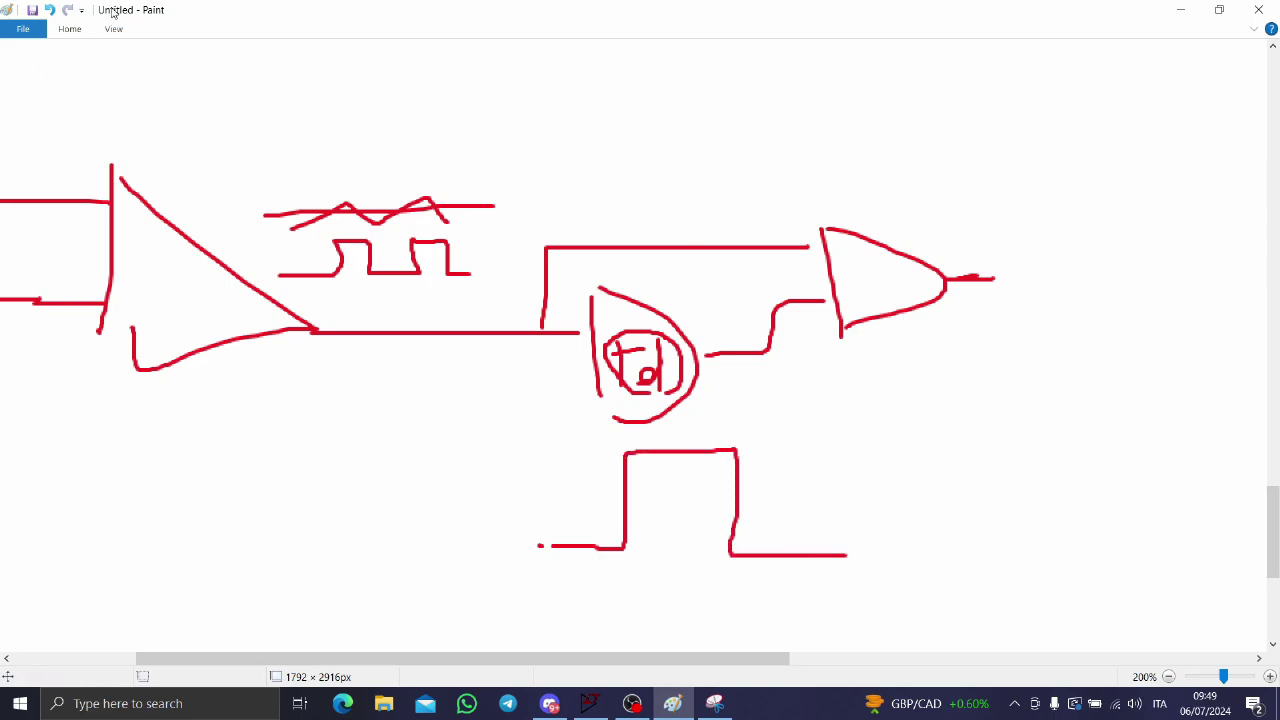
pyautogui.moveTo(624, 219)
pyautogui.mouseDown()
pyautogui.moveTo(689, 218)
pyautogui.moveTo(726, 147)
pyautogui.moveTo(782, 190)
pyautogui.moveTo(840, 197)
pyautogui.mouseUp()
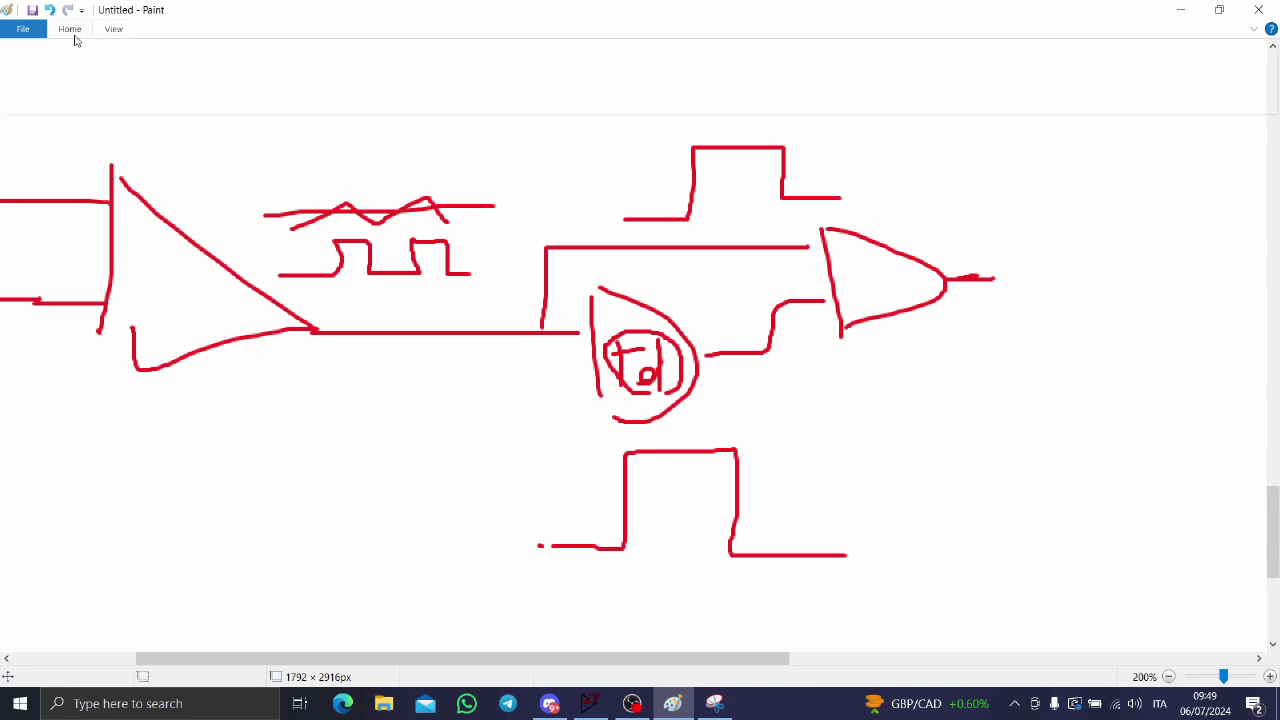
# Draw a green pulse at the final gate's output.
pyautogui.click(71, 31)
pyautogui.click(699, 52)
pyautogui.moveTo(978, 261)
pyautogui.mouseDown()
pyautogui.moveTo(1023, 260)
pyautogui.moveTo(1021, 177)
pyautogui.moveTo(1110, 179)
pyautogui.moveTo(1125, 253)
pyautogui.moveTo(1156, 258)
pyautogui.mouseUp()
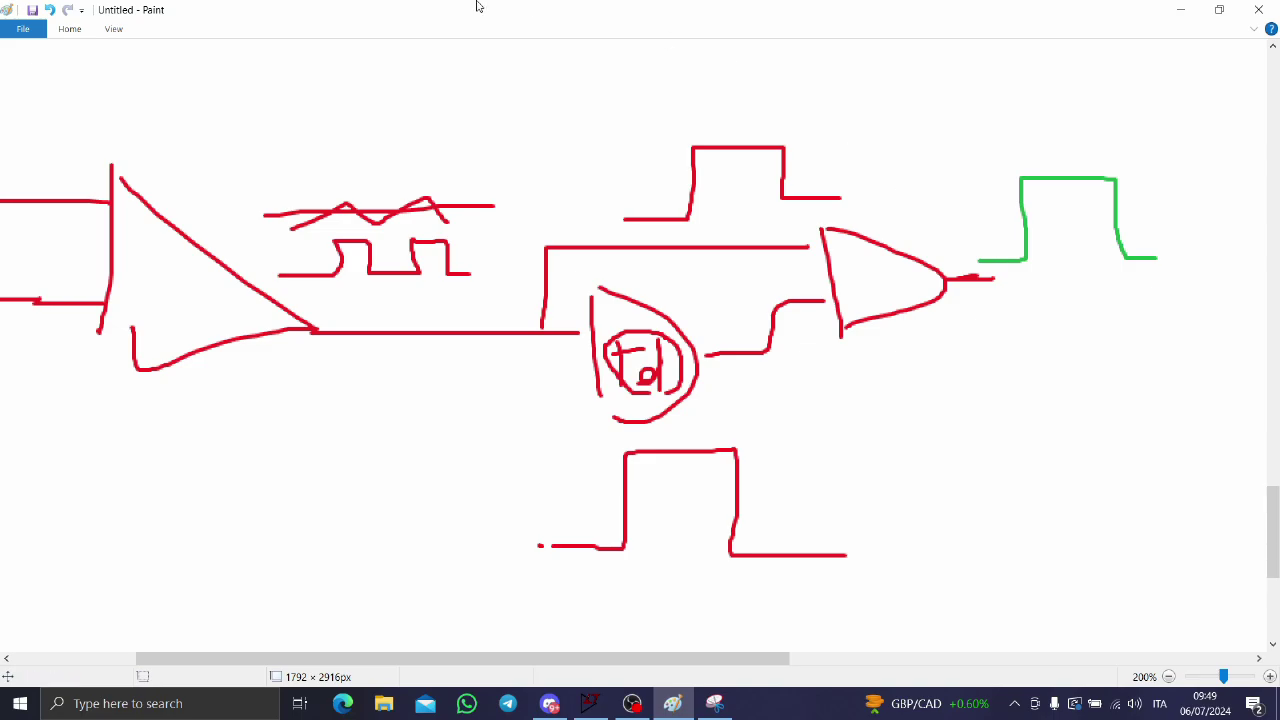
# Overlay a red pulse on the green one, shifted to the right to represent the delayed signal.
pyautogui.click(64, 30)
pyautogui.click(641, 59)
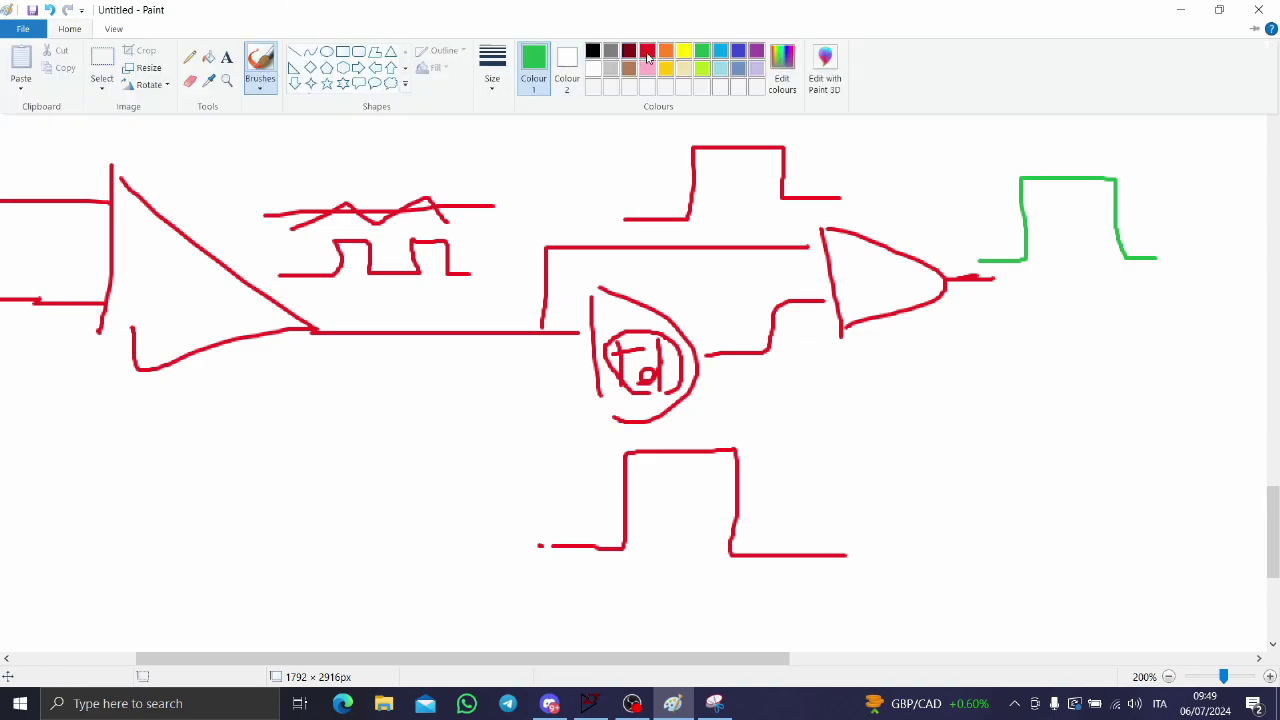
pyautogui.moveTo(977, 259)
pyautogui.mouseDown()
pyautogui.moveTo(1046, 260)
pyautogui.moveTo(1044, 177)
pyautogui.moveTo(1132, 178)
pyautogui.moveTo(1133, 250)
pyautogui.moveTo(1177, 257)
pyautogui.mouseUp()
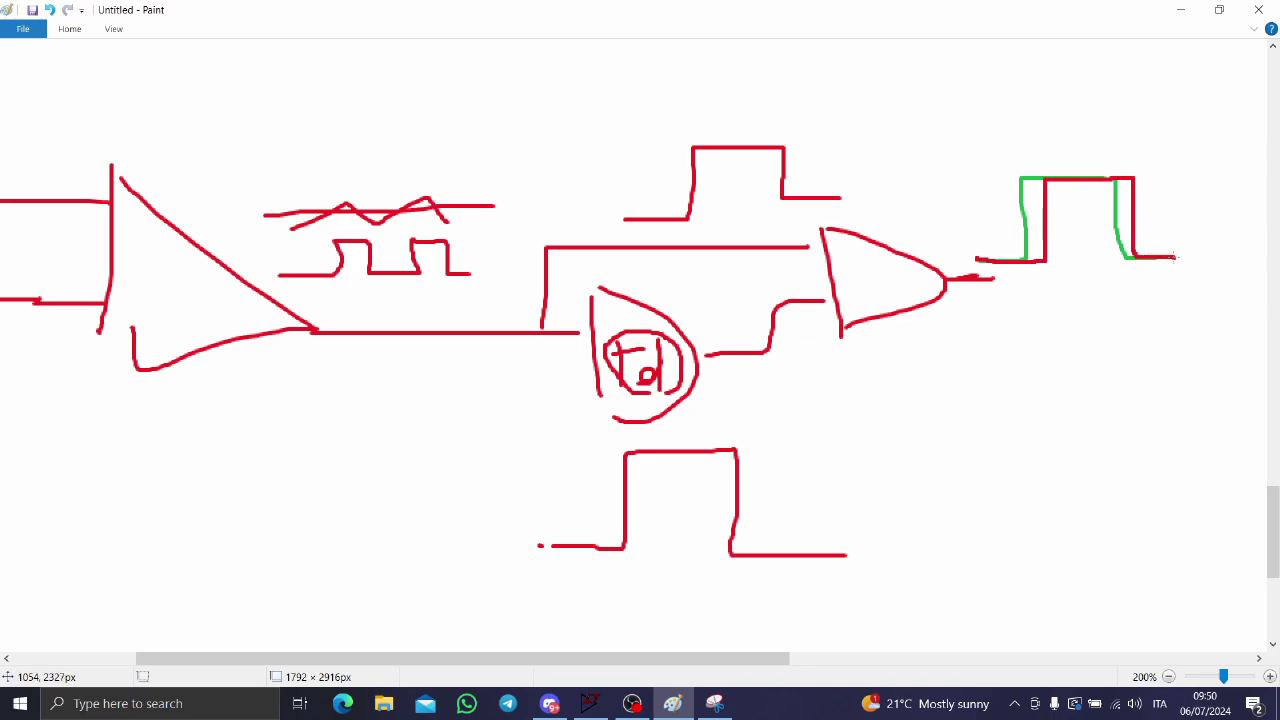
# Draw a narrower light-blue output pulse under the overlapping pulses and add short marks before its rising edge.
pyautogui.click(38, 29)
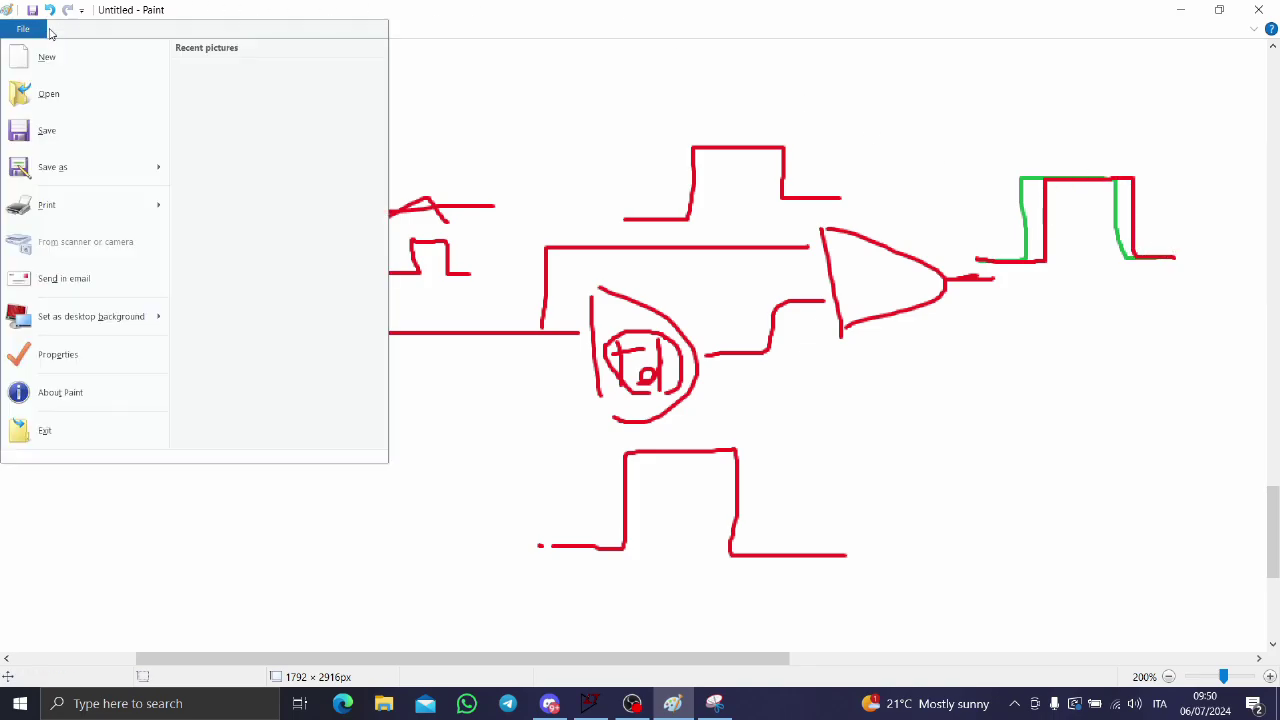
pyautogui.click(82, 28)
pyautogui.click(82, 28)
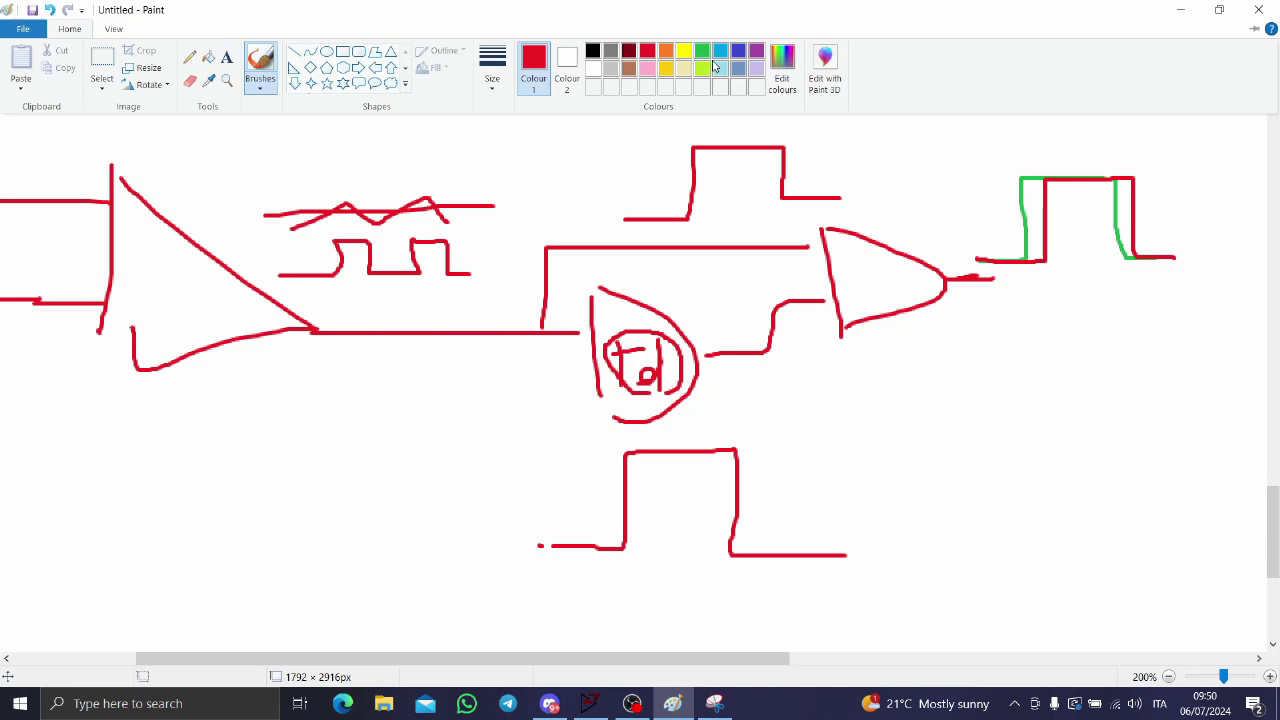
pyautogui.click(591, 85)
pyautogui.moveTo(971, 323)
pyautogui.mouseDown()
pyautogui.moveTo(1054, 320)
pyautogui.moveTo(1051, 285)
pyautogui.moveTo(1113, 282)
pyautogui.moveTo(1121, 320)
pyautogui.moveTo(1167, 321)
pyautogui.mouseUp()
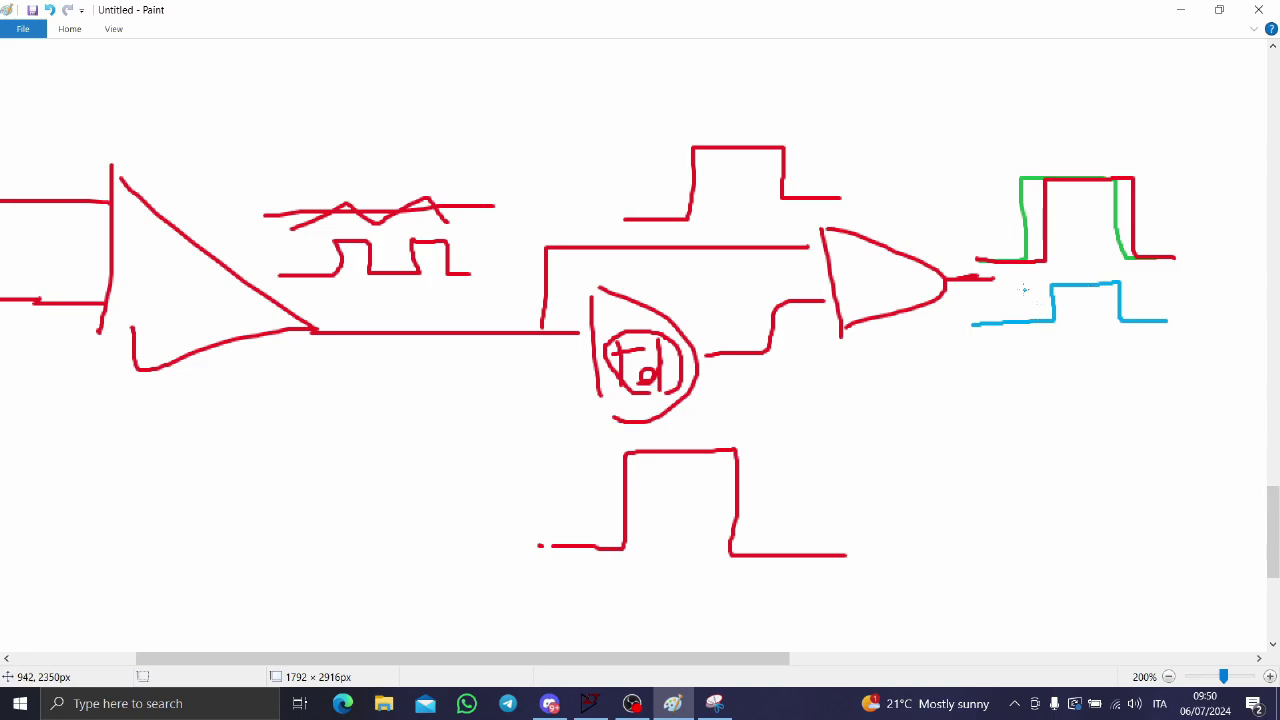
pyautogui.moveTo(1028, 297)
pyautogui.mouseDown()
pyautogui.moveTo(1045, 290)
pyautogui.moveTo(1048, 303)
pyautogui.mouseUp()
# Draw a blue circle on the comparator's lower edge, run a line down and right from it, and write "R" beside it.
pyautogui.moveTo(477, 663); pyautogui.dragTo(419, 663)
pyautogui.moveTo(345, 341)
pyautogui.mouseDown()
pyautogui.moveTo(328, 346)
pyautogui.moveTo(356, 336)
pyautogui.mouseUp()
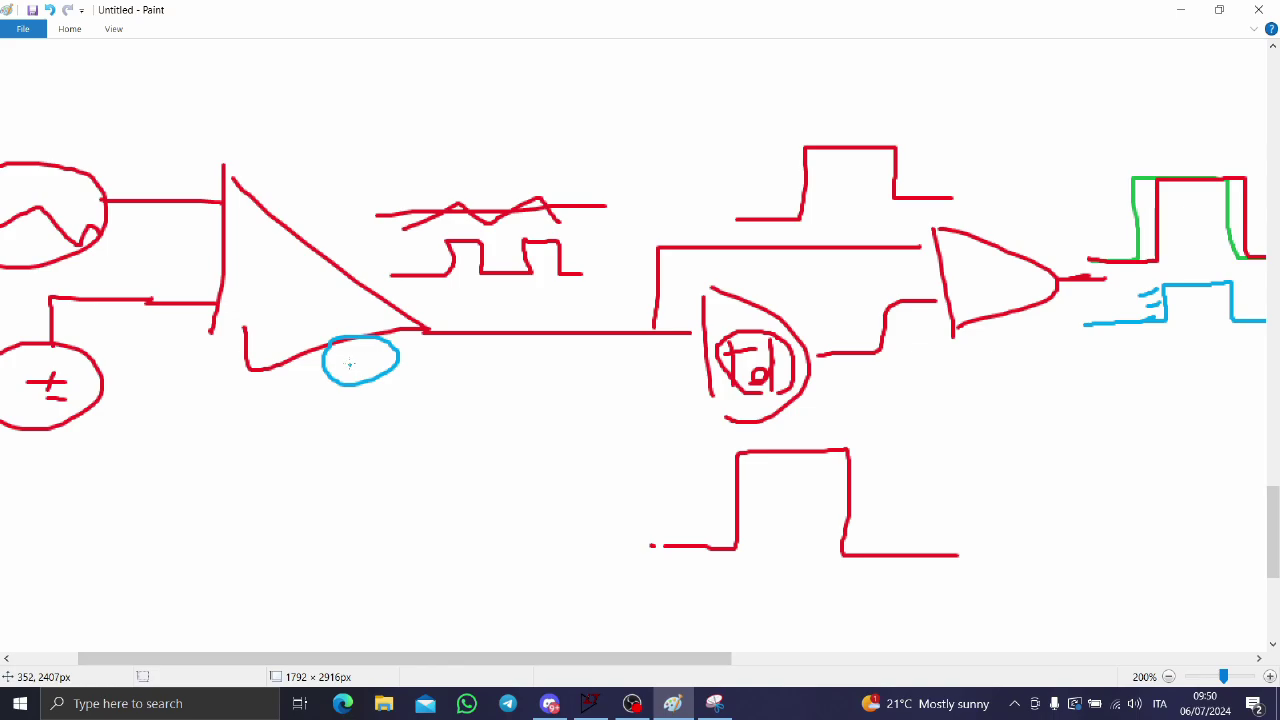
pyautogui.moveTo(371, 384)
pyautogui.mouseDown()
pyautogui.moveTo(362, 557)
pyautogui.moveTo(426, 576)
pyautogui.moveTo(561, 576)
pyautogui.mouseUp()
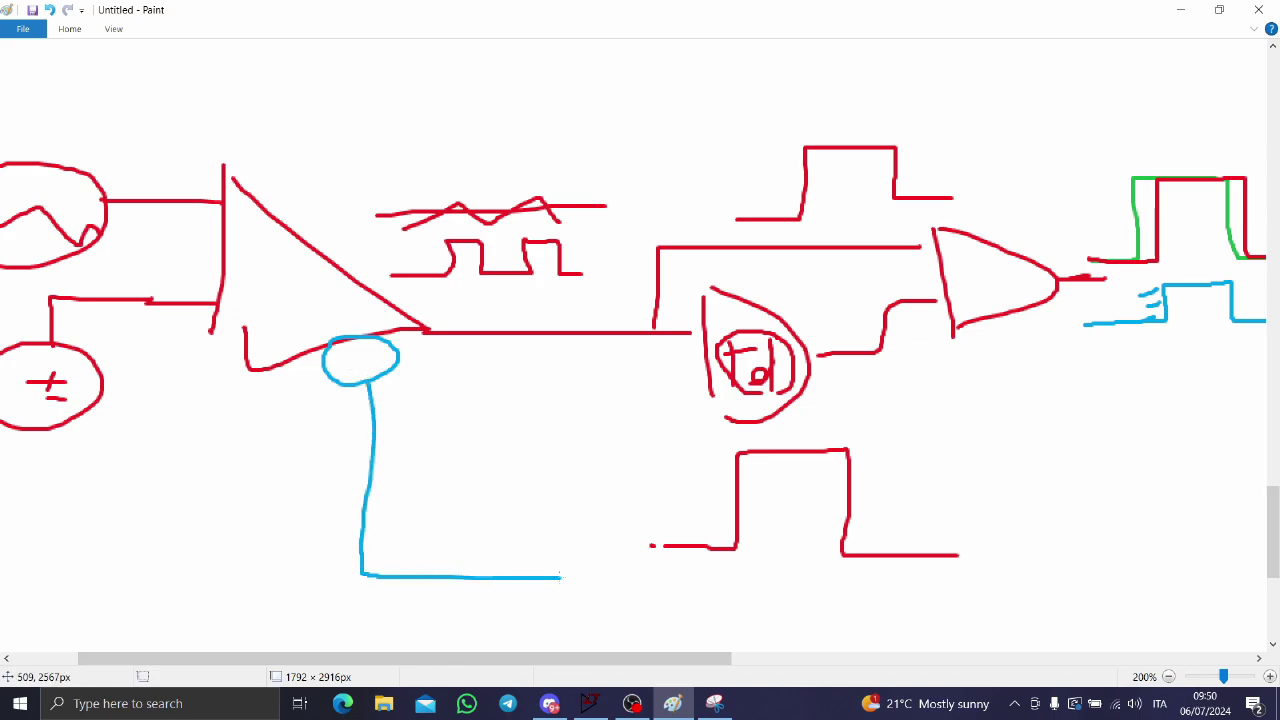
pyautogui.moveTo(418, 380)
pyautogui.mouseDown()
pyautogui.moveTo(420, 410)
pyautogui.moveTo(424, 395)
pyautogui.moveTo(447, 417)
pyautogui.mouseUp()
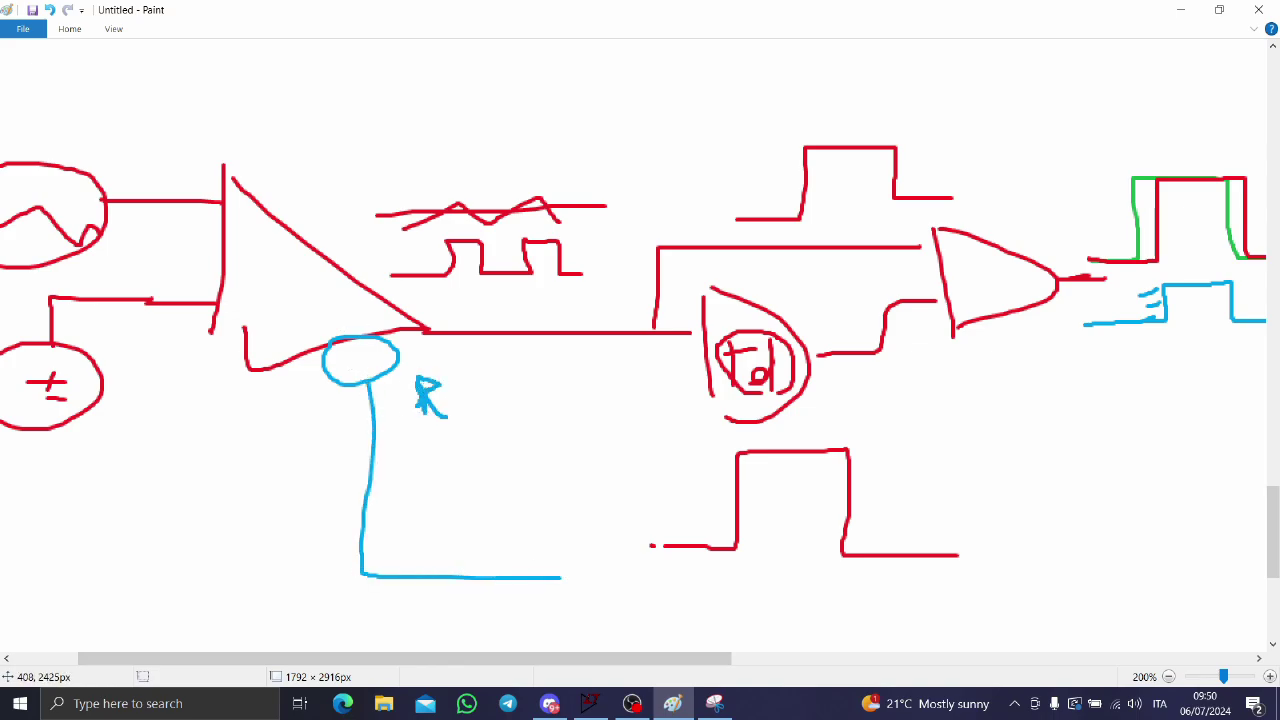
# Minimize the drawing and switch back to the empty Draft3 schematic in LTspice.
pyautogui.click(1180, 9)
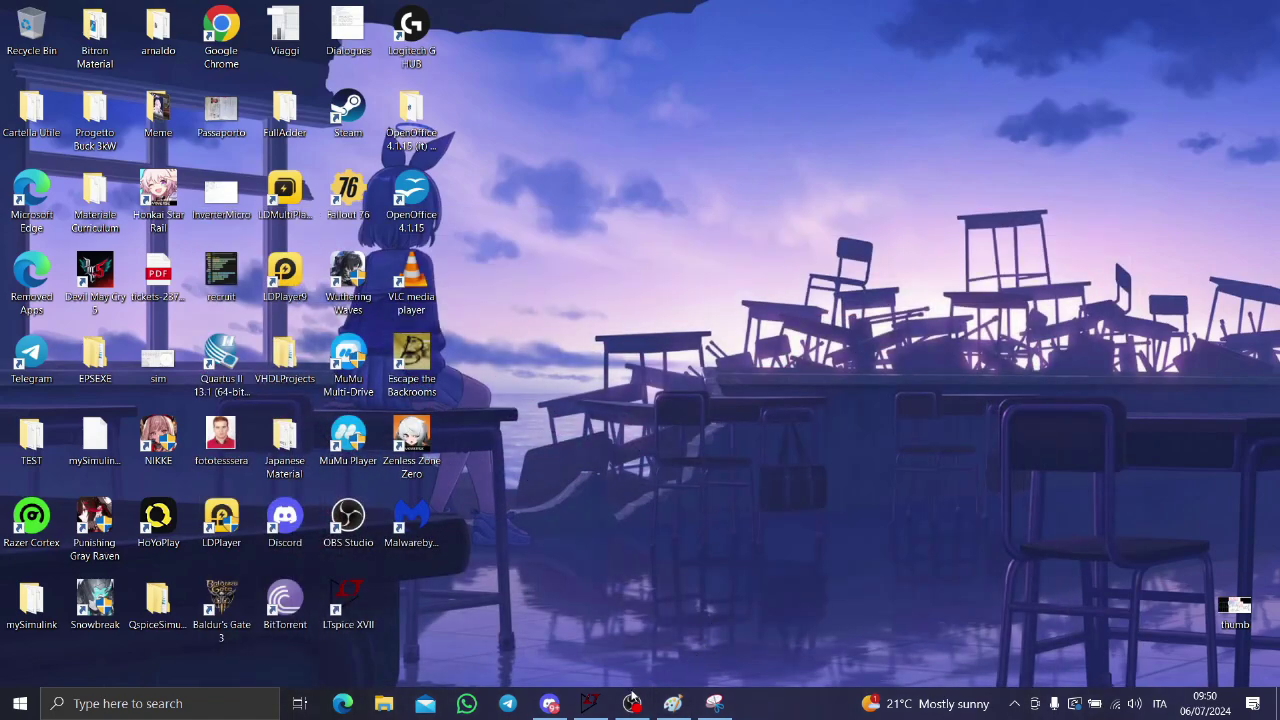
pyautogui.click(590, 703)
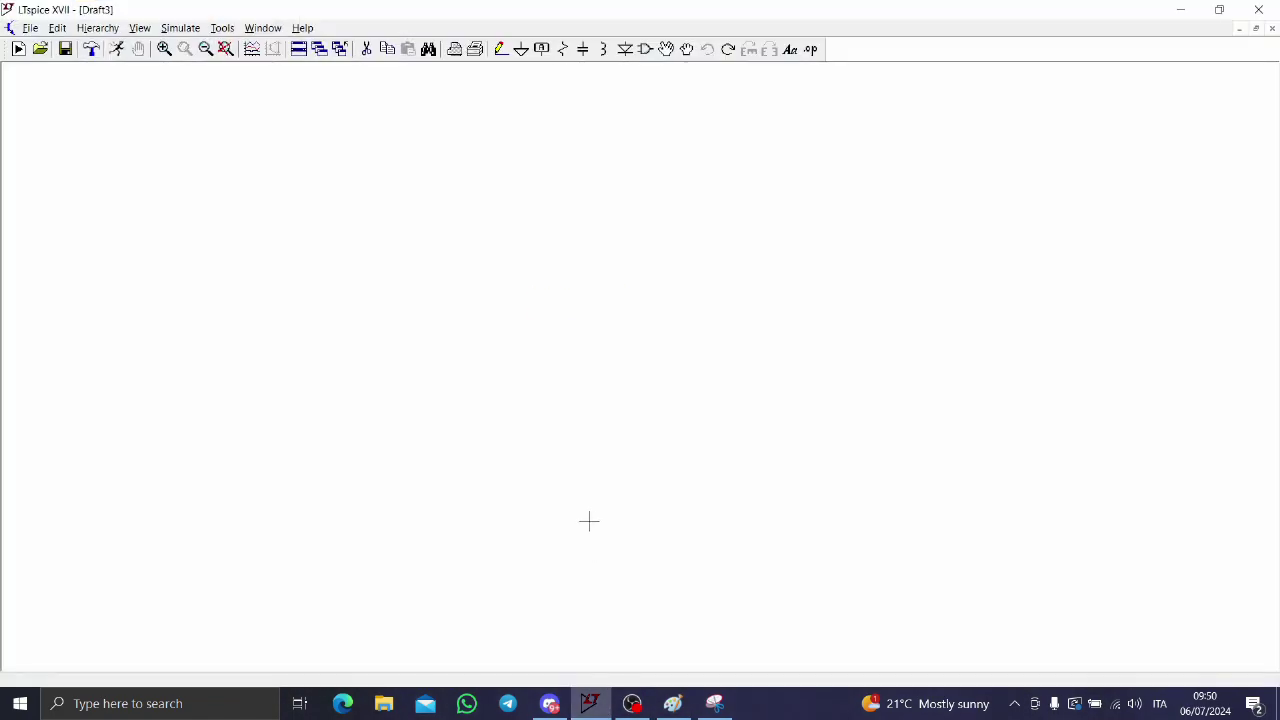
# Add the directives .param Fs=250k and .param D=0.5, and place a grounded PULSE voltage source with its output labelled tri.
pyautogui.scroll(1, 646, 300)
pyautogui.scroll(2, 600, 303)
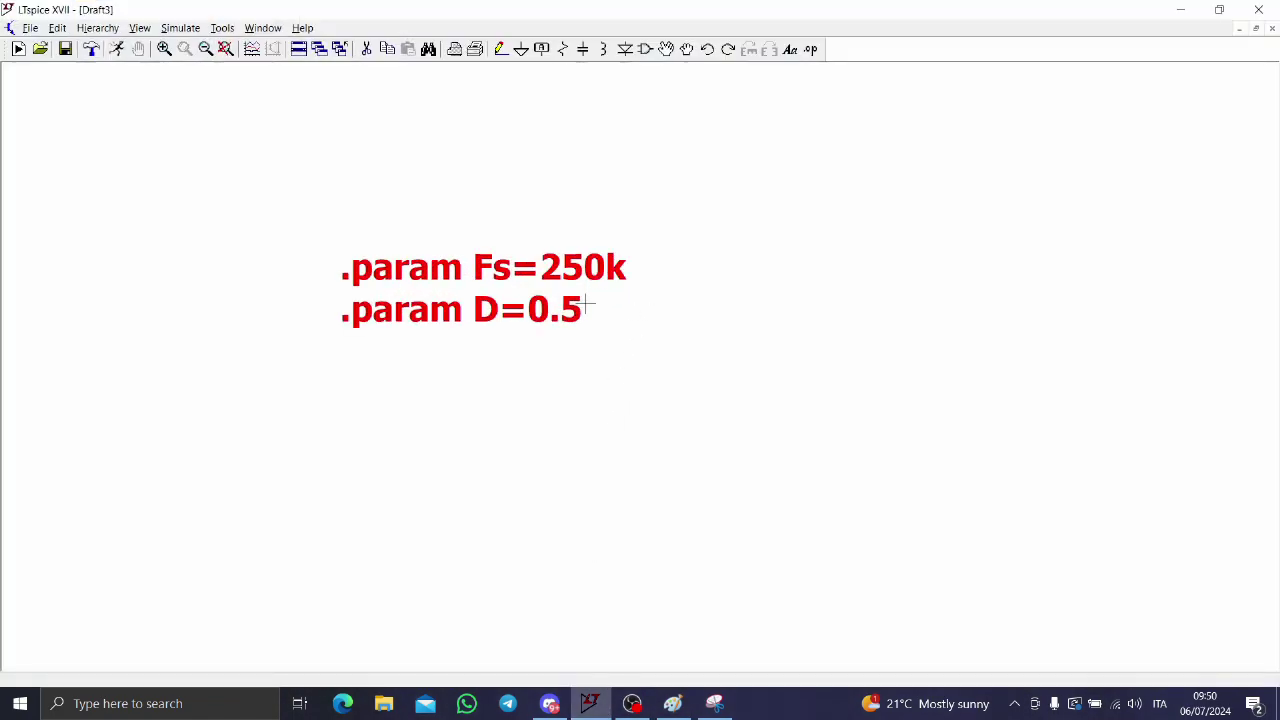
pyautogui.moveTo(603, 288); pyautogui.dragTo(586, 260)
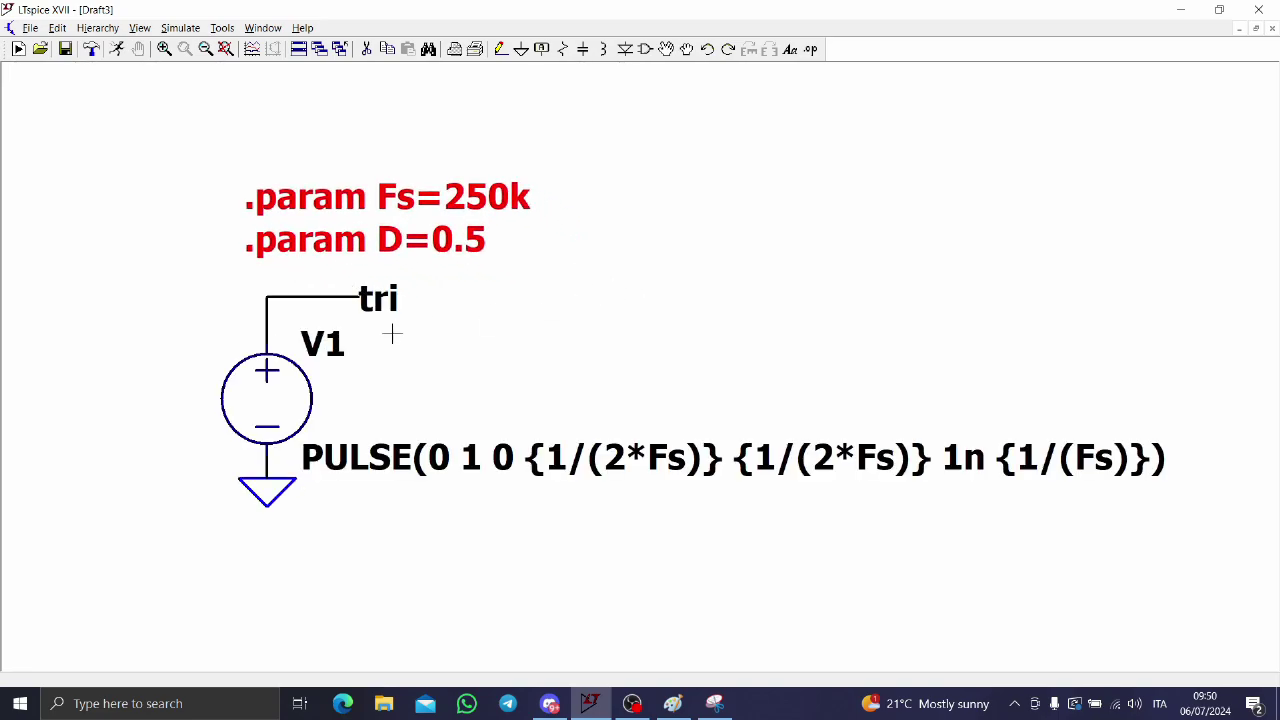
# Review the rise and fall time expressions in source V1's pulse settings without changing them.
pyautogui.rightClick(327, 427)
pyautogui.moveTo(582, 397); pyautogui.dragTo(637, 417)
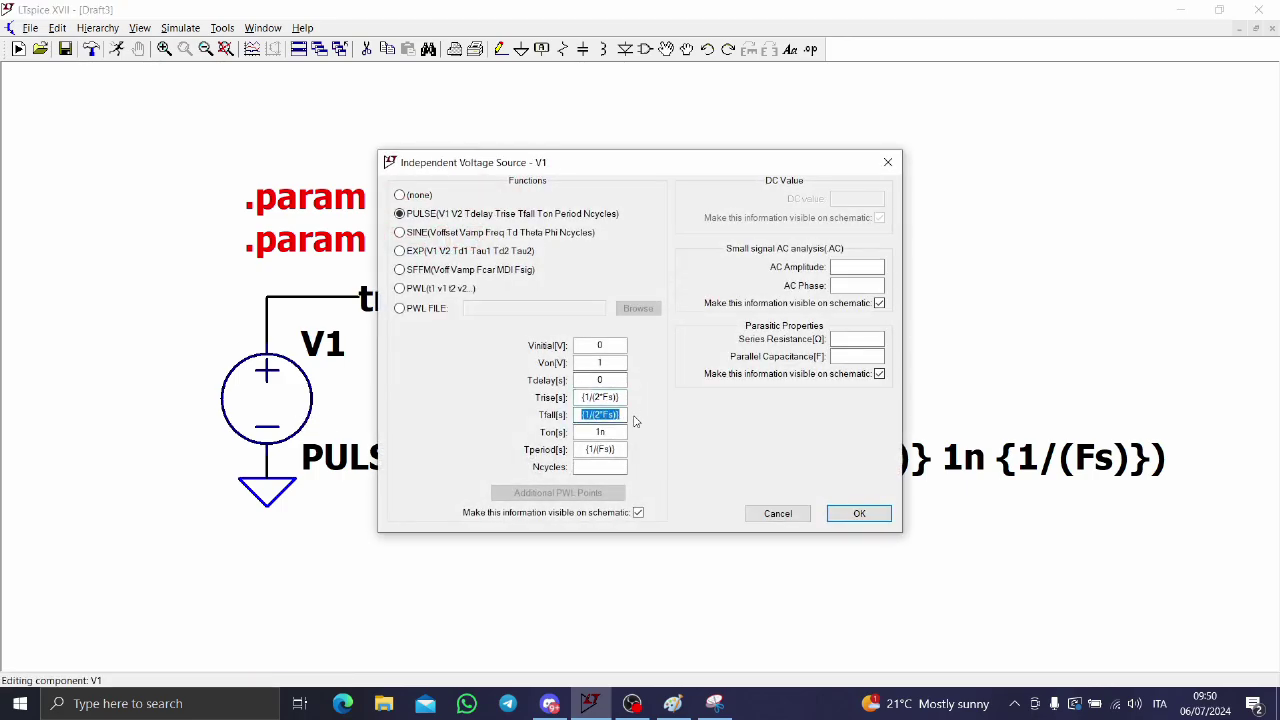
pyautogui.press('Escape')
# Switch to Paint, circle the 1/Fs period and both 1/2Fs labels on the triangle-wave sketch in light blue, and return to LTspice.
pyautogui.click(672, 703)
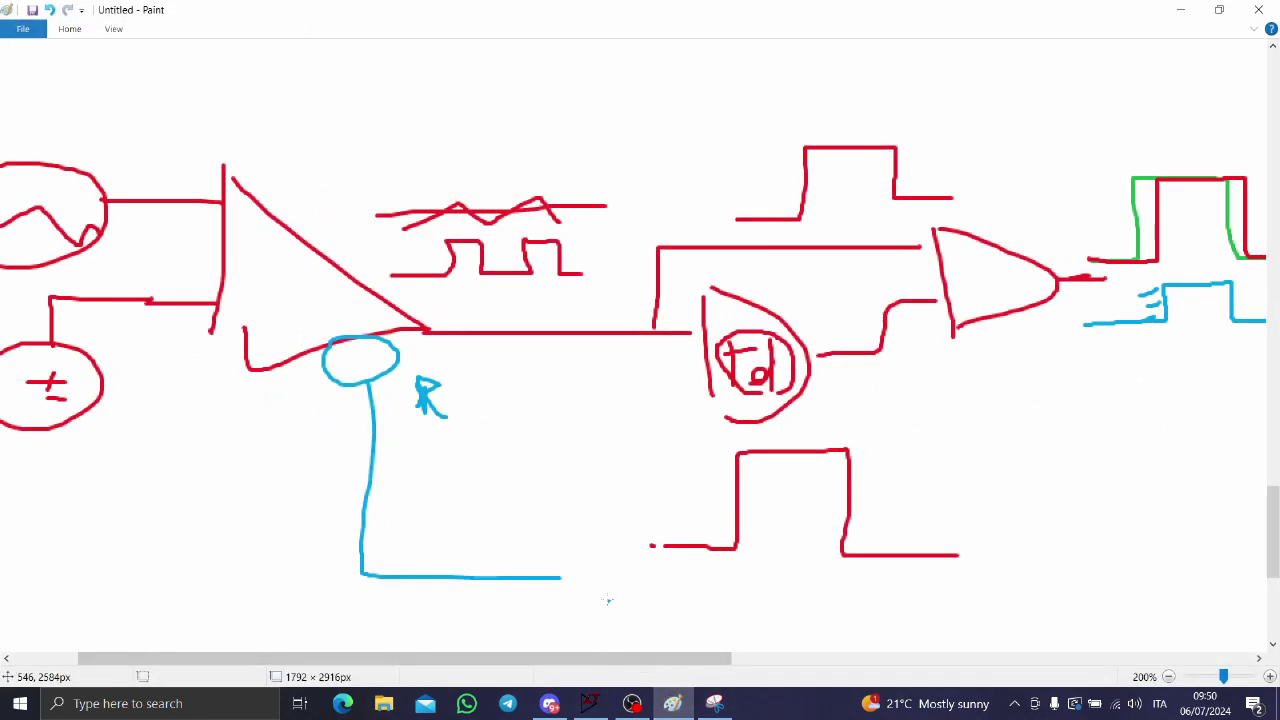
pyautogui.moveTo(585, 663); pyautogui.dragTo(440, 640)
pyautogui.scroll(8, 443, 520)
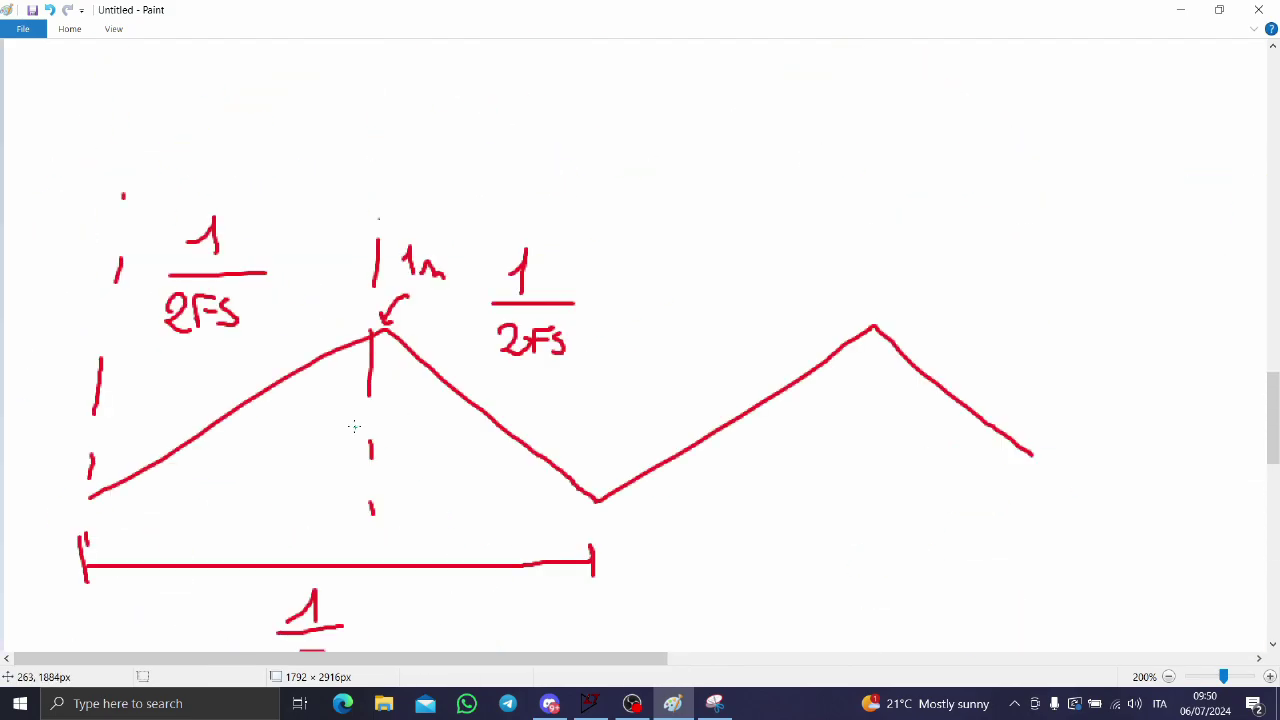
pyautogui.scroll(-2, 346, 489)
pyautogui.moveTo(322, 412)
pyautogui.mouseDown()
pyautogui.moveTo(250, 501)
pyautogui.moveTo(390, 490)
pyautogui.moveTo(318, 411)
pyautogui.mouseUp()
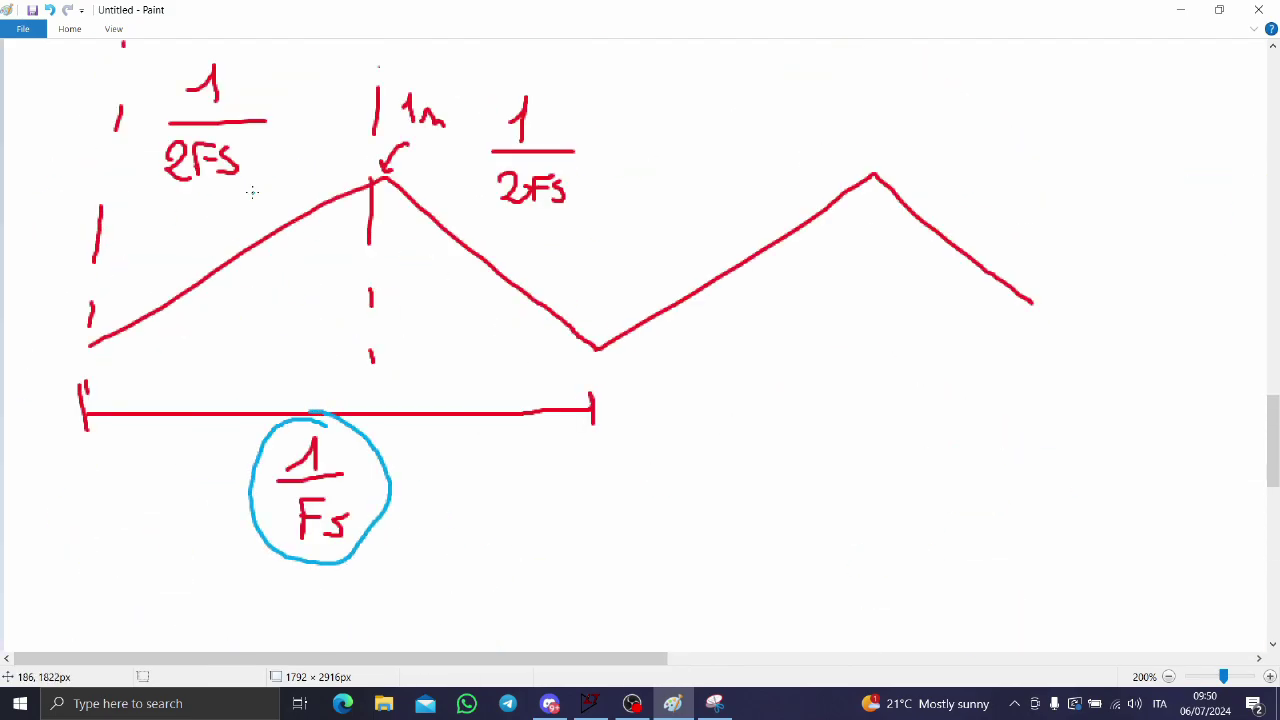
pyautogui.moveTo(130, 195)
pyautogui.mouseDown()
pyautogui.moveTo(243, 175)
pyautogui.moveTo(273, 58)
pyautogui.moveTo(120, 88)
pyautogui.moveTo(148, 193)
pyautogui.mouseUp()
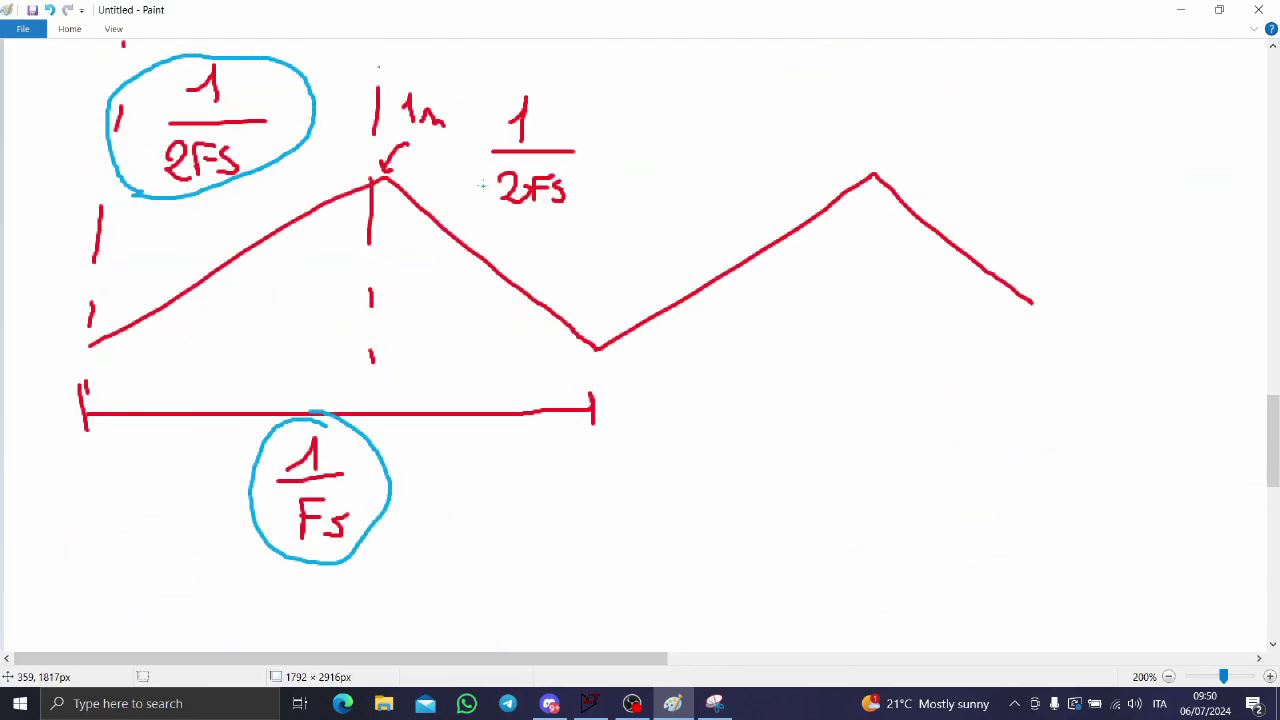
pyautogui.moveTo(480, 186); pyautogui.dragTo(518, 80)
pyautogui.click(1180, 9)
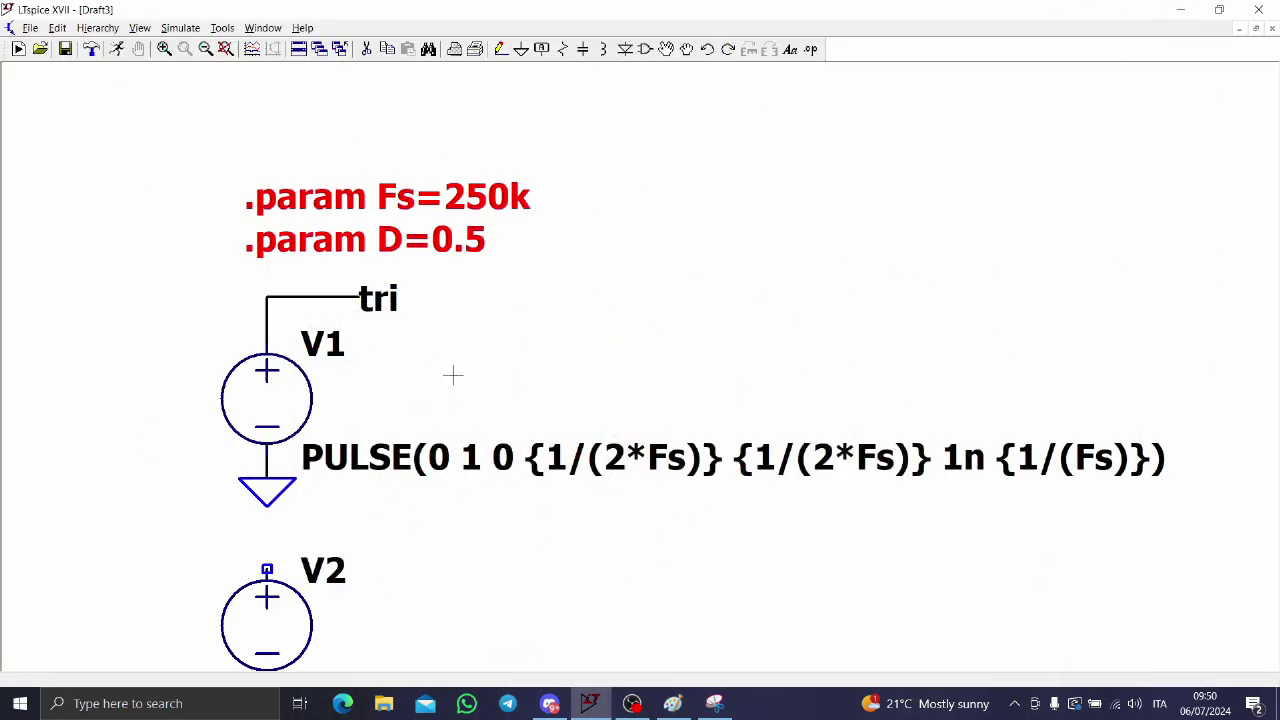
# Draw a short horizontal wire from the non-inverted output of comparator A1.
pyautogui.press('space')
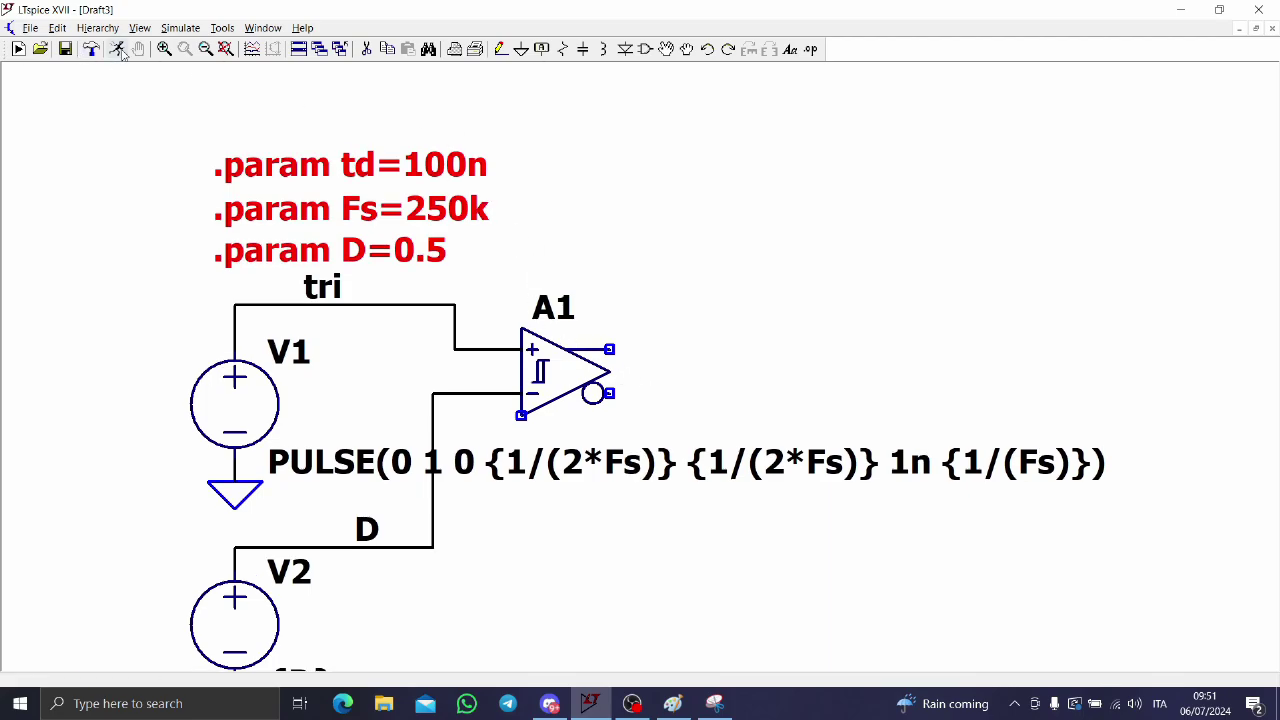
pyautogui.press('F3')
pyautogui.click(609, 349)
pyautogui.click(655, 349)
pyautogui.press('Escape')
# Run a transient simulation with a 10u stop time and plot the comparator output, tri and D voltages.
pyautogui.click(116, 48)
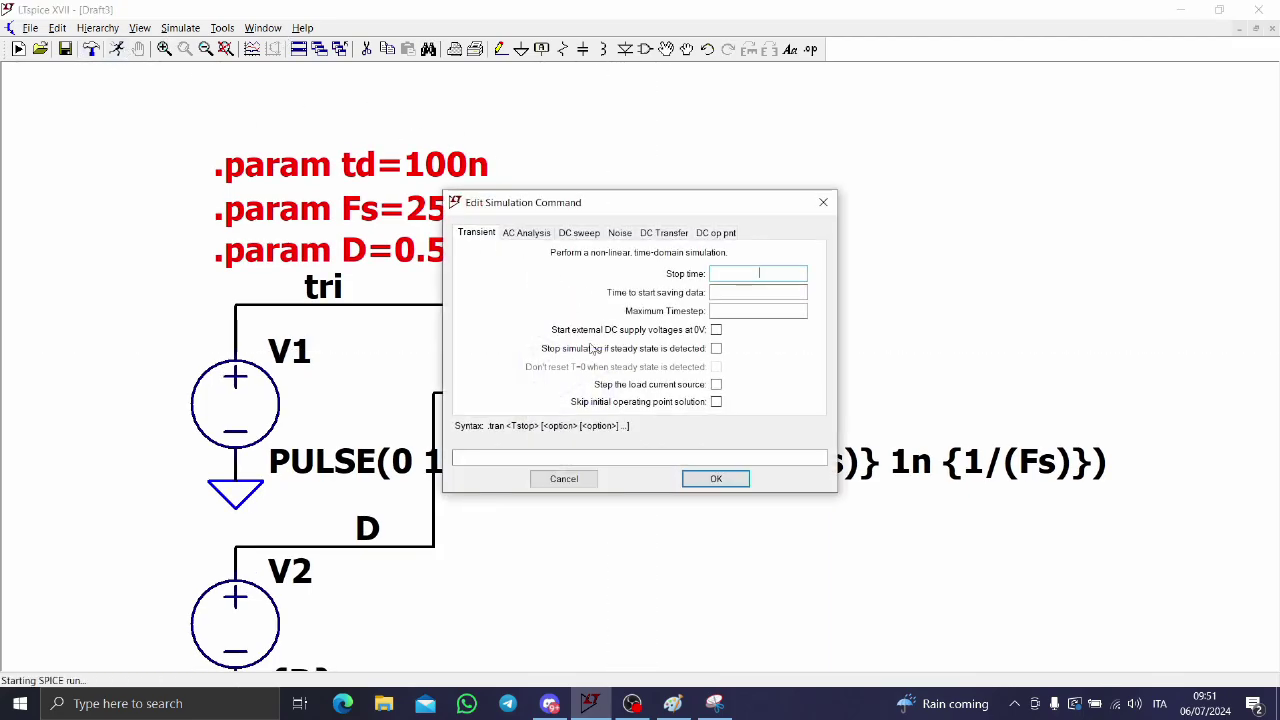
pyautogui.write('10u')
pyautogui.press('Return')
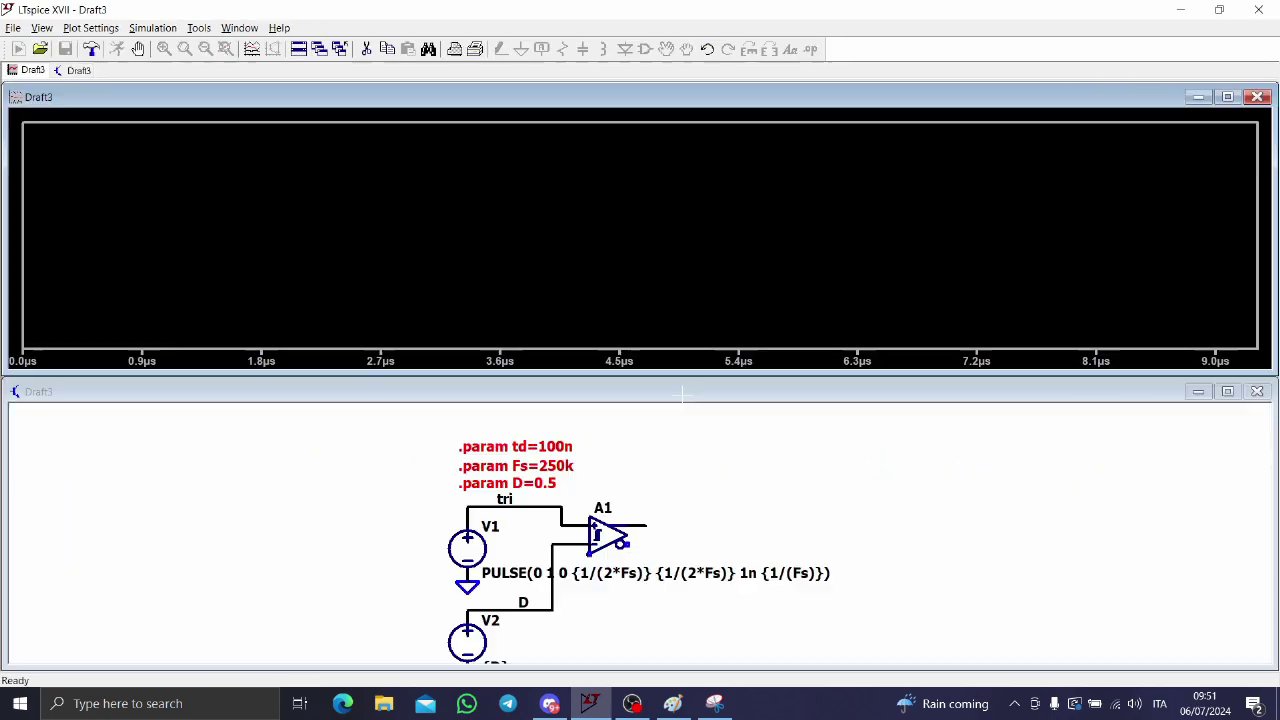
pyautogui.scroll(1, 651, 523)
pyautogui.click(530, 524)
pyautogui.click(538, 561)
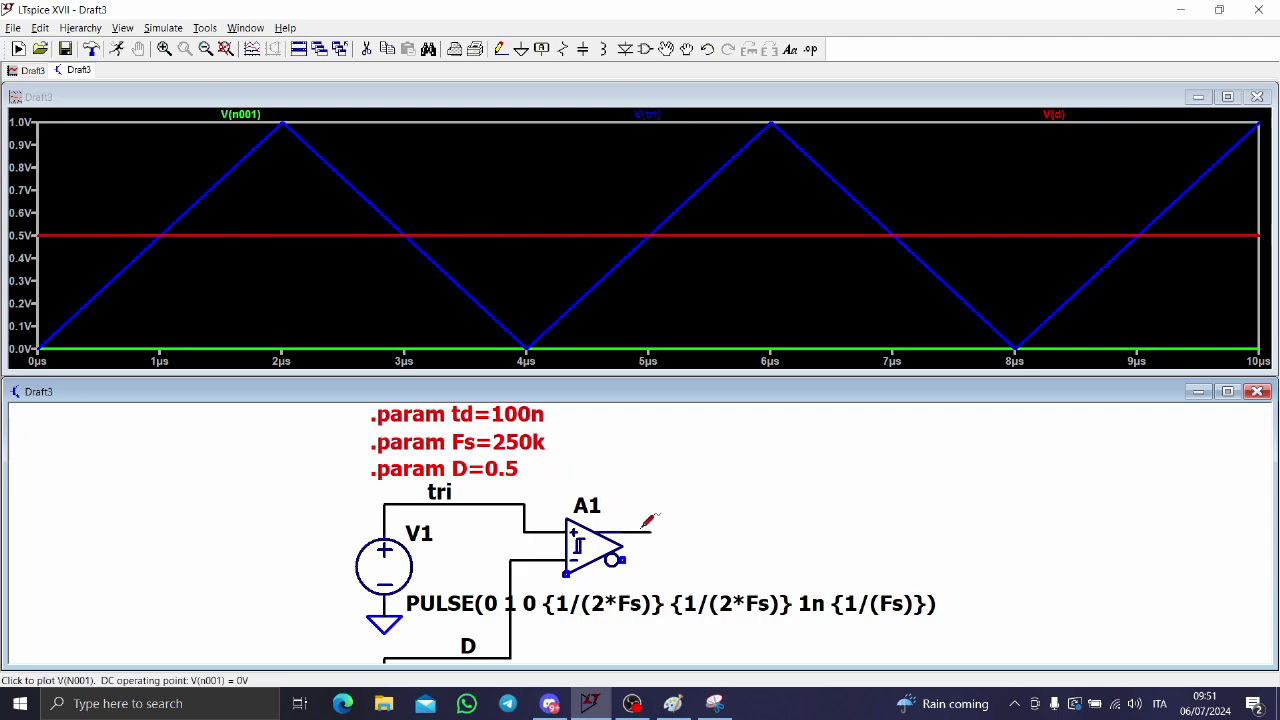
# Set comparator A1's value to vt=0 vh=0 and rerun the simulation.
pyautogui.scroll(1, 648, 518)
pyautogui.rightClick(566, 554)
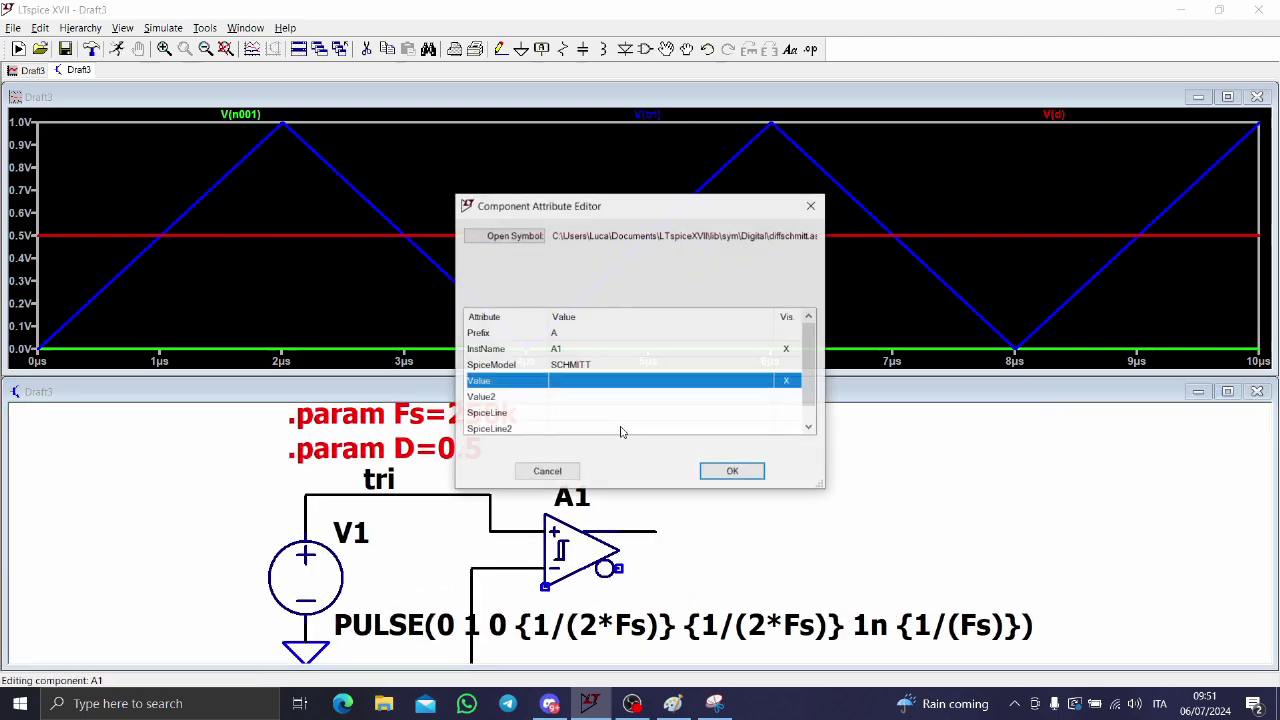
pyautogui.click(568, 384)
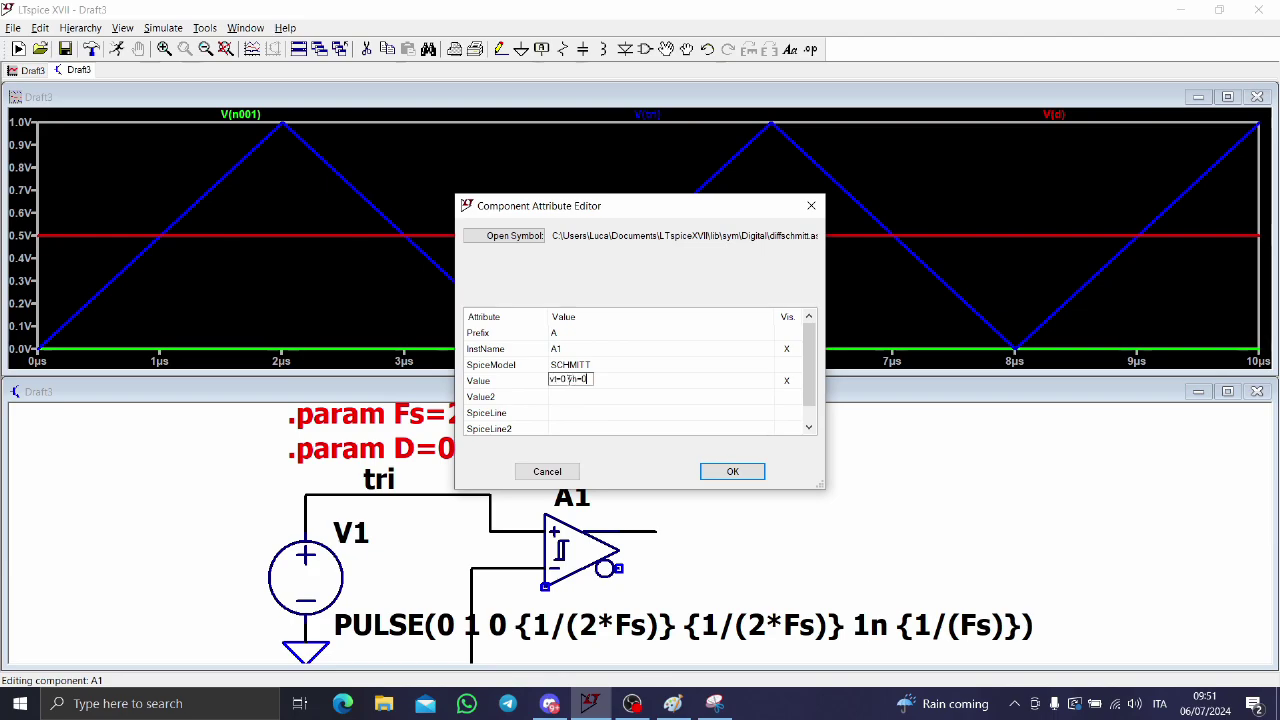
pyautogui.press('Return')
pyautogui.click(760, 473)
pyautogui.moveTo(676, 536); pyautogui.dragTo(655, 469)
pyautogui.click(116, 49)
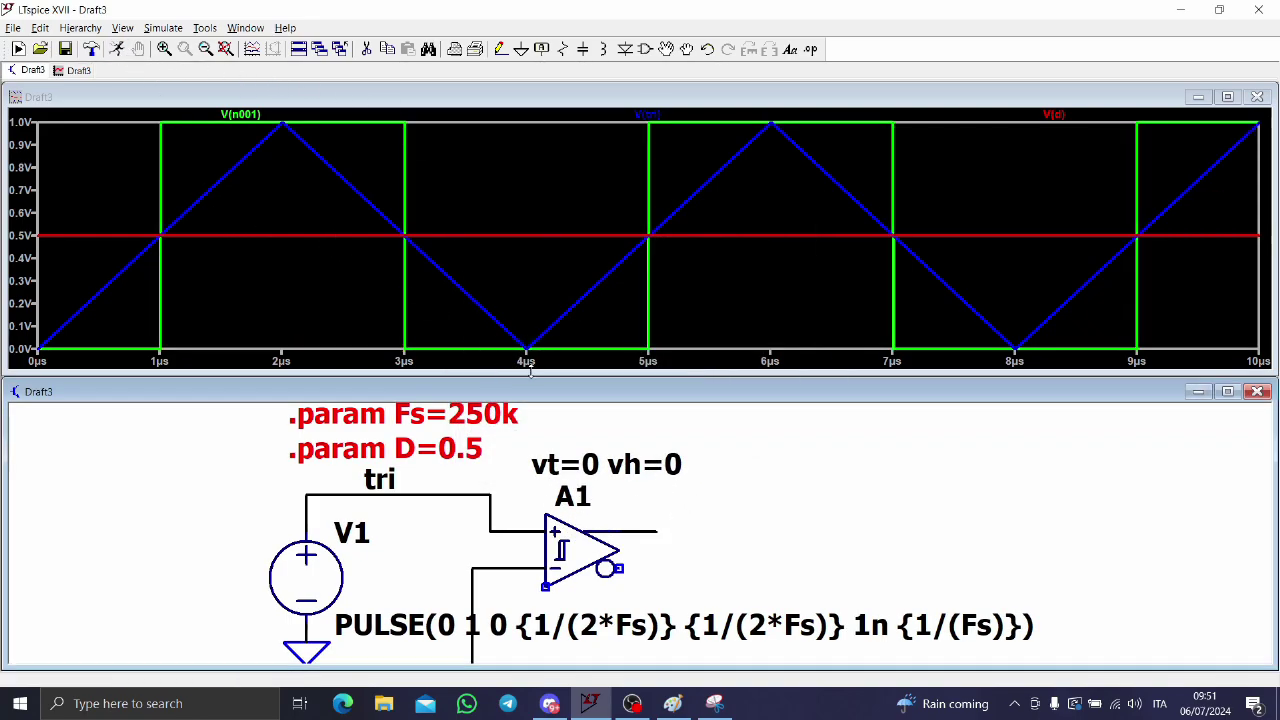
# Measure the fall time of the comparator output near 3 µs with two cursors, and restore the full waveform view.
pyautogui.moveTo(489, 473); pyautogui.dragTo(510, 556)
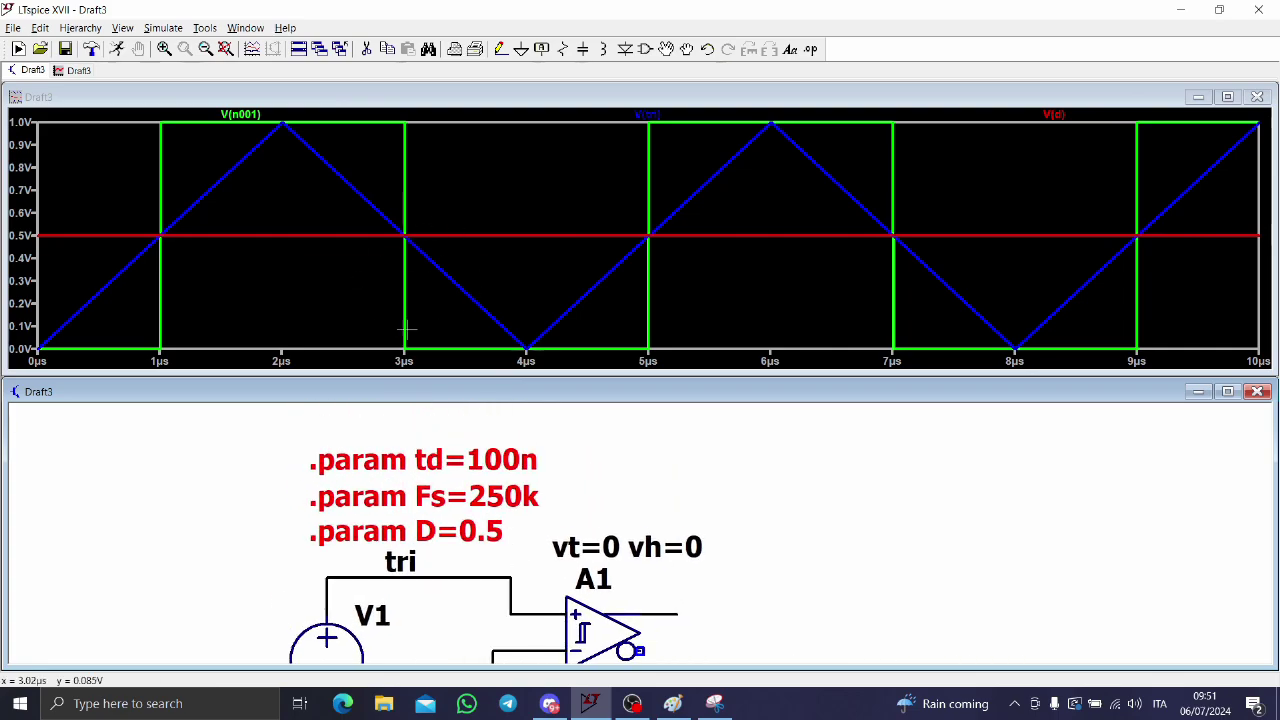
pyautogui.moveTo(410, 361); pyautogui.dragTo(414, 111)
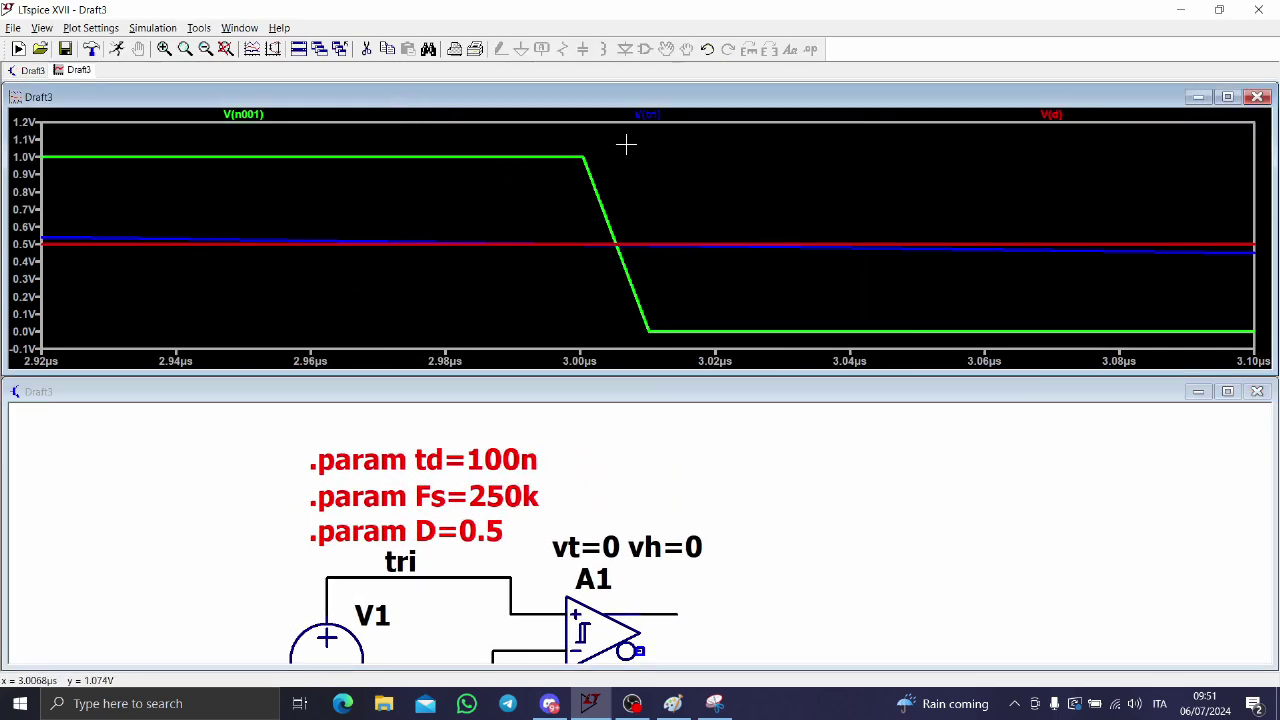
pyautogui.click(246, 116)
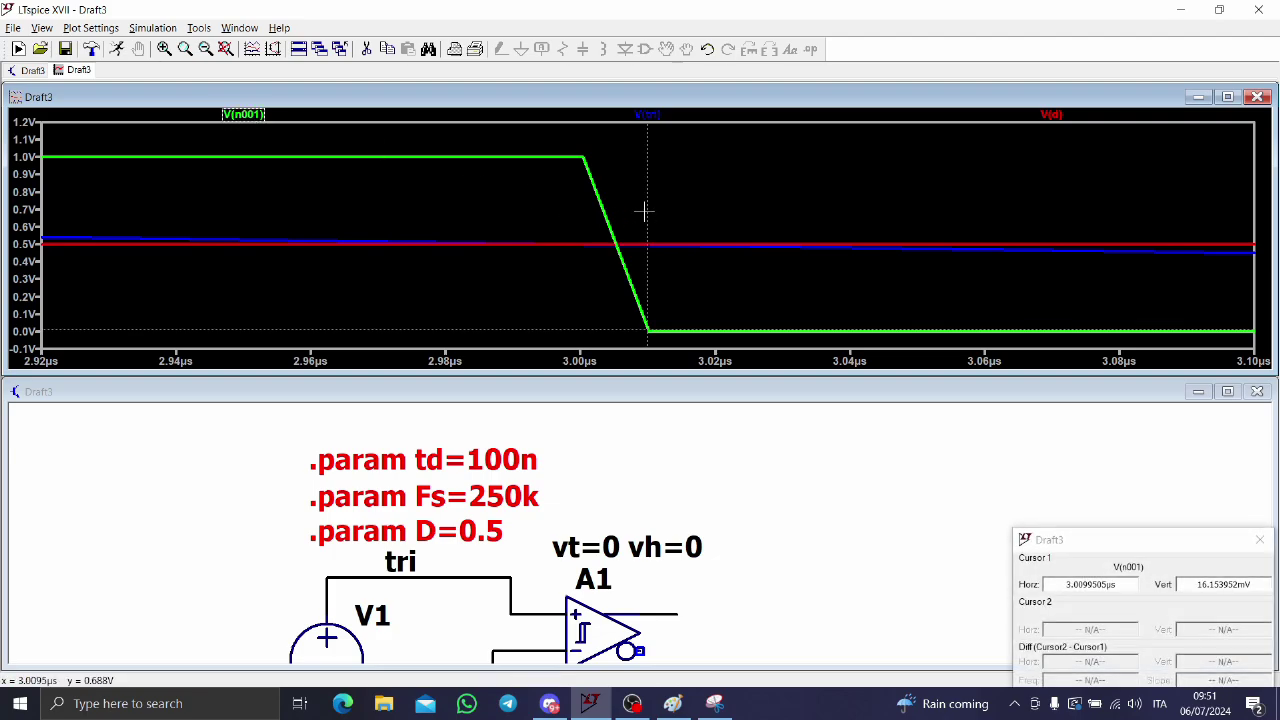
pyautogui.moveTo(648, 211); pyautogui.dragTo(558, 175)
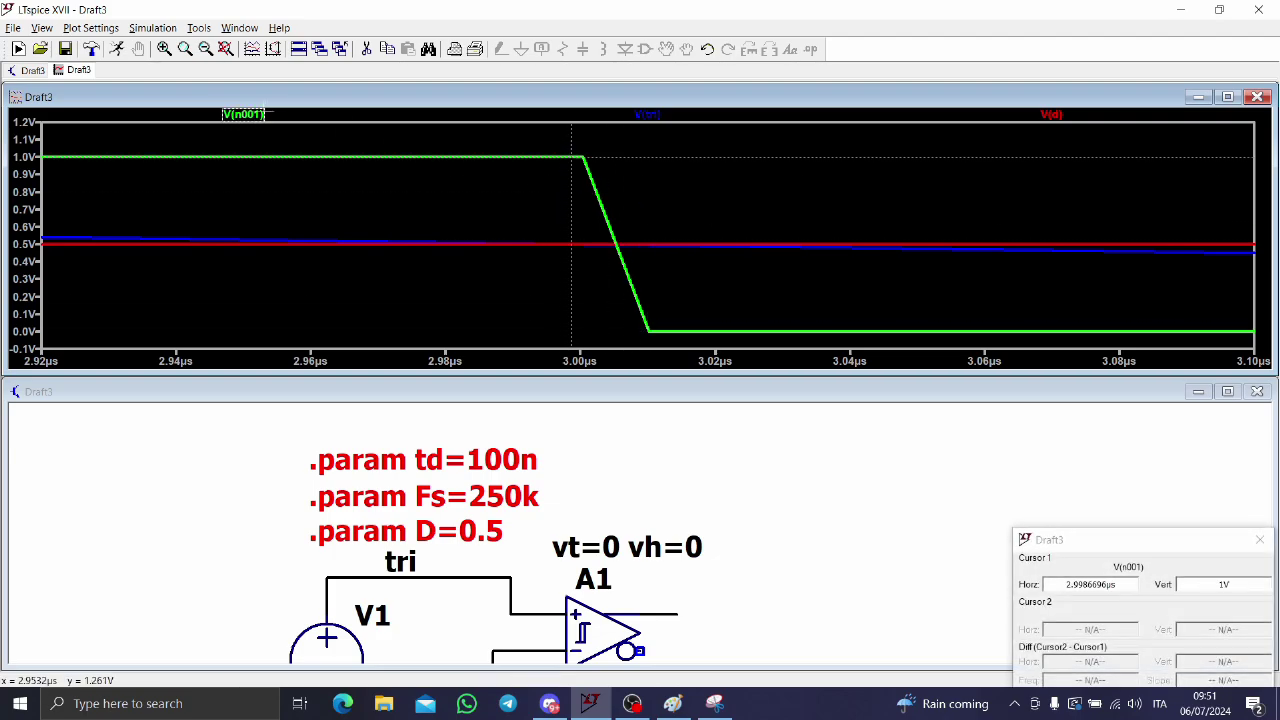
pyautogui.click(243, 114)
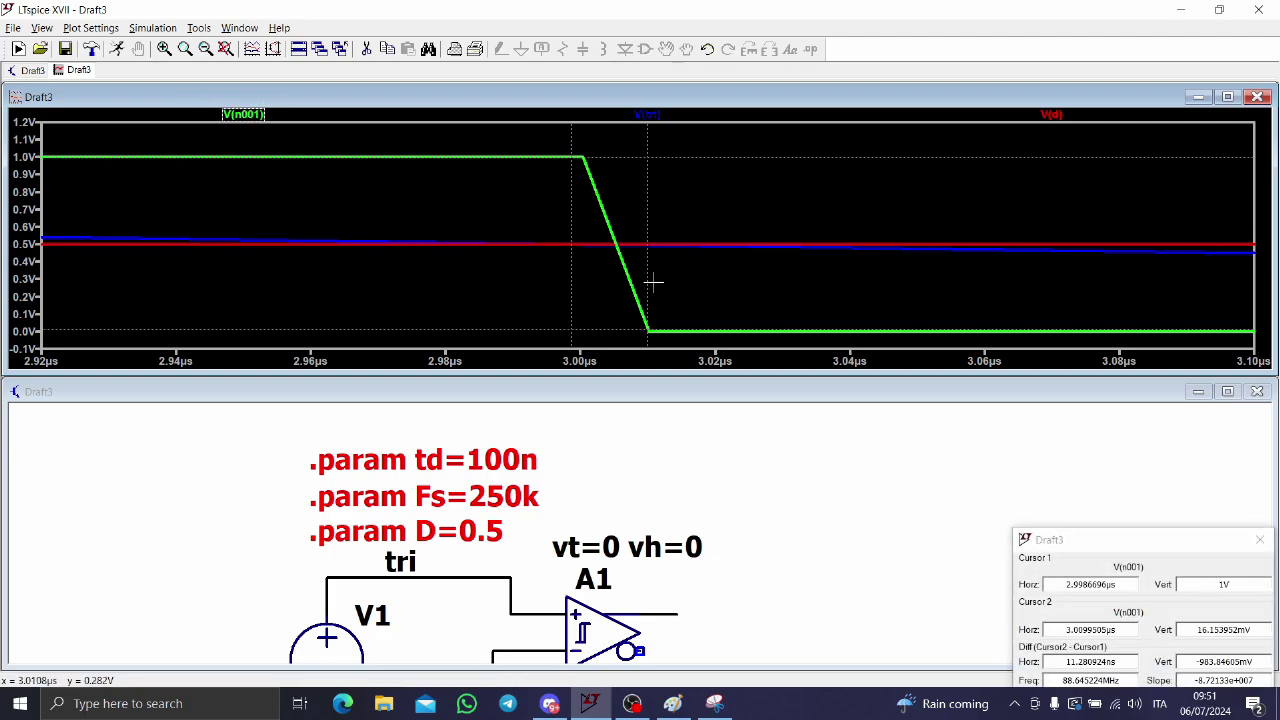
pyautogui.moveTo(649, 281); pyautogui.dragTo(651, 281)
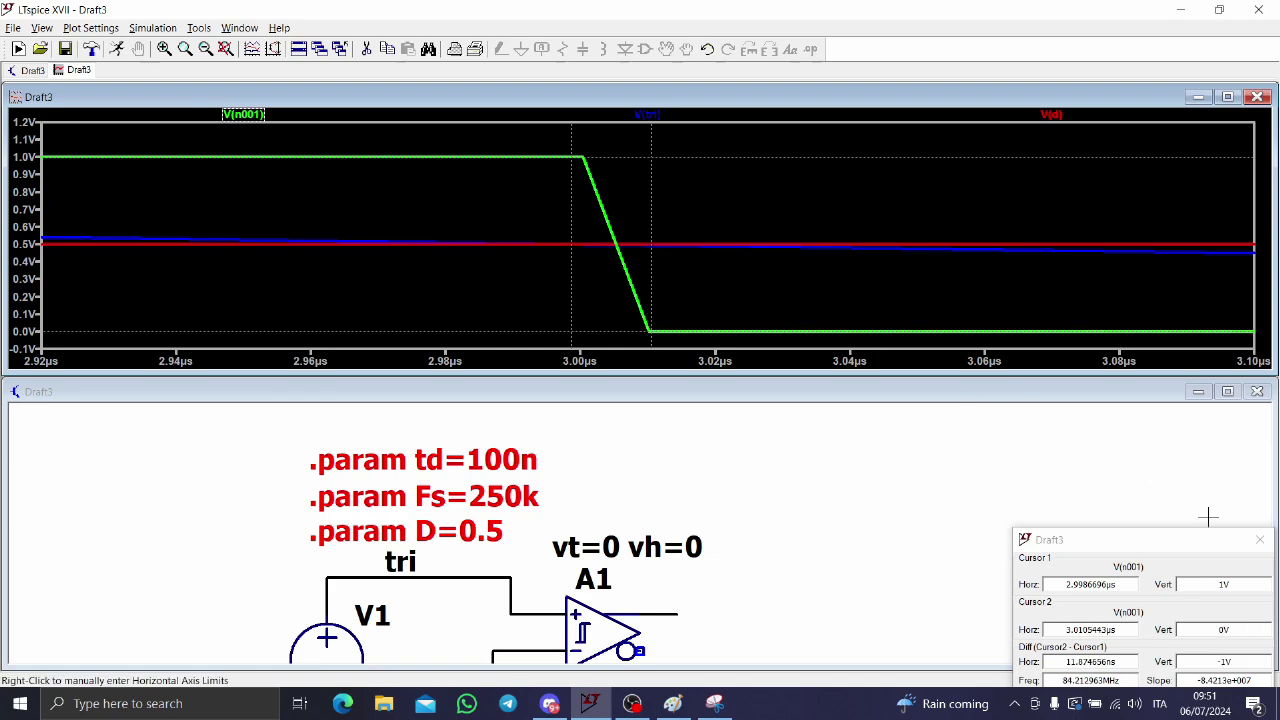
pyautogui.click(1259, 541)
pyautogui.rightClick(648, 280)
pyautogui.click(660, 284)
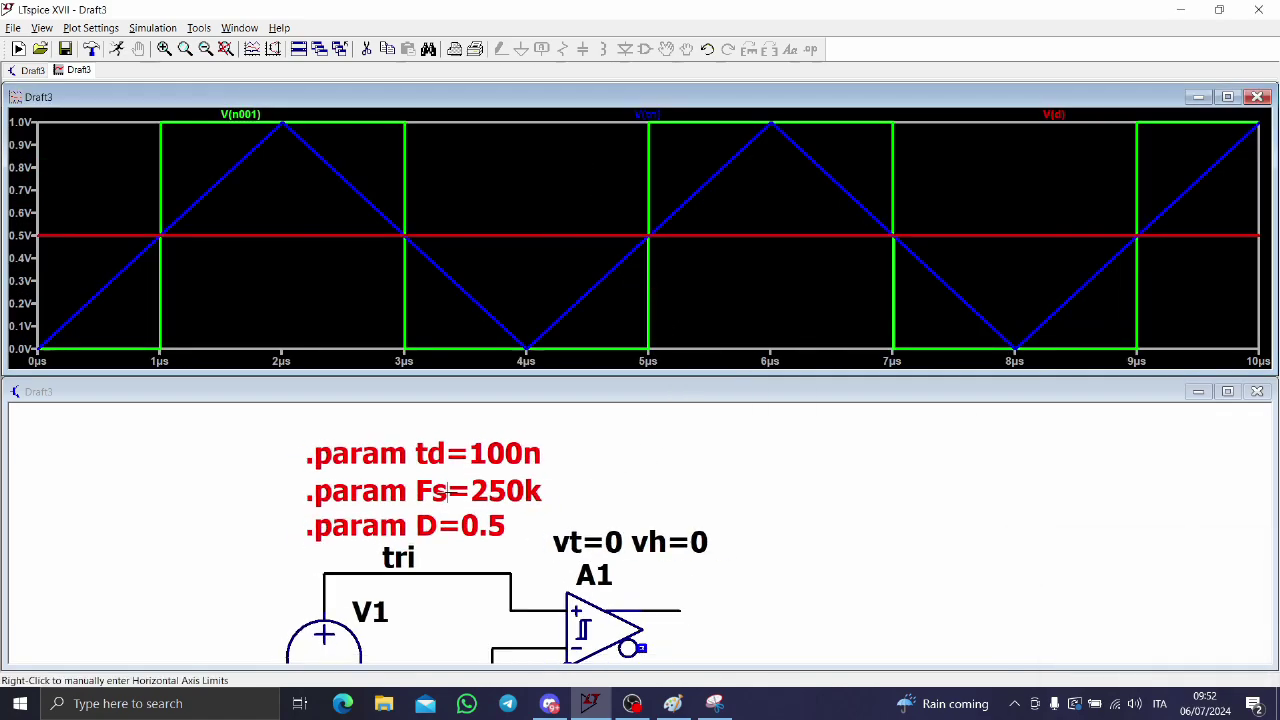
pyautogui.click(470, 455)
pyautogui.rightClick(468, 460)
pyautogui.press('Escape')
# Set the transient analysis maximum timestep to 1n and rerun the simulation.
pyautogui.scroll(-5, 563, 517)
pyautogui.scroll(-3, 528, 490)
pyautogui.rightClick(330, 563)
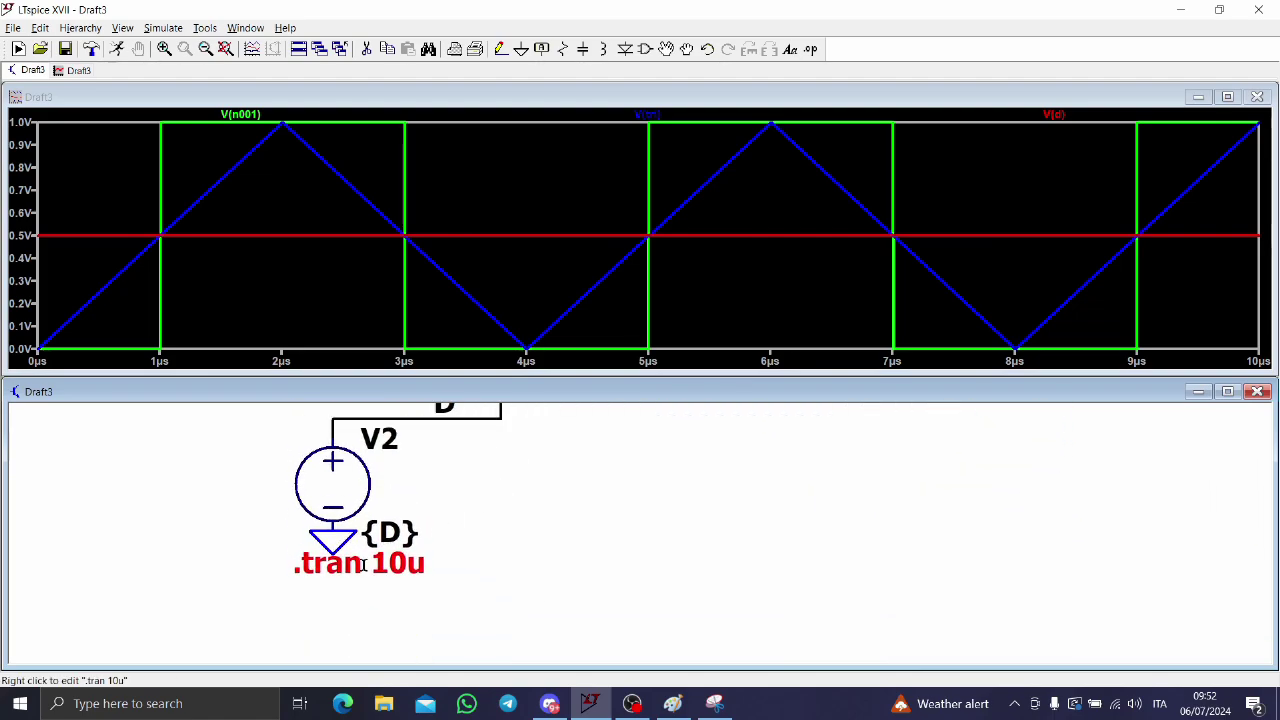
pyautogui.click(777, 311)
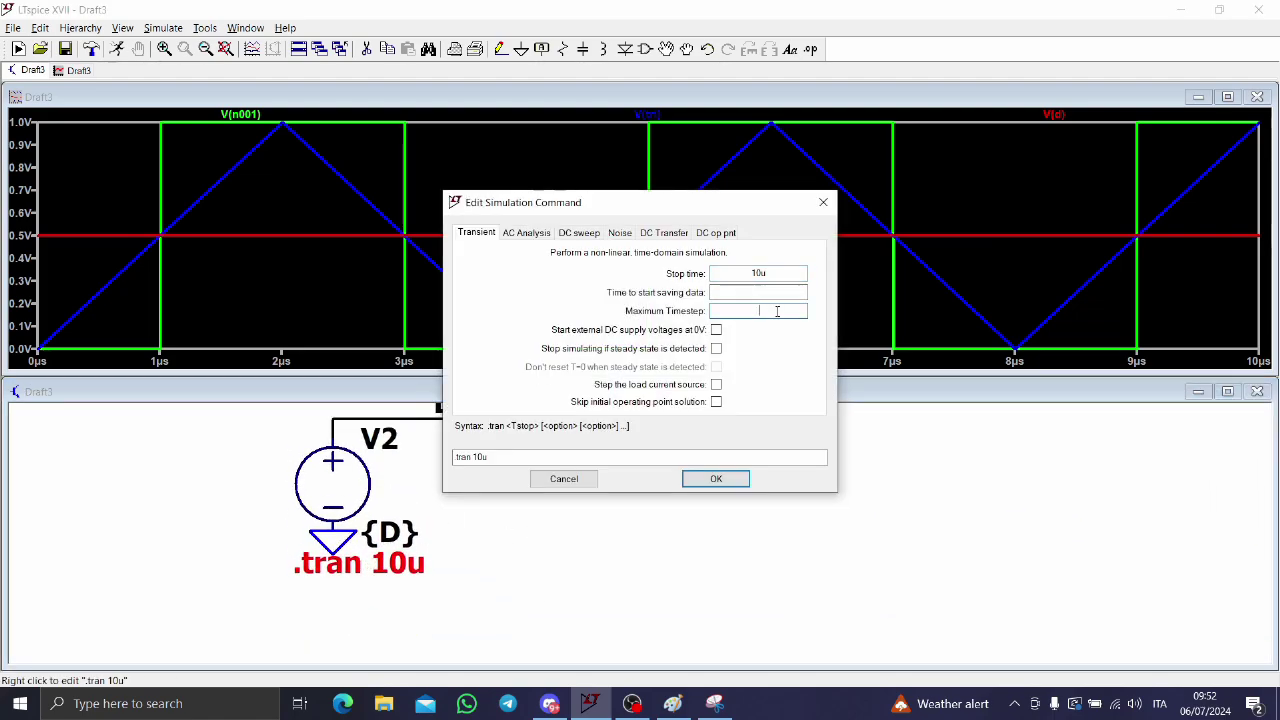
pyautogui.write('1')
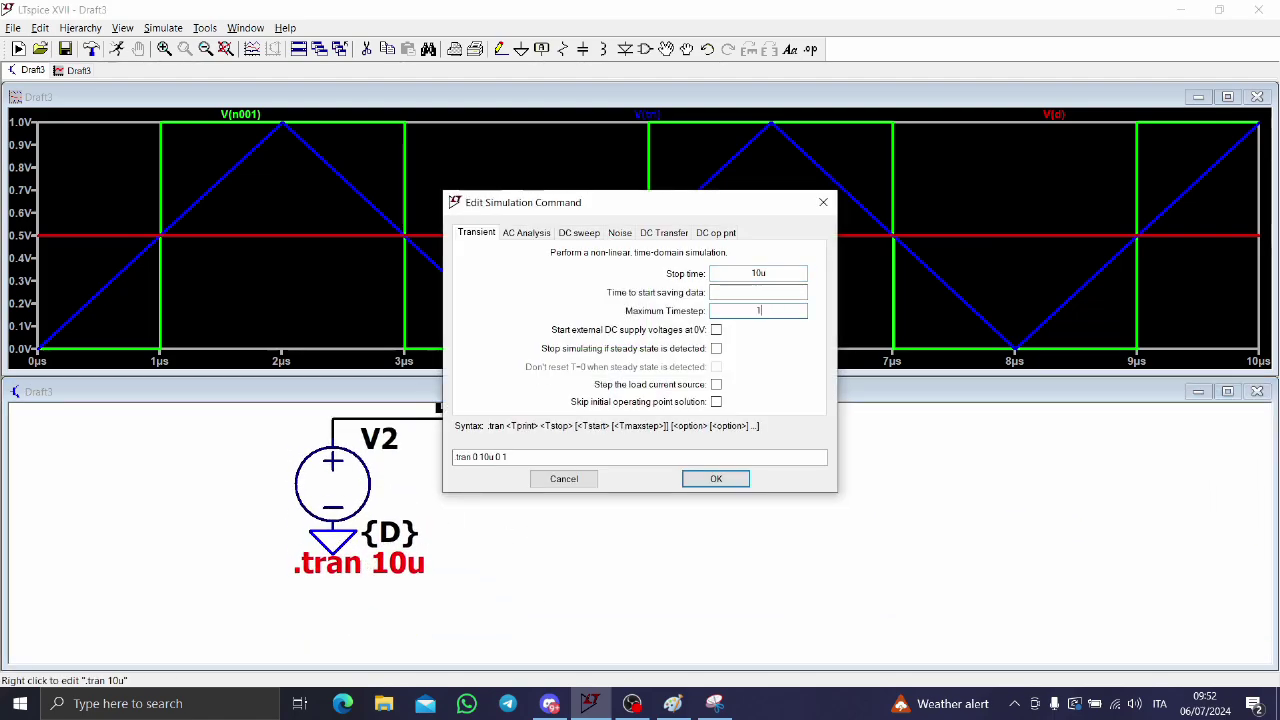
pyautogui.write('n')
pyautogui.click(718, 479)
pyautogui.scroll(2, 560, 520)
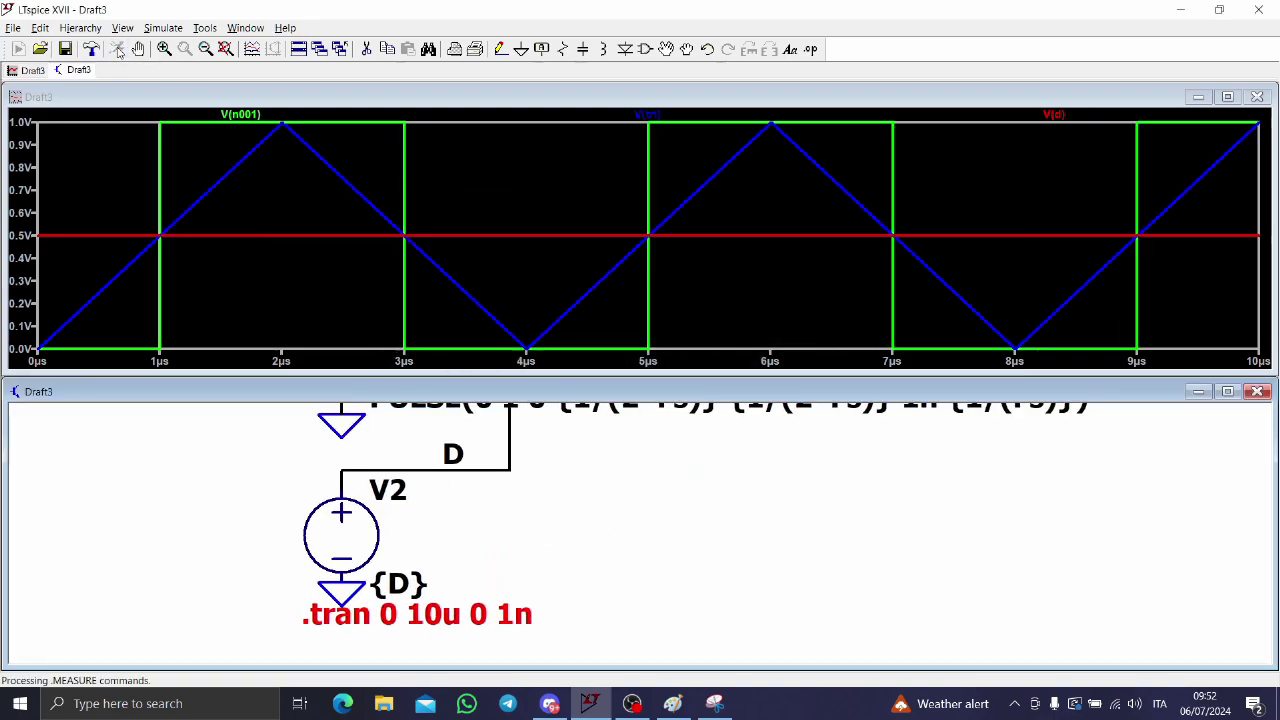
# Remeasure the comparator output's falling edge near 3 µs with two cursors using the 1n timestep results, and return to the full plot.
pyautogui.moveTo(422, 352); pyautogui.dragTo(382, 124)
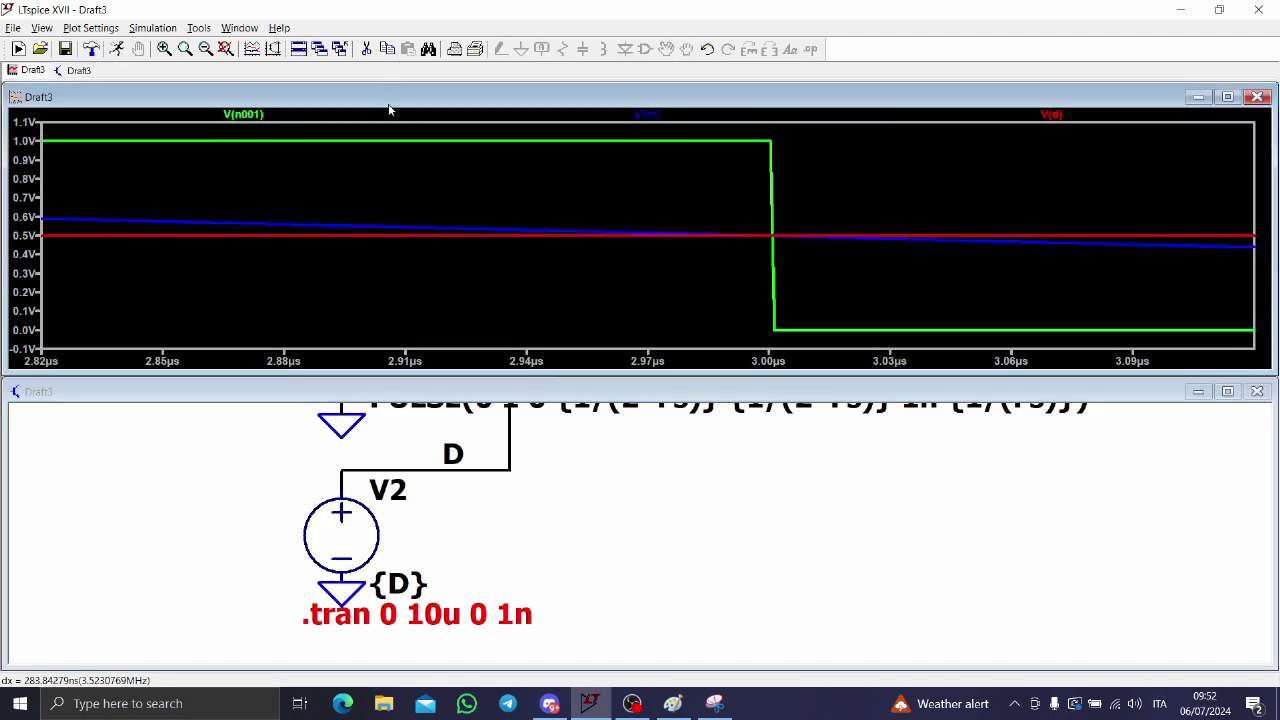
pyautogui.moveTo(788, 340); pyautogui.dragTo(748, 128)
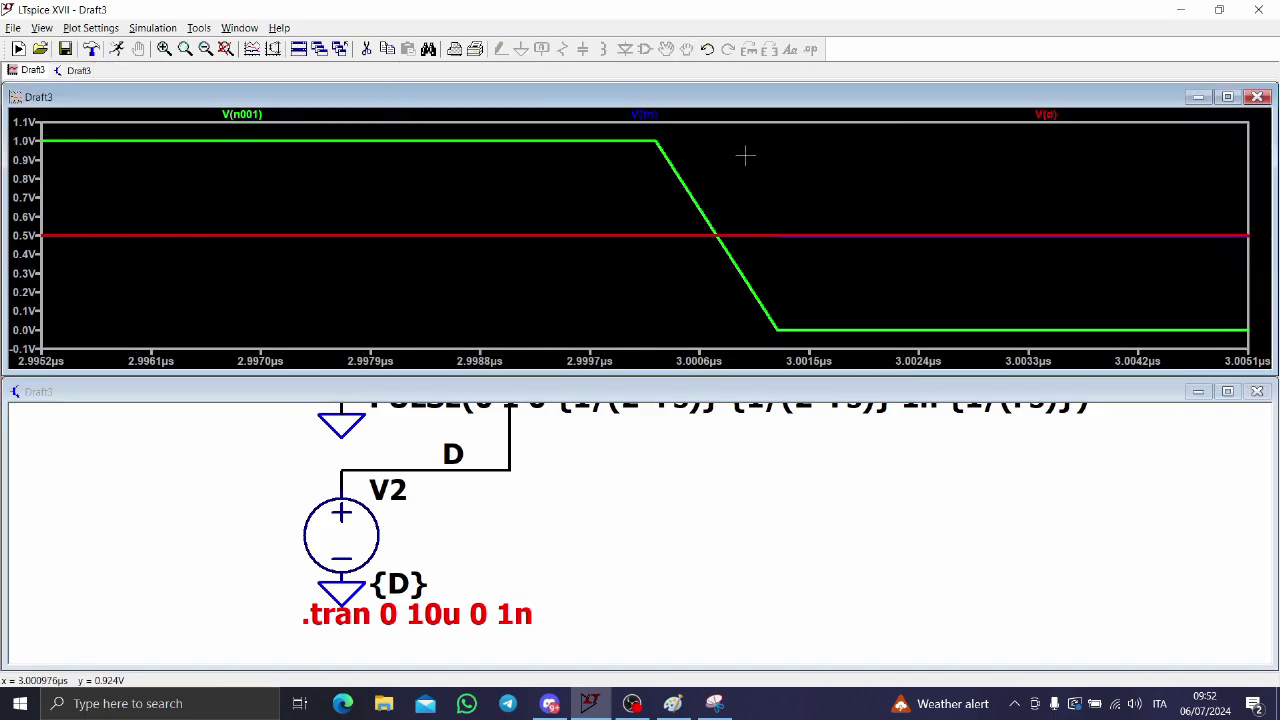
pyautogui.click(250, 115)
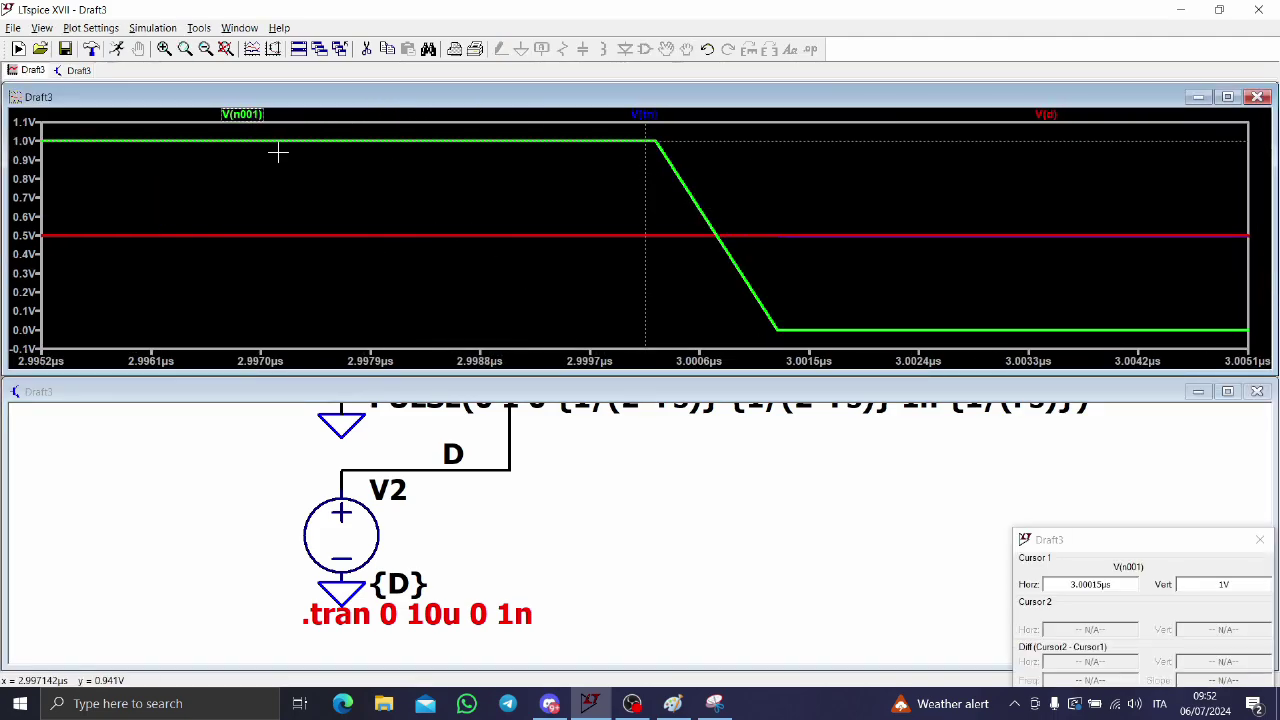
pyautogui.click(260, 115)
pyautogui.moveTo(645, 186); pyautogui.dragTo(783, 252)
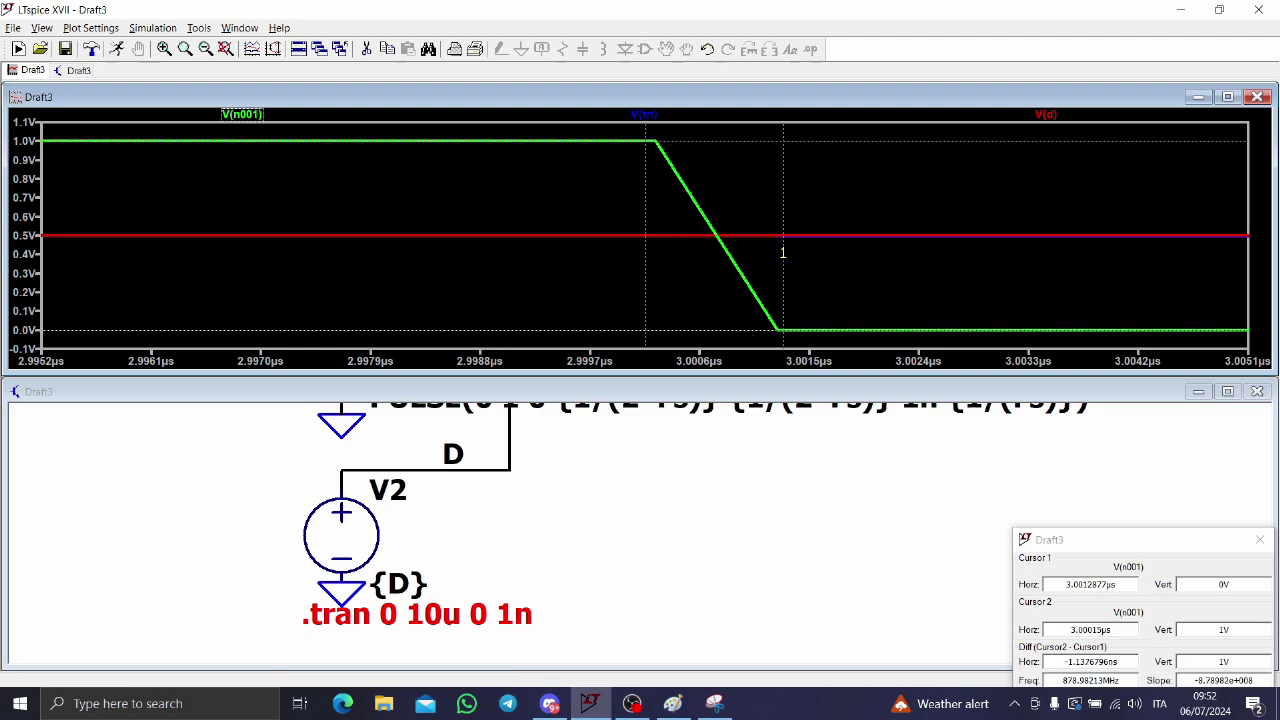
pyautogui.moveTo(646, 184); pyautogui.dragTo(653, 184)
pyautogui.moveTo(1124, 658); pyautogui.dragTo(1061, 660)
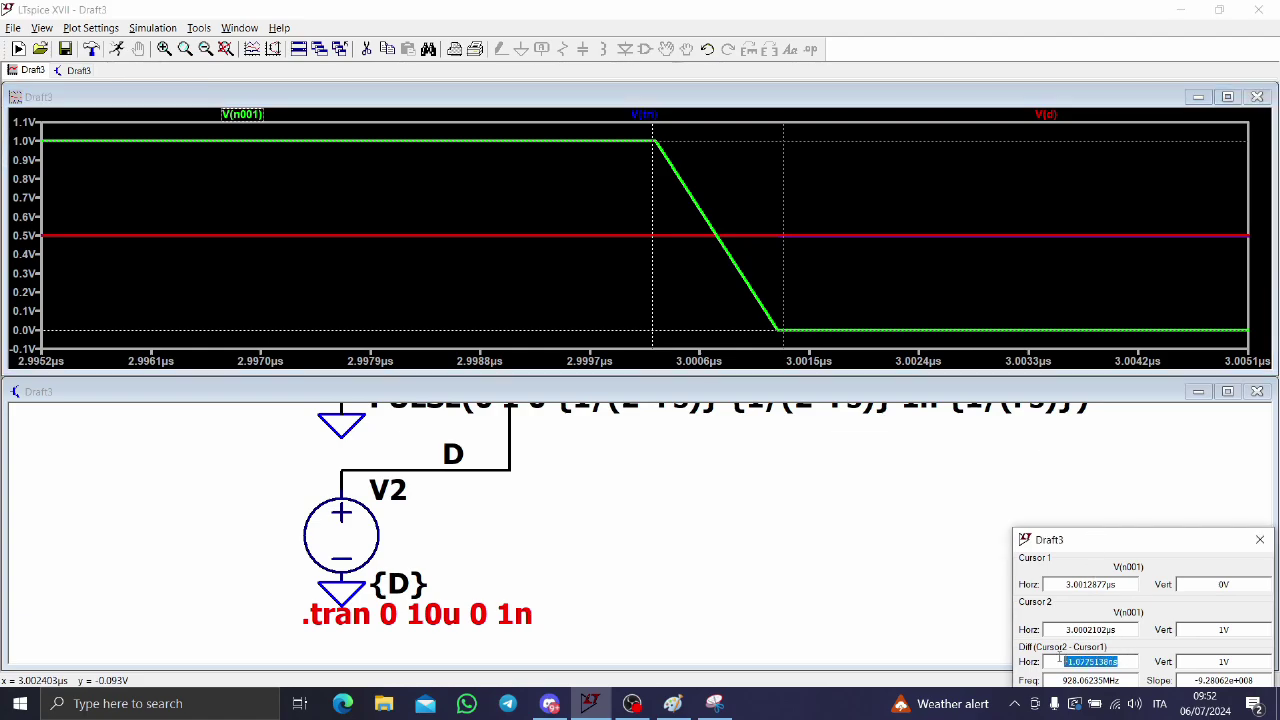
pyautogui.moveTo(1088, 541); pyautogui.dragTo(817, 471)
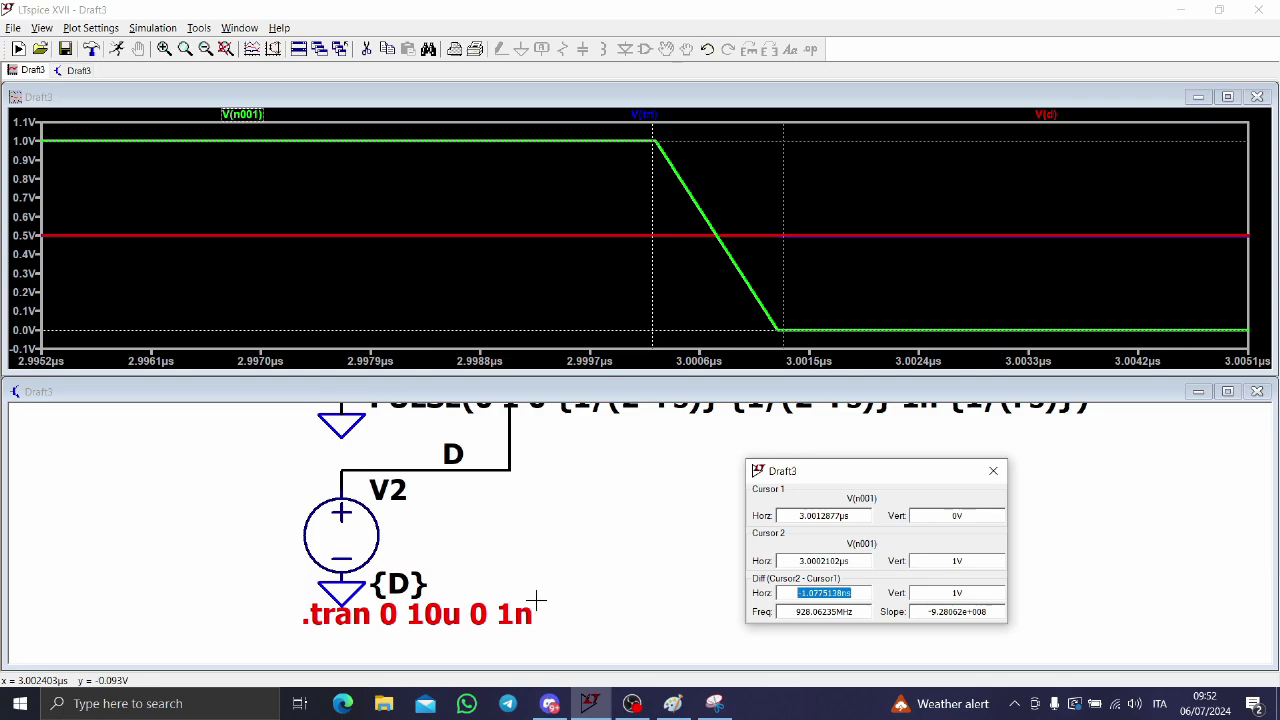
pyautogui.click(993, 470)
pyautogui.rightClick(702, 318)
pyautogui.click(728, 318)
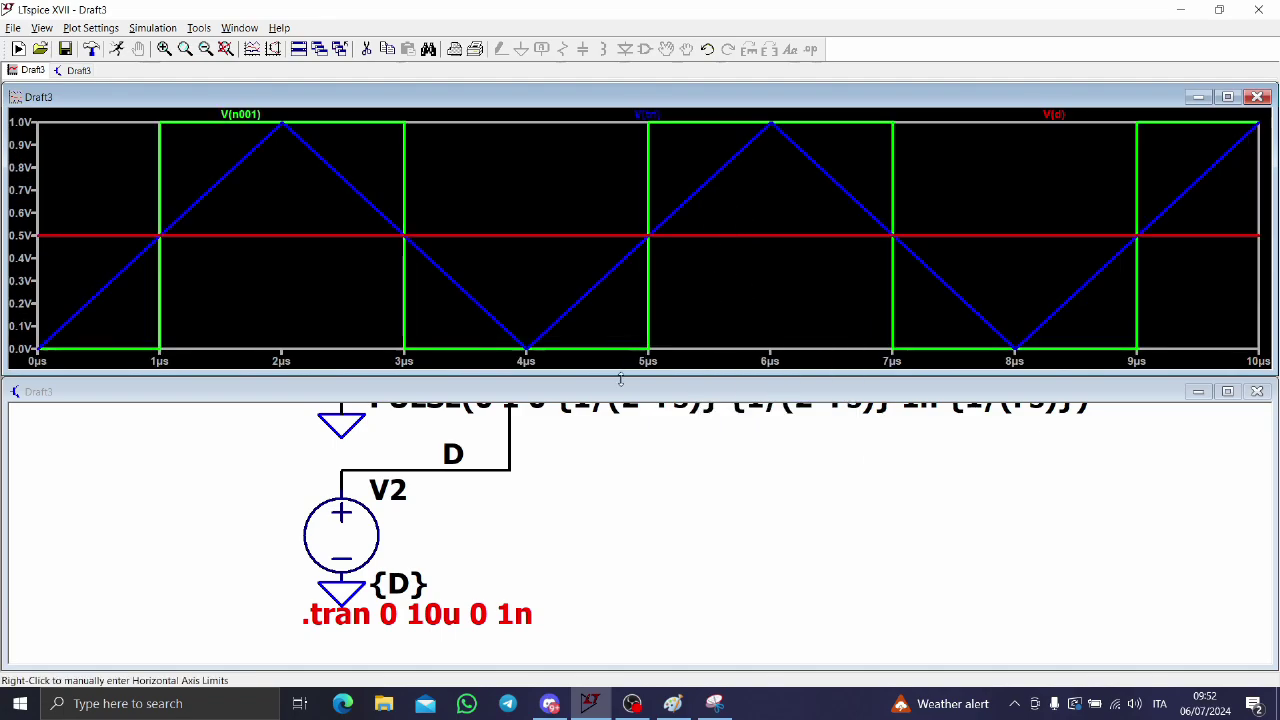
# Place a behavioral AND gate to the right of and below comparator A1.
pyautogui.click(614, 440)
pyautogui.scroll(-3, 583, 557)
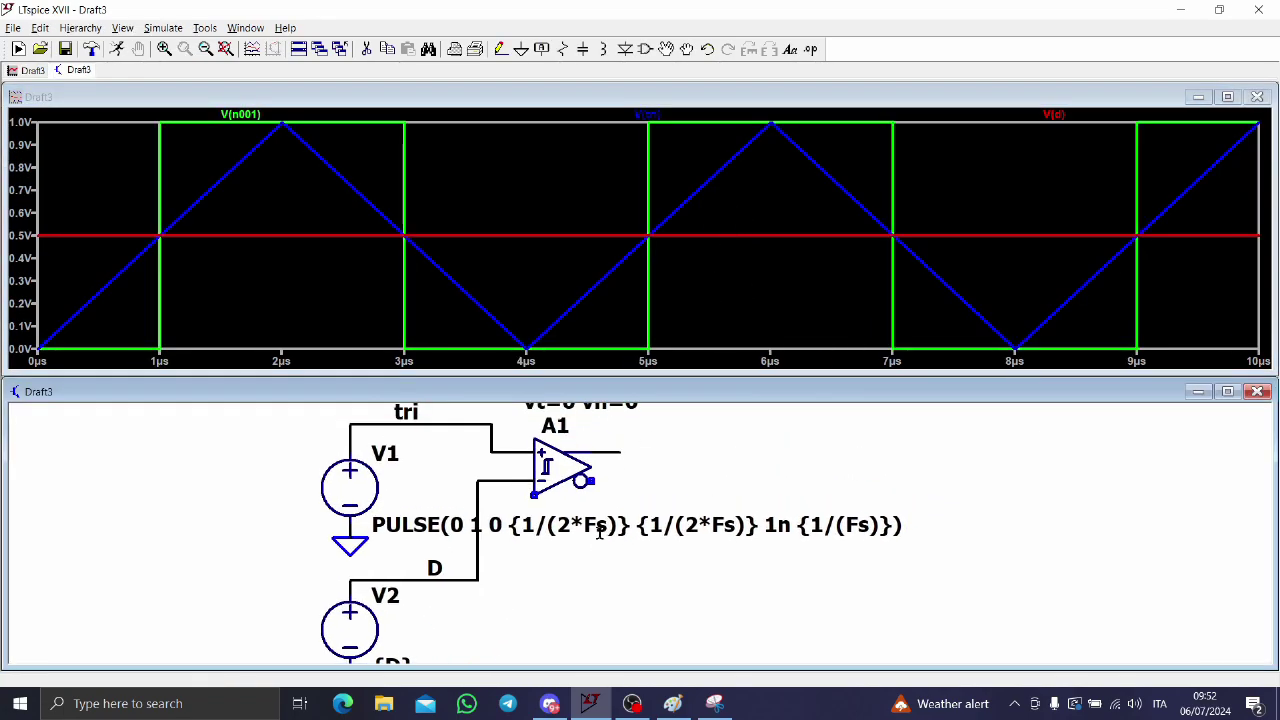
pyautogui.moveTo(654, 494); pyautogui.dragTo(574, 531)
pyautogui.press('F2')
pyautogui.write('an')
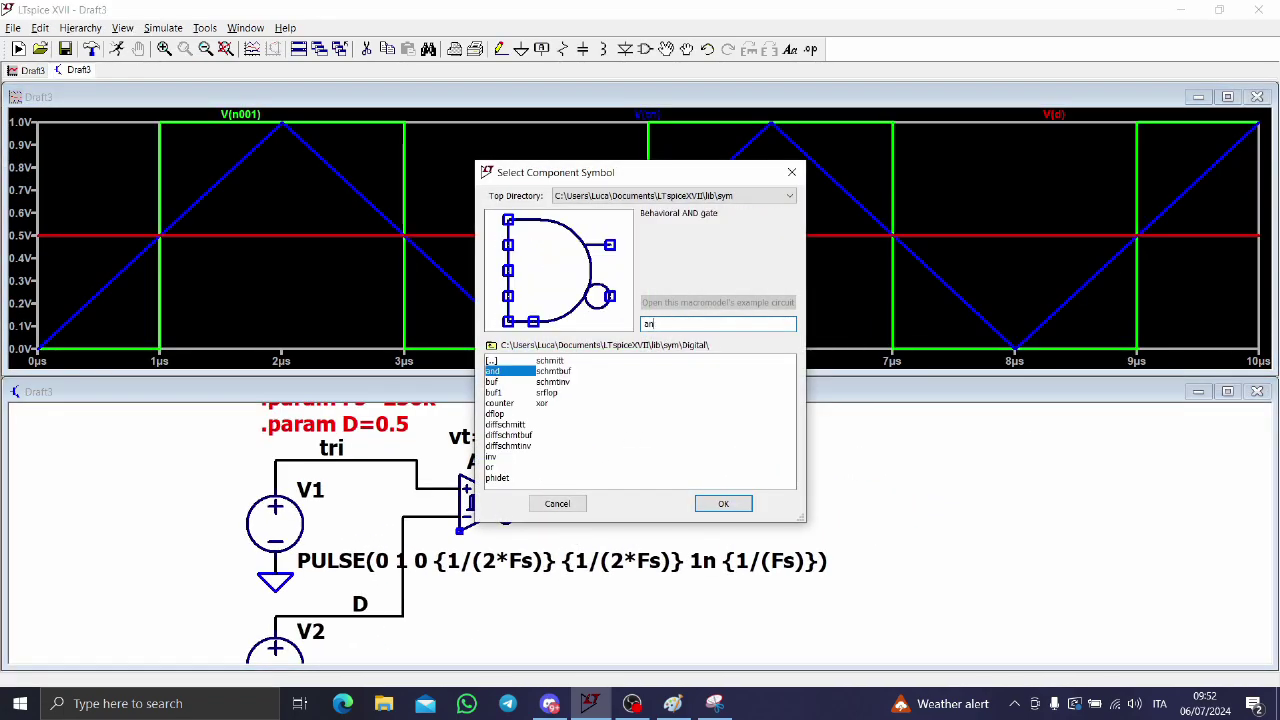
pyautogui.press('Return')
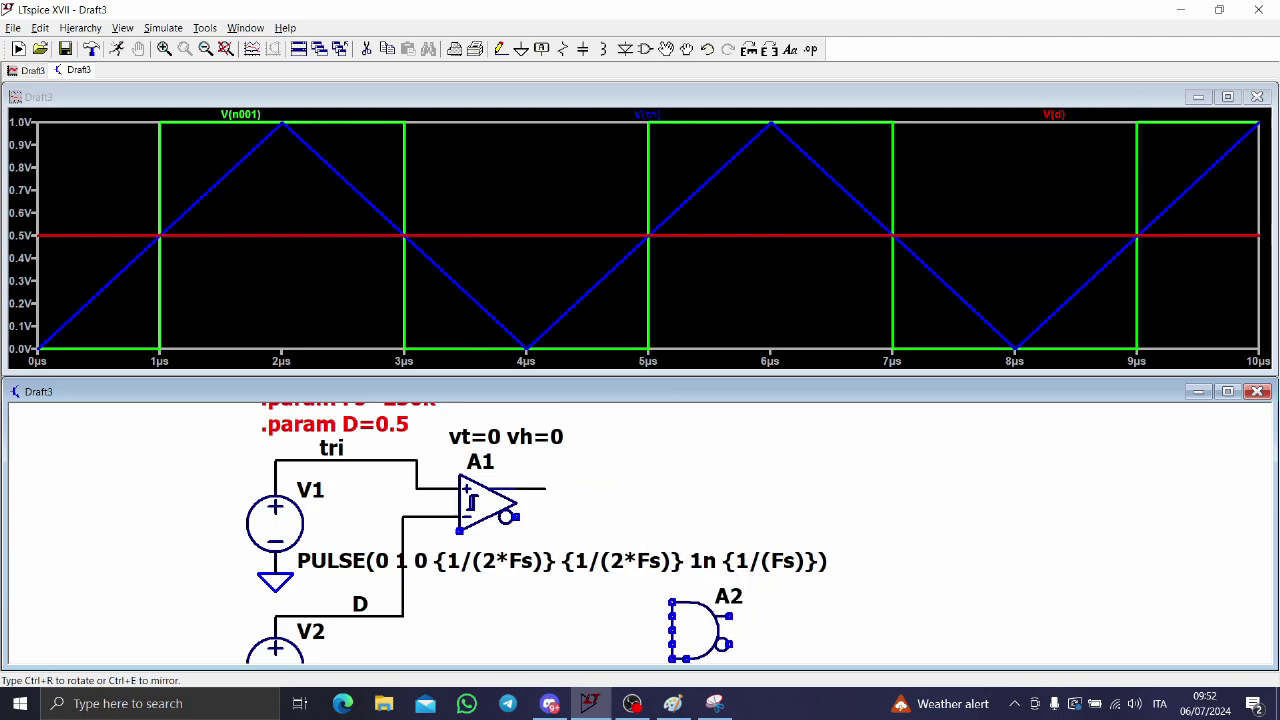
pyautogui.click(630, 610)
pyautogui.press('Escape')
# Hide the PULSE function text of source V1 on the schematic.
pyautogui.rightClick(237, 530)
pyautogui.rightClick(282, 524)
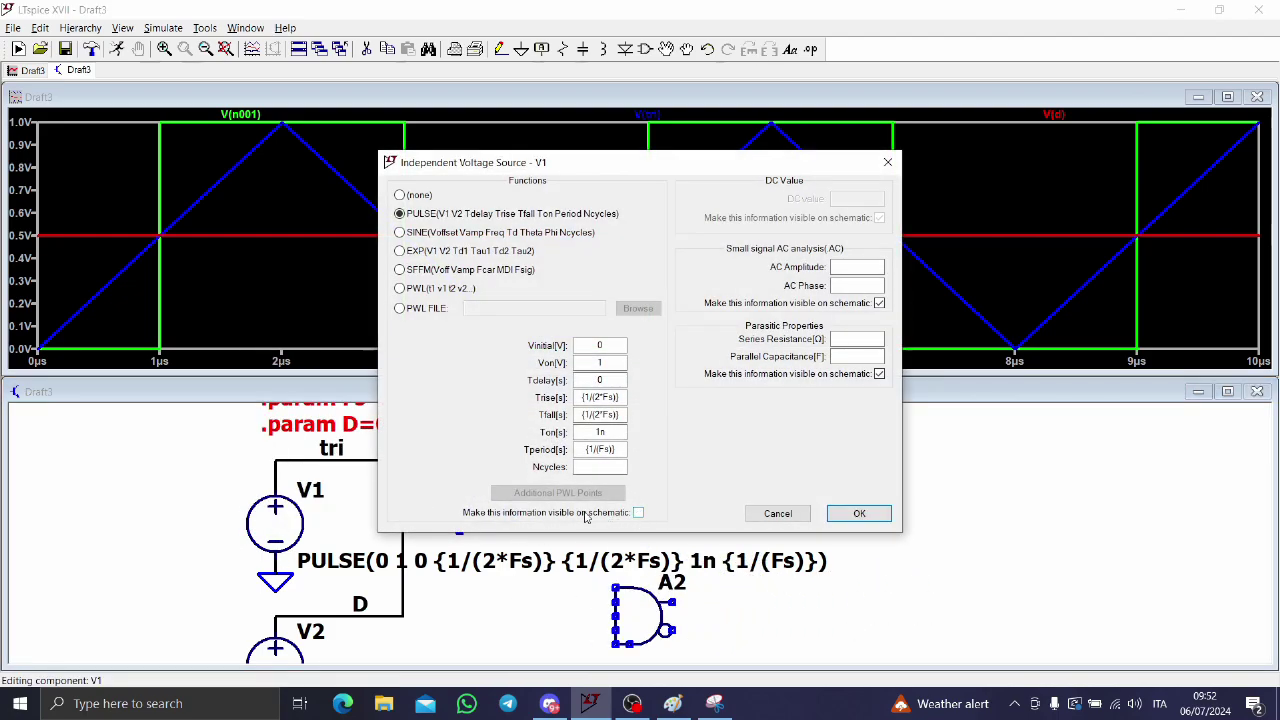
pyautogui.click(858, 513)
# Give AND gate A2 the value td={dt} and move that text below the gate.
pyautogui.moveTo(620, 588); pyautogui.dragTo(630, 522)
pyautogui.rightClick(628, 522)
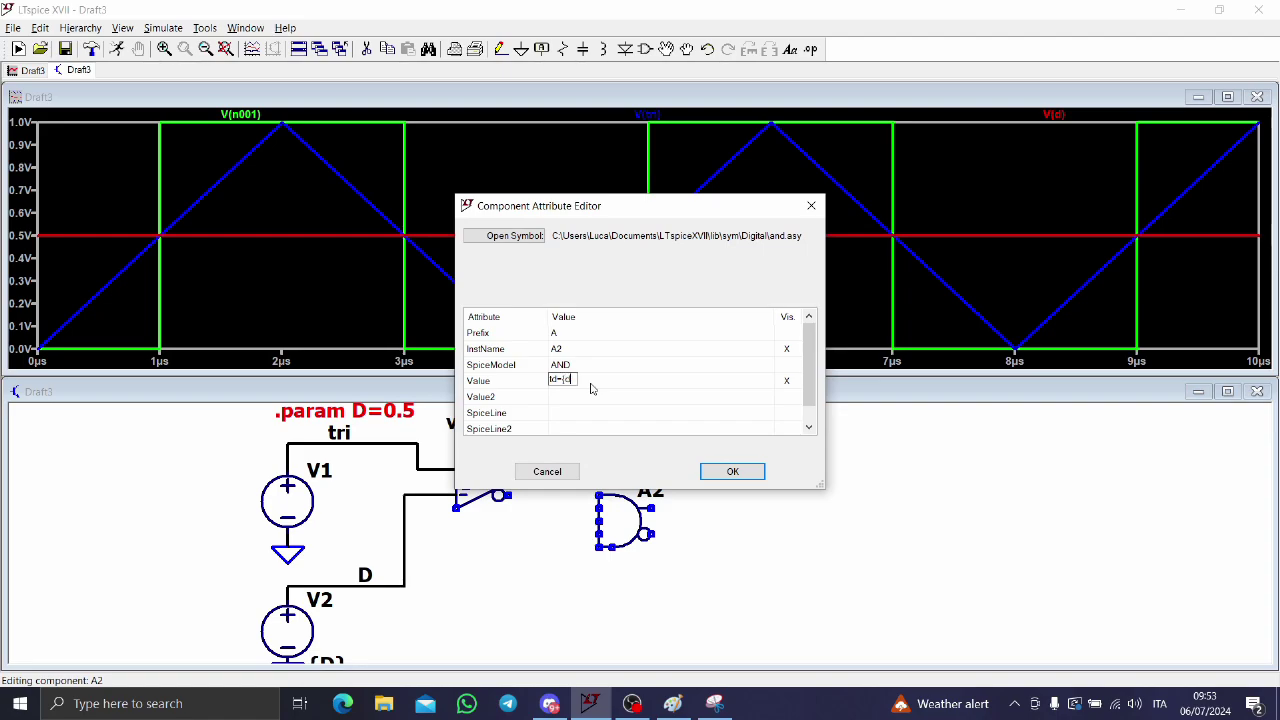
pyautogui.click(591, 389)
pyautogui.click(760, 478)
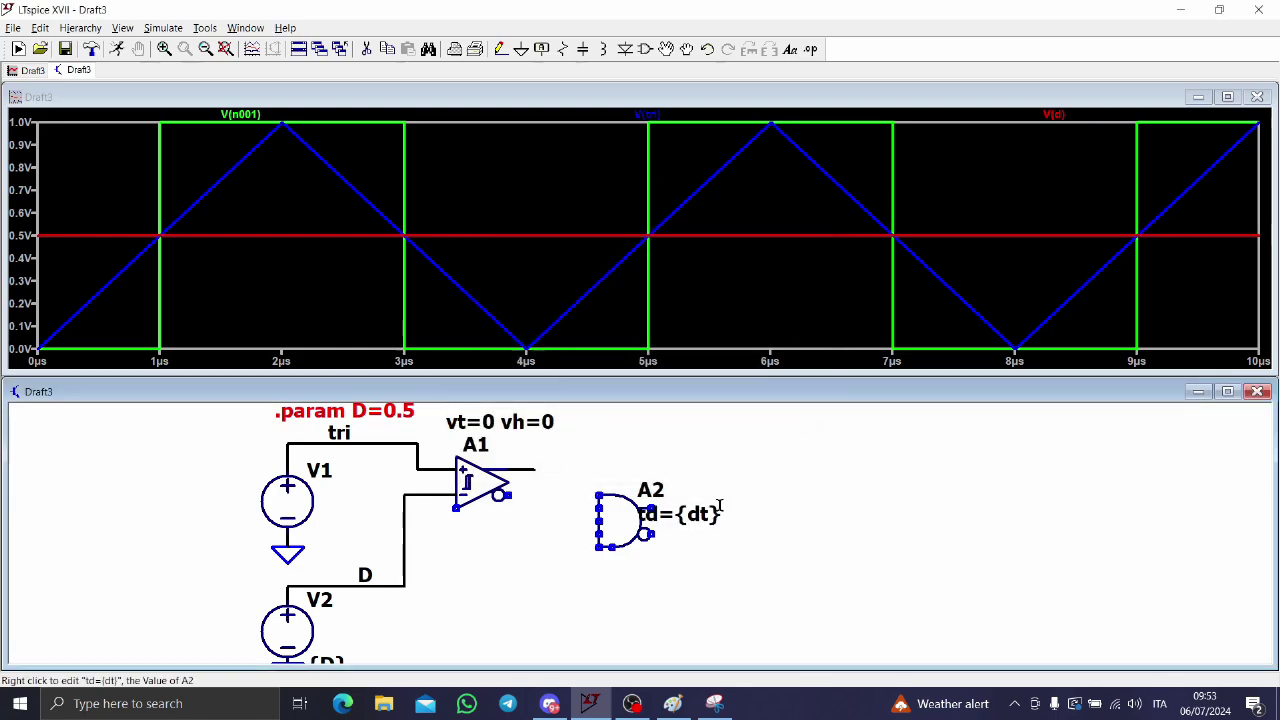
pyautogui.click(641, 567)
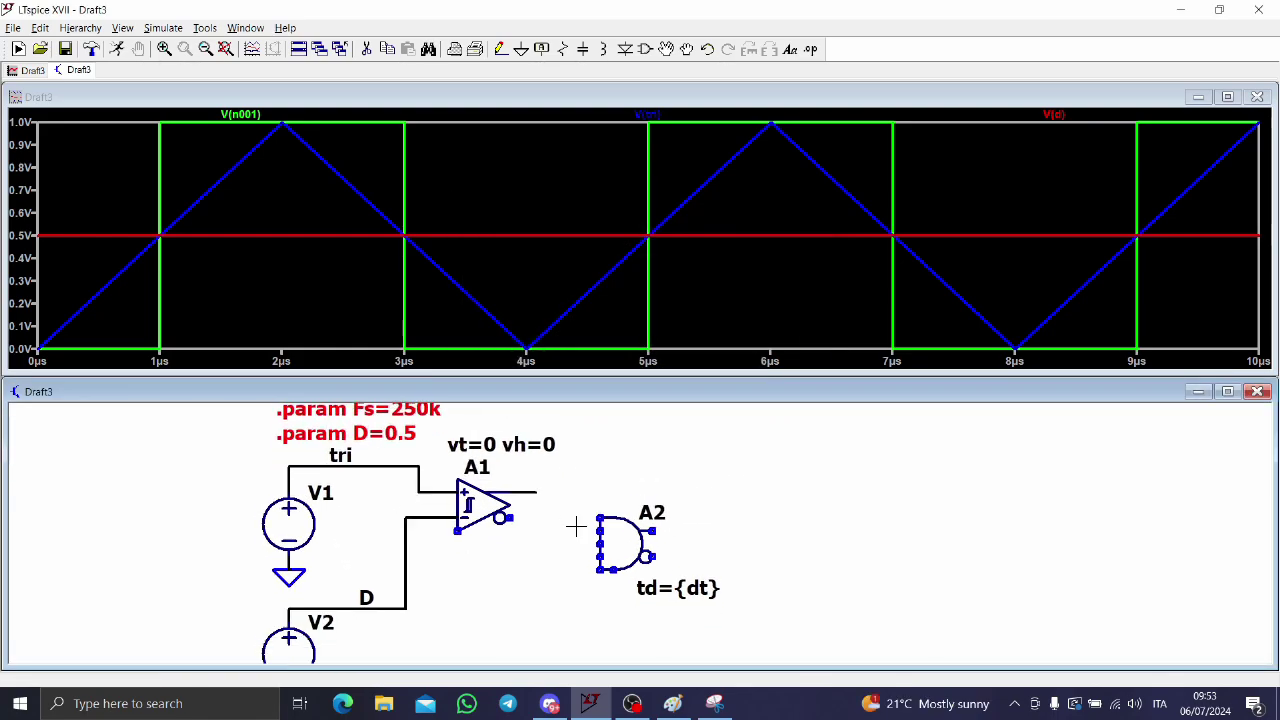
# Change the value of AND gate A2 to td={td}.
pyautogui.rightClick(675, 582)
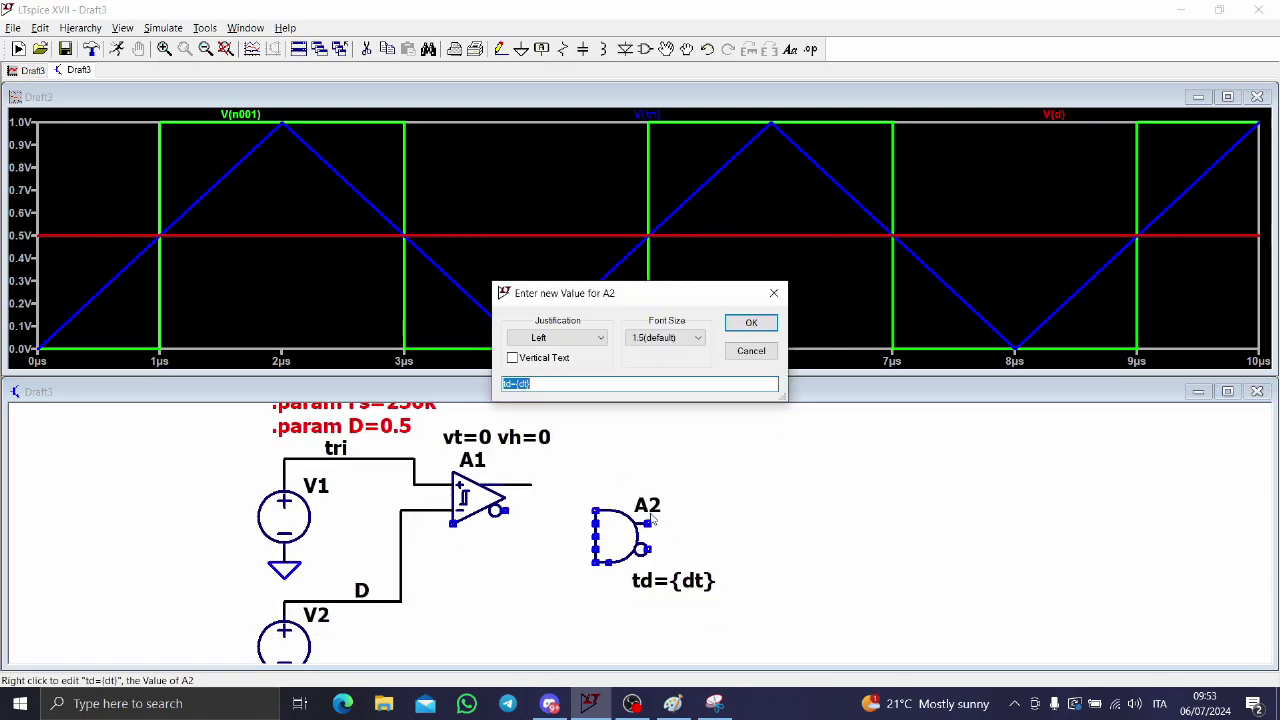
pyautogui.click(524, 384)
pyautogui.press('Return')
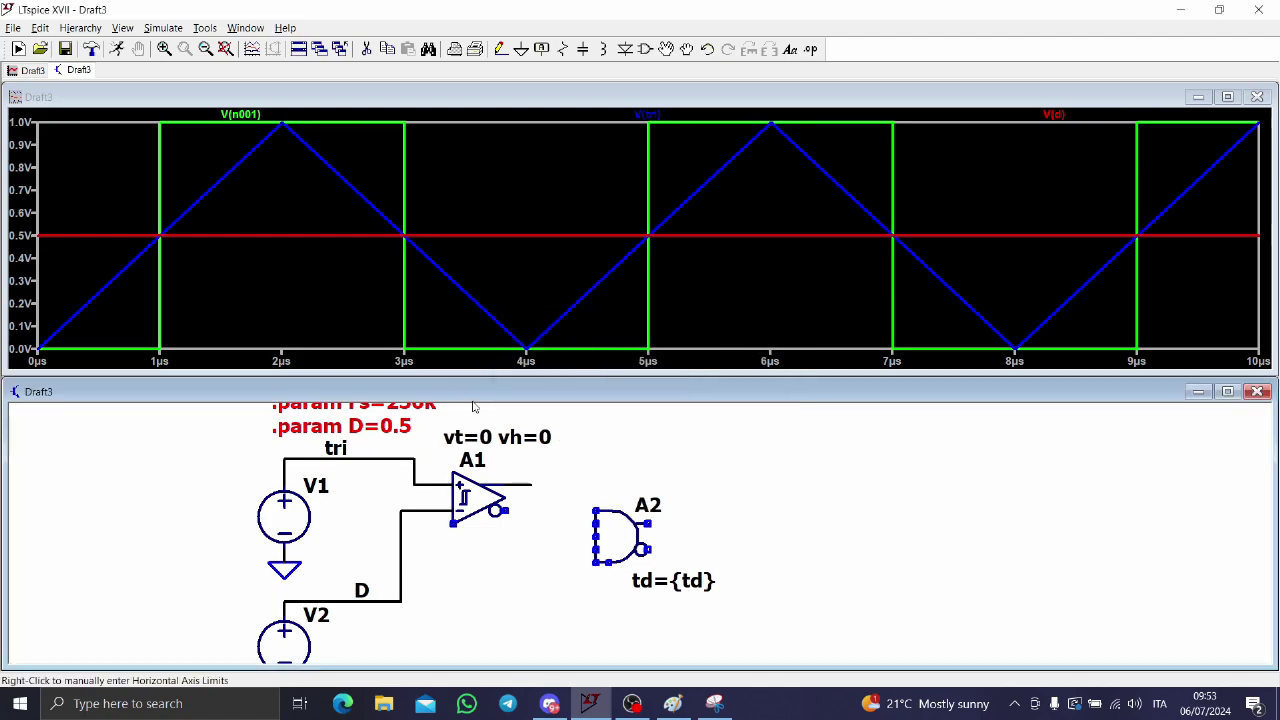
# Place a second behavioral AND gate to the right of A2.
pyautogui.press('F2')
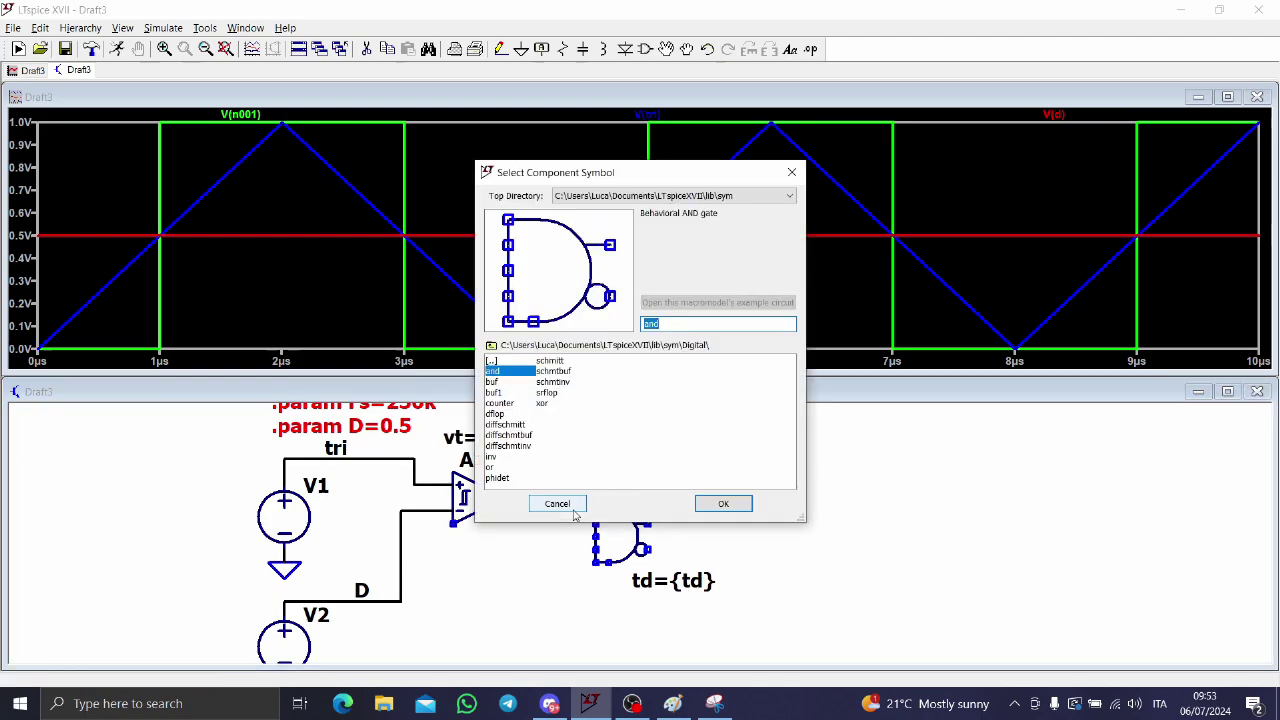
pyautogui.press('Return')
pyautogui.click(750, 497)
# Wire A1's non-inverted output to an input of both A3 and A2, and A2's output to A3's other input.
pyautogui.press('F3')
pyautogui.click(530, 484)
pyautogui.click(724, 484)
pyautogui.click(648, 522)
pyautogui.click(724, 497)
pyautogui.click(595, 522)
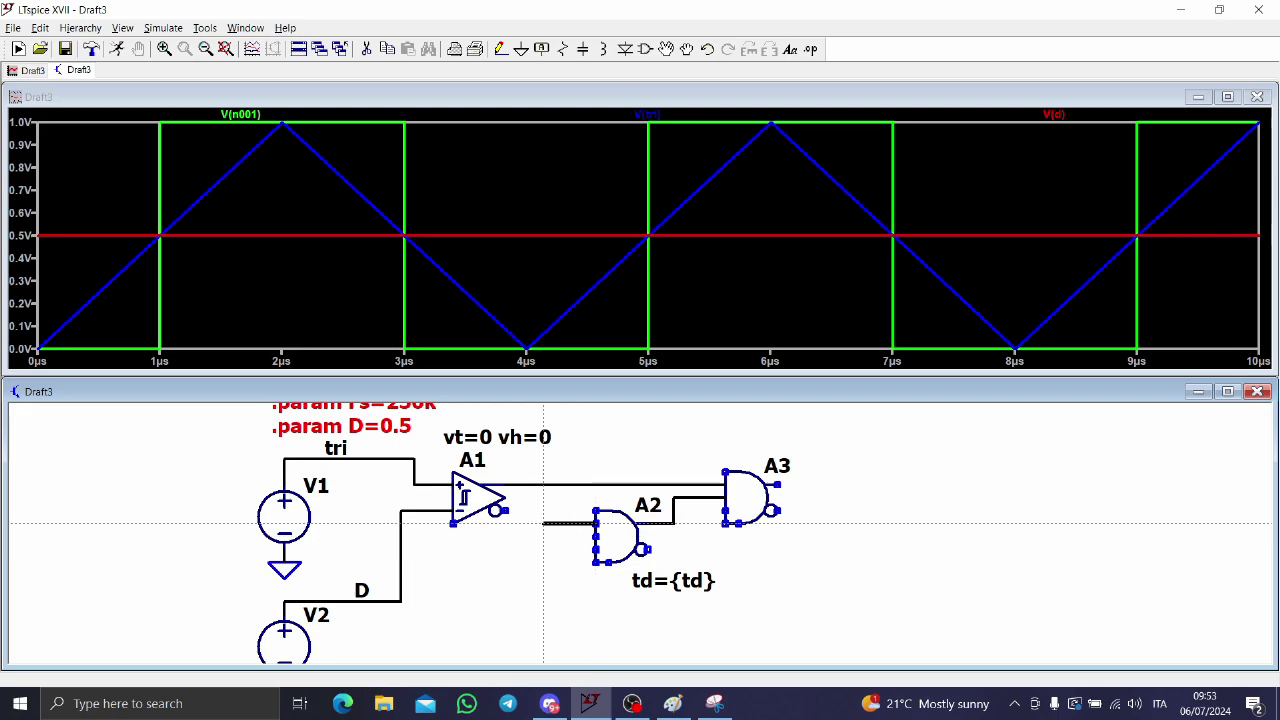
pyautogui.click(543, 484)
pyautogui.press('Escape')
# Tile the schematic and waveform windows side by side and frame the logic gates.
pyautogui.scroll(2, 629, 562)
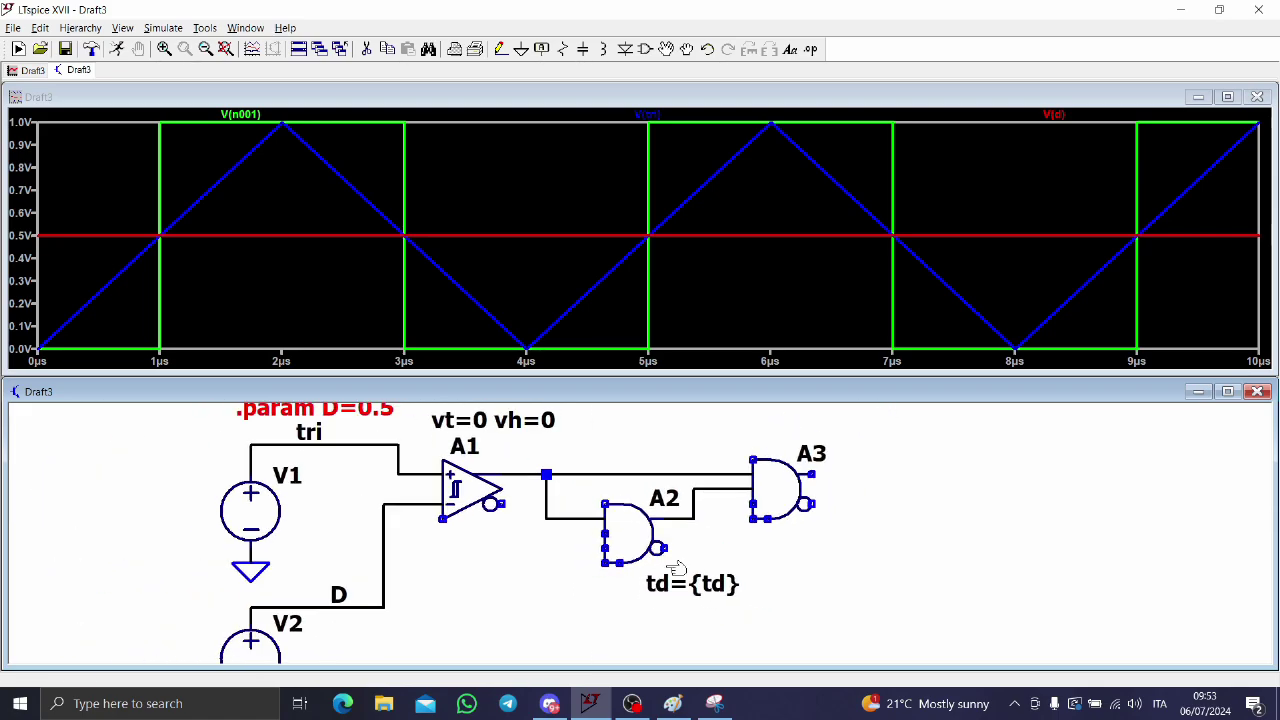
pyautogui.scroll(1, 690, 545)
pyautogui.scroll(-1, 640, 560)
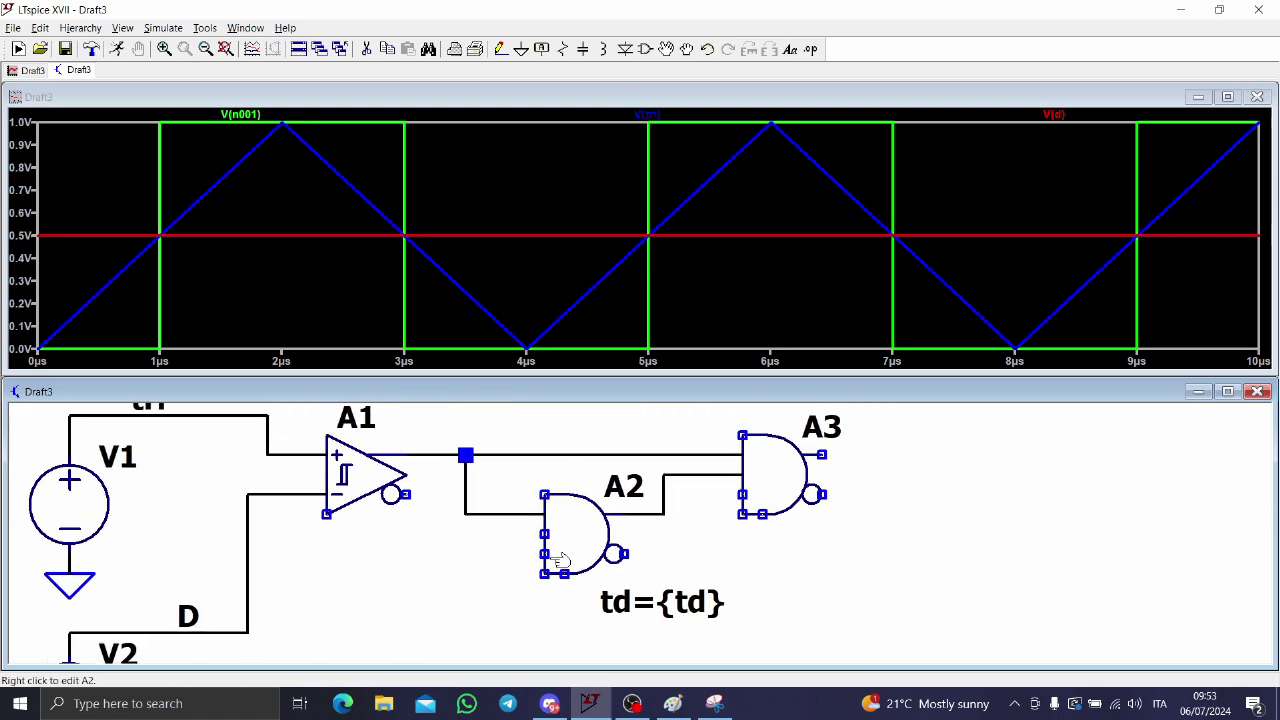
pyautogui.scroll(2, 529, 567)
pyautogui.rightClick(920, 43)
pyautogui.click(940, 62)
pyautogui.scroll(2, 514, 396)
pyautogui.scroll(-1, 120, 530)
pyautogui.scroll(-1, 443, 460)
pyautogui.scroll(-1, 443, 460)
pyautogui.scroll(1, 283, 453)
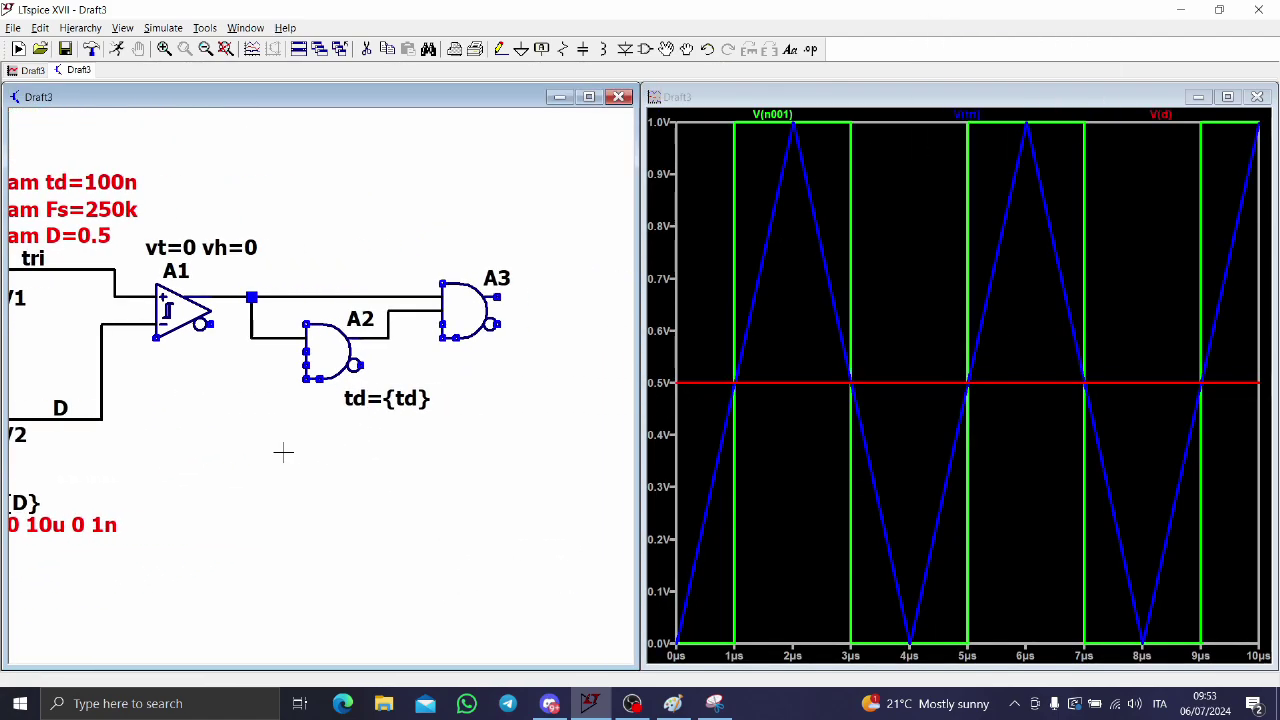
# Duplicate the A2/A3 gate pair with its wiring below the original and connect A1's inverted output to the copy's shared input.
pyautogui.moveTo(519, 431); pyautogui.dragTo(238, 240)
pyautogui.click(335, 437)
pyautogui.press('F3')
pyautogui.click(211, 325)
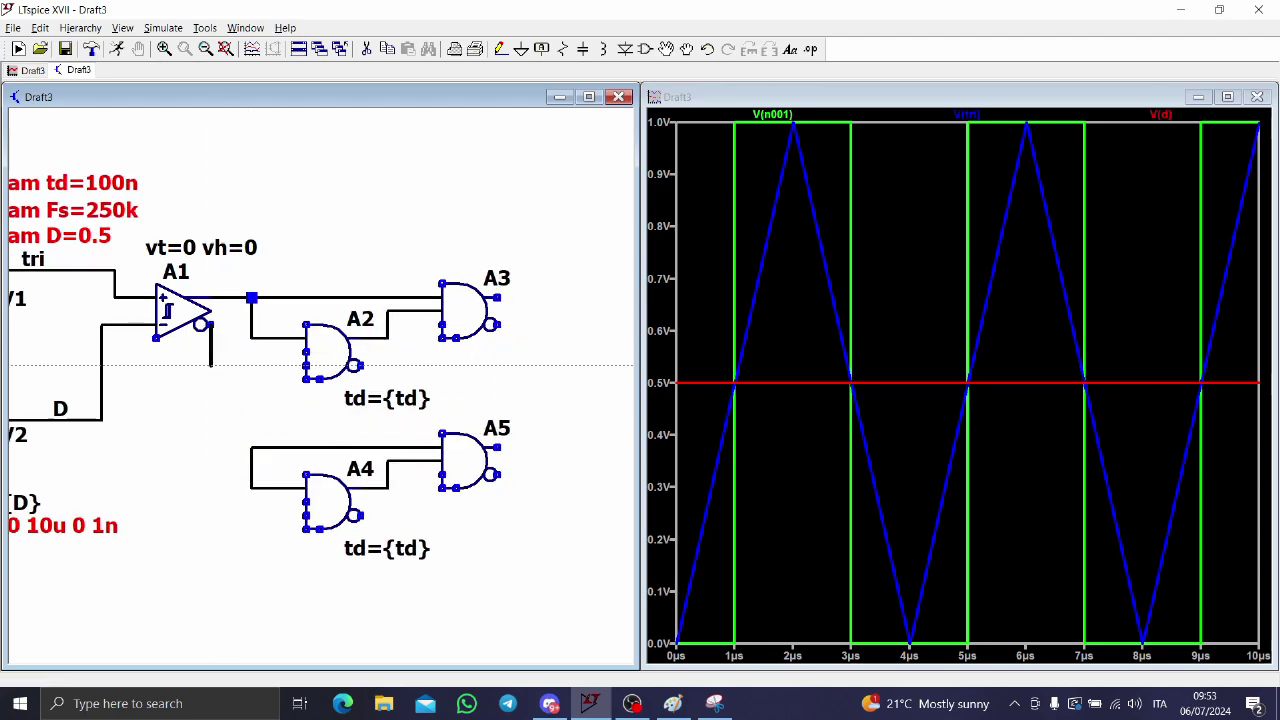
pyautogui.click(251, 461)
pyautogui.press('Escape')
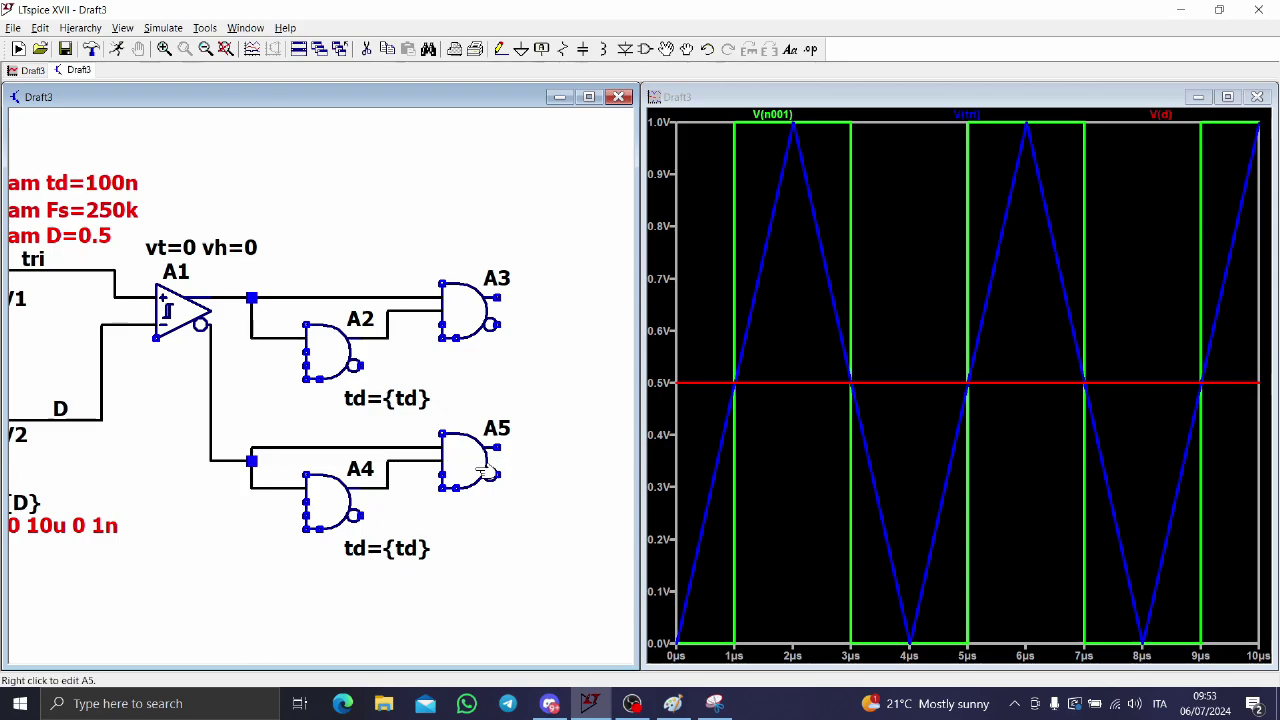
# Extend the outputs of A5 and A3 with short wires and label A3's output PWM_A.
pyautogui.press('F3')
pyautogui.click(505, 448)
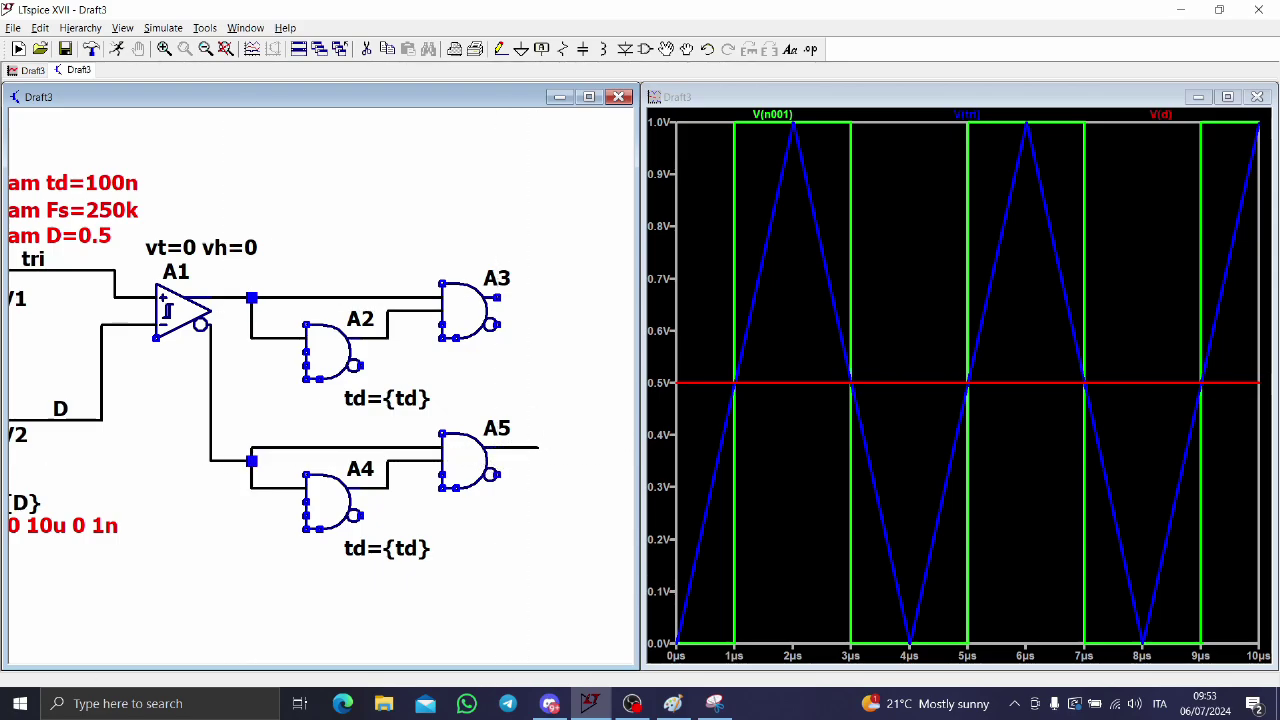
pyautogui.click(538, 297)
pyautogui.press('F4')
pyautogui.write('PWM1')
pyautogui.press('BackSpace')
pyautogui.write('_A')
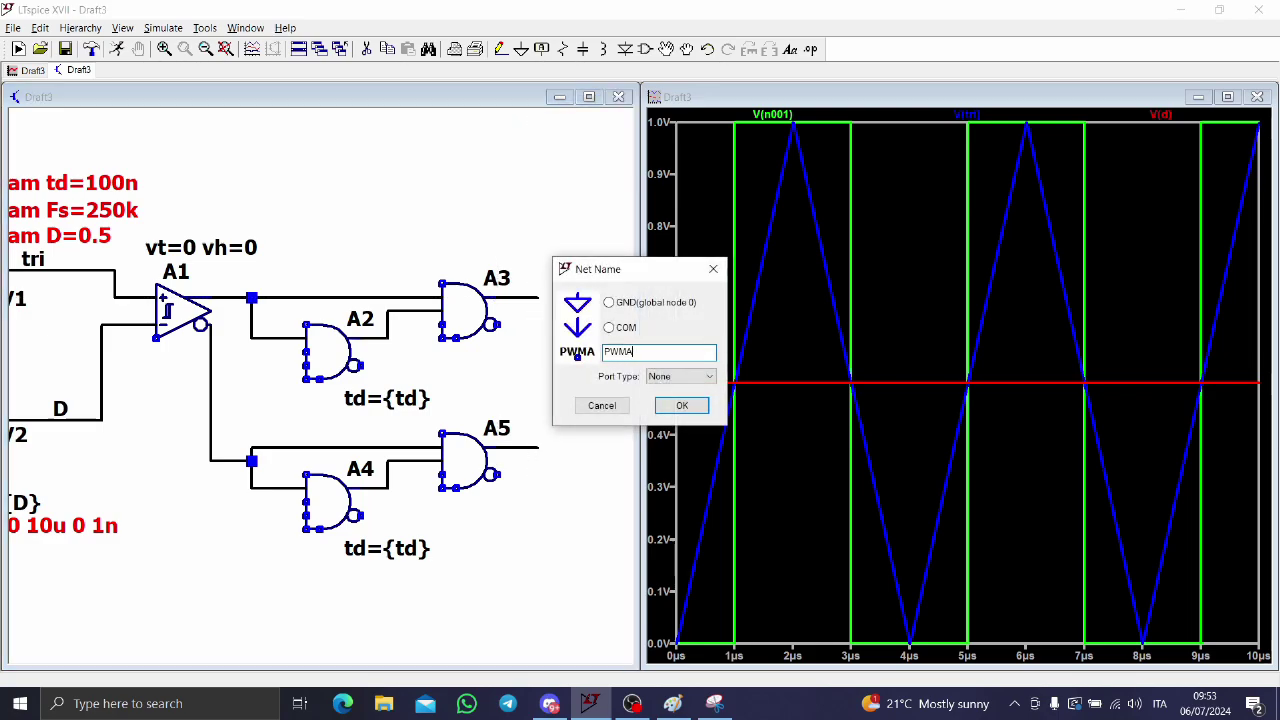
pyautogui.press('Return')
pyautogui.click(538, 297)
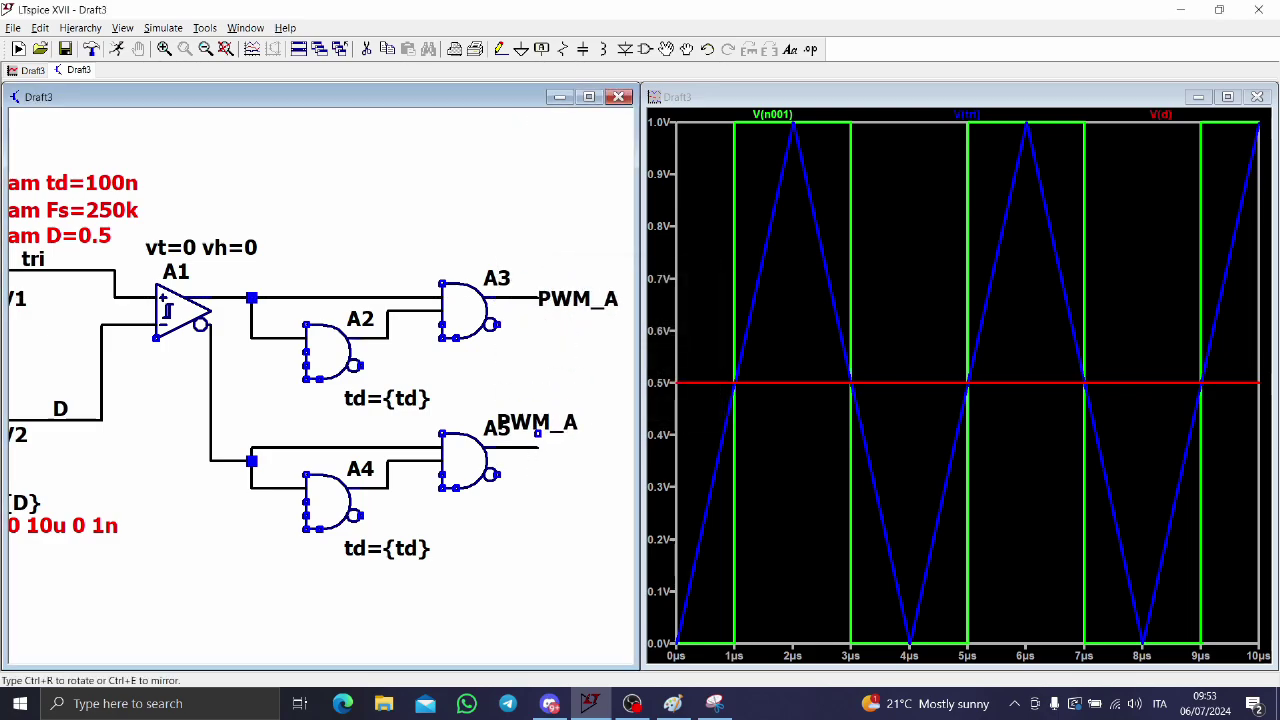
# Place a net label on A5's output and rename it PWM_B.
pyautogui.click(538, 448)
pyautogui.scroll(-2, 570, 448)
pyautogui.rightClick(572, 458)
pyautogui.click(664, 355)
pyautogui.press('BackSpace')
pyautogui.write('b')
pyautogui.press('Return')
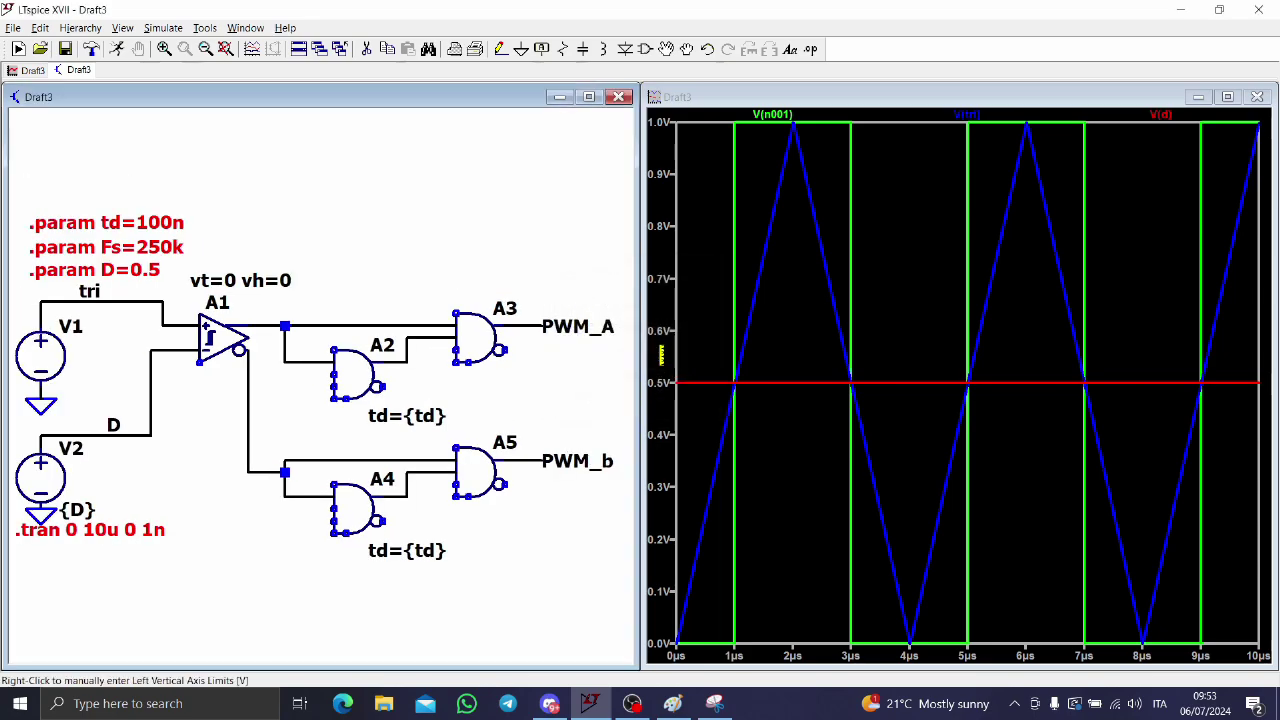
pyautogui.rightClick(606, 461)
pyautogui.click(640, 352)
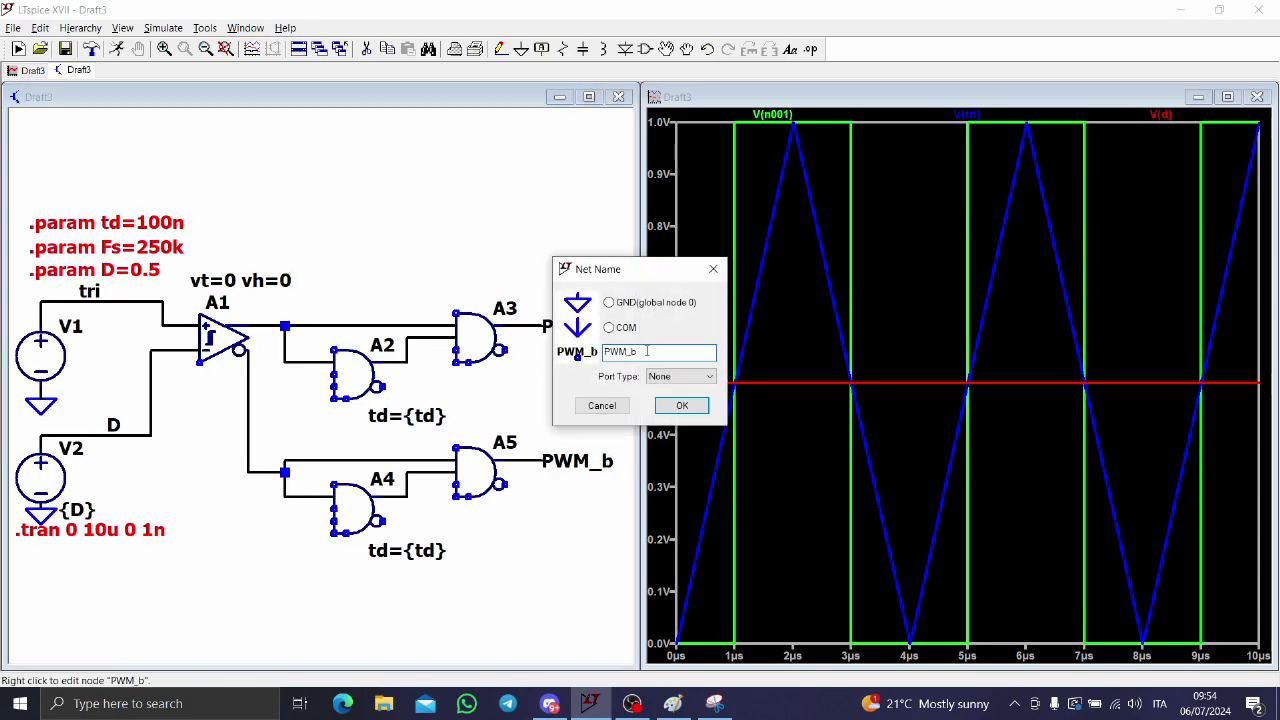
pyautogui.press('BackSpace')
pyautogui.write('B')
pyautogui.press('Return')
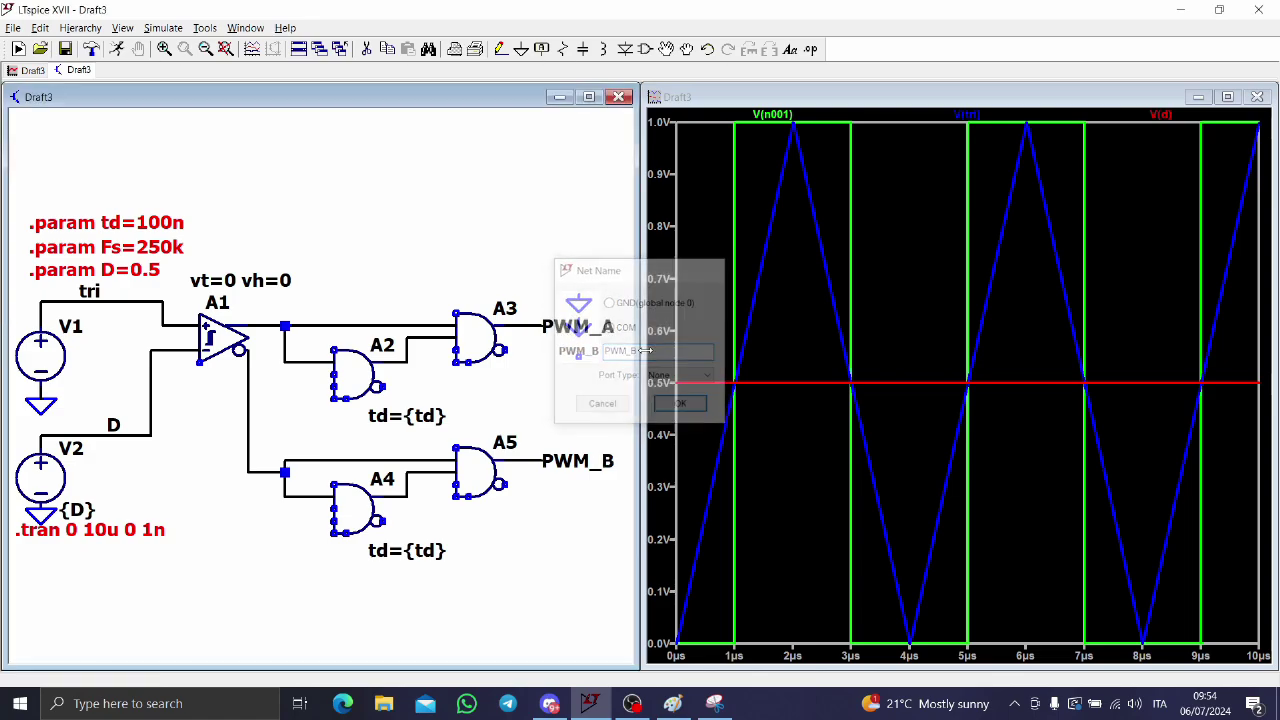
# Rerun the simulation and plot the PWM_A and PWM_B voltages.
pyautogui.click(116, 49)
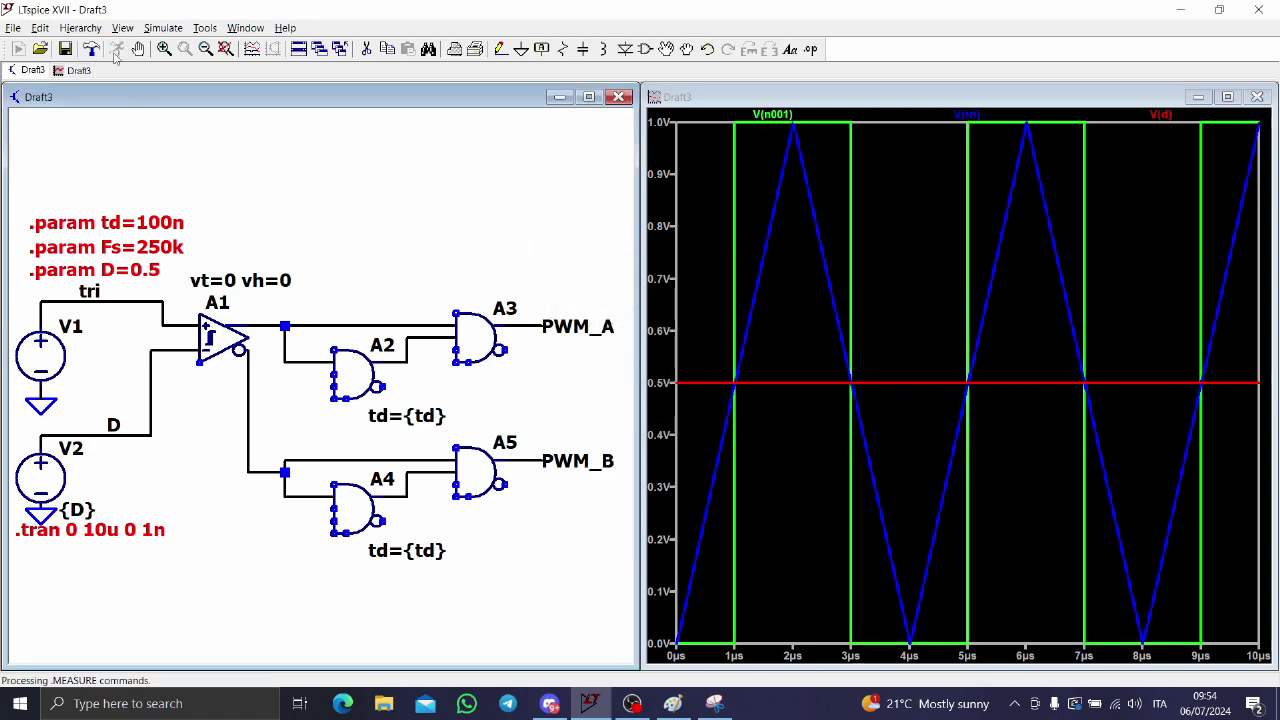
pyautogui.click(556, 326)
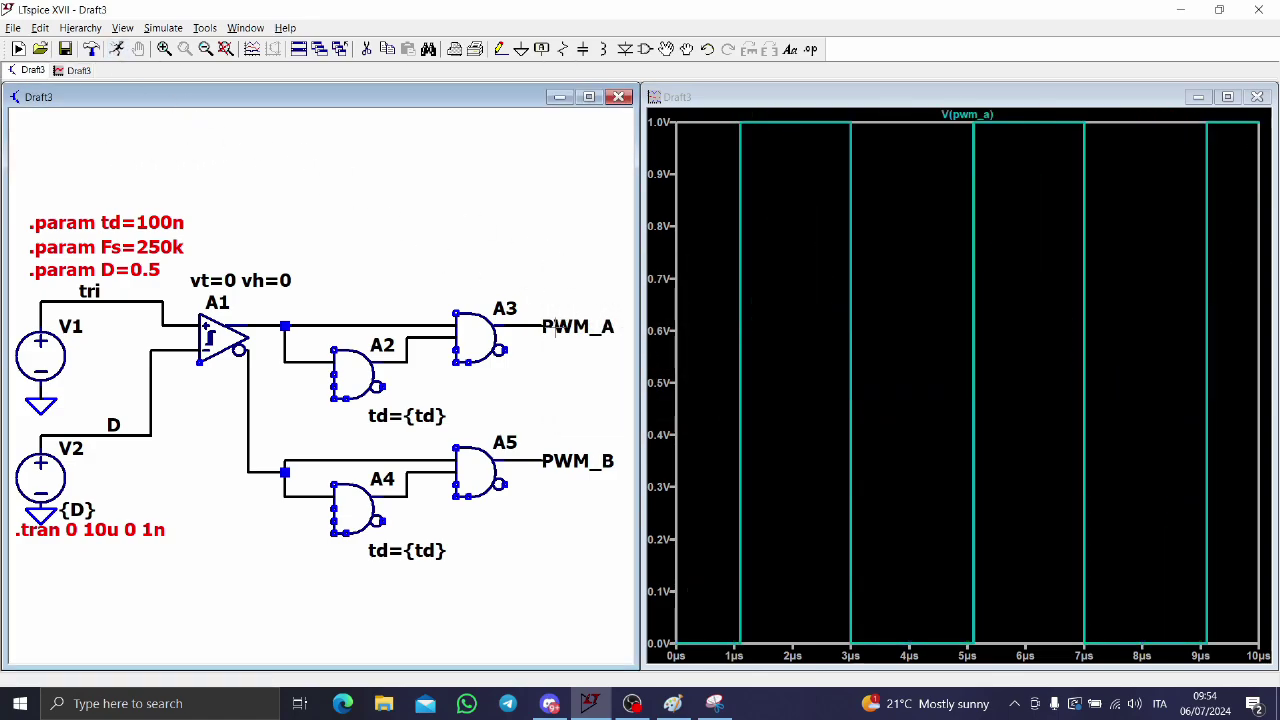
pyautogui.click(573, 474)
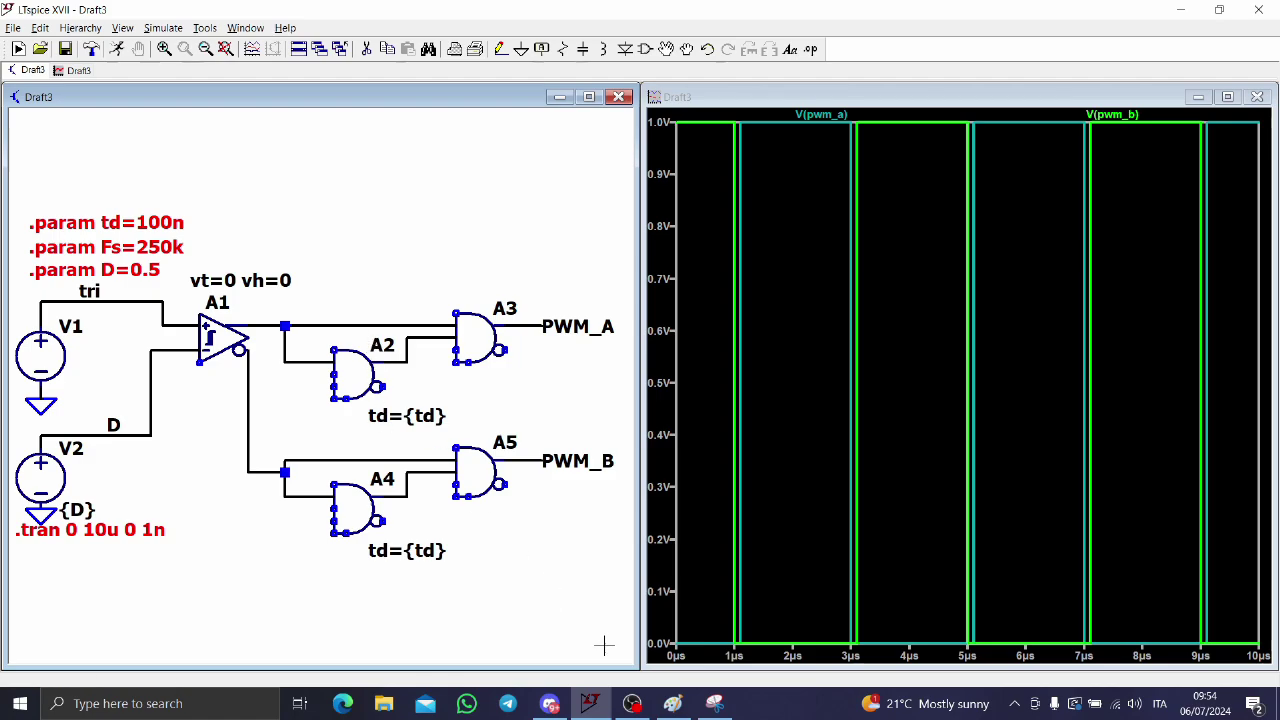
# Switch to Paint and sketch a half-bridge with two switches and an output inductor in a blank area of the canvas.
pyautogui.click(672, 703)
pyautogui.scroll(-5, 577, 470)
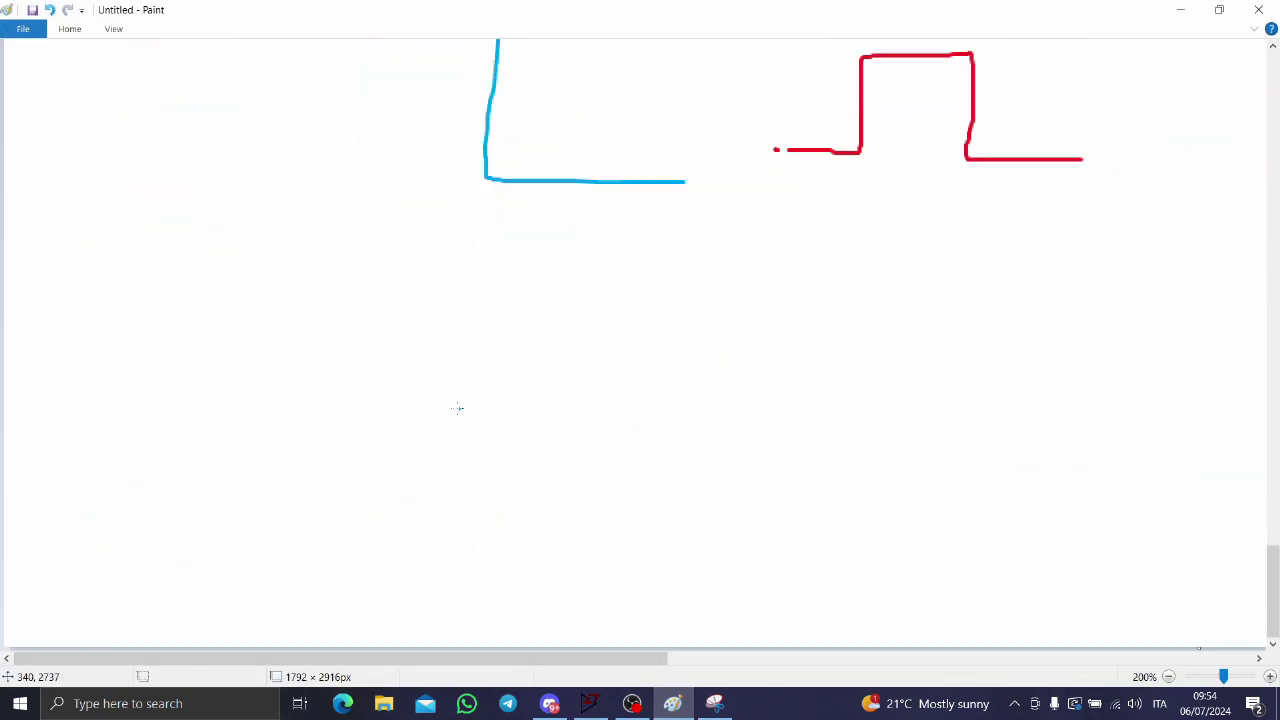
pyautogui.scroll(-4, 437, 407)
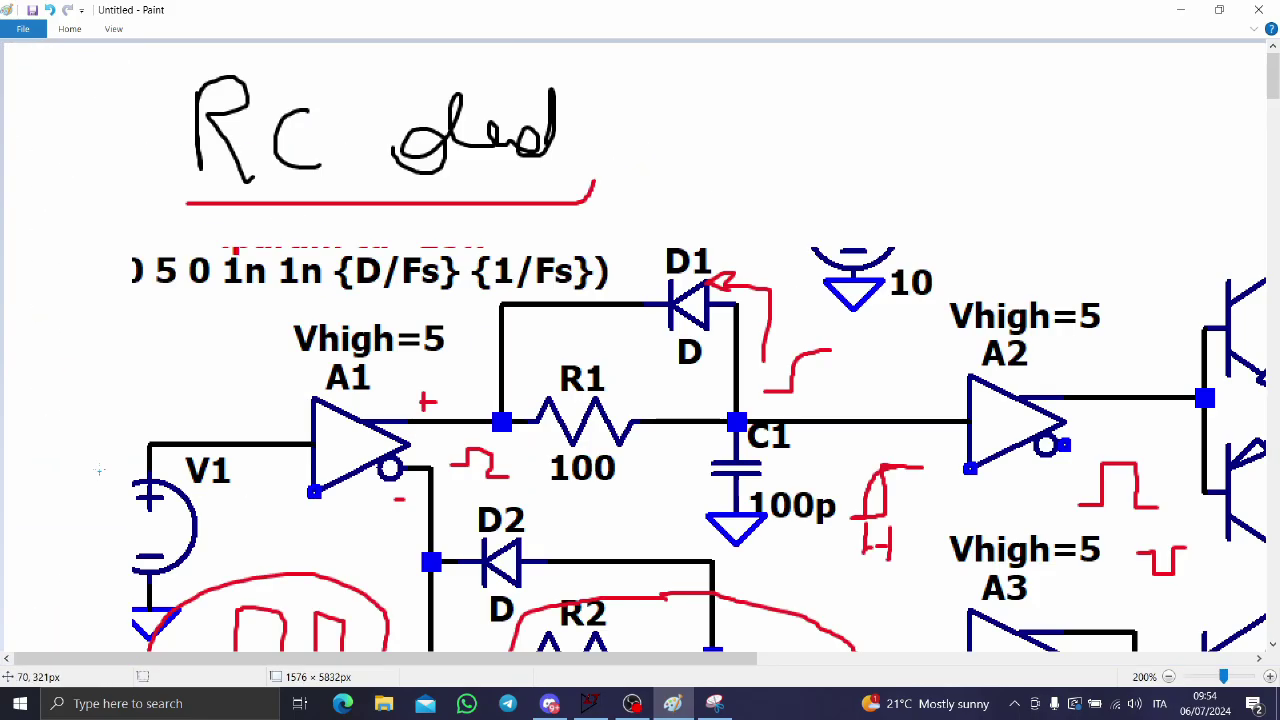
pyautogui.scroll(-15, 203, 437)
pyautogui.scroll(-15, 255, 427)
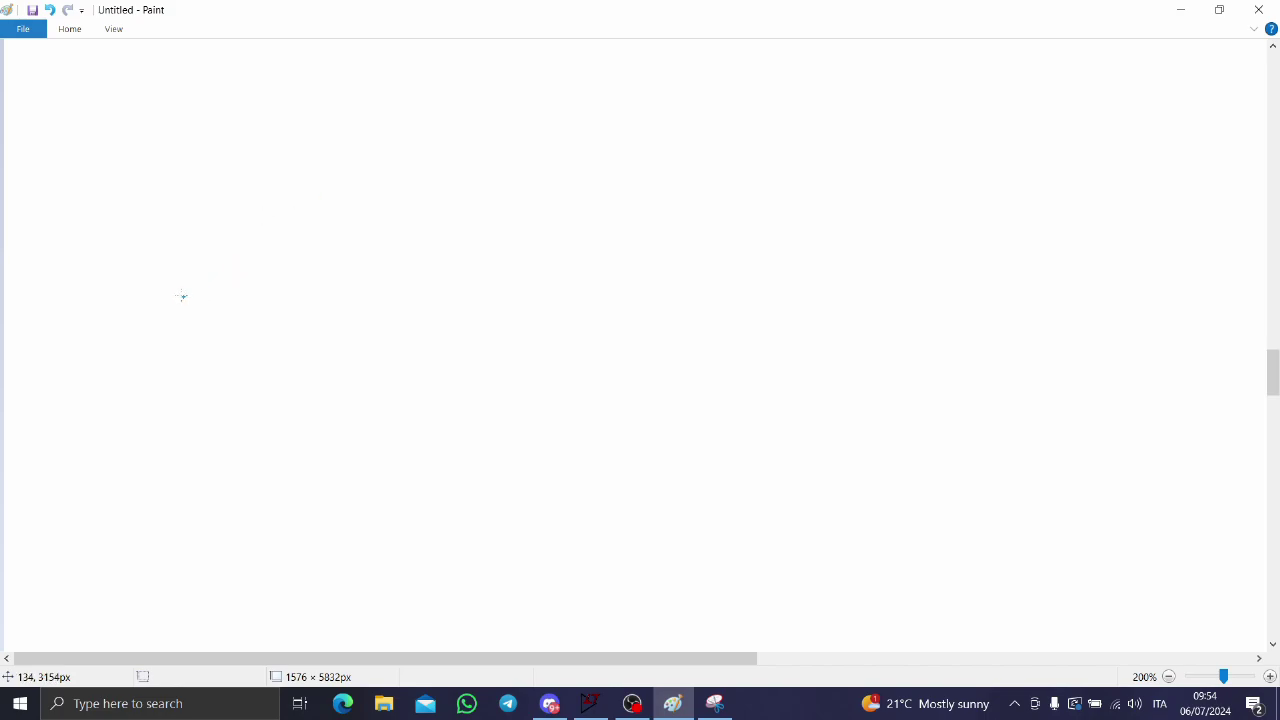
pyautogui.moveTo(521, 116)
pyautogui.mouseDown()
pyautogui.moveTo(521, 201)
pyautogui.moveTo(617, 273)
pyautogui.mouseUp()
pyautogui.moveTo(530, 288); pyautogui.dragTo(625, 387)
pyautogui.moveTo(525, 388)
pyautogui.mouseDown()
pyautogui.moveTo(525, 432)
pyautogui.moveTo(575, 466)
pyautogui.mouseUp()
pyautogui.moveTo(518, 492); pyautogui.dragTo(528, 560)
pyautogui.moveTo(630, 387)
pyautogui.mouseDown()
pyautogui.moveTo(760, 424)
pyautogui.moveTo(873, 407)
pyautogui.mouseUp()
# Label the upper switch D and the lower switch 1-D.
pyautogui.moveTo(412, 242); pyautogui.dragTo(420, 303)
pyautogui.moveTo(344, 474); pyautogui.dragTo(385, 488)
pyautogui.moveTo(404, 472); pyautogui.dragTo(430, 470)
pyautogui.moveTo(456, 440); pyautogui.dragTo(455, 484)
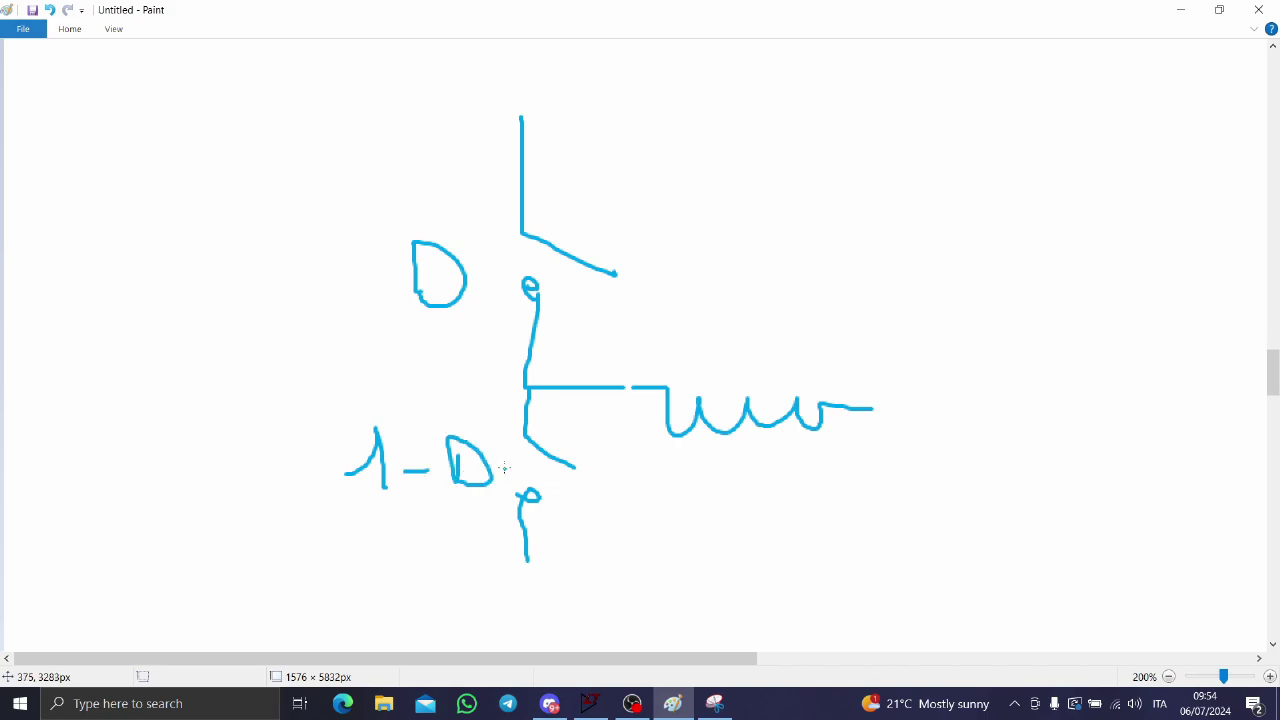
# Draw the current pulse beside each switch and arrows for both current directions around the inductor.
pyautogui.moveTo(632, 311)
pyautogui.mouseDown()
pyautogui.moveTo(652, 264)
pyautogui.moveTo(702, 234)
pyautogui.moveTo(740, 311)
pyautogui.mouseUp()
pyautogui.moveTo(586, 541)
pyautogui.mouseDown()
pyautogui.moveTo(594, 458)
pyautogui.moveTo(652, 550)
pyautogui.moveTo(690, 547)
pyautogui.moveTo(552, 543)
pyautogui.mouseUp()
pyautogui.moveTo(833, 463)
pyautogui.mouseDown()
pyautogui.moveTo(714, 497)
pyautogui.moveTo(730, 491)
pyautogui.mouseUp()
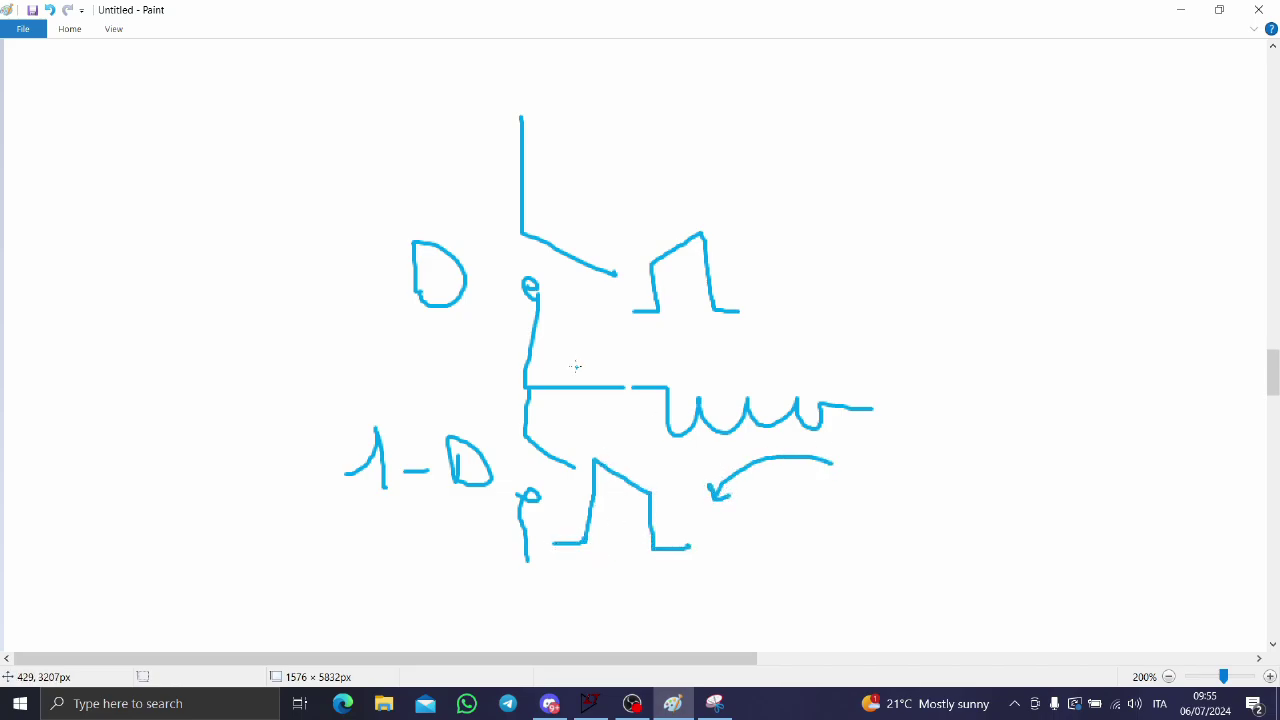
pyautogui.moveTo(634, 369)
pyautogui.mouseDown()
pyautogui.moveTo(895, 380)
pyautogui.moveTo(864, 363)
pyautogui.mouseUp()
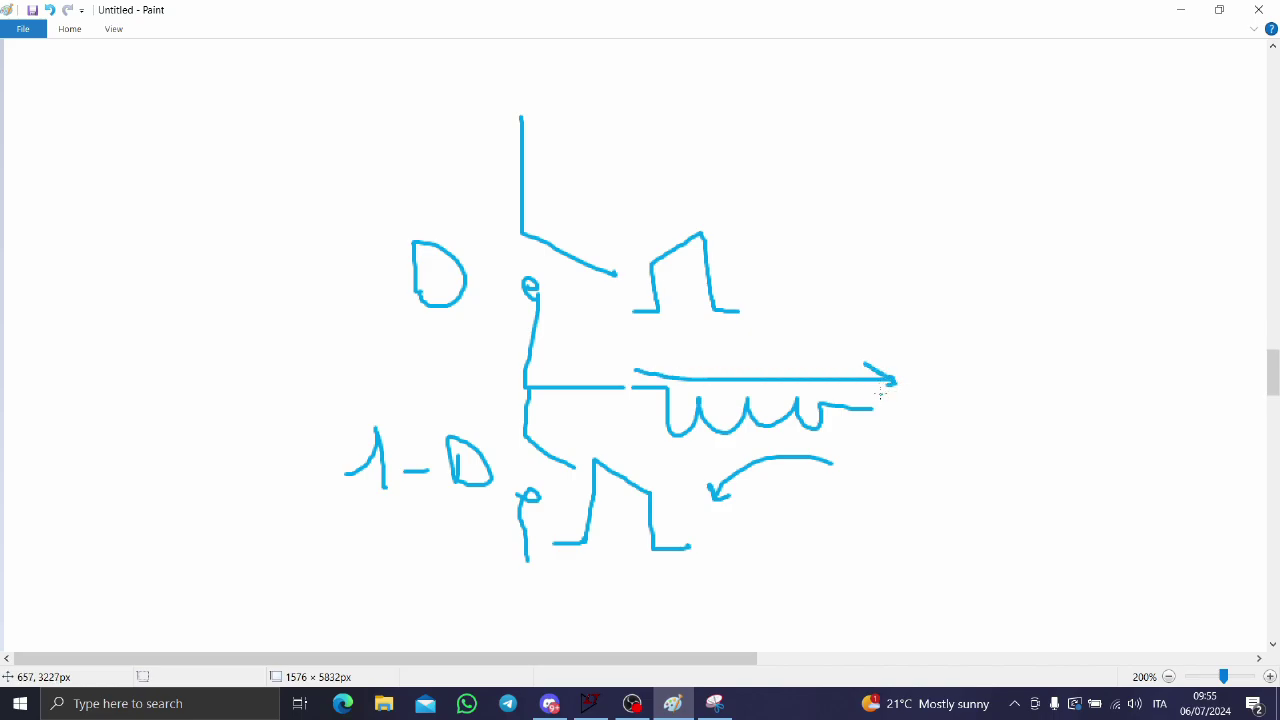
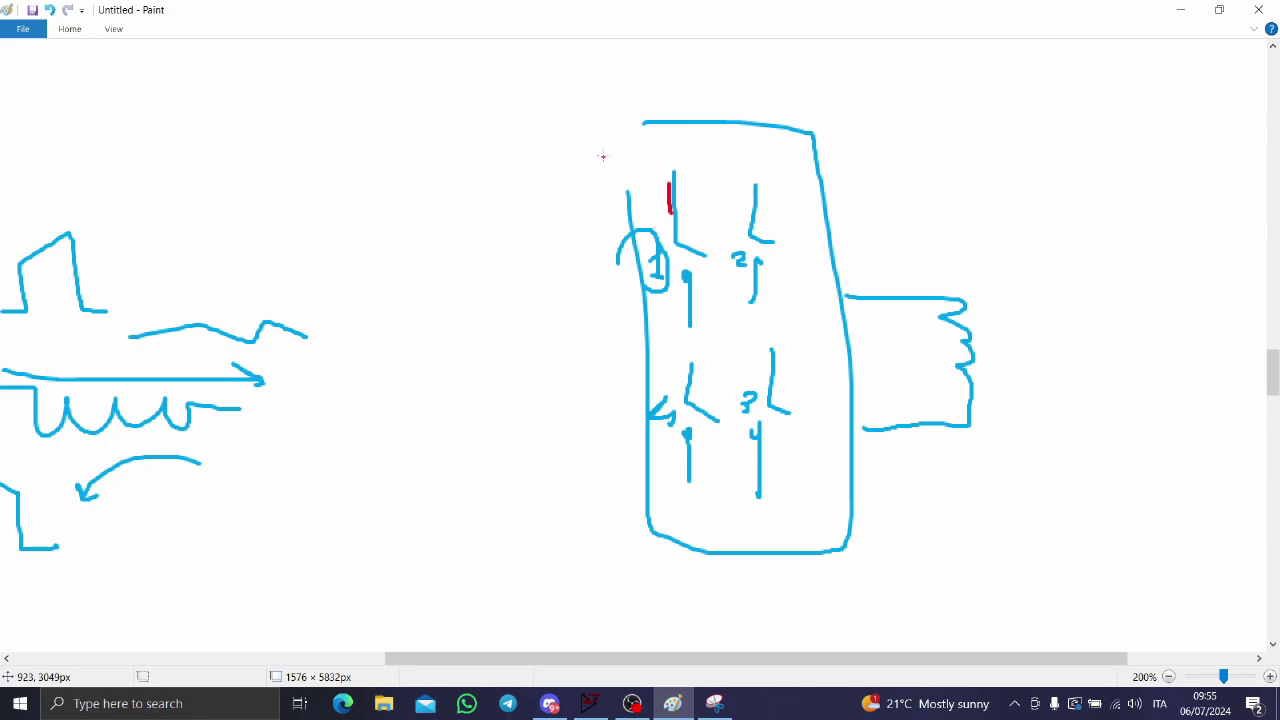
# Trace a red current path through switch 2, the load coil and the lower-left switch of the full bridge, and mark all four switches D.
pyautogui.moveTo(599, 156)
pyautogui.mouseDown()
pyautogui.moveTo(724, 160)
pyautogui.moveTo(786, 271)
pyautogui.moveTo(937, 326)
pyautogui.moveTo(770, 347)
pyautogui.moveTo(543, 495)
pyautogui.mouseUp()
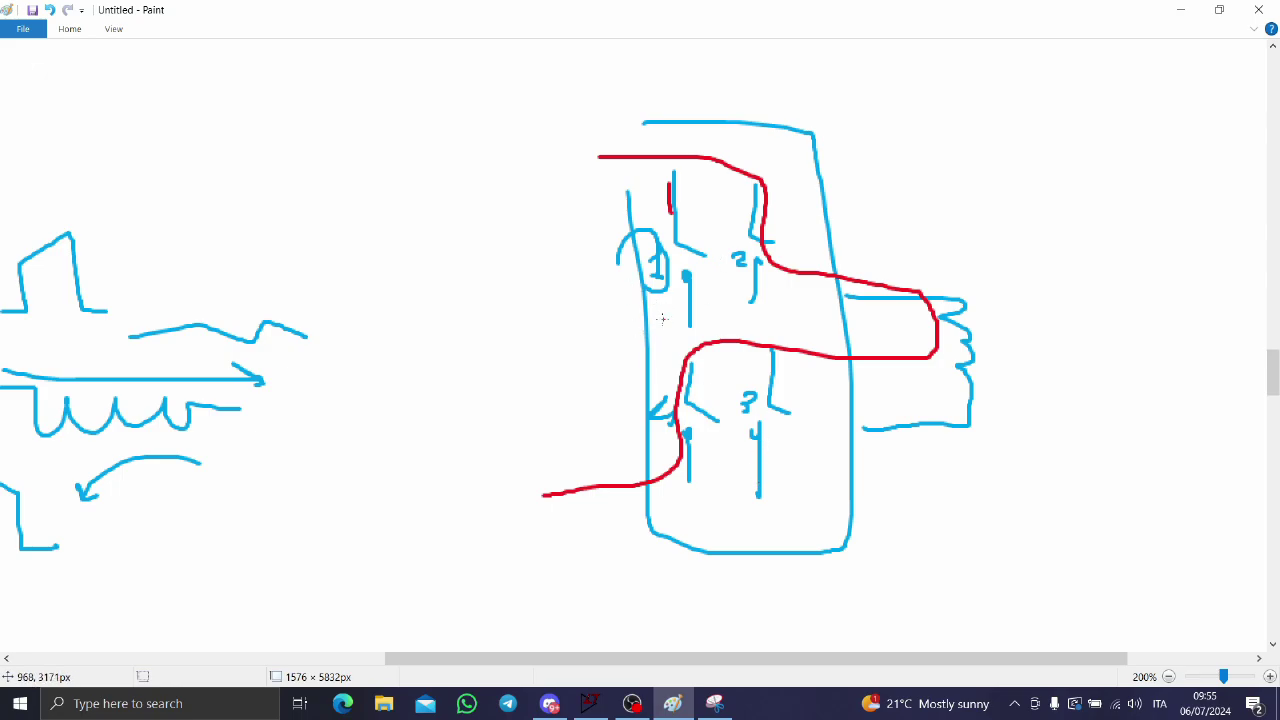
pyautogui.moveTo(721, 263); pyautogui.dragTo(726, 294)
pyautogui.moveTo(613, 396); pyautogui.dragTo(620, 428)
pyautogui.moveTo(576, 260)
pyautogui.mouseDown()
pyautogui.moveTo(610, 290)
pyautogui.moveTo(576, 308)
pyautogui.mouseUp()
pyautogui.moveTo(793, 455)
pyautogui.mouseDown()
pyautogui.moveTo(815, 465)
pyautogui.moveTo(796, 478)
pyautogui.mouseUp()
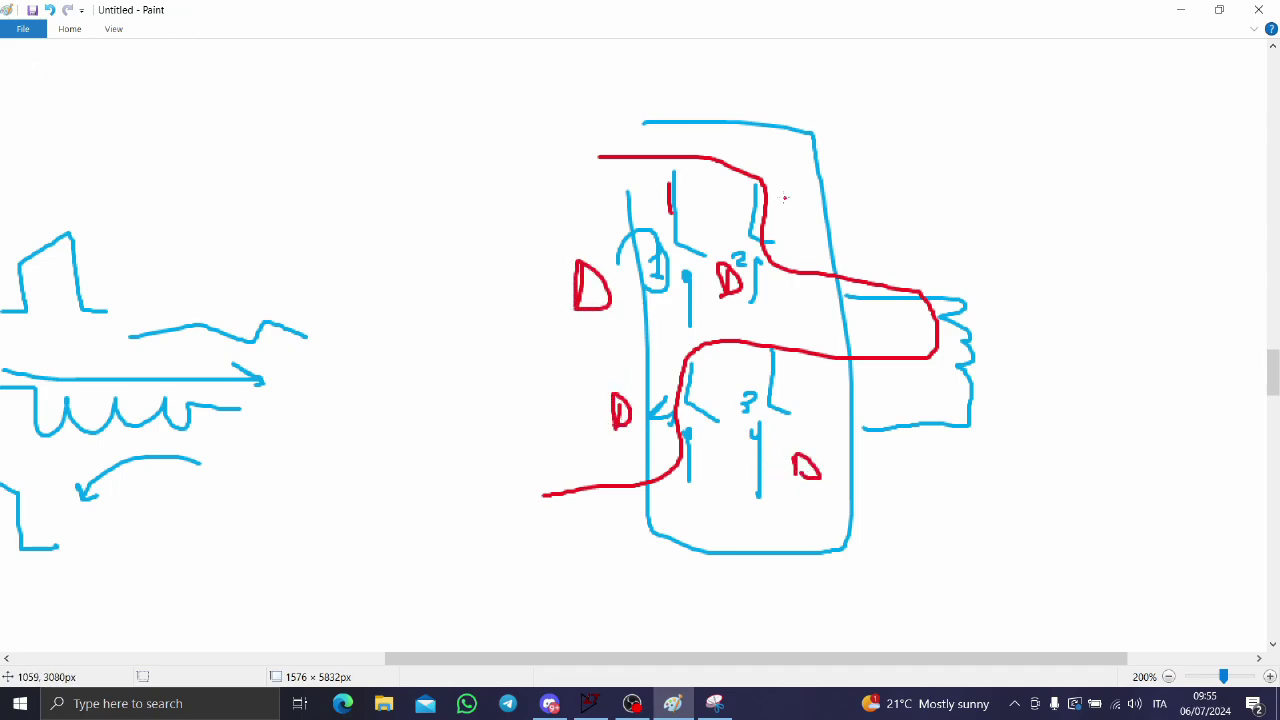
# Add freehand annotations beside the D and 1-D labels of the half-bridge sketch, and return to the full-bridge drawing.
pyautogui.moveTo(766, 674); pyautogui.dragTo(395, 674)
pyautogui.moveTo(336, 260)
pyautogui.mouseDown()
pyautogui.moveTo(330, 333)
pyautogui.moveTo(339, 249)
pyautogui.mouseUp()
pyautogui.moveTo(322, 280); pyautogui.dragTo(352, 294)
pyautogui.moveTo(397, 284); pyautogui.dragTo(370, 338)
pyautogui.moveTo(306, 392)
pyautogui.mouseDown()
pyautogui.moveTo(322, 410)
pyautogui.moveTo(312, 432)
pyautogui.mouseUp()
pyautogui.moveTo(350, 400)
pyautogui.mouseDown()
pyautogui.moveTo(393, 385)
pyautogui.moveTo(382, 414)
pyautogui.mouseUp()
pyautogui.moveTo(380, 382)
pyautogui.mouseDown()
pyautogui.moveTo(404, 406)
pyautogui.moveTo(446, 398)
pyautogui.mouseUp()
pyautogui.moveTo(462, 396); pyautogui.dragTo(468, 408)
pyautogui.moveTo(430, 340); pyautogui.dragTo(418, 352)
pyautogui.moveTo(438, 324); pyautogui.dragTo(450, 362)
pyautogui.moveTo(456, 332); pyautogui.dragTo(462, 358)
pyautogui.moveTo(540, 660); pyautogui.dragTo(972, 660)
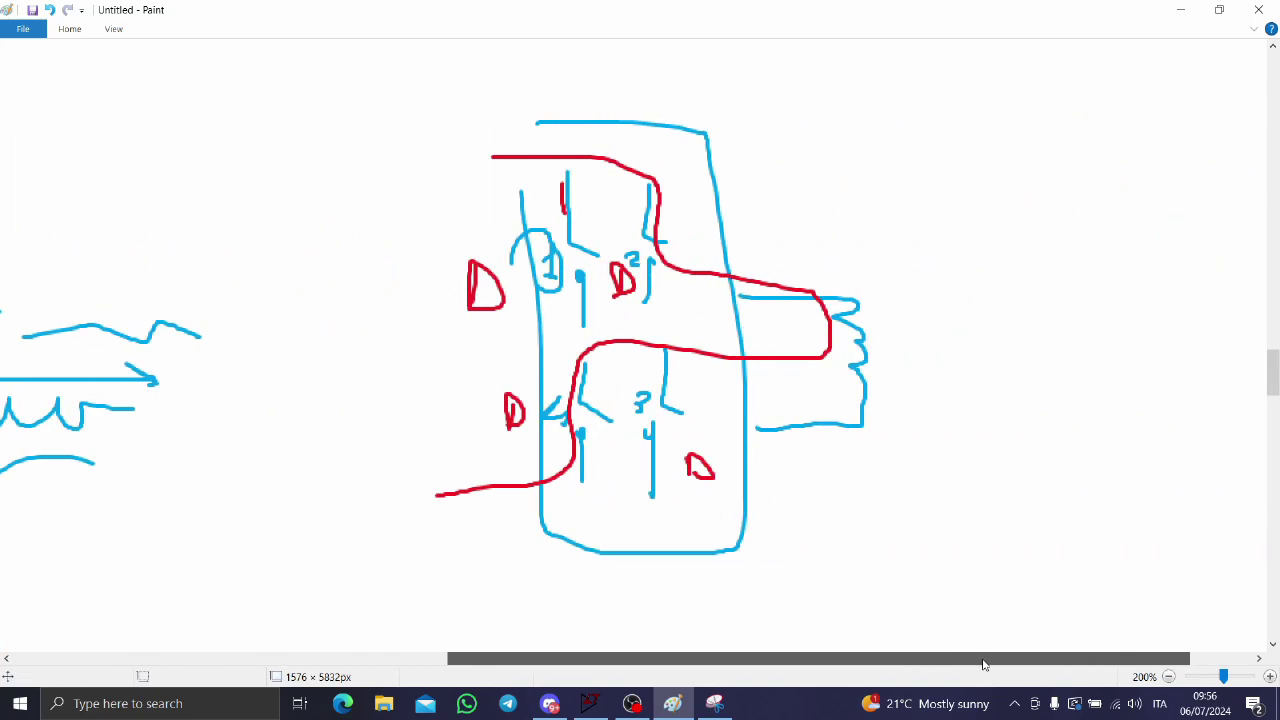
# Write "D = 30%" in red beside the full-bridge drawing.
pyautogui.moveTo(788, 190); pyautogui.dragTo(798, 220)
pyautogui.moveTo(786, 160)
pyautogui.mouseDown()
pyautogui.moveTo(846, 210)
pyautogui.moveTo(800, 222)
pyautogui.mouseUp()
pyautogui.moveTo(858, 226); pyautogui.dragTo(870, 228)
pyautogui.moveTo(912, 190); pyautogui.dragTo(916, 228)
pyautogui.moveTo(934, 212); pyautogui.dragTo(956, 243)
pyautogui.moveTo(962, 206); pyautogui.dragTo(966, 212)
pyautogui.moveTo(984, 232); pyautogui.dragTo(990, 236)
# Write the maximum duty-cycle note beside D = 30% and draw a red pulse with a narrow gap at its falling edge below.
pyautogui.moveTo(1046, 196)
pyautogui.mouseDown()
pyautogui.moveTo(1050, 244)
pyautogui.moveTo(1070, 246)
pyautogui.mouseUp()
pyautogui.moveTo(1068, 236)
pyautogui.mouseDown()
pyautogui.moveTo(1118, 254)
pyautogui.moveTo(1172, 248)
pyautogui.mouseUp()
pyautogui.moveTo(1162, 217)
pyautogui.mouseDown()
pyautogui.moveTo(1192, 194)
pyautogui.moveTo(1196, 224)
pyautogui.mouseUp()
pyautogui.moveTo(1212, 200); pyautogui.dragTo(1248, 194)
pyautogui.moveTo(957, 435)
pyautogui.mouseDown()
pyautogui.moveTo(1050, 431)
pyautogui.moveTo(1090, 319)
pyautogui.moveTo(1182, 420)
pyautogui.mouseUp()
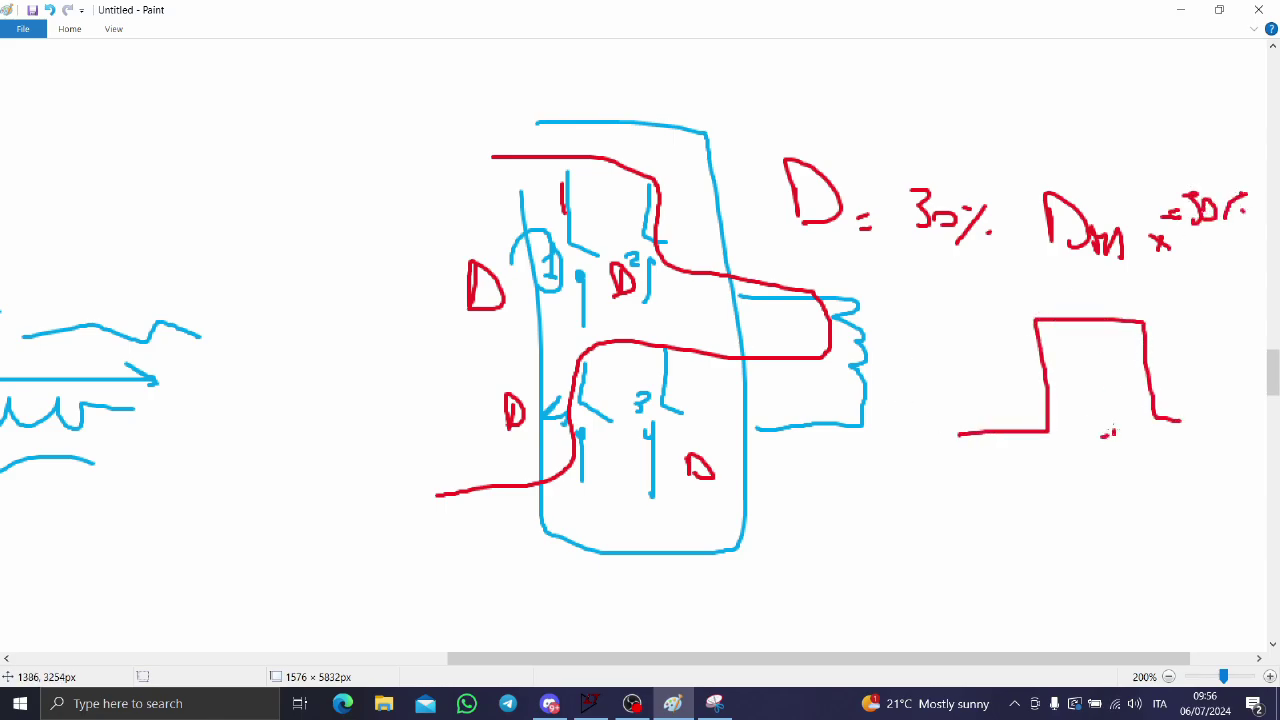
pyautogui.moveTo(1119, 320)
pyautogui.mouseDown()
pyautogui.moveTo(1160, 429)
pyautogui.moveTo(1152, 314)
pyautogui.moveTo(1175, 326)
pyautogui.moveTo(1150, 297)
pyautogui.mouseUp()
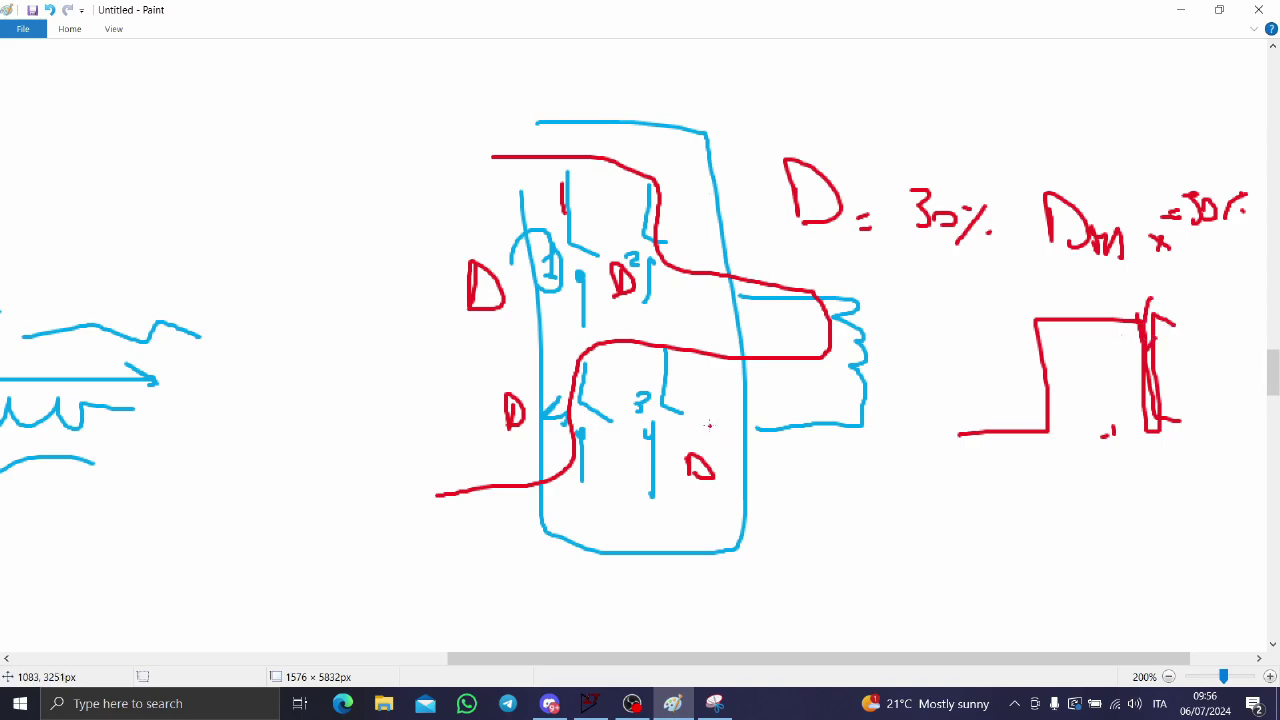
# Circle the D labels of the upper-left, lower-right and lower-left switches in the full bridge.
pyautogui.moveTo(467, 257)
pyautogui.mouseDown()
pyautogui.moveTo(520, 316)
pyautogui.moveTo(465, 248)
pyautogui.mouseUp()
pyautogui.moveTo(695, 420)
pyautogui.mouseDown()
pyautogui.moveTo(708, 491)
pyautogui.moveTo(698, 420)
pyautogui.mouseUp()
pyautogui.moveTo(518, 372)
pyautogui.mouseDown()
pyautogui.moveTo(488, 405)
pyautogui.moveTo(492, 357)
pyautogui.mouseUp()
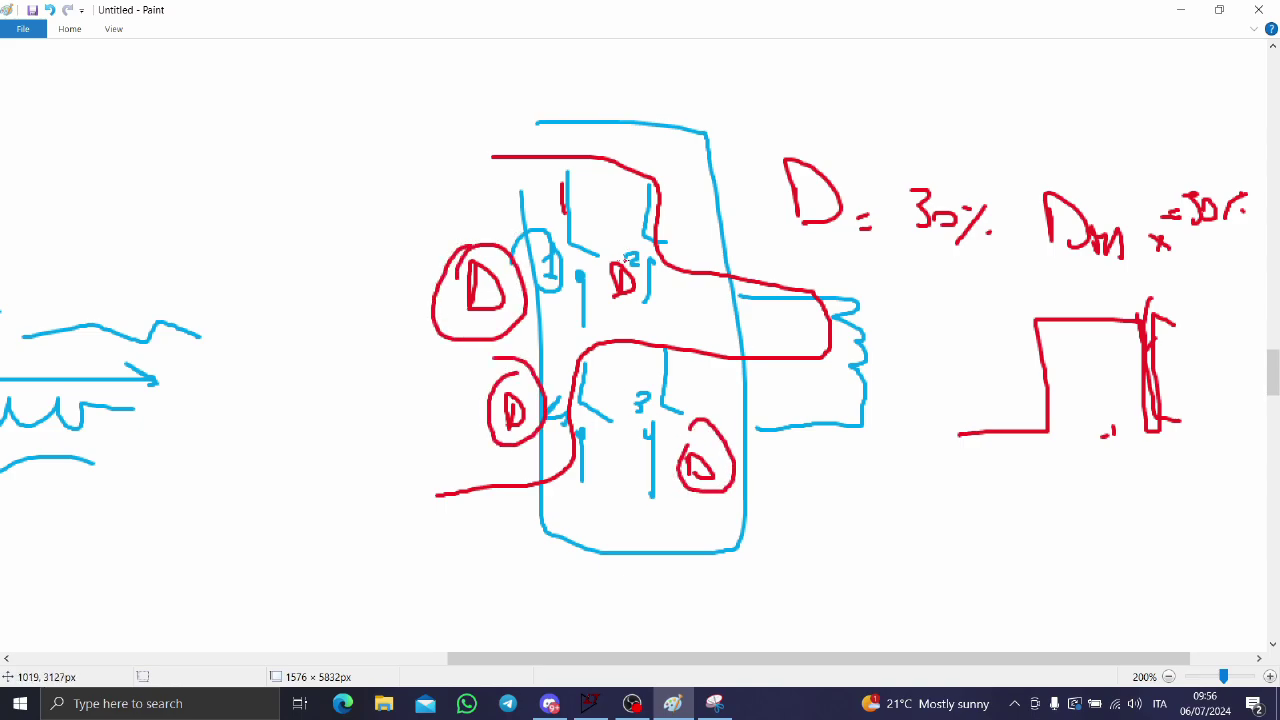
# Write "D = 0.3" in red below the full-bridge drawing.
pyautogui.scroll(-5, 968, 240)
pyautogui.scroll(5, 869, 300)
pyautogui.scroll(-3, 795, 292)
pyautogui.moveTo(646, 370)
pyautogui.mouseDown()
pyautogui.moveTo(646, 305)
pyautogui.moveTo(636, 380)
pyautogui.mouseUp()
pyautogui.moveTo(693, 349); pyautogui.dragTo(722, 350)
pyautogui.moveTo(700, 370); pyautogui.dragTo(712, 370)
pyautogui.moveTo(760, 322)
pyautogui.mouseDown()
pyautogui.moveTo(748, 360)
pyautogui.moveTo(762, 322)
pyautogui.moveTo(829, 343)
pyautogui.mouseUp()
pyautogui.click(796, 354)
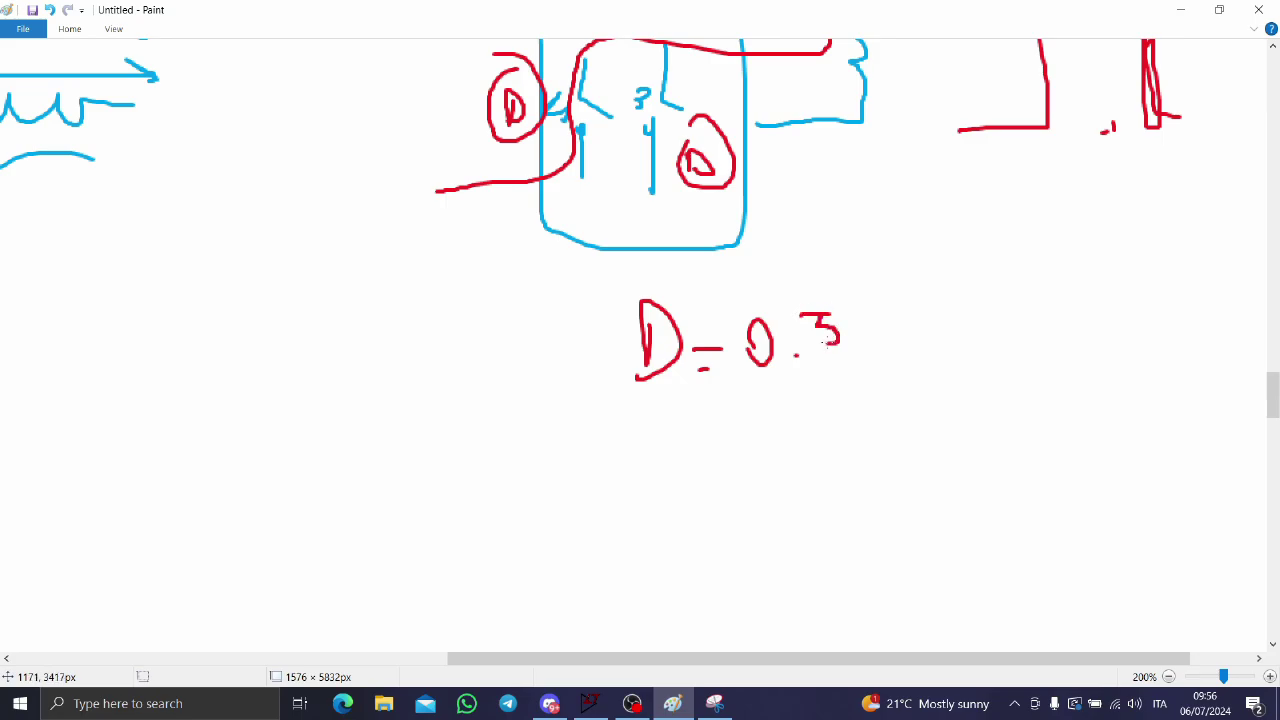
# Write the dead time "dT = 200ns" below the D = 0.3 note.
pyautogui.moveTo(612, 468)
pyautogui.mouseDown()
pyautogui.moveTo(658, 432)
pyautogui.moveTo(683, 458)
pyautogui.mouseUp()
pyautogui.moveTo(700, 426); pyautogui.dragTo(700, 452)
pyautogui.moveTo(694, 418); pyautogui.dragTo(716, 416)
pyautogui.moveTo(722, 428); pyautogui.dragTo(734, 427)
pyautogui.moveTo(718, 440)
pyautogui.mouseDown()
pyautogui.moveTo(808, 447)
pyautogui.moveTo(872, 398)
pyautogui.moveTo(890, 432)
pyautogui.moveTo(928, 428)
pyautogui.mouseUp()
# Draw a red pulse waveform below the notes and a second, delayed pulse in blue on the same baseline.
pyautogui.moveTo(574, 608)
pyautogui.mouseDown()
pyautogui.moveTo(622, 505)
pyautogui.moveTo(705, 507)
pyautogui.moveTo(715, 619)
pyautogui.moveTo(1083, 632)
pyautogui.mouseUp()
pyautogui.click(70, 28)
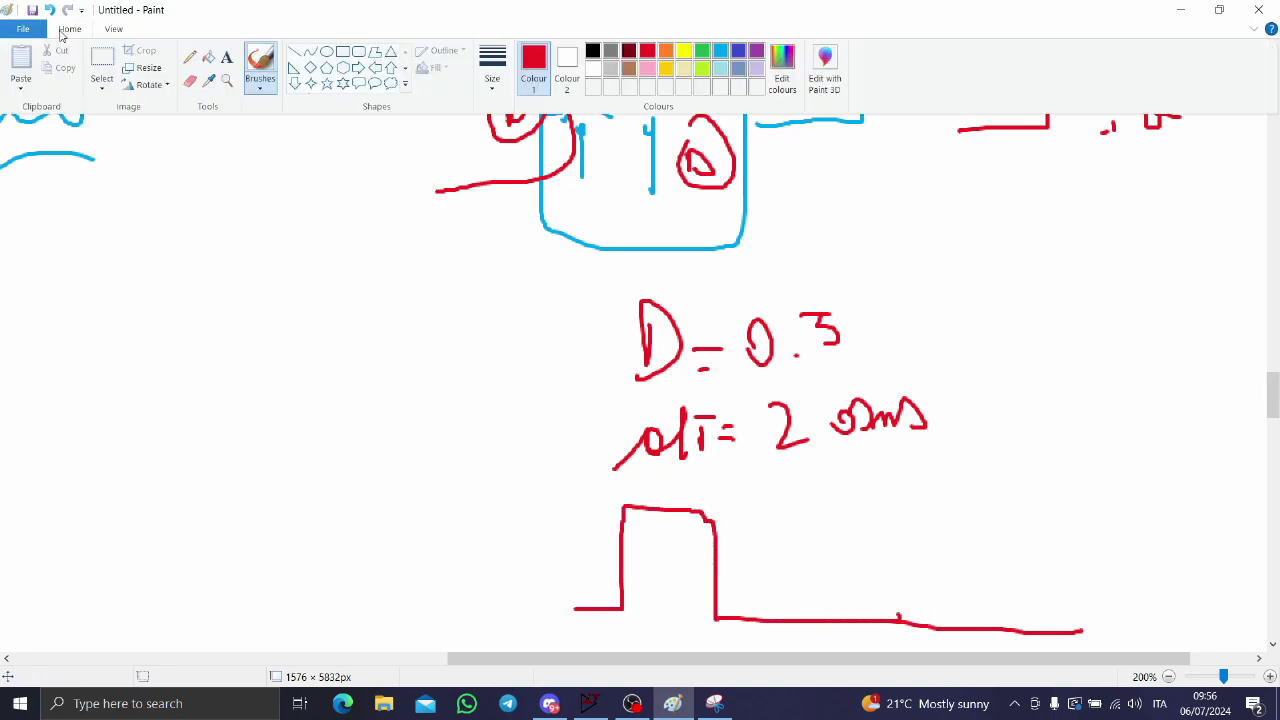
pyautogui.click(718, 53)
pyautogui.moveTo(830, 621)
pyautogui.mouseDown()
pyautogui.moveTo(889, 618)
pyautogui.moveTo(887, 485)
pyautogui.moveTo(1025, 614)
pyautogui.moveTo(1247, 628)
pyautogui.mouseUp()
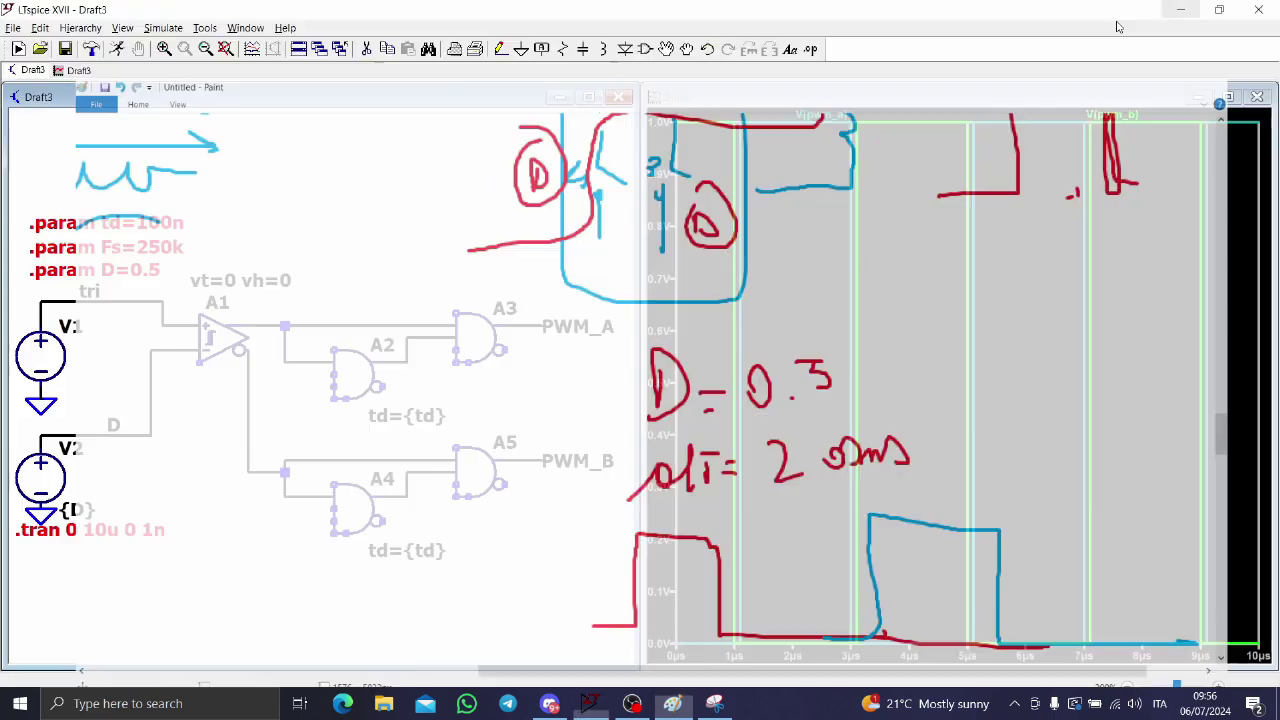
# Switch to LTspice, set parameter D to 0.3 and rerun the simulation.
pyautogui.click(1180, 9)
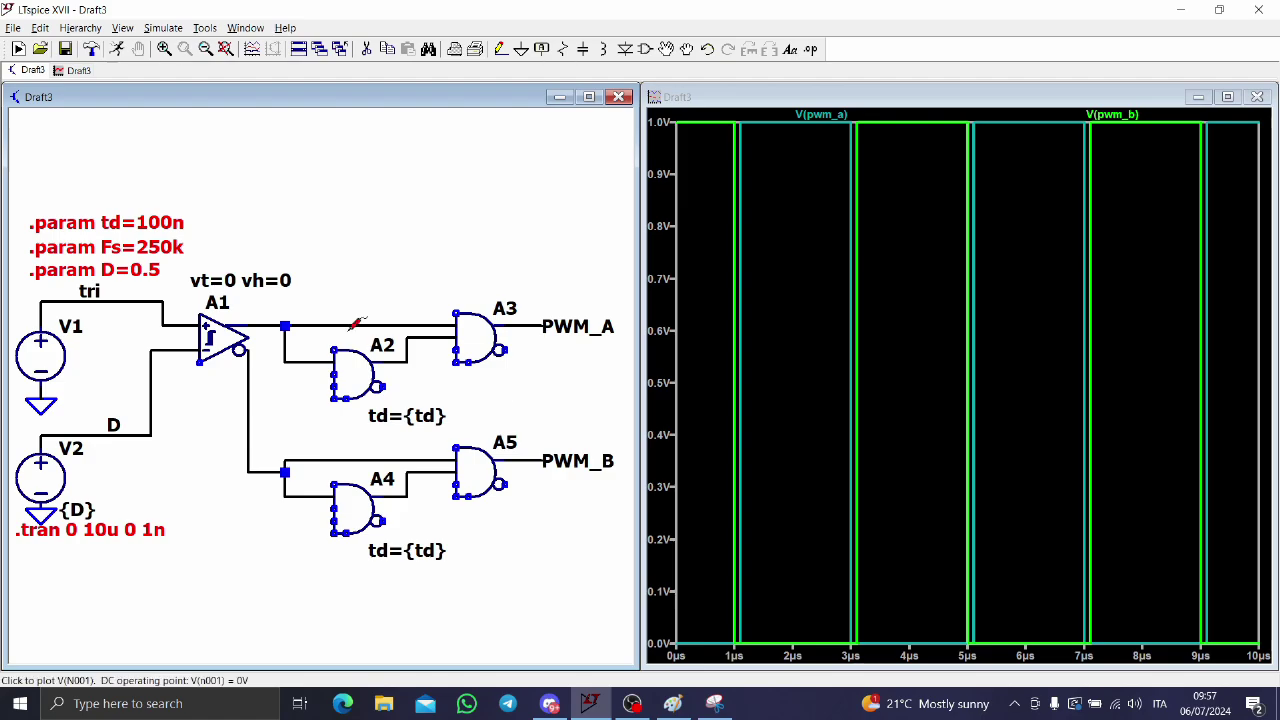
pyautogui.rightClick(157, 266)
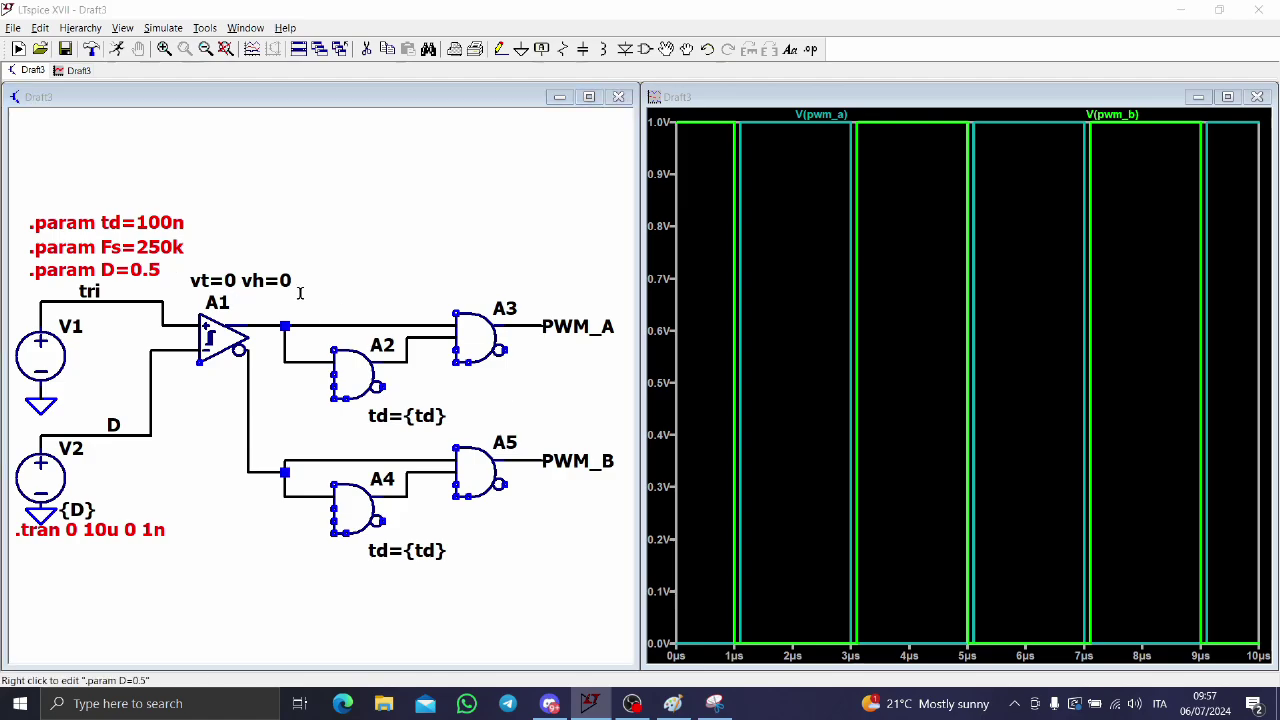
pyautogui.write('3')
pyautogui.press('Return')
pyautogui.click(117, 49)
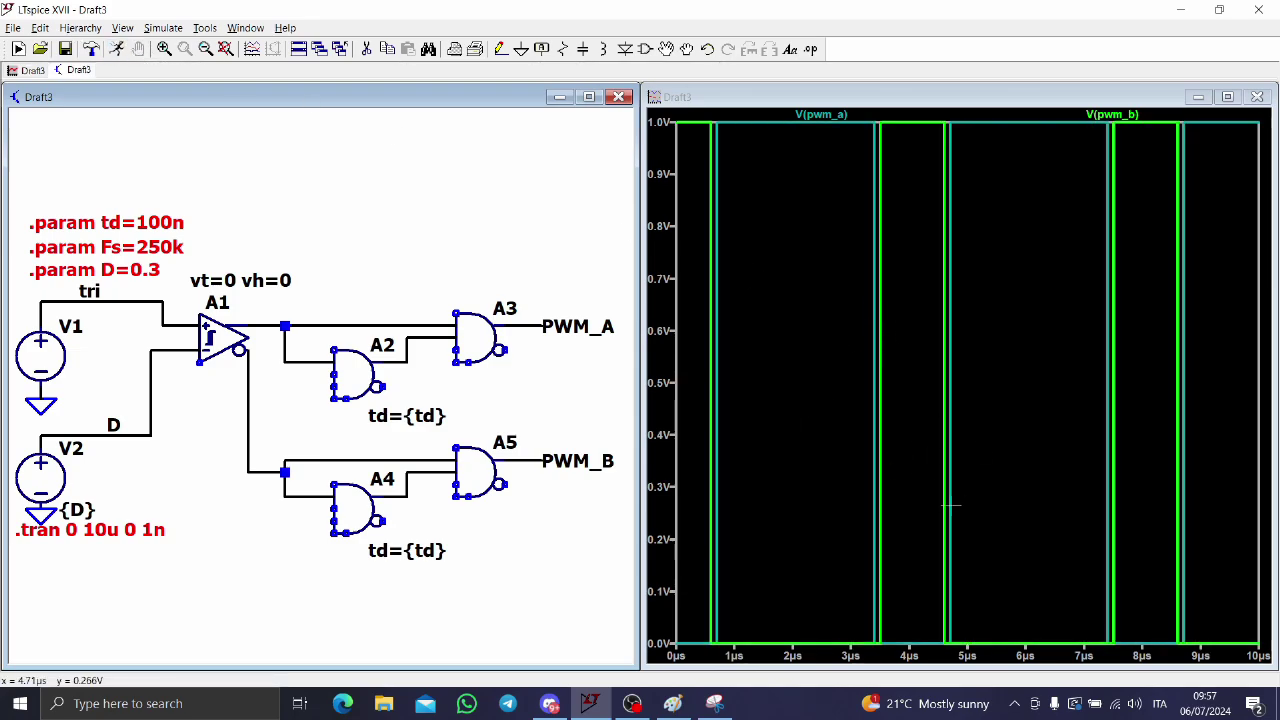
# Set parameter D to 0.5 and rerun the simulation.
pyautogui.rightClick(157, 268)
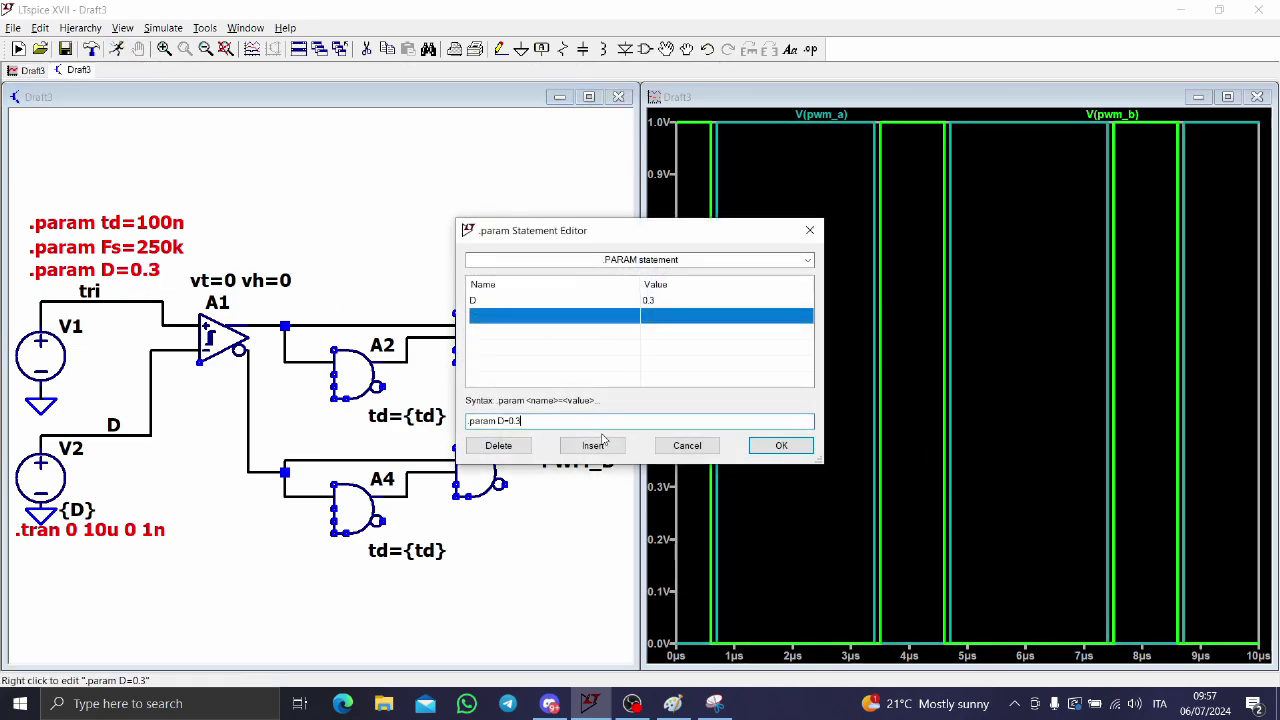
pyautogui.write('5')
pyautogui.press('Return')
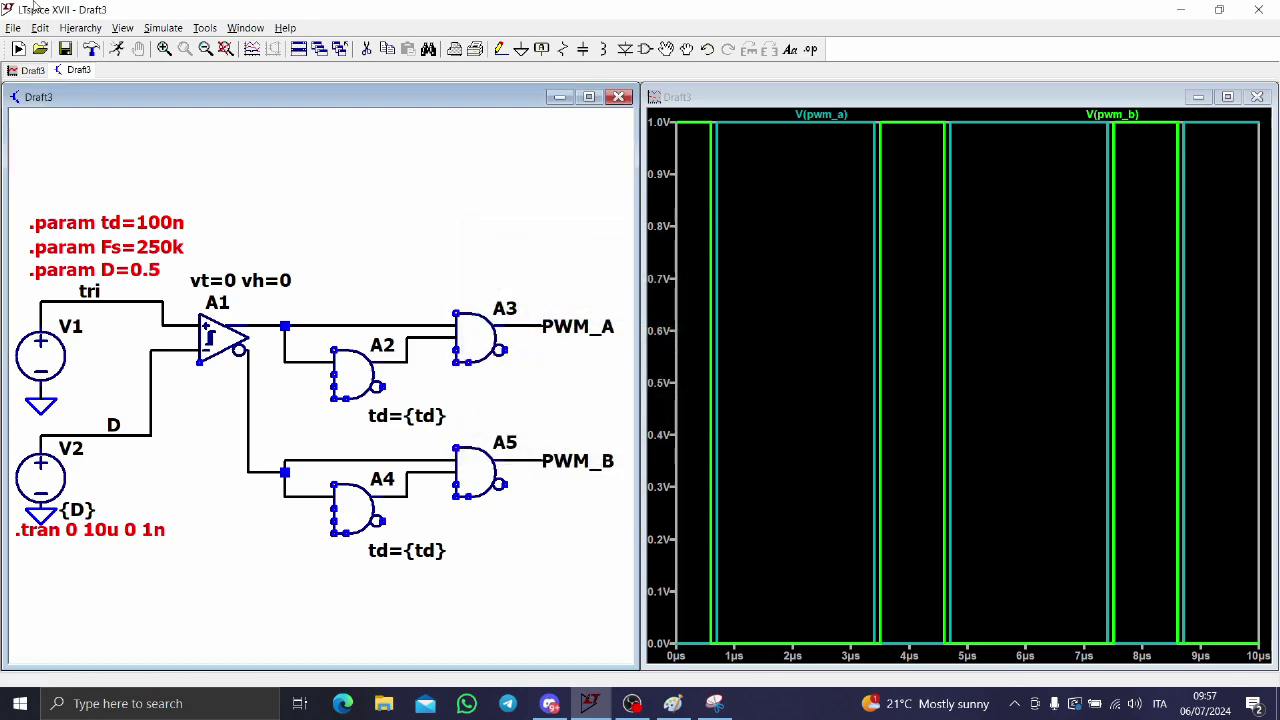
pyautogui.click(117, 49)
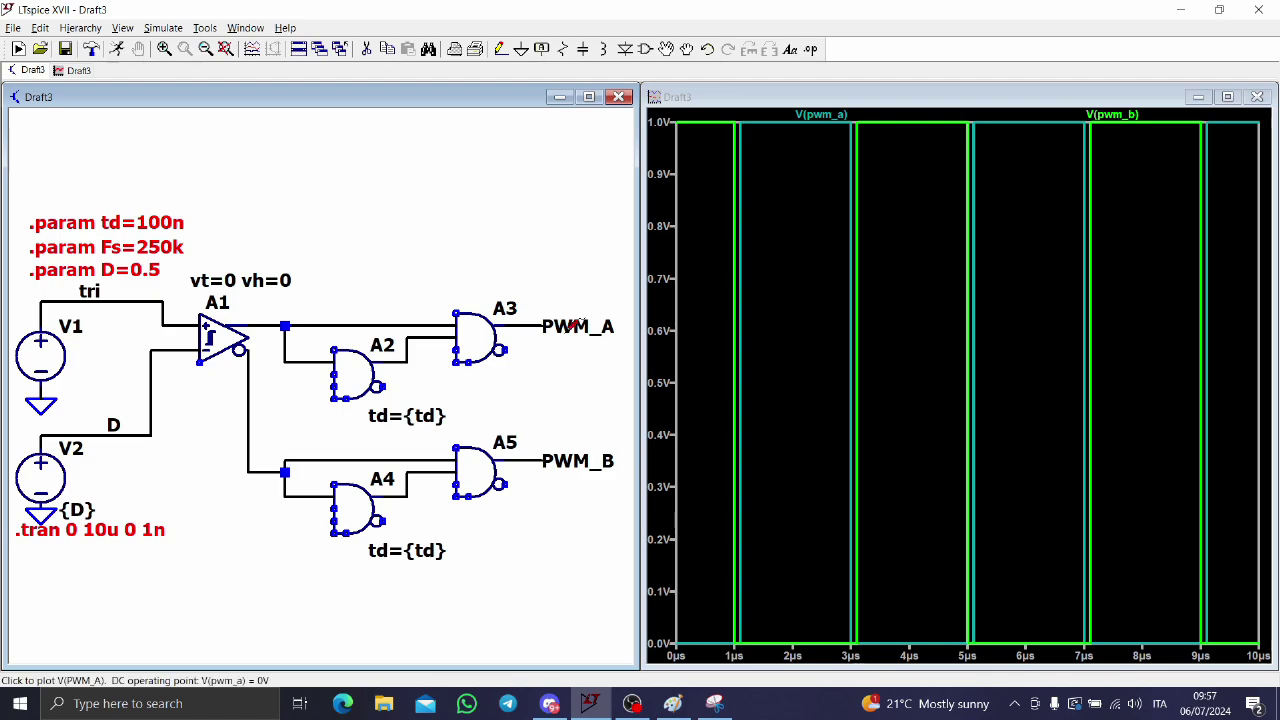
# Place two NMOS transistors, one above the other, beside the PWM_A and PWM_B outputs.
pyautogui.scroll(-2, 577, 355)
pyautogui.moveTo(577, 360); pyautogui.dragTo(400, 366)
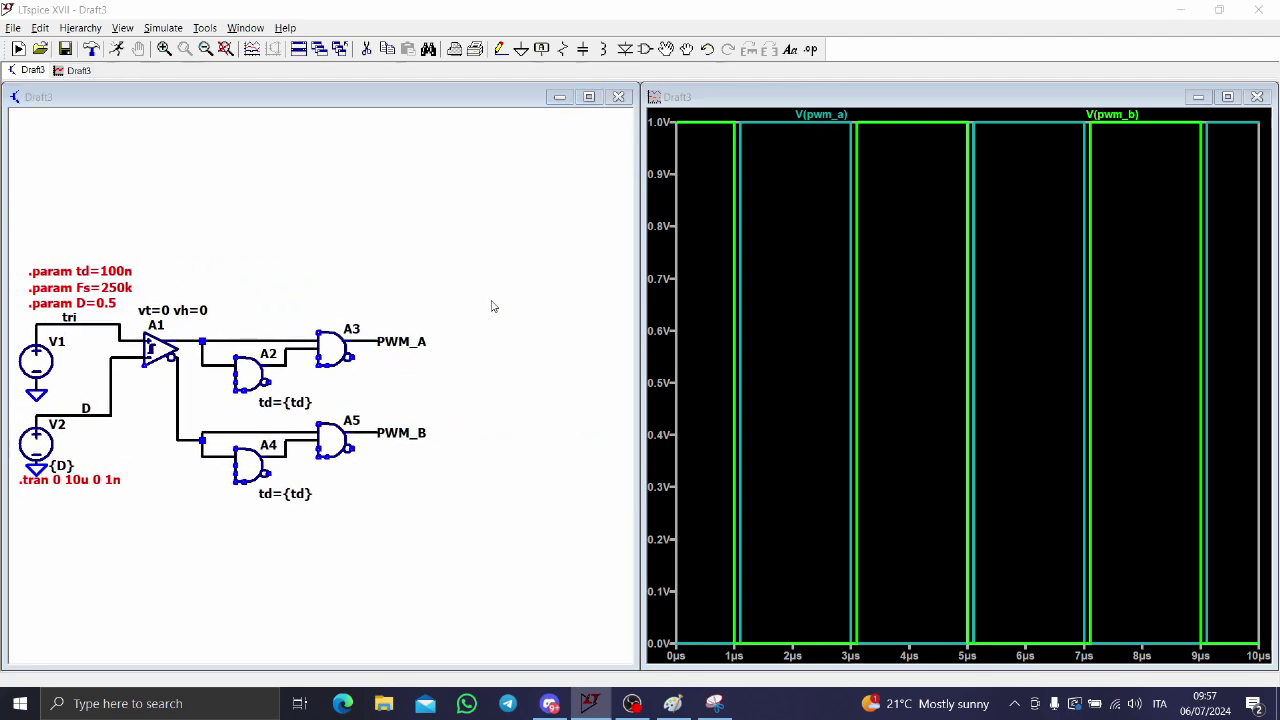
pyautogui.press('F2')
pyautogui.write('nmos')
pyautogui.press('Return')
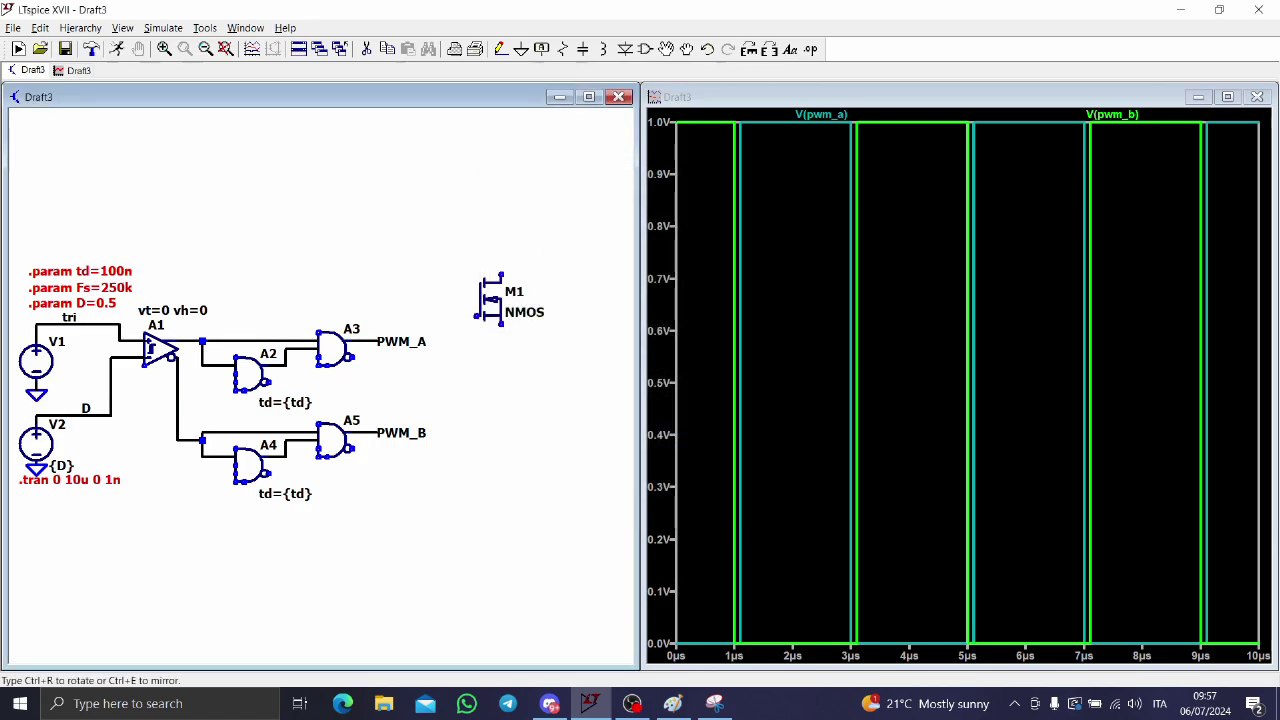
pyautogui.click(572, 292)
pyautogui.click(567, 436)
pyautogui.press('Escape')
# Wire the two NMOS transistors in series, extending the wire above the upper drain and below the lower source.
pyautogui.scroll(-1, 517, 486)
pyautogui.moveTo(517, 486); pyautogui.dragTo(415, 489)
pyautogui.scroll(3, 415, 489)
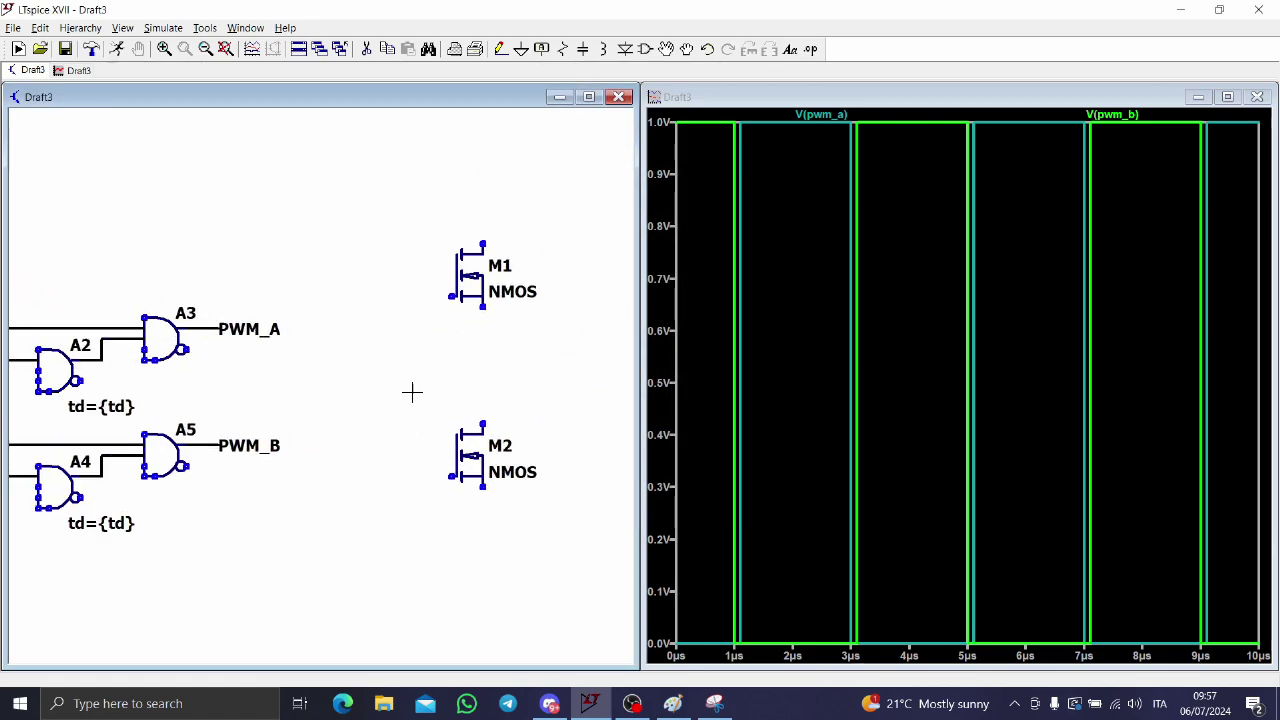
pyautogui.press('F3')
pyautogui.click(430, 546)
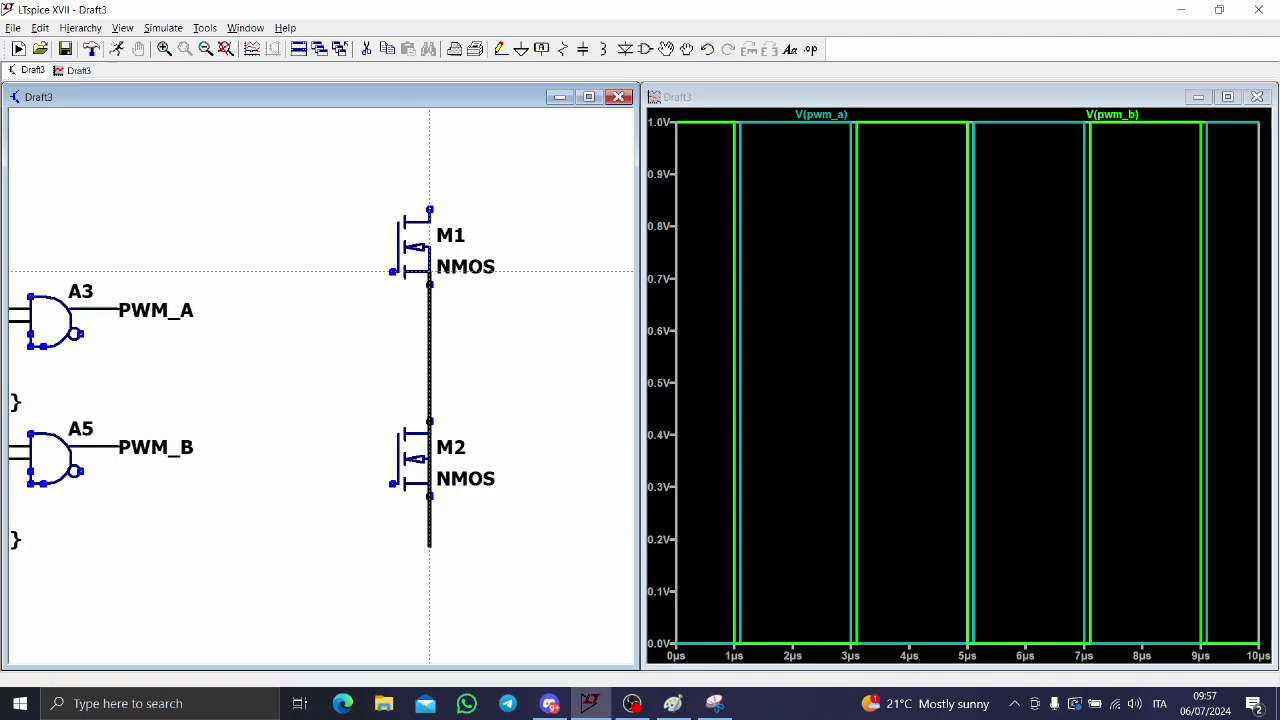
pyautogui.click(430, 185)
pyautogui.press('Escape')
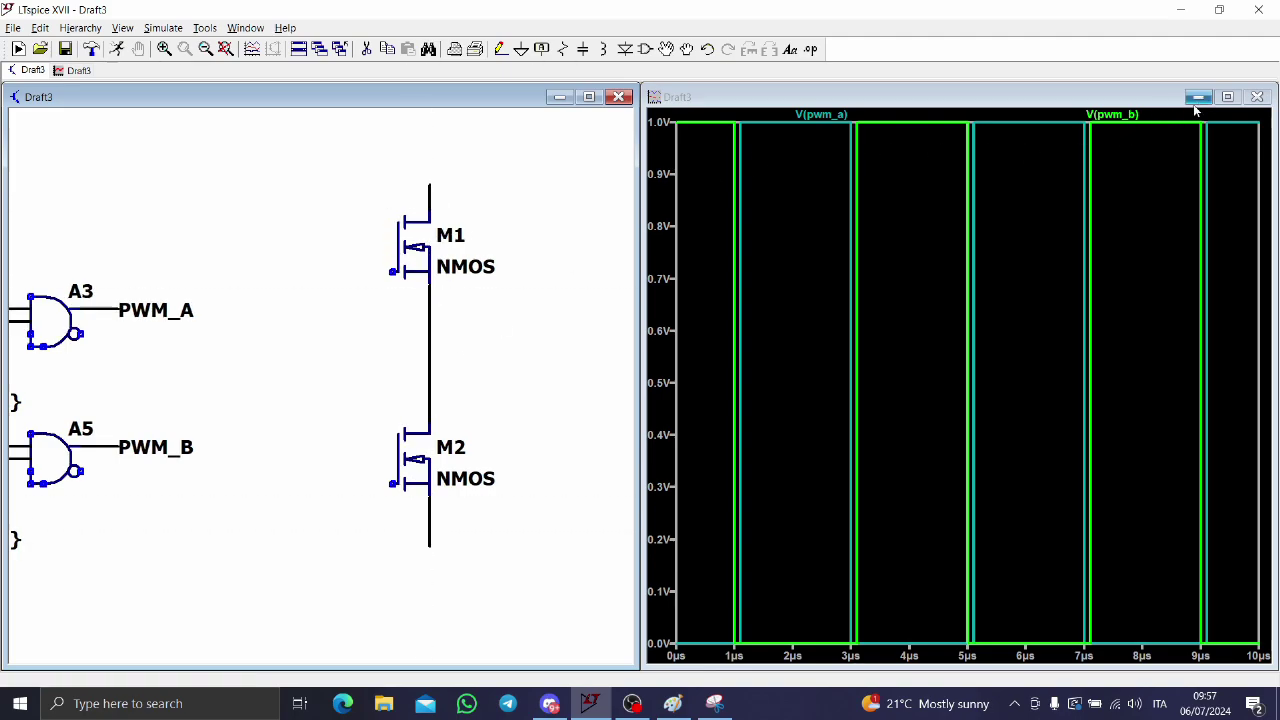
# Close the waveform plot, maximize the schematic and assign the Si7336ADP model to both MOSFETs.
pyautogui.click(1257, 96)
pyautogui.click(588, 77)
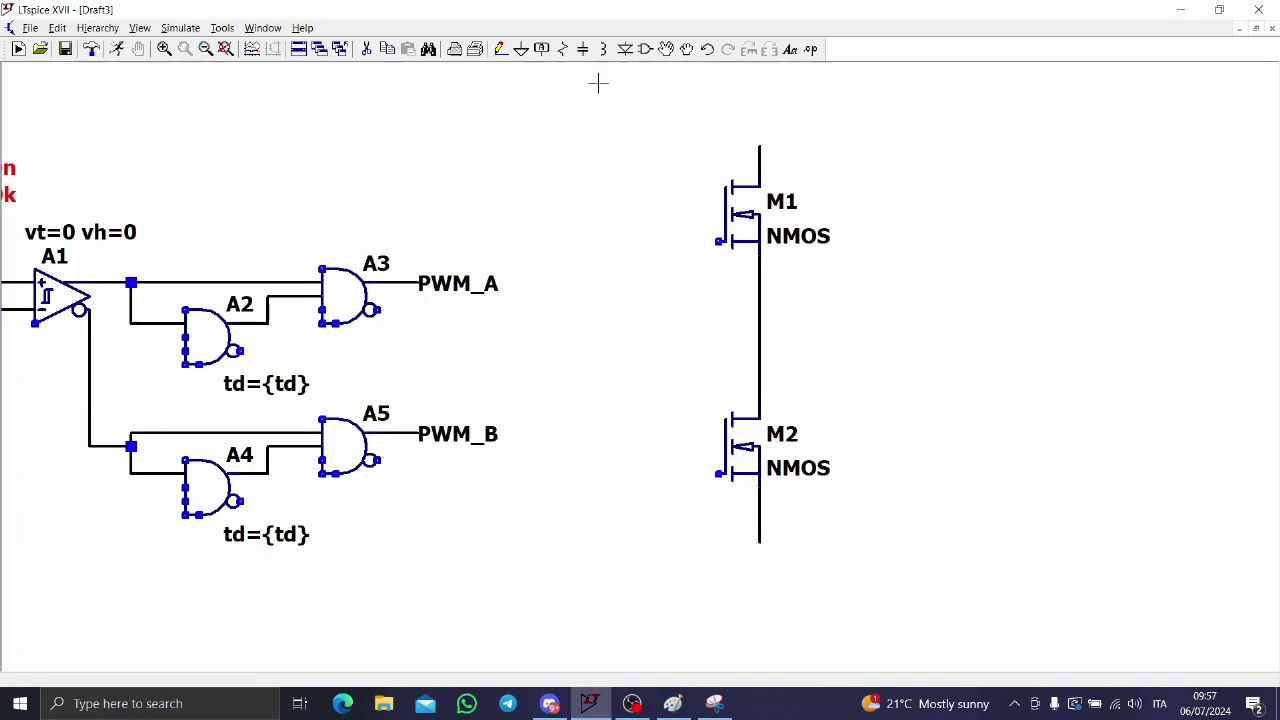
pyautogui.rightClick(766, 450)
pyautogui.click(704, 304)
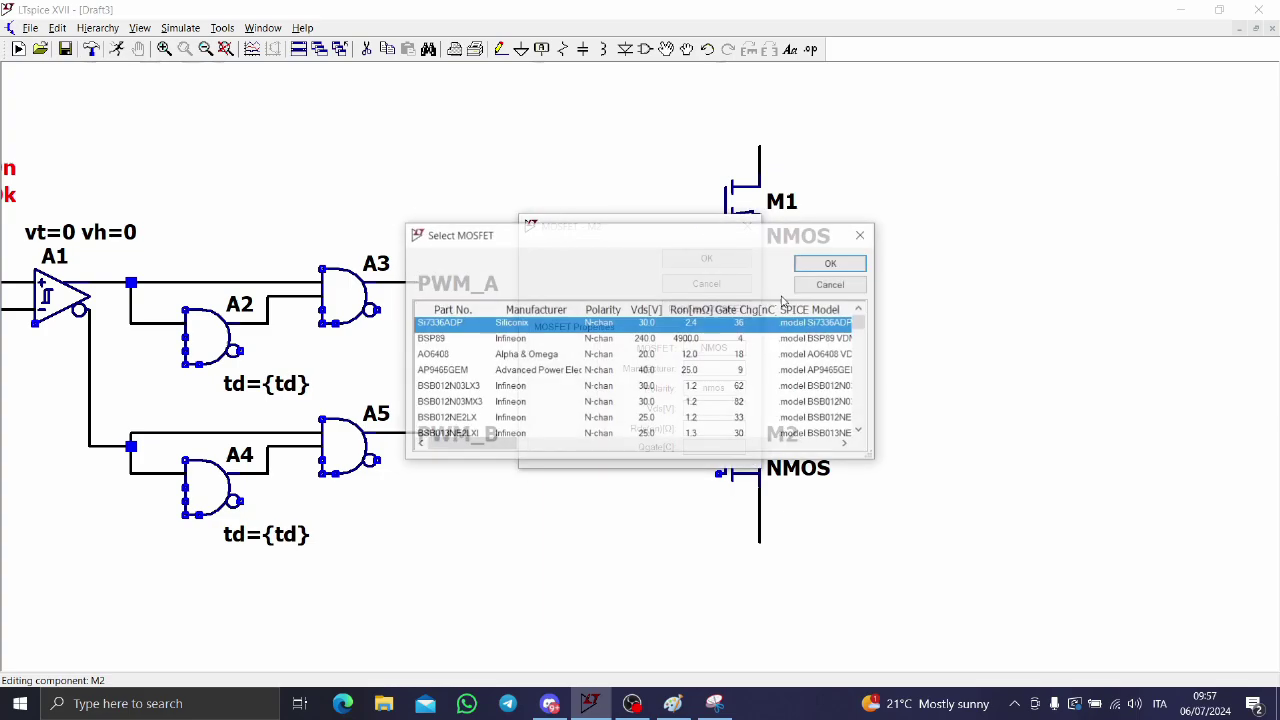
pyautogui.click(826, 265)
pyautogui.rightClick(748, 195)
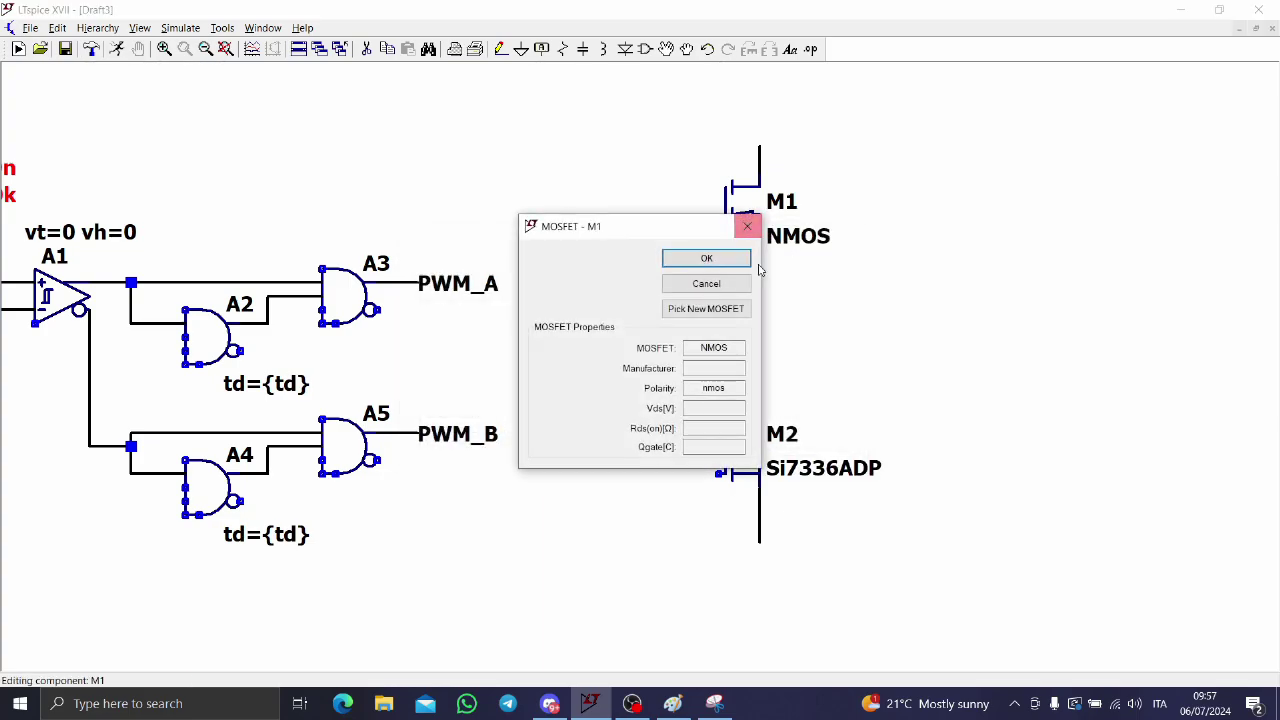
pyautogui.click(705, 307)
pyautogui.click(832, 262)
# Ground the lower MOSFET's source and place a horizontal inductor beside the midpoint between the two MOSFETs.
pyautogui.press('g')
pyautogui.click(760, 542)
pyautogui.press('Escape')
pyautogui.press('l')
pyautogui.hotkey('ctrl', 'e')
pyautogui.hotkey('ctrl', 'r')
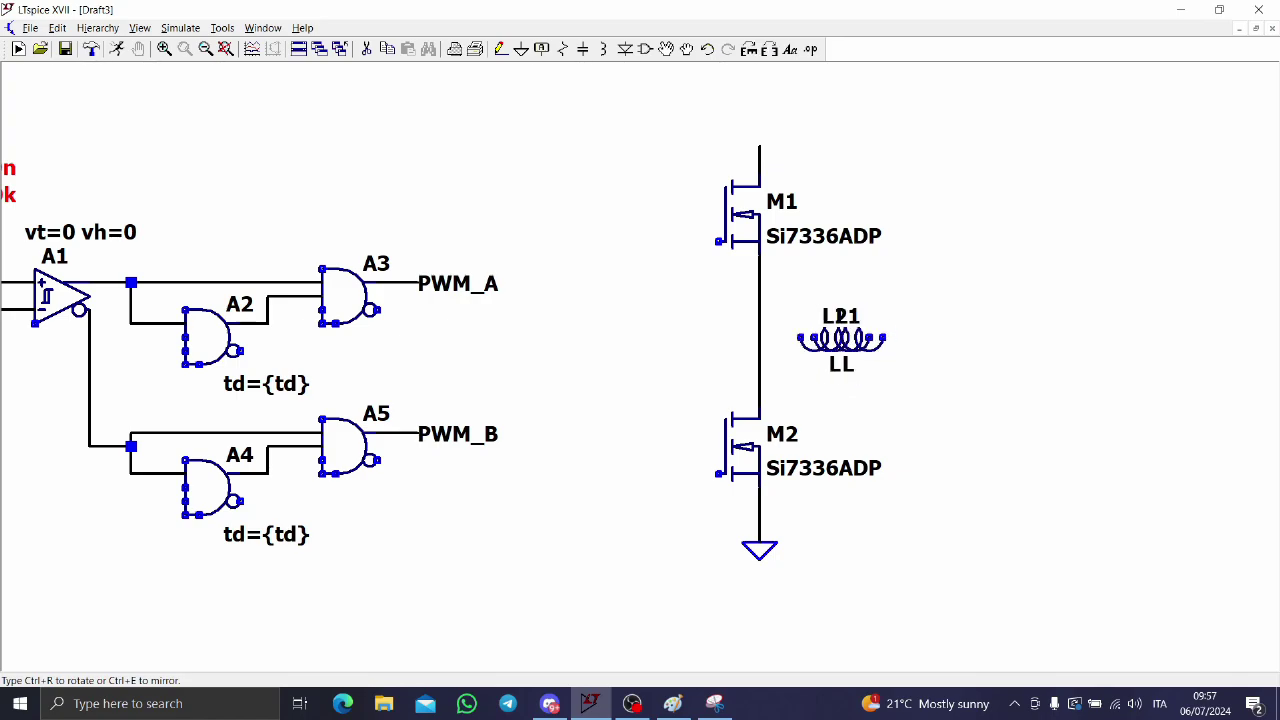
pyautogui.click(759, 339)
# Wire the MOSFET midpoint through the inductor to a grounded output branch and insert a capacitor in that branch.
pyautogui.press('F3')
pyautogui.click(760, 340)
pyautogui.click(965, 488)
pyautogui.press('g')
pyautogui.click(965, 488)
pyautogui.press('c')
pyautogui.click(965, 408)
pyautogui.press('Escape')
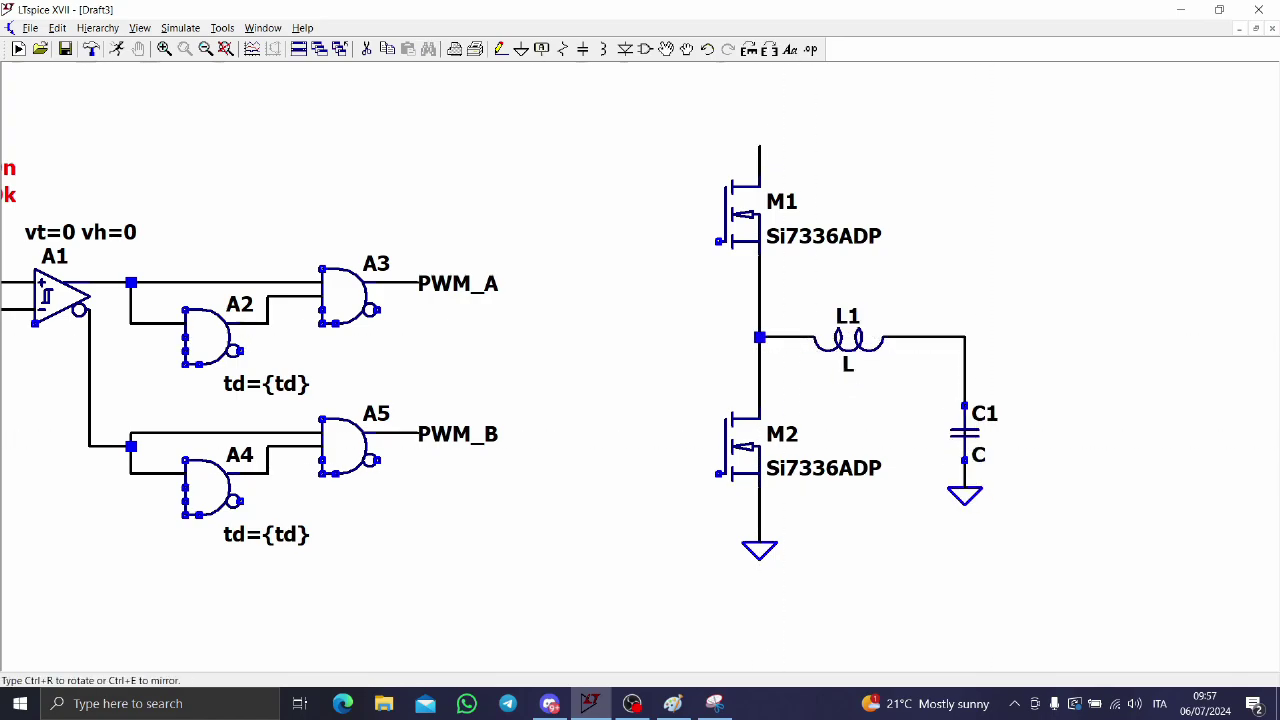
# Set inductor L1 to 4.7u and capacitor C1 to 100u.
pyautogui.rightClick(856, 366)
pyautogui.write('4.7')
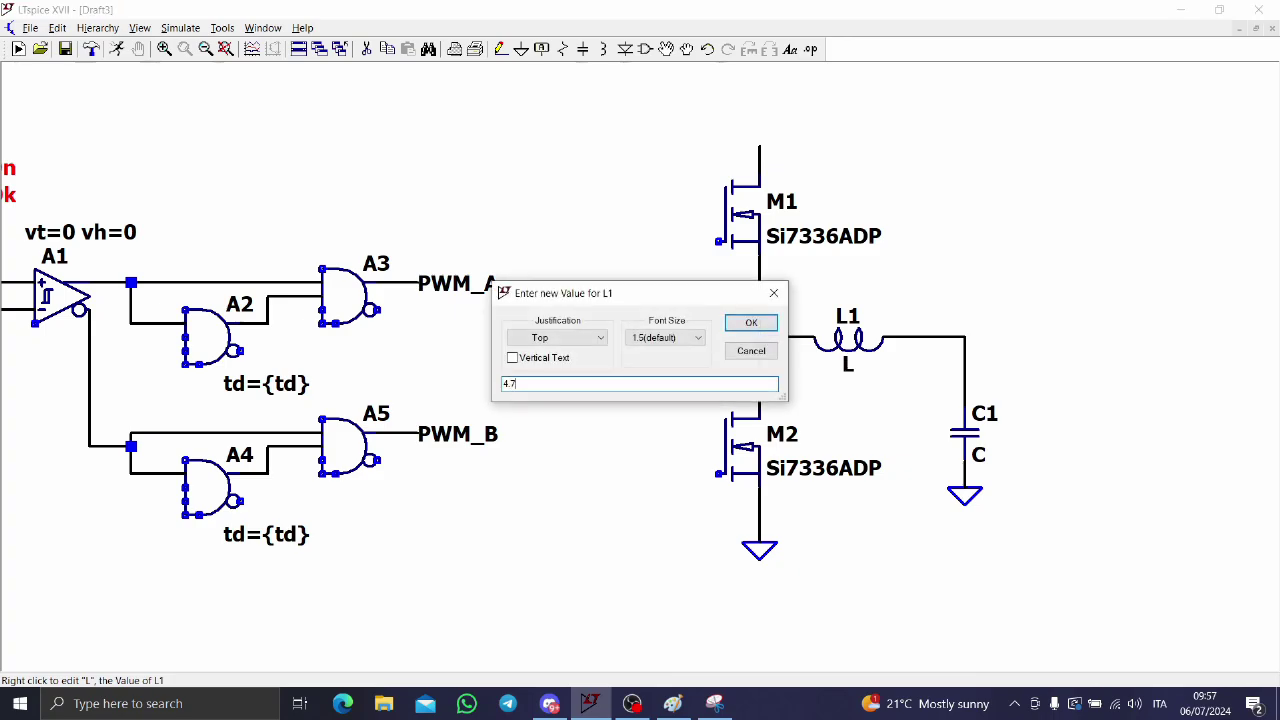
pyautogui.write('u')
pyautogui.press('Return')
pyautogui.rightClick(979, 455)
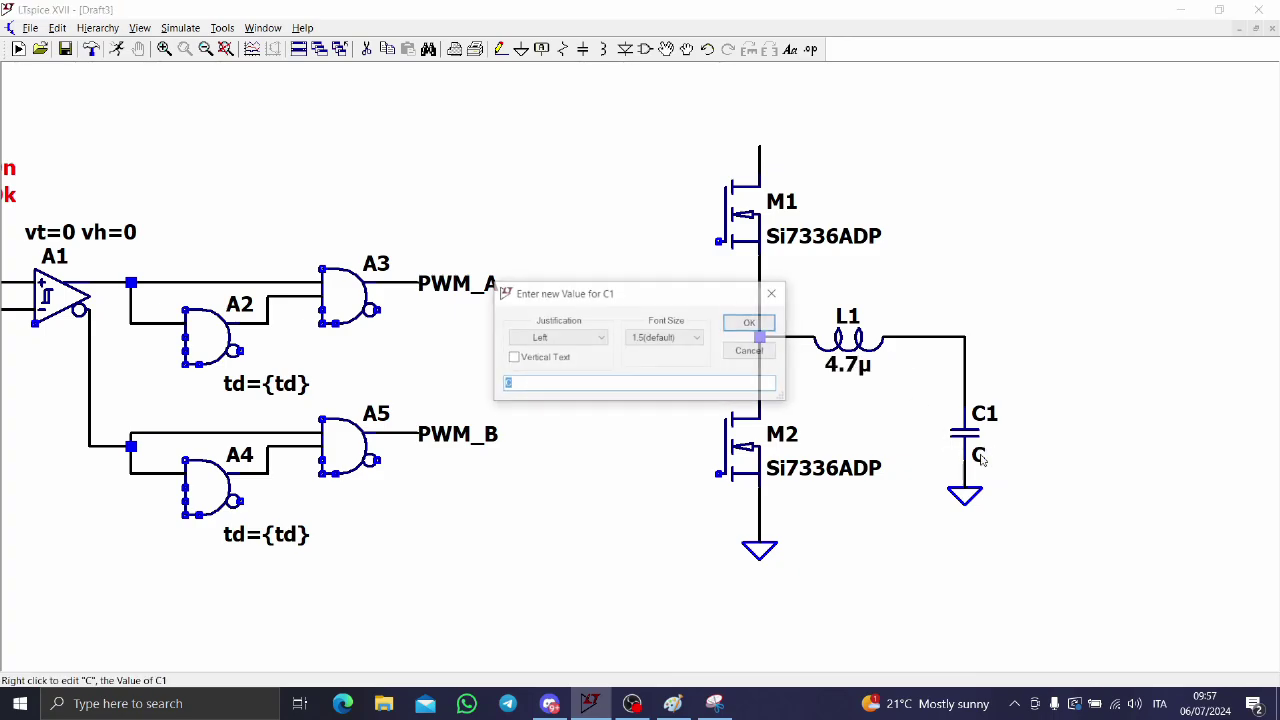
pyautogui.write('100u')
pyautogui.press('Return')
# Add a grounded load resistor in parallel with the output capacitor and set its value to 1.
pyautogui.press('r')
pyautogui.click(1062, 420)
pyautogui.press('F3')
pyautogui.click(965, 338)
pyautogui.click(1060, 392)
pyautogui.press('g')
pyautogui.click(1060, 500)
pyautogui.press('Escape')
pyautogui.rightClick(1085, 445)
pyautogui.write('1')
pyautogui.press('Return')
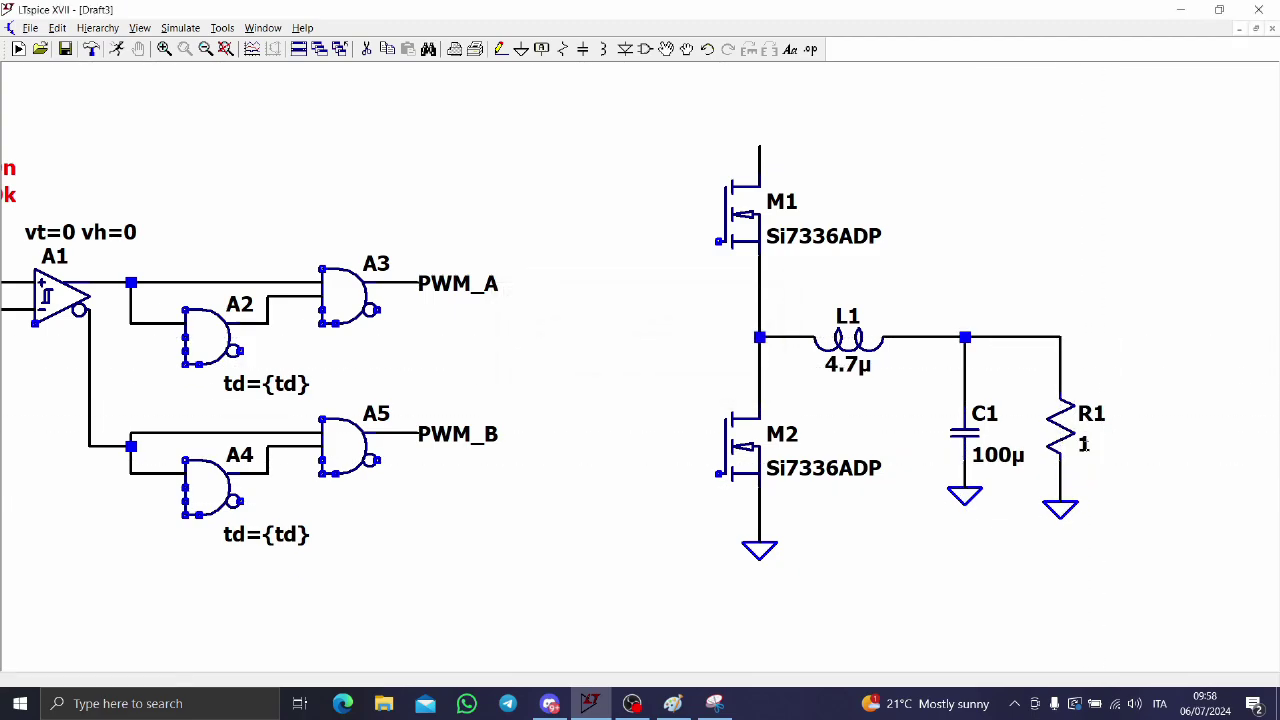
# Run a supply wire from the upper MOSFET's drain up and across above the output filter.
pyautogui.press('F3')
pyautogui.click(759, 145)
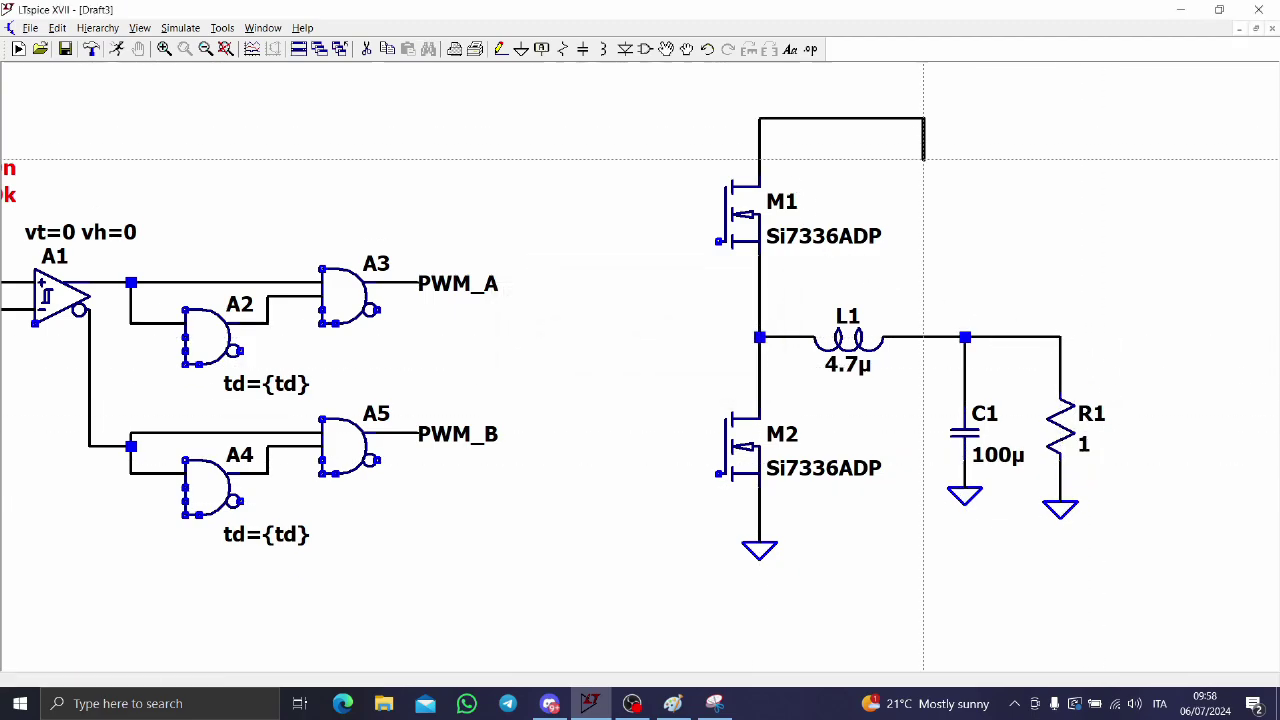
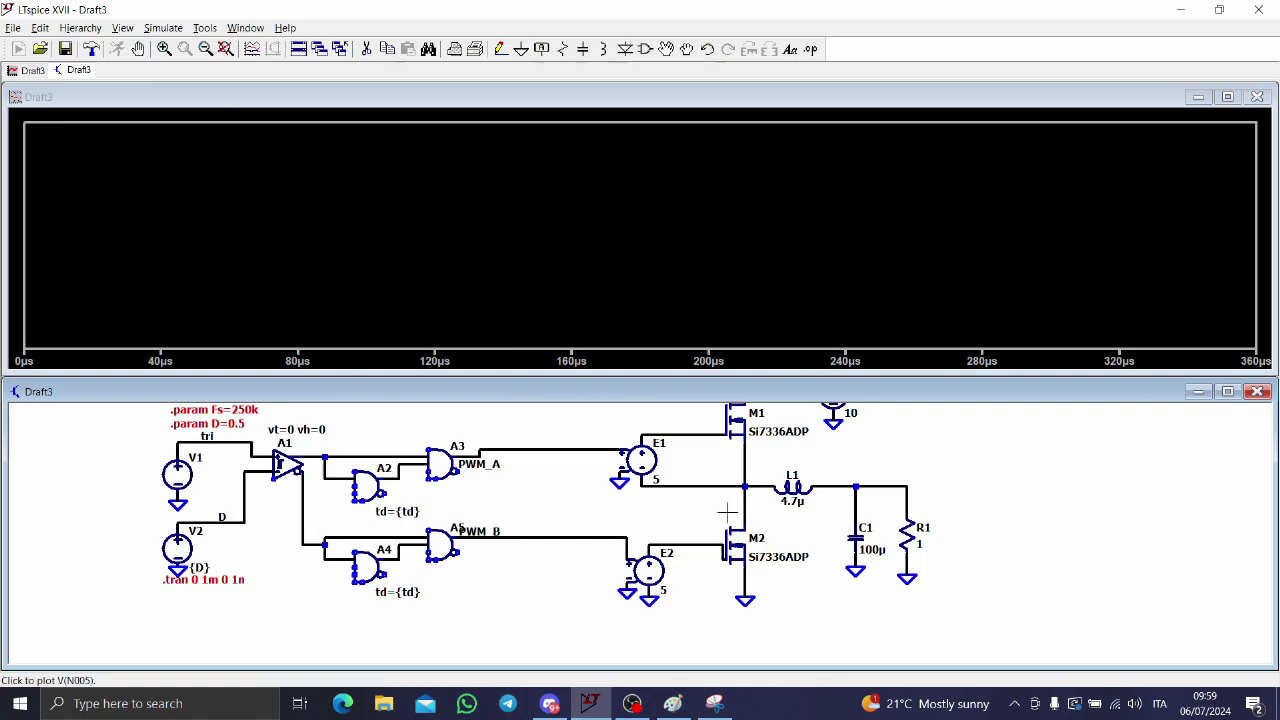
# Plot the PWM_A voltage from the wire feeding the upper gate driver source E1.
pyautogui.scroll(1, 686, 492)
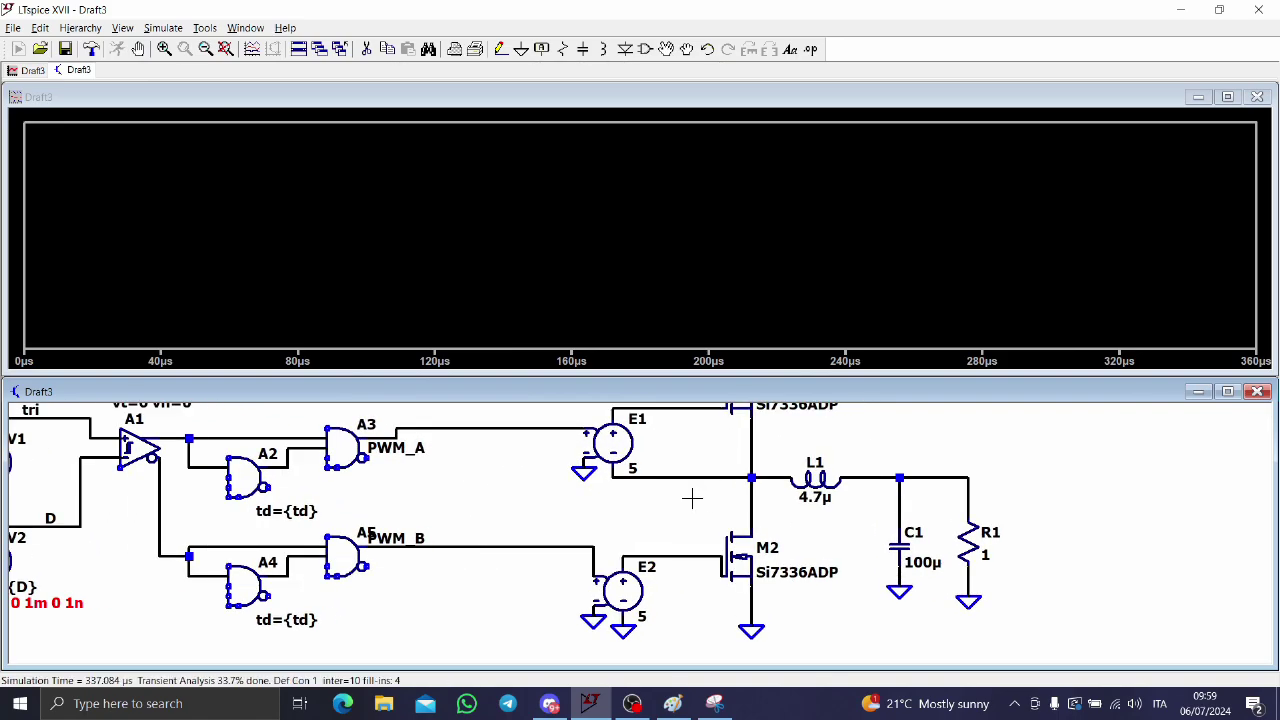
pyautogui.moveTo(669, 498); pyautogui.dragTo(623, 526)
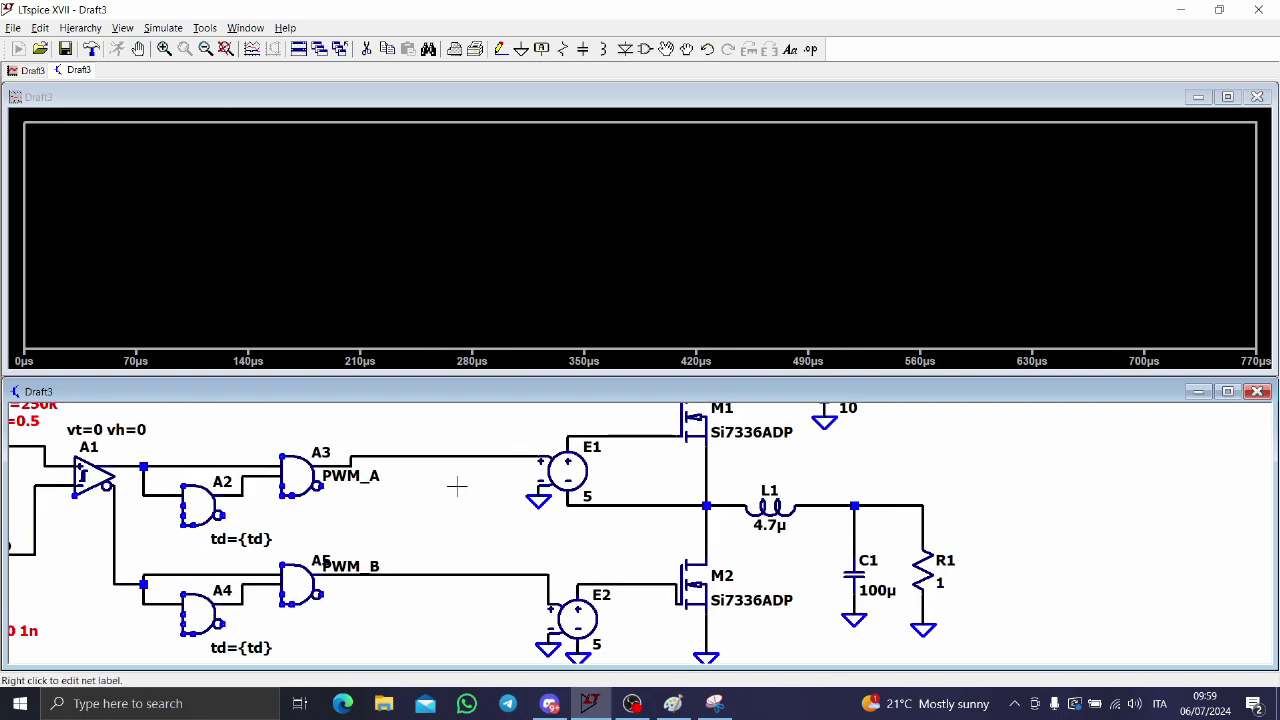
pyautogui.click(421, 458)
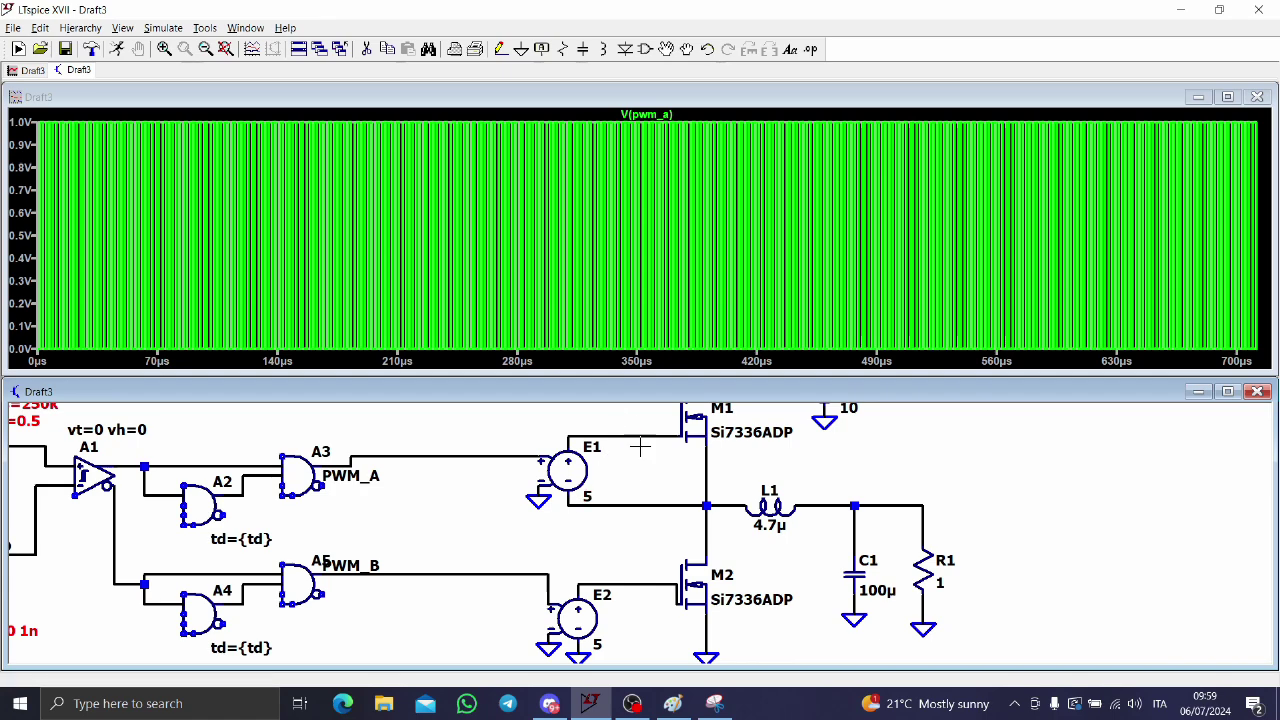
# Plot only M1's gate voltage relative to the switching node and limit the time range to about 0–36 µs.
pyautogui.click(700, 525)
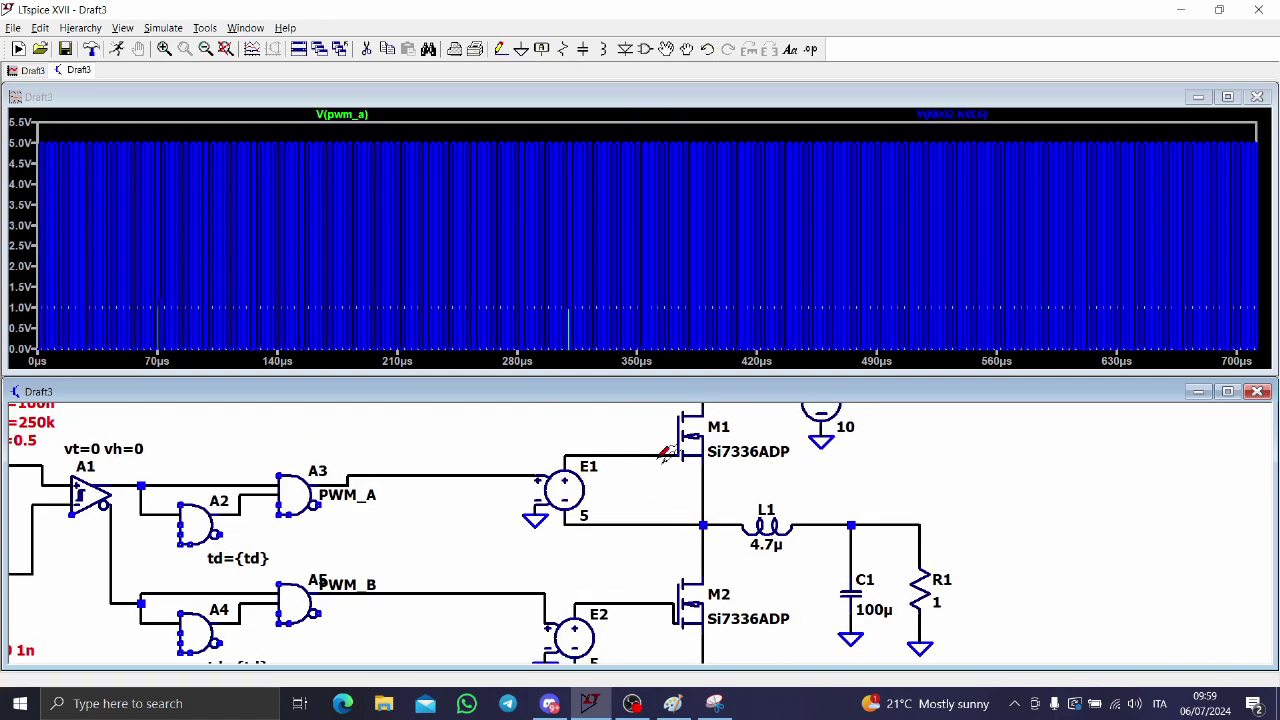
pyautogui.moveTo(662, 455); pyautogui.dragTo(707, 522)
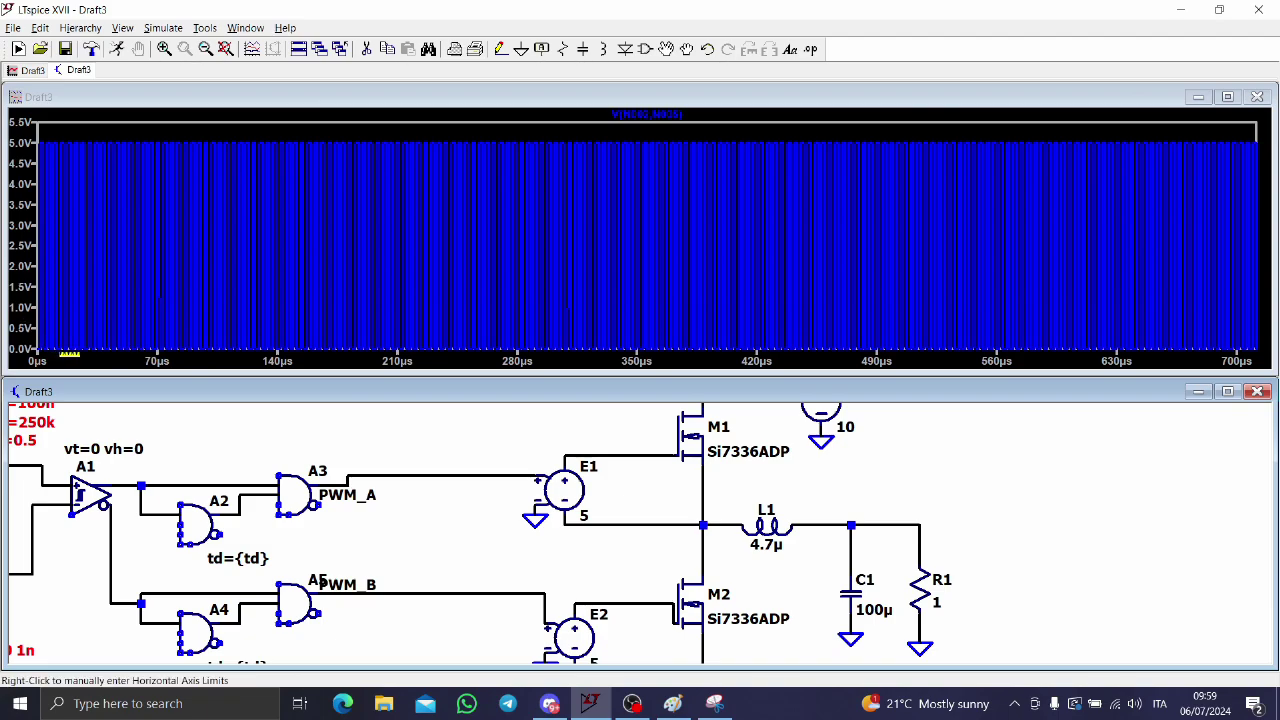
pyautogui.moveTo(104, 356); pyautogui.dragTo(36, 120)
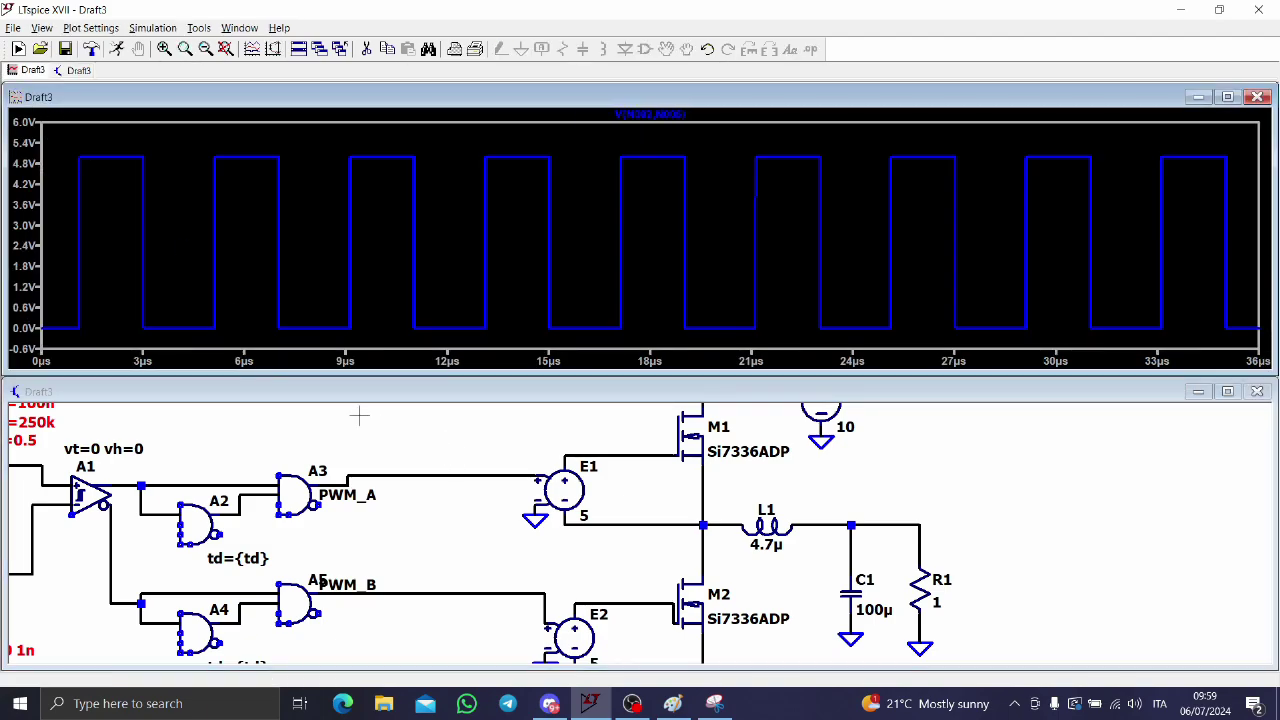
# Add the gate voltage of the lower MOSFET M2 to the plot.
pyautogui.moveTo(595, 517); pyautogui.dragTo(568, 540)
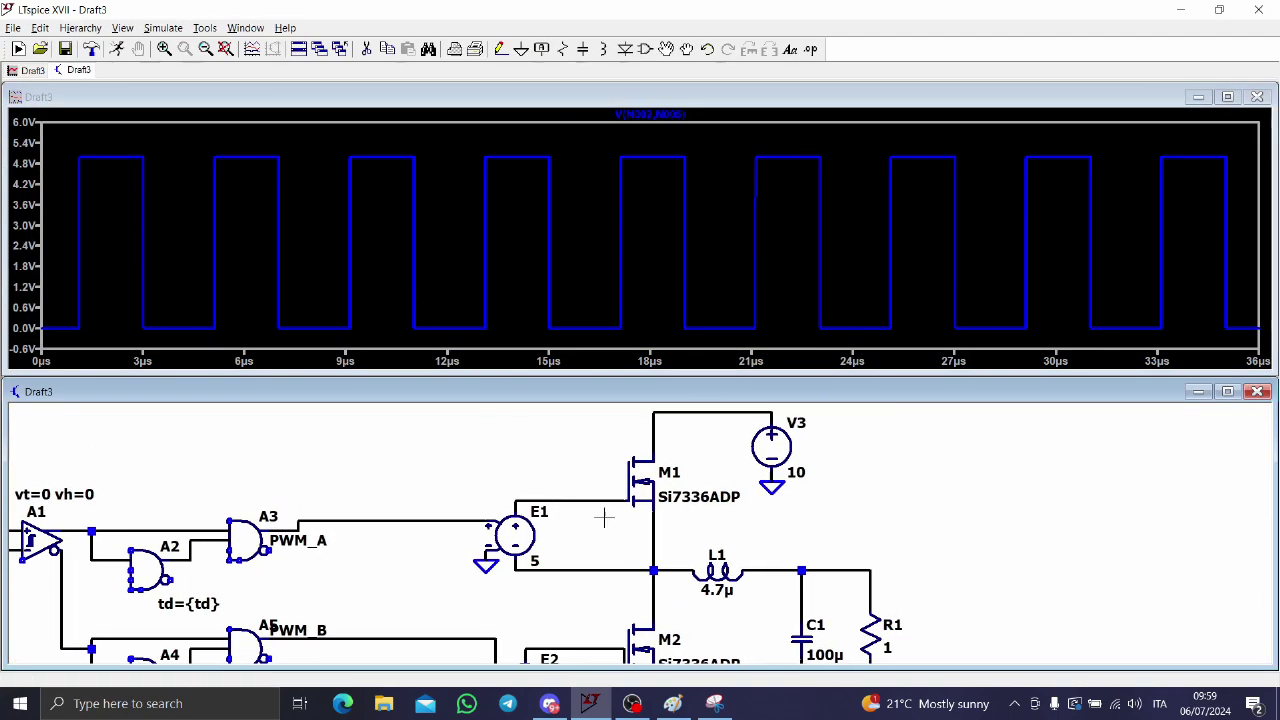
pyautogui.moveTo(543, 608); pyautogui.dragTo(497, 440)
pyautogui.click(551, 483)
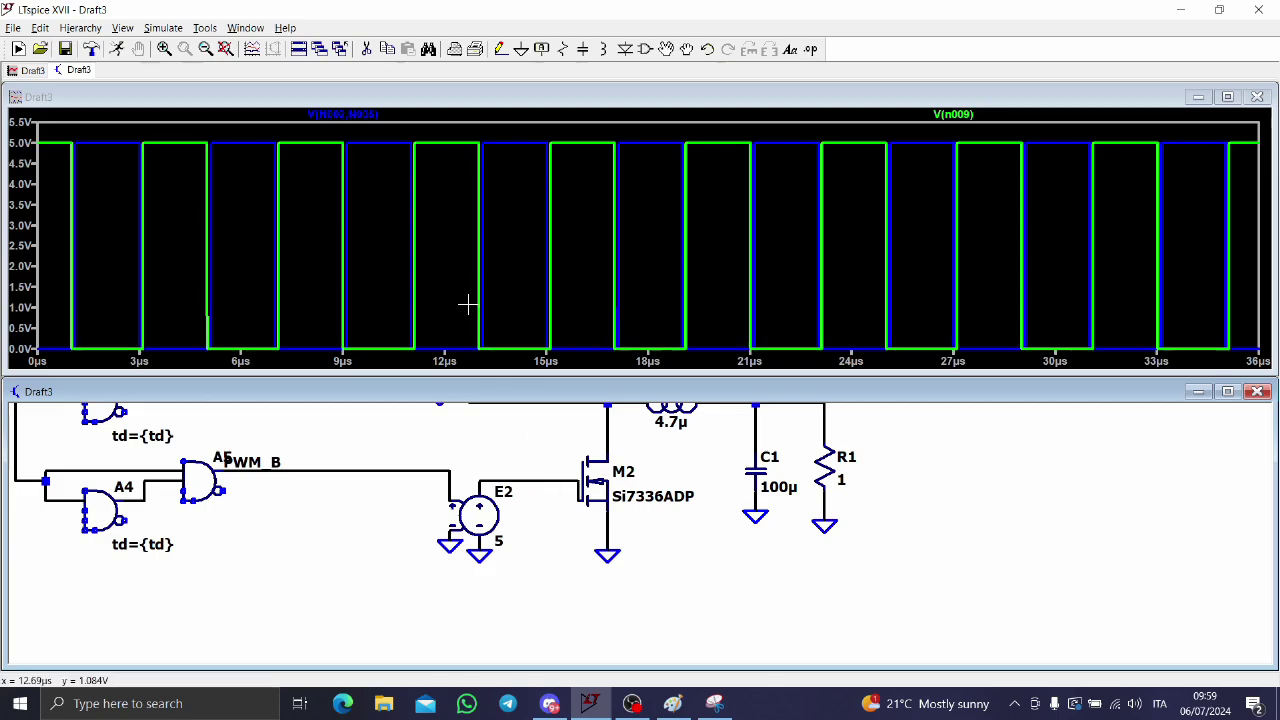
# Plot the switching-node voltage between M1 and M2 and add the output voltage at the top of C1 and R1.
pyautogui.moveTo(612, 427); pyautogui.dragTo(578, 568)
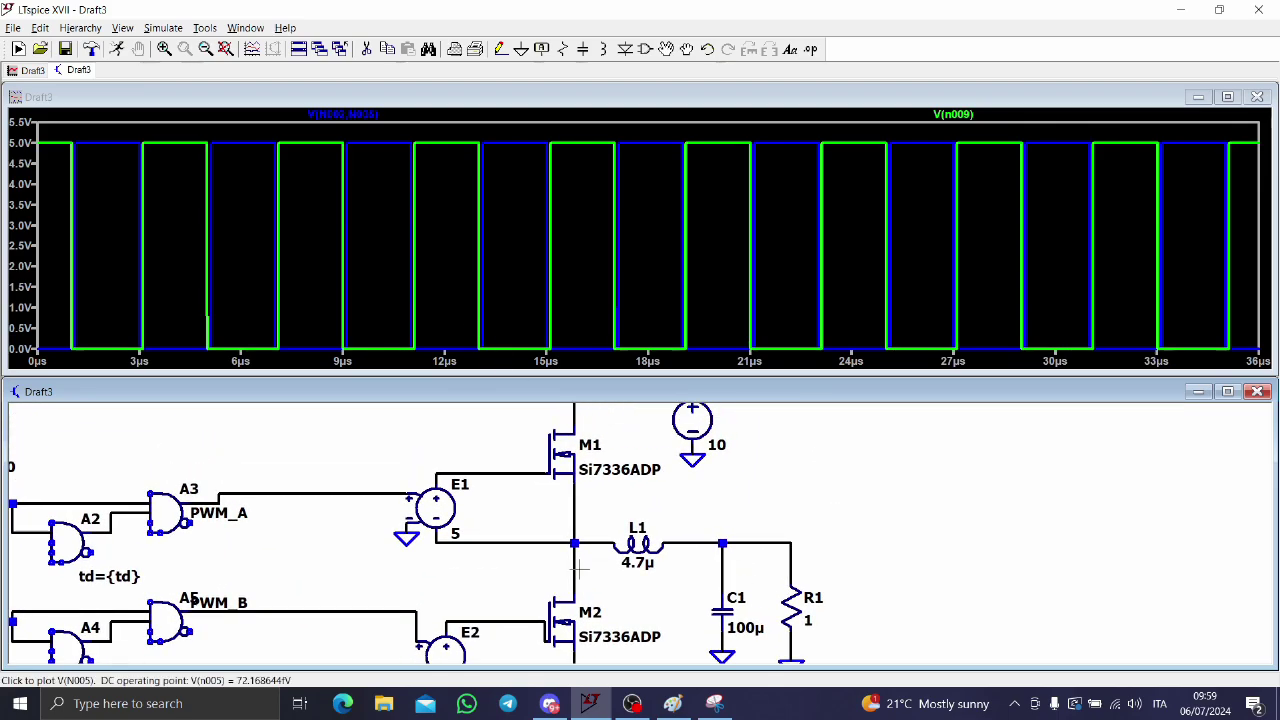
pyautogui.click(578, 568)
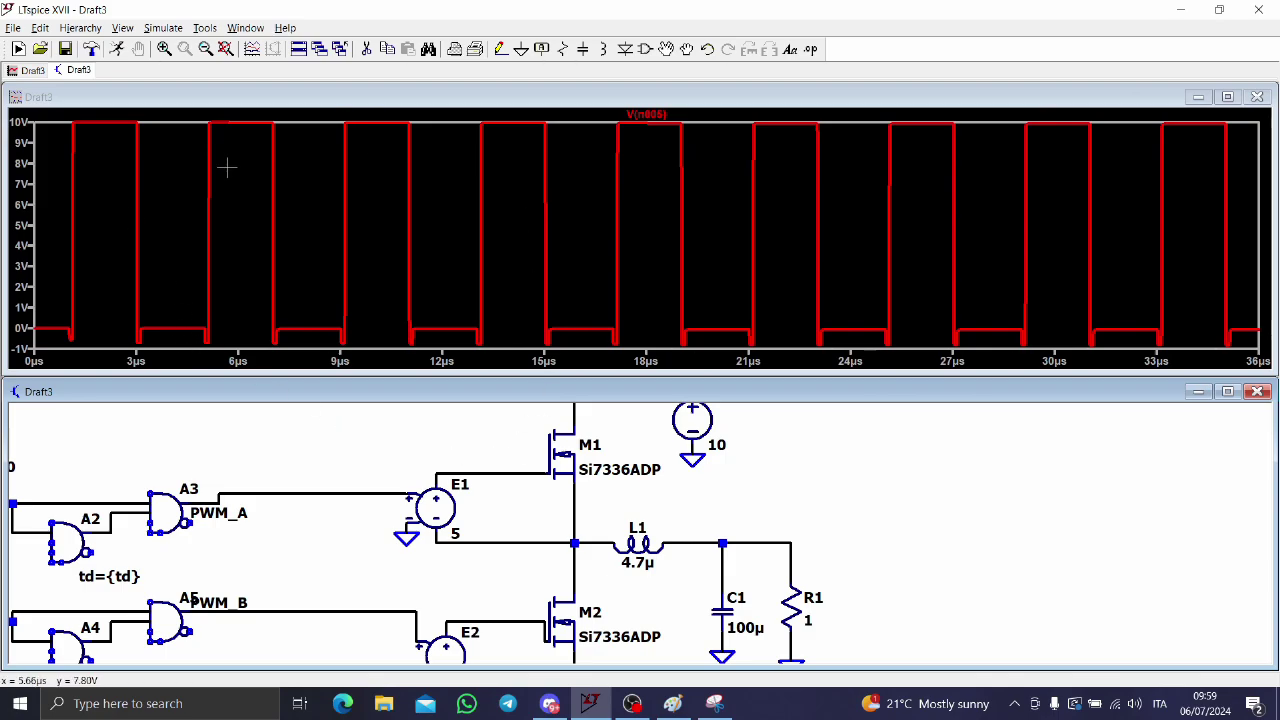
pyautogui.moveTo(598, 500); pyautogui.dragTo(595, 568)
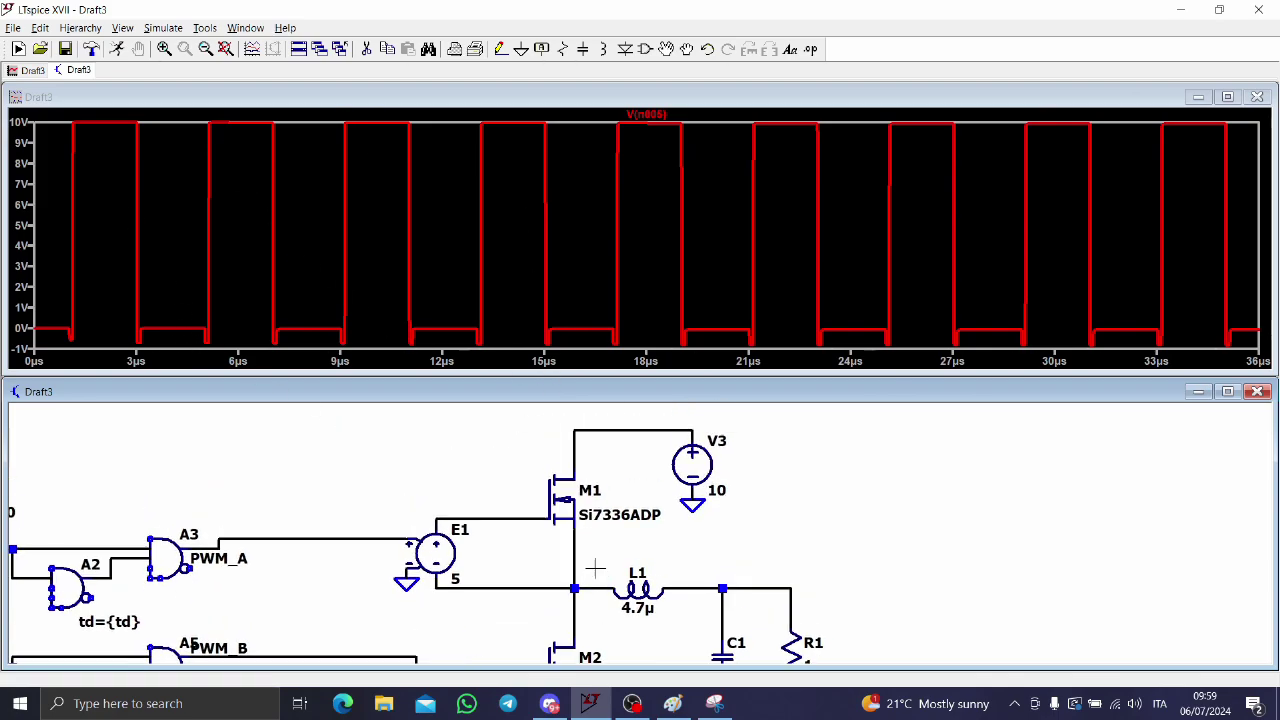
pyautogui.moveTo(703, 560); pyautogui.dragTo(611, 483)
pyautogui.click(657, 513)
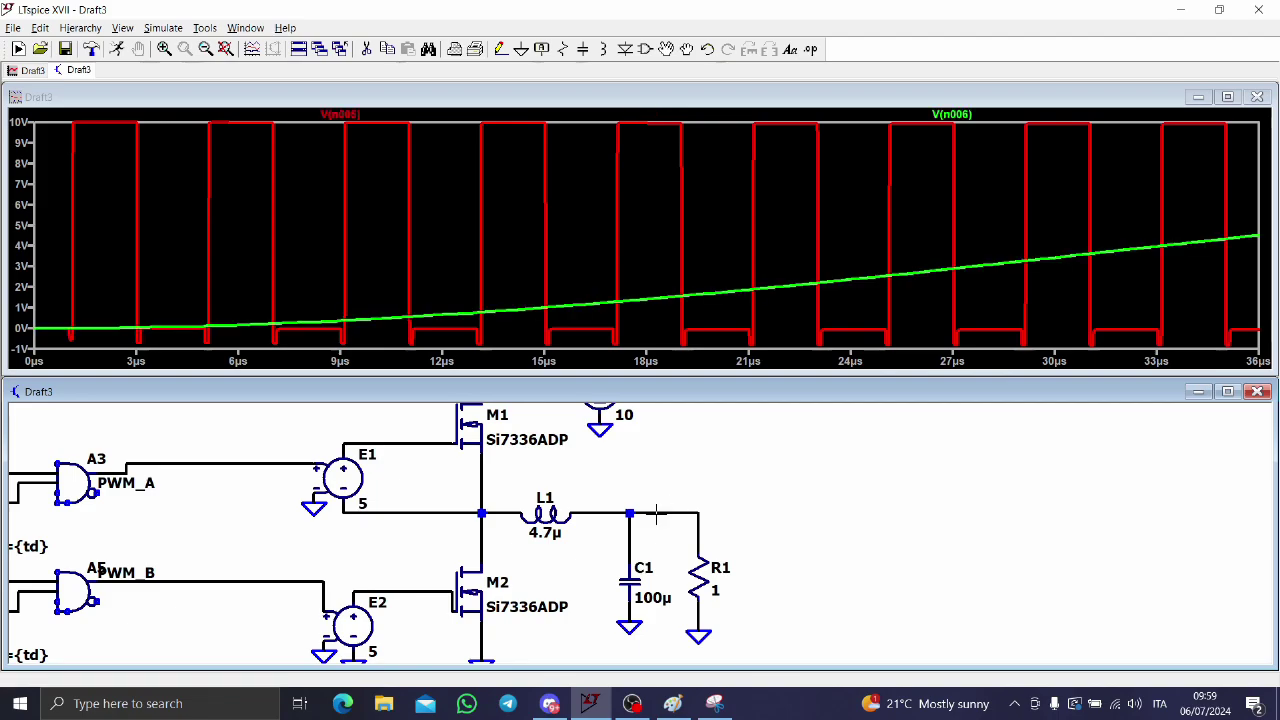
# Plot only the output voltage, fit the full time range, and zoom into its end at about 692–707 µs.
pyautogui.rightClick(603, 200)
pyautogui.click(622, 208)
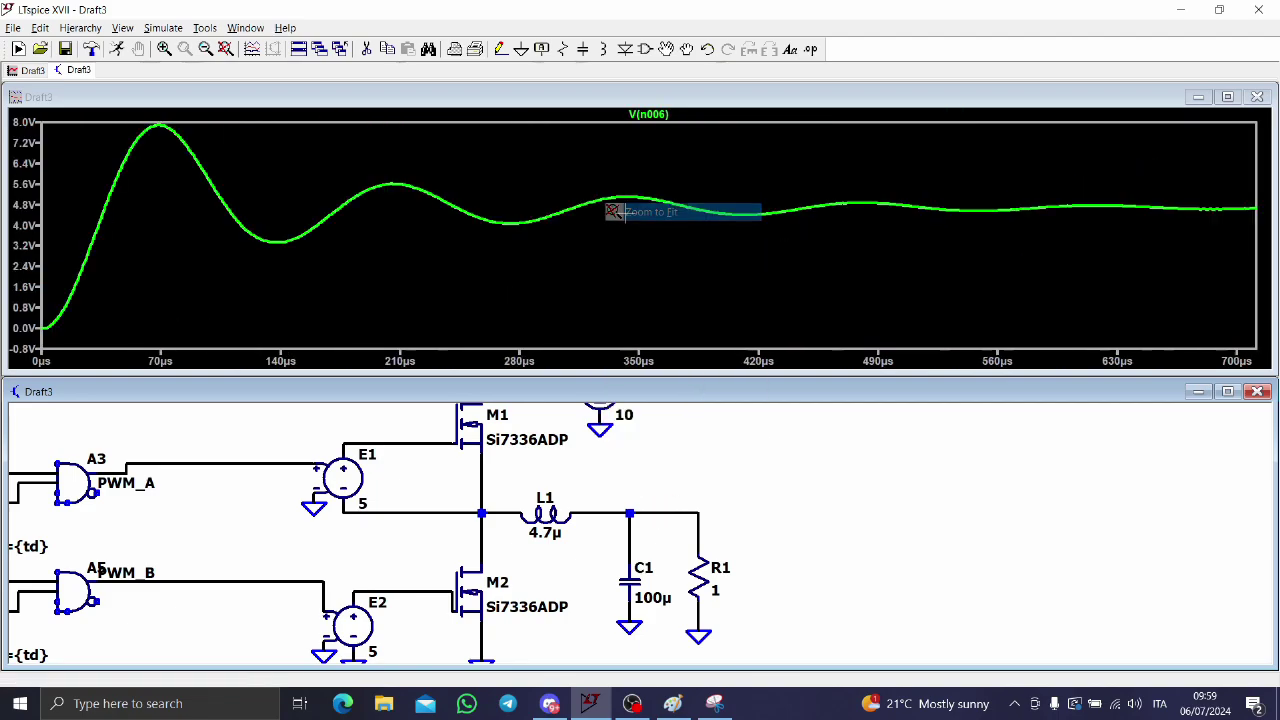
pyautogui.moveTo(1223, 200); pyautogui.dragTo(1247, 213)
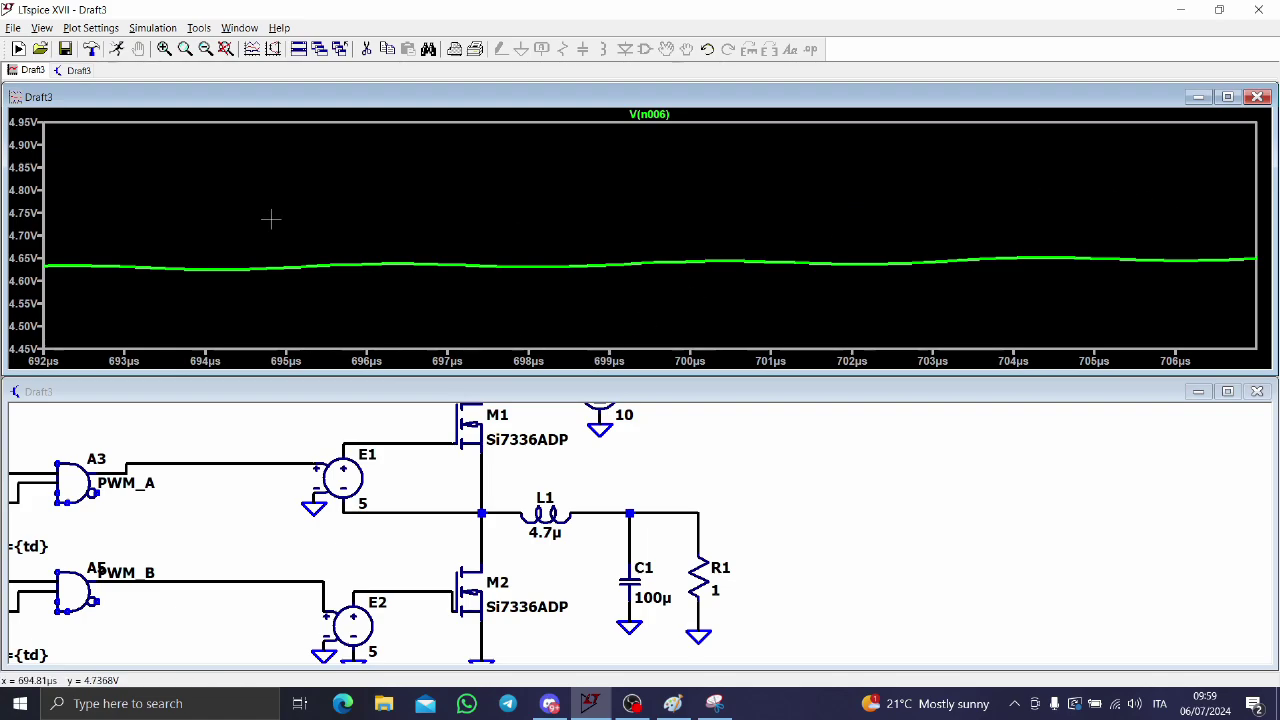
# Examine the td, Fs and D parameter directives above the triangle-wave source V1 at close range.
pyautogui.click(192, 404)
pyautogui.moveTo(209, 551); pyautogui.dragTo(648, 552)
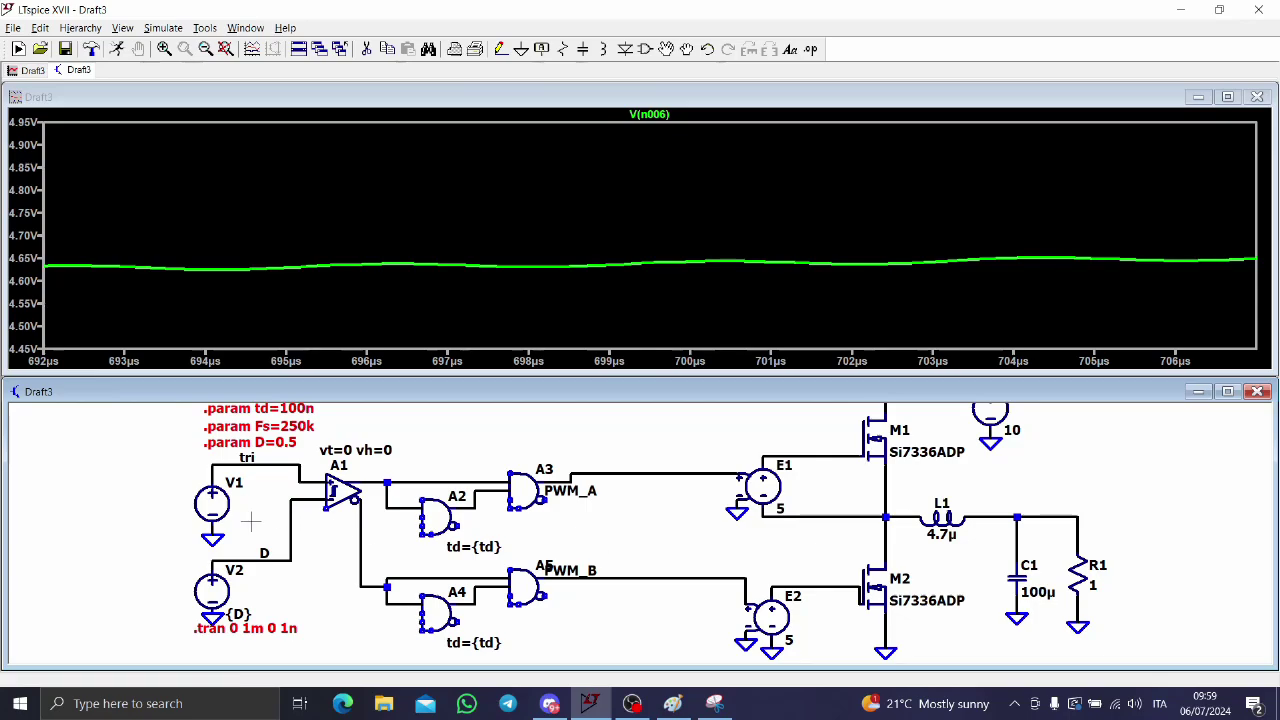
pyautogui.moveTo(304, 494); pyautogui.dragTo(314, 532)
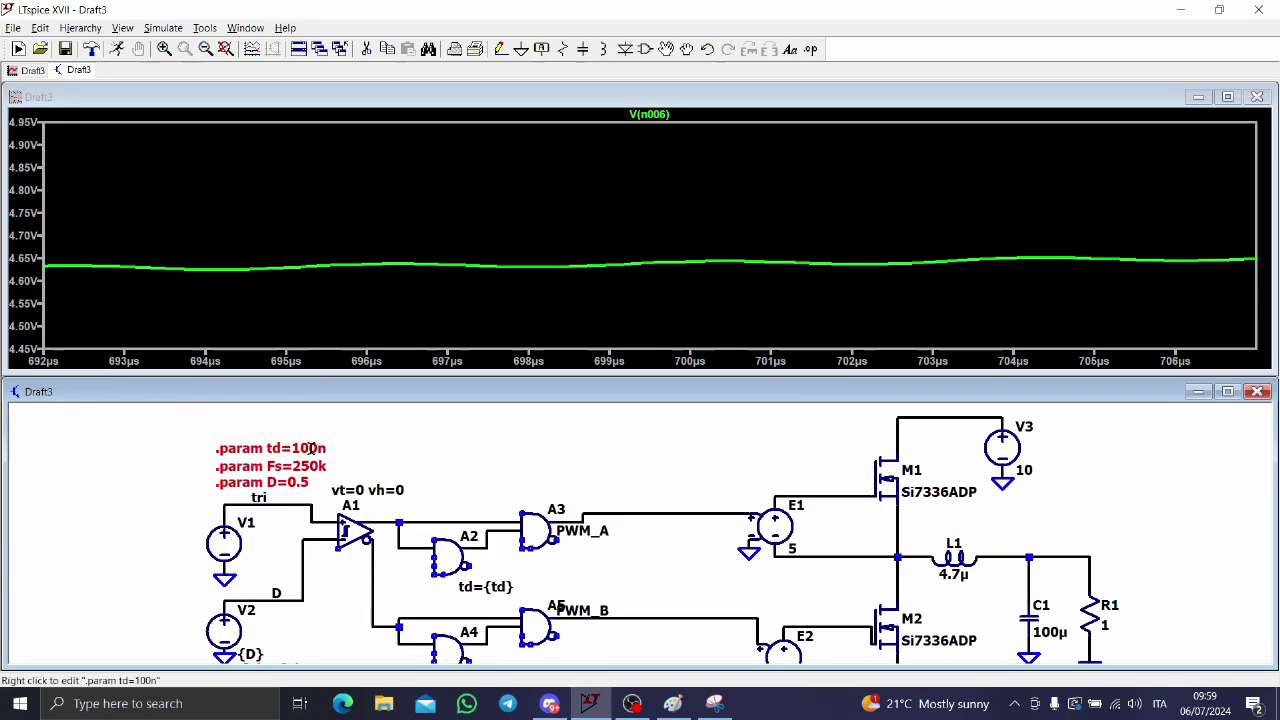
pyautogui.scroll(1, 310, 448)
pyautogui.moveTo(240, 449)
pyautogui.mouseDown()
pyautogui.moveTo(326, 449)
pyautogui.moveTo(249, 450)
pyautogui.mouseUp()
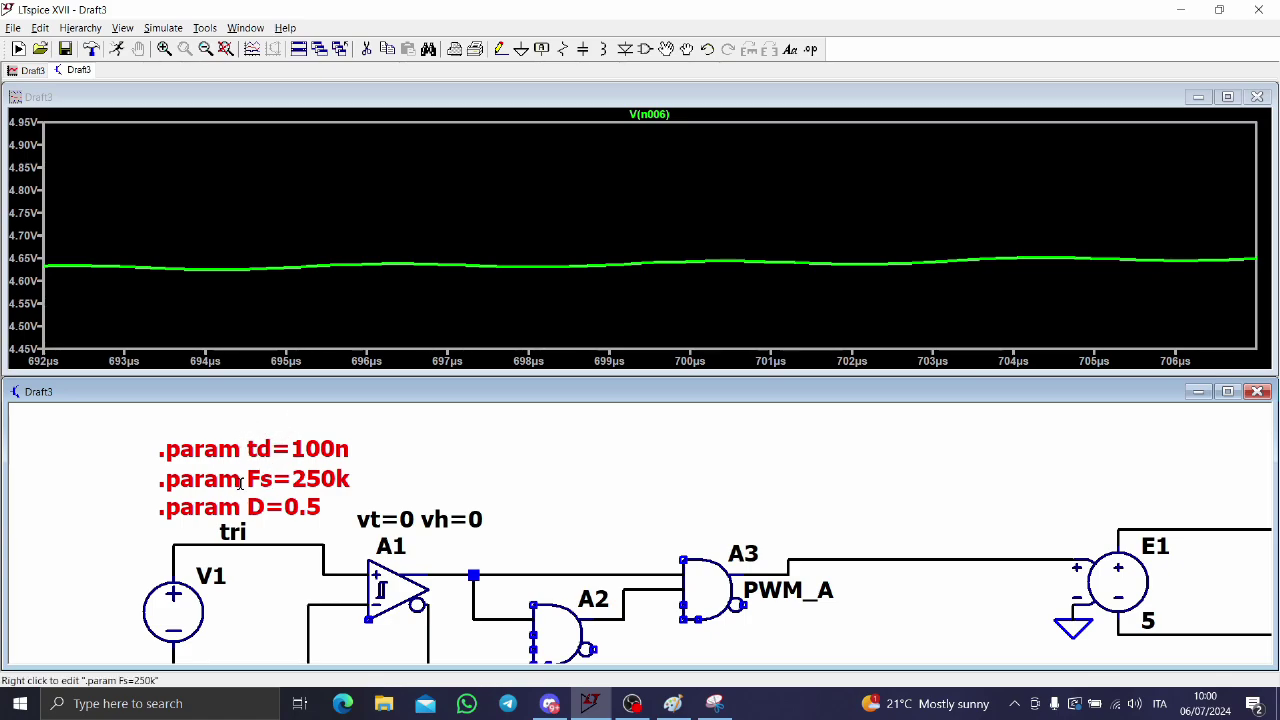
# Switch to Paint and handwrite Fs = 250 kHz on a blank area of the canvas.
pyautogui.click(672, 703)
pyautogui.scroll(-10, 614, 463)
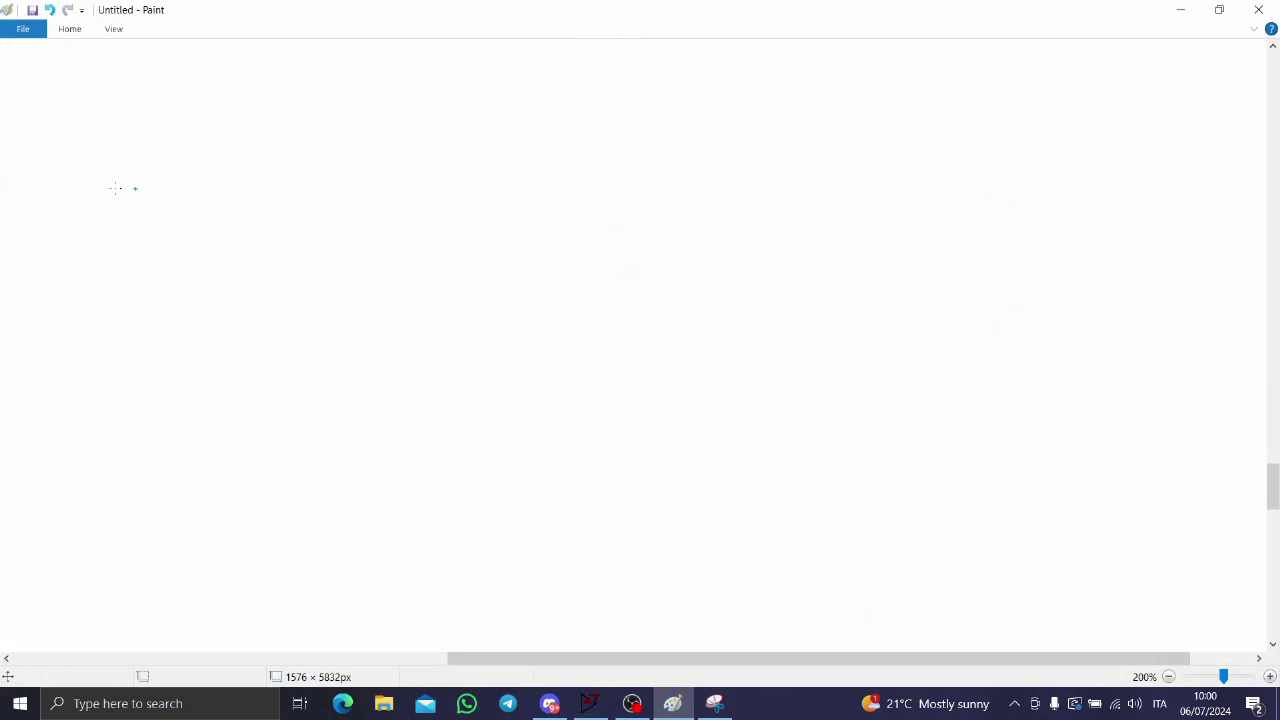
pyautogui.moveTo(69, 233); pyautogui.dragTo(120, 180)
pyautogui.moveTo(118, 224); pyautogui.dragTo(101, 243)
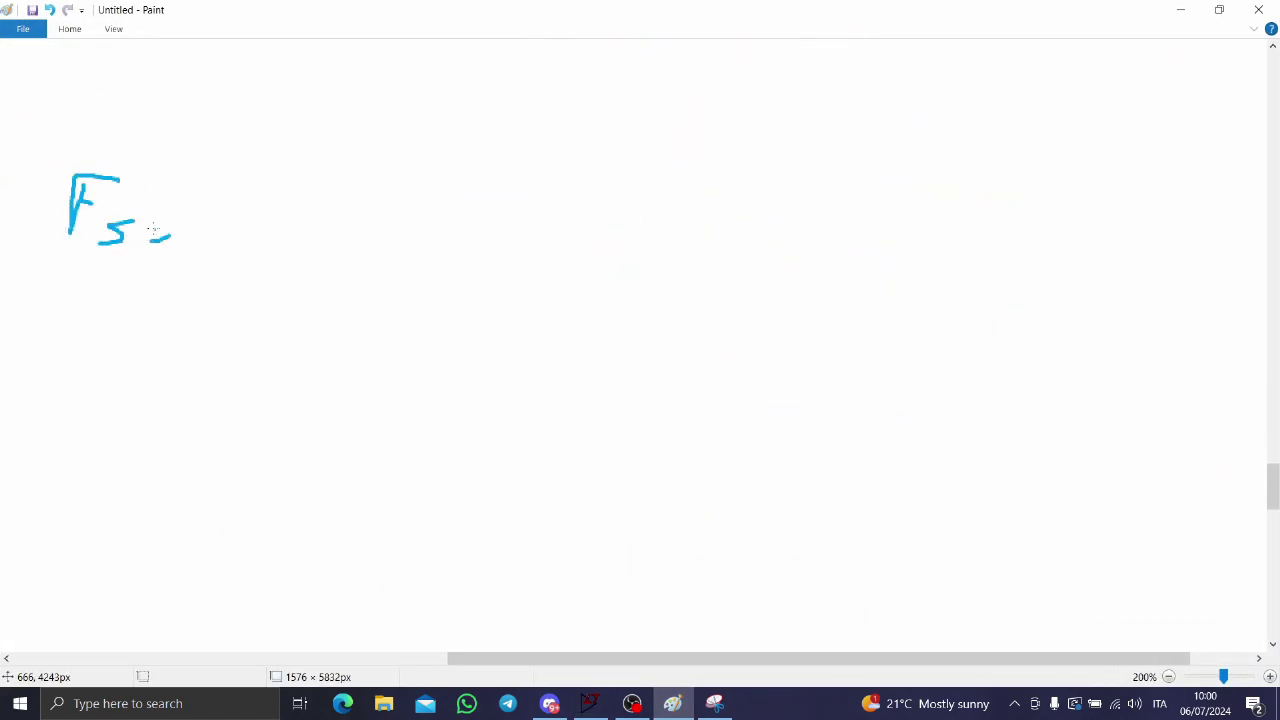
pyautogui.moveTo(208, 208)
pyautogui.mouseDown()
pyautogui.moveTo(212, 256)
pyautogui.moveTo(267, 220)
pyautogui.moveTo(248, 256)
pyautogui.mouseUp()
pyautogui.moveTo(272, 216)
pyautogui.mouseDown()
pyautogui.moveTo(258, 226)
pyautogui.moveTo(270, 256)
pyautogui.moveTo(306, 246)
pyautogui.mouseUp()
pyautogui.moveTo(326, 222)
pyautogui.mouseDown()
pyautogui.moveTo(330, 264)
pyautogui.moveTo(356, 262)
pyautogui.mouseUp()
pyautogui.moveTo(378, 226); pyautogui.dragTo(396, 240)
pyautogui.moveTo(397, 222); pyautogui.dragTo(398, 254)
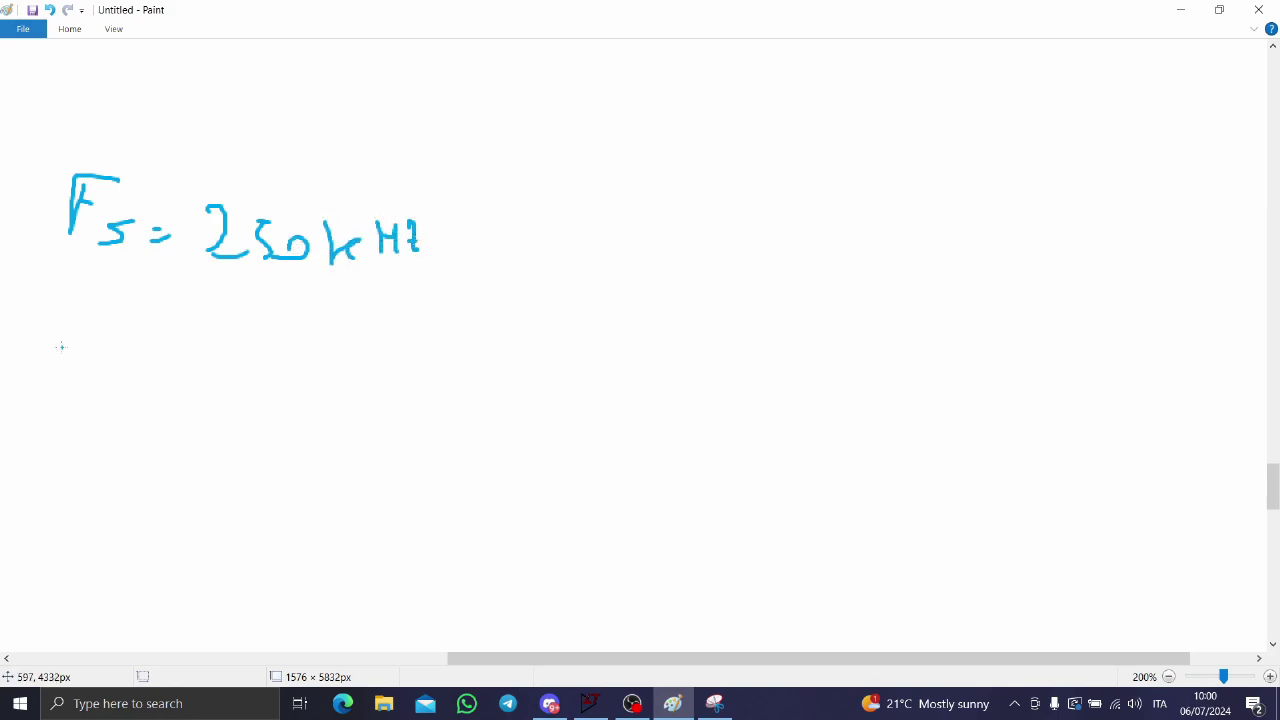
# Handwrite the switching period formula Ts = 1/Fsw beneath the frequency.
pyautogui.moveTo(86, 327); pyautogui.dragTo(85, 364)
pyautogui.moveTo(74, 308)
pyautogui.mouseDown()
pyautogui.moveTo(131, 306)
pyautogui.moveTo(126, 377)
pyautogui.mouseUp()
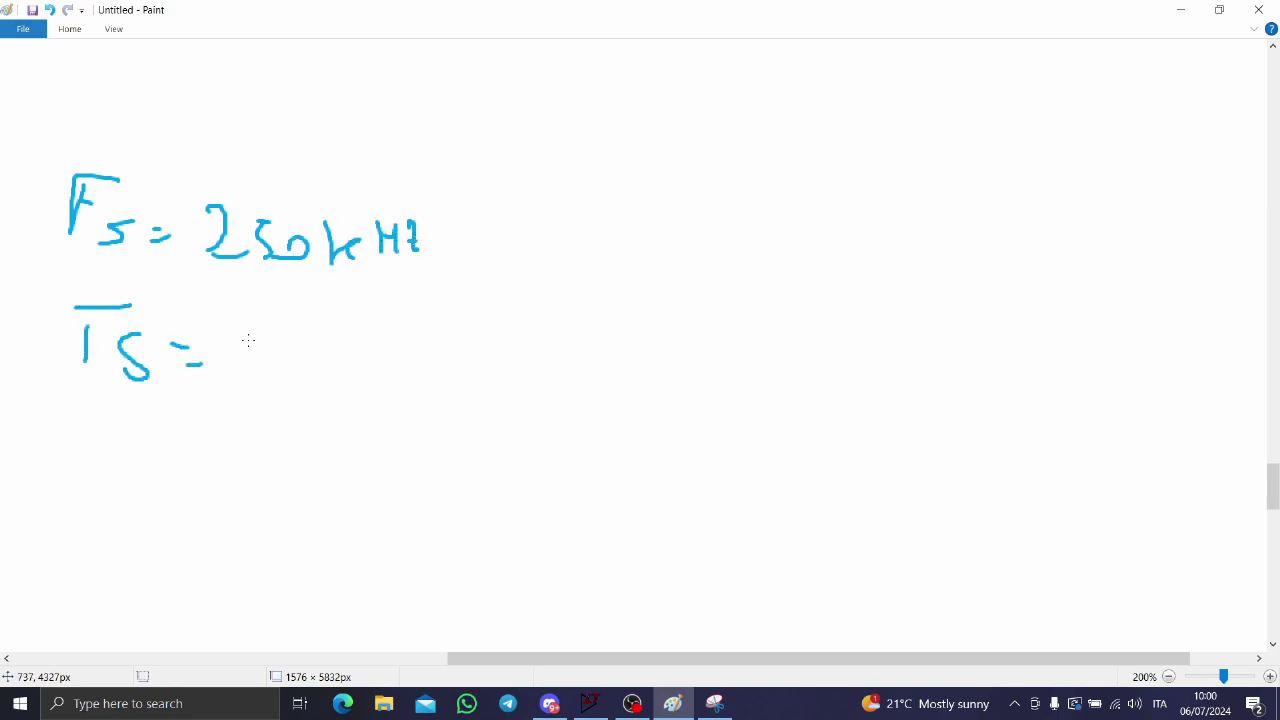
pyautogui.moveTo(330, 322)
pyautogui.mouseDown()
pyautogui.moveTo(344, 342)
pyautogui.moveTo(406, 351)
pyautogui.mouseUp()
pyautogui.moveTo(320, 358); pyautogui.dragTo(319, 414)
pyautogui.moveTo(320, 358)
pyautogui.mouseDown()
pyautogui.moveTo(382, 403)
pyautogui.moveTo(384, 387)
pyautogui.moveTo(418, 388)
pyautogui.mouseUp()
# Open the Windows Calculator and compute 1 ÷ 250000 for the switching period.
pyautogui.click(160, 692)
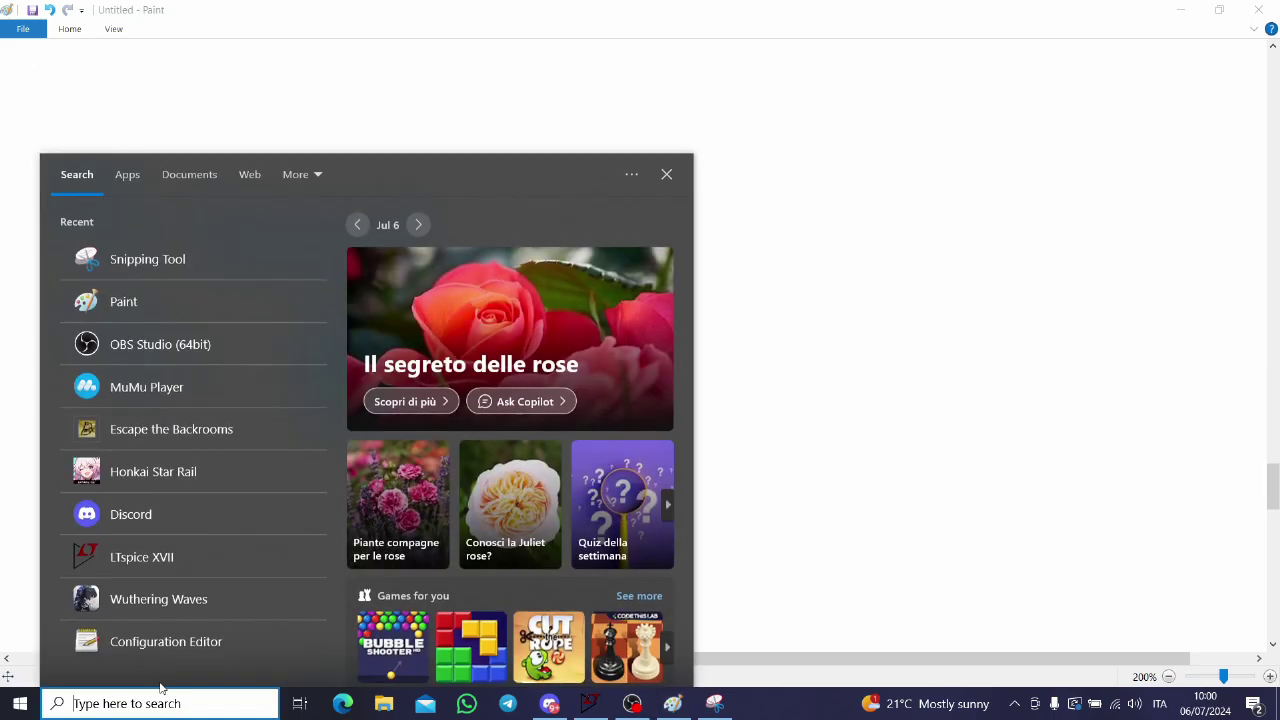
pyautogui.write('calc')
pyautogui.press('Return')
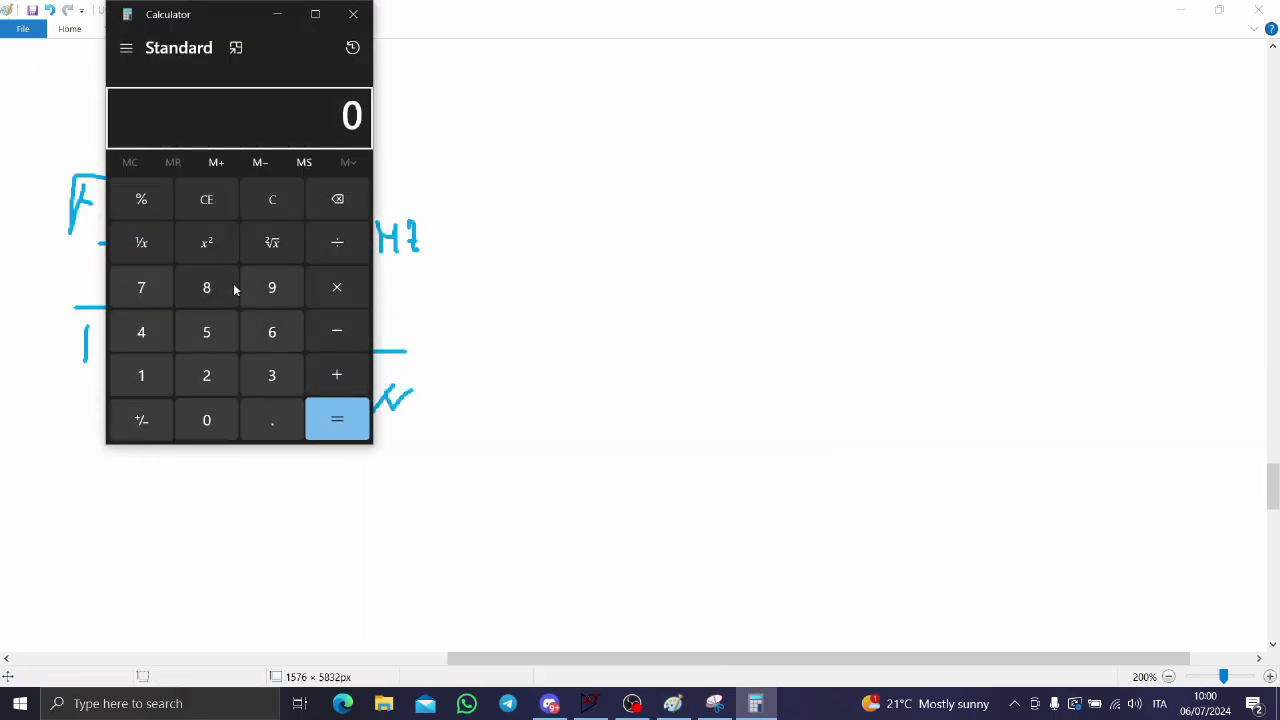
pyautogui.click(150, 380)
pyautogui.click(350, 250)
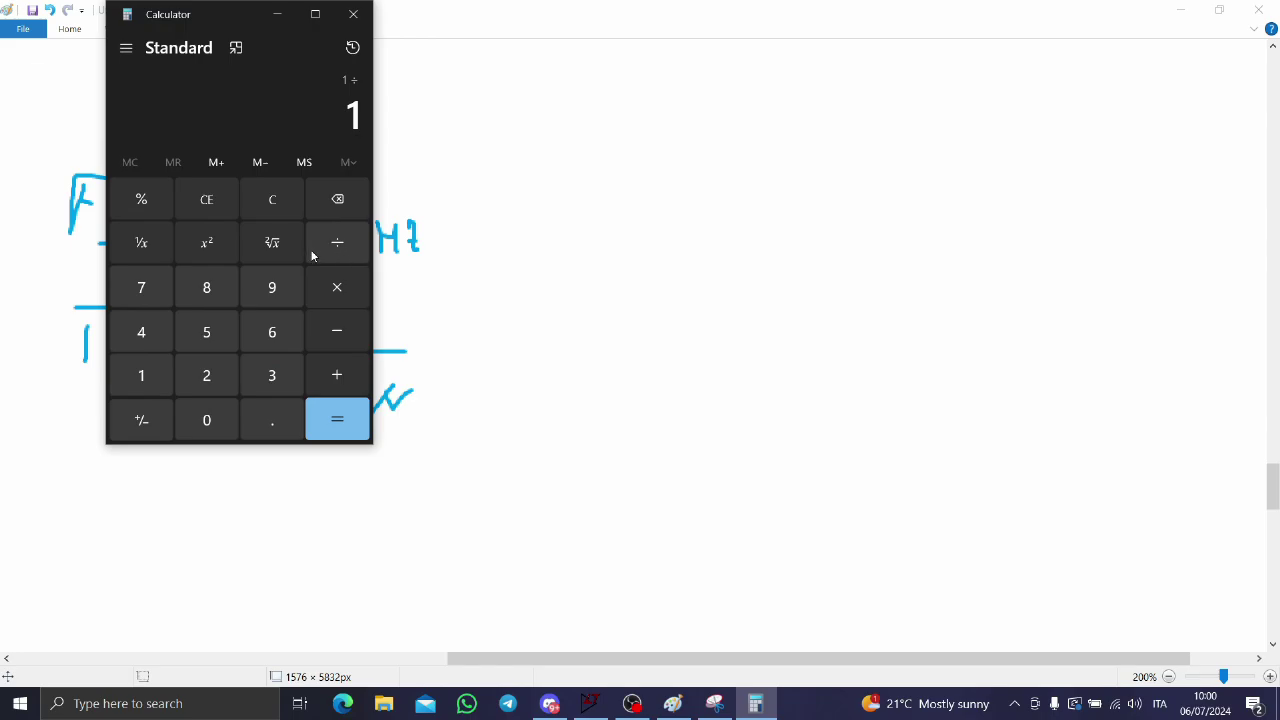
pyautogui.click(226, 378)
pyautogui.click(207, 332)
pyautogui.click(210, 425)
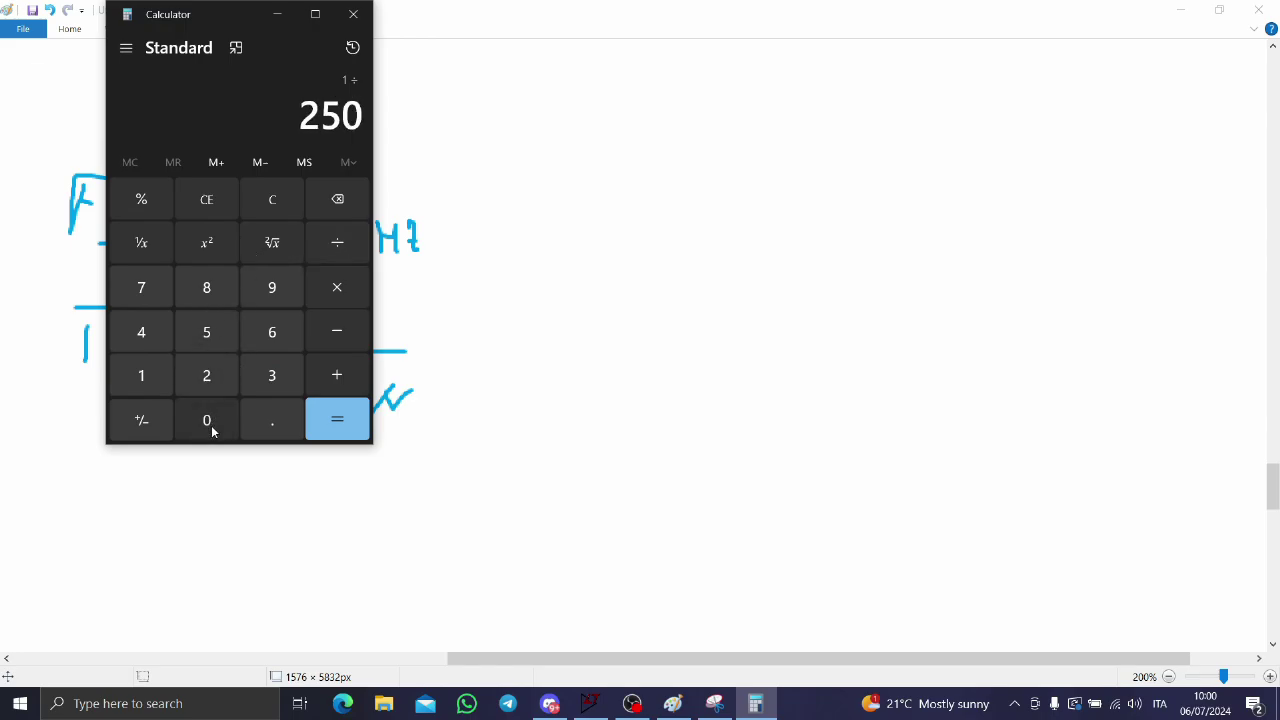
pyautogui.click(211, 425)
pyautogui.click(211, 425)
pyautogui.click(341, 429)
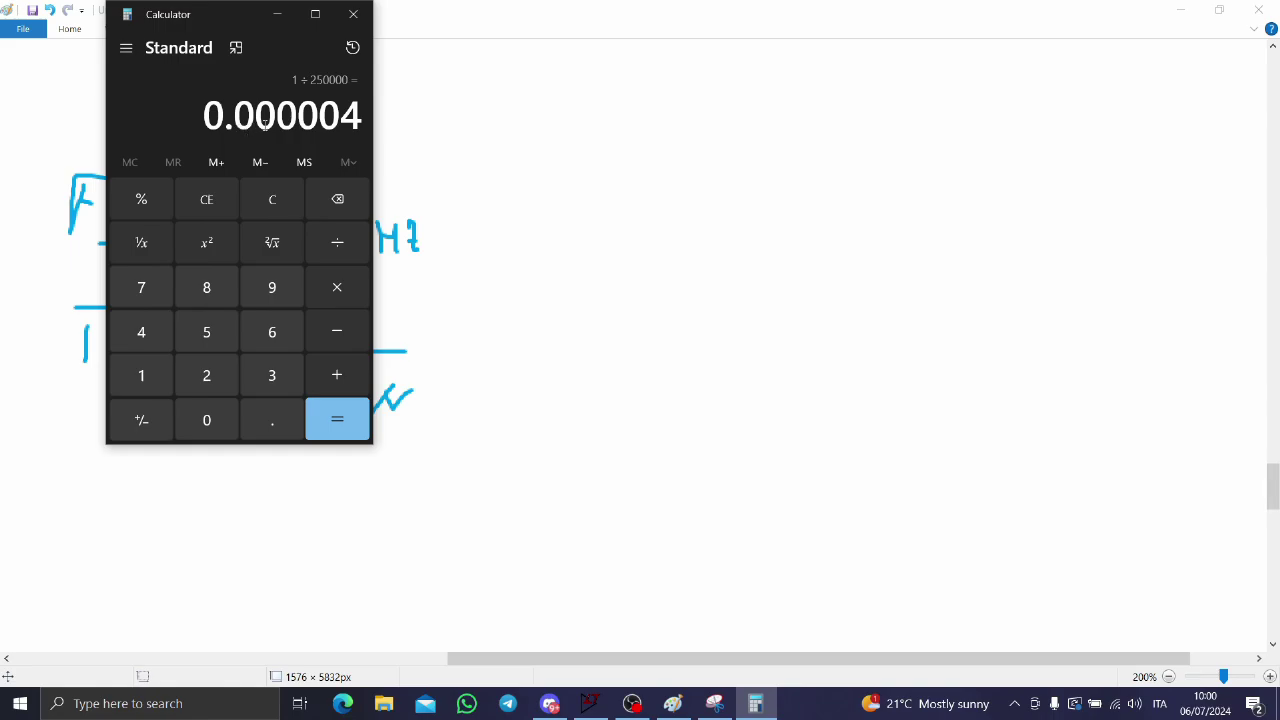
# Convert the period to microseconds by multiplying by 1000 twice, and handwrite = 4 µs after 1/Fsw in Paint.
pyautogui.click(358, 289)
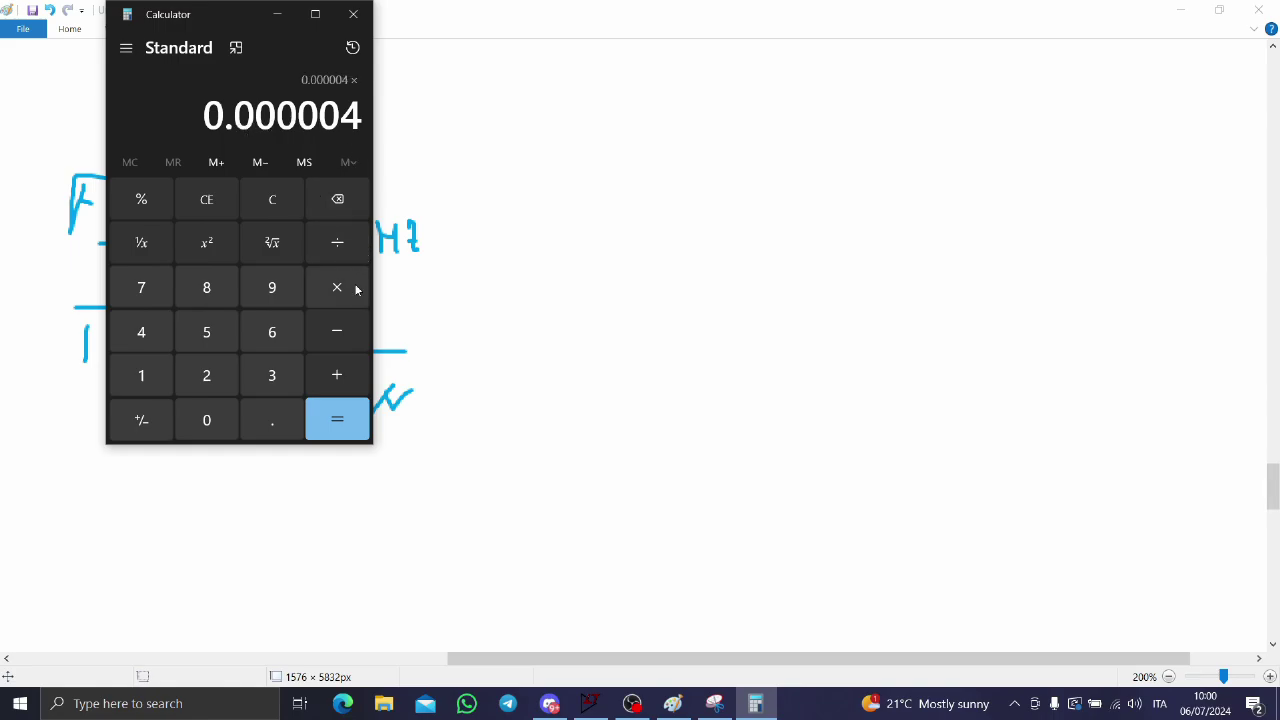
pyautogui.click(165, 380)
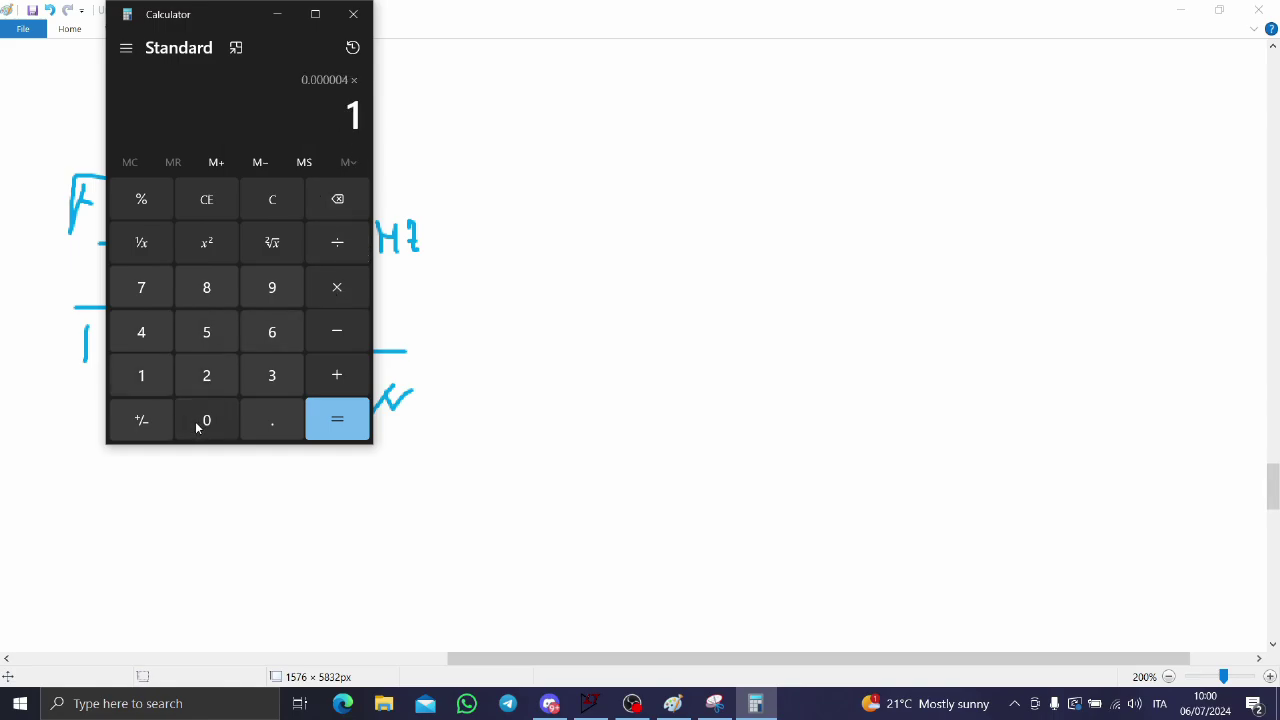
pyautogui.click(198, 425)
pyautogui.click(198, 425)
pyautogui.click(198, 425)
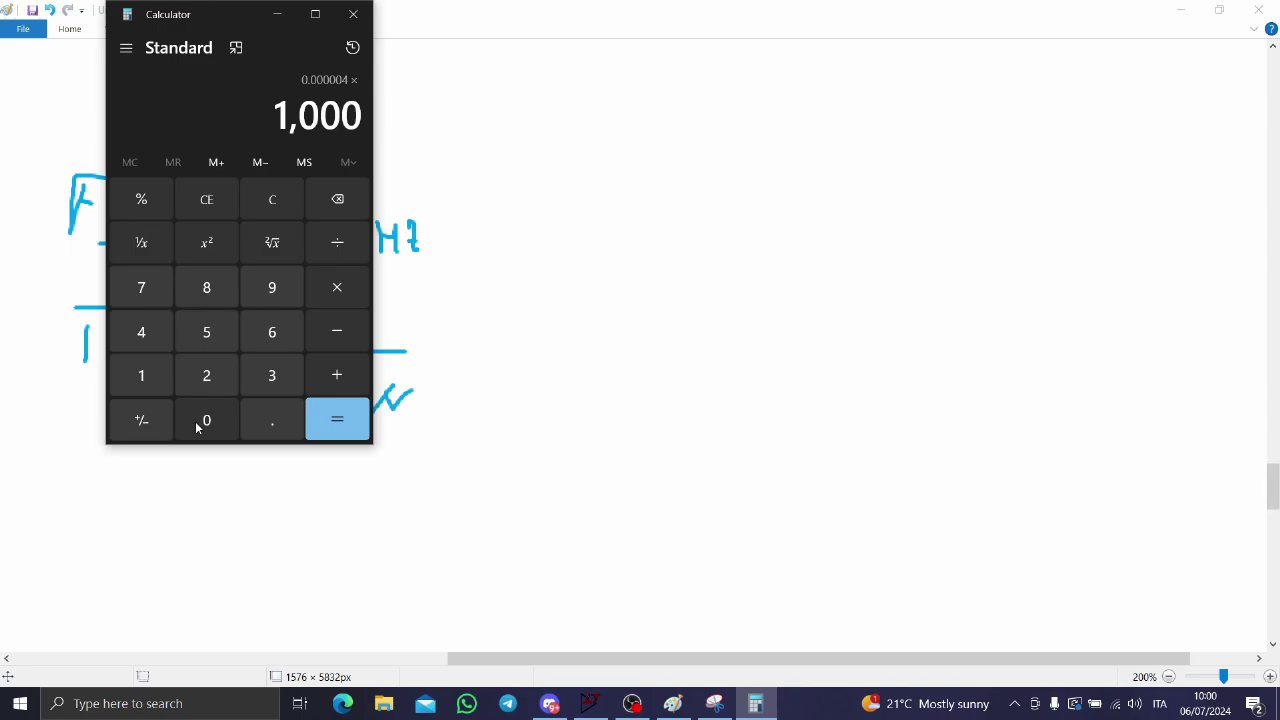
pyautogui.click(344, 421)
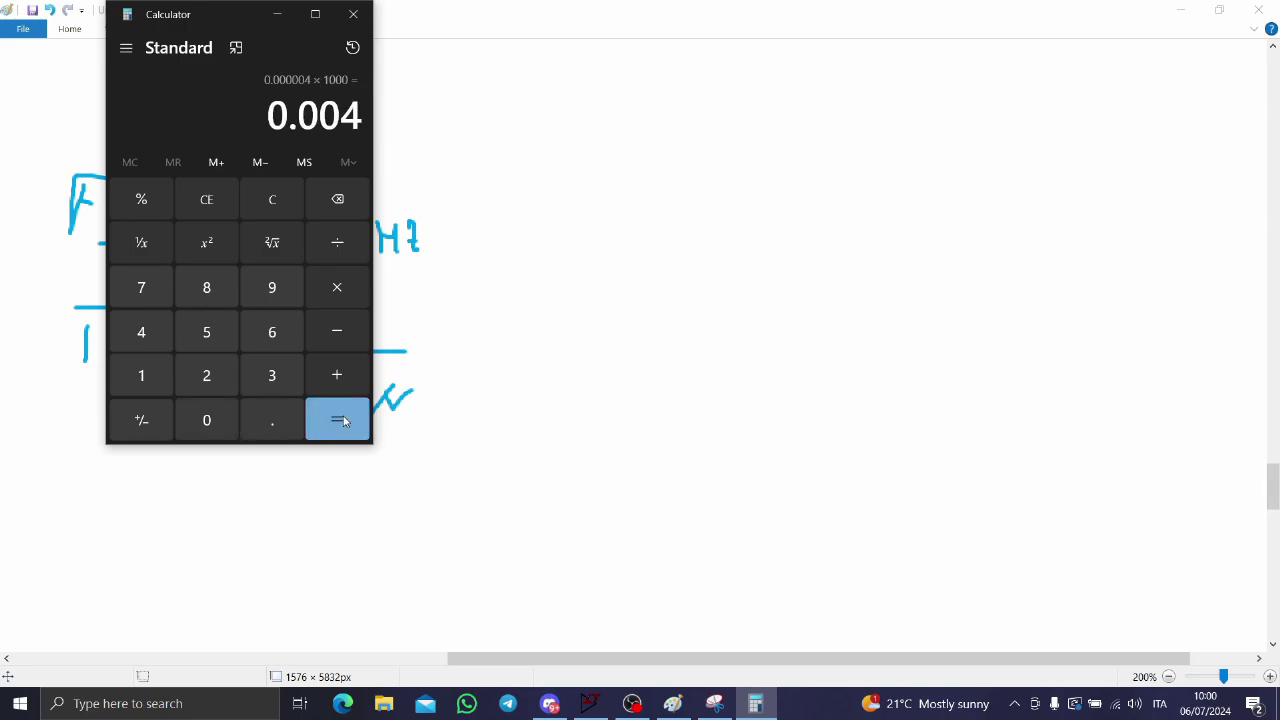
pyautogui.click(340, 287)
pyautogui.click(133, 368)
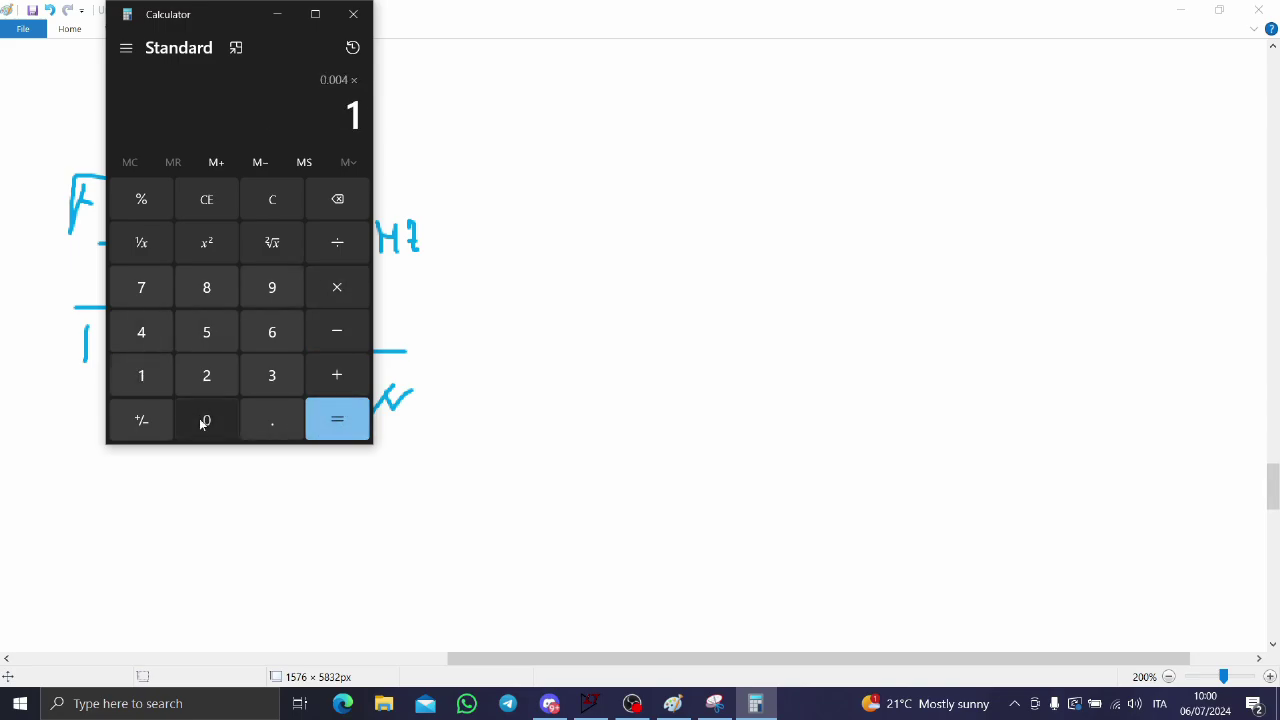
pyautogui.click(201, 424)
pyautogui.click(201, 424)
pyautogui.click(201, 424)
pyautogui.click(331, 420)
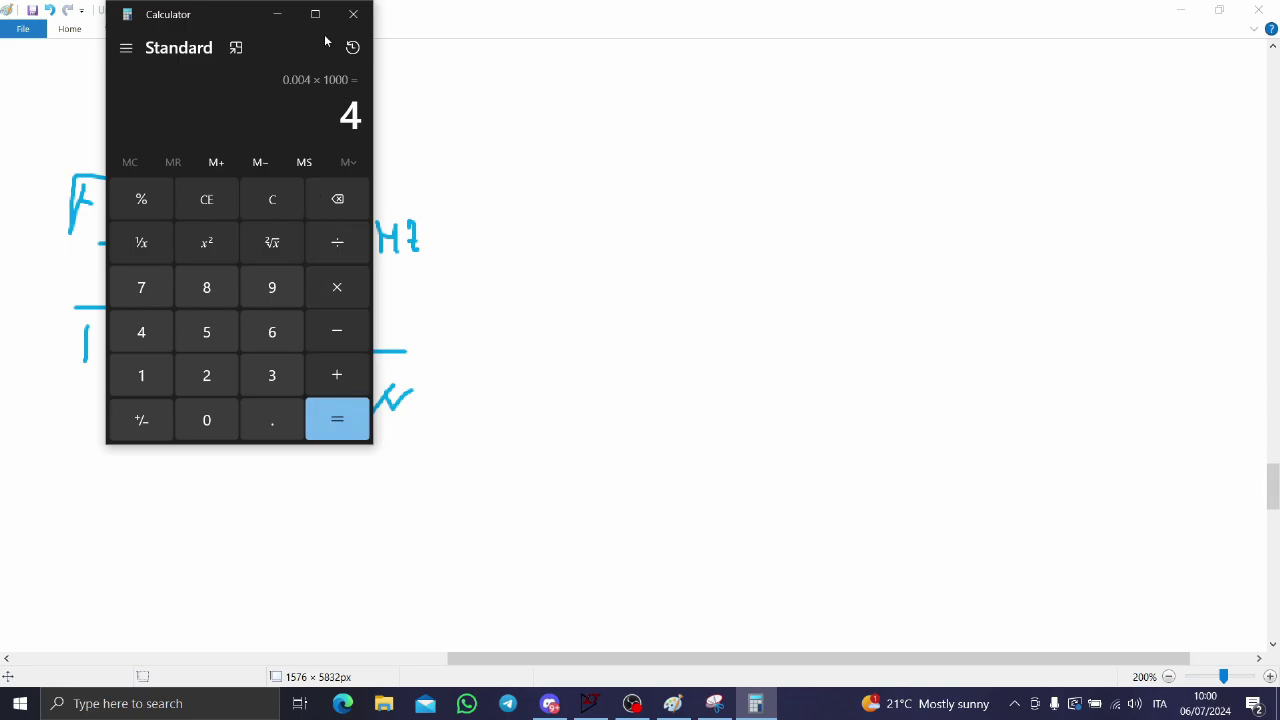
pyautogui.click(281, 14)
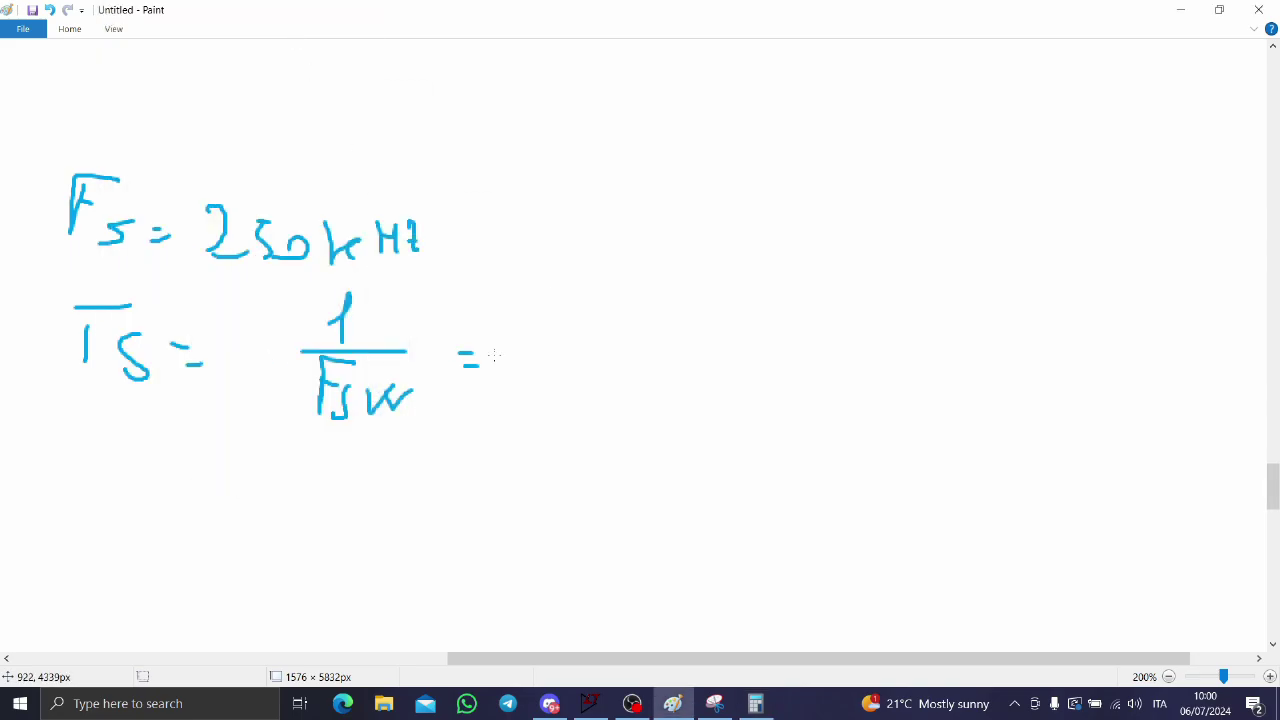
pyautogui.moveTo(540, 322)
pyautogui.mouseDown()
pyautogui.moveTo(547, 381)
pyautogui.moveTo(570, 330)
pyautogui.moveTo(632, 368)
pyautogui.mouseUp()
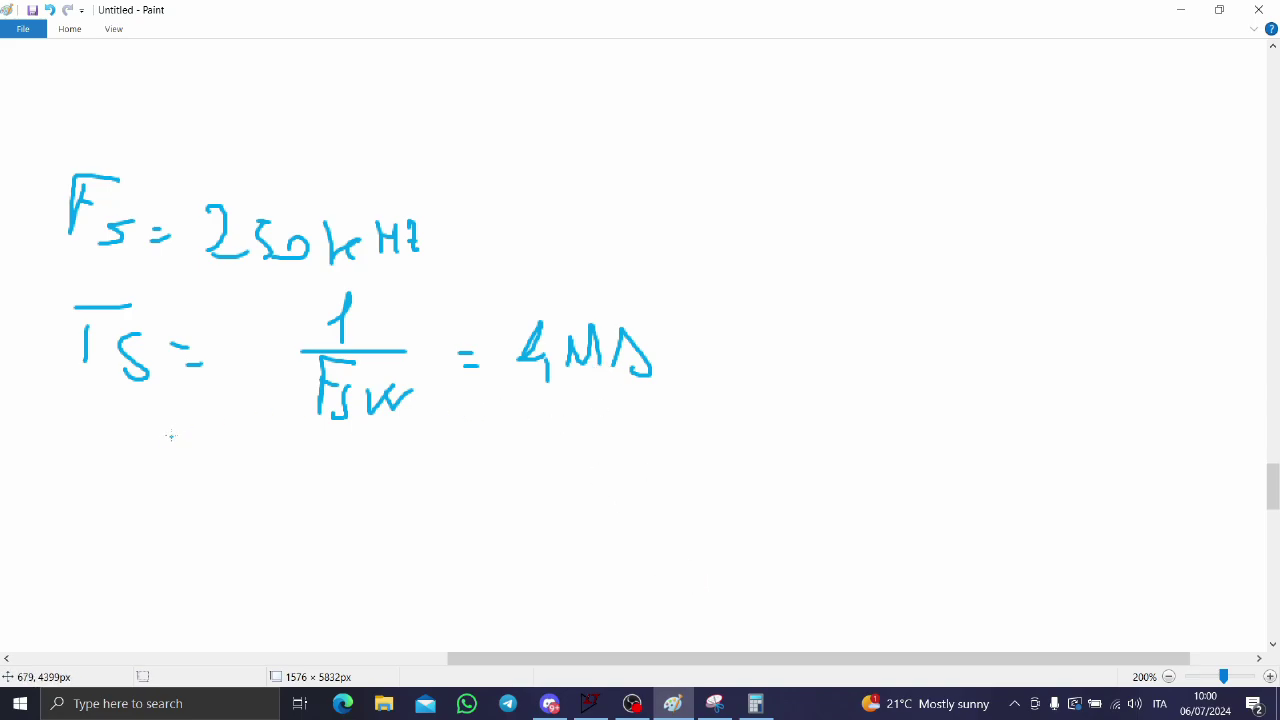
# Handwrite the dead time as 100 ns on a new line beneath the switching period.
pyautogui.moveTo(109, 483)
pyautogui.mouseDown()
pyautogui.moveTo(152, 445)
pyautogui.moveTo(153, 500)
pyautogui.mouseUp()
pyautogui.moveTo(178, 458)
pyautogui.mouseDown()
pyautogui.moveTo(177, 502)
pyautogui.moveTo(248, 496)
pyautogui.mouseUp()
pyautogui.moveTo(302, 490); pyautogui.dragTo(322, 516)
pyautogui.moveTo(358, 471); pyautogui.dragTo(372, 475)
pyautogui.moveTo(384, 505)
pyautogui.mouseDown()
pyautogui.moveTo(406, 490)
pyautogui.moveTo(418, 503)
pyautogui.mouseUp()
pyautogui.moveTo(432, 480); pyautogui.dragTo(420, 503)
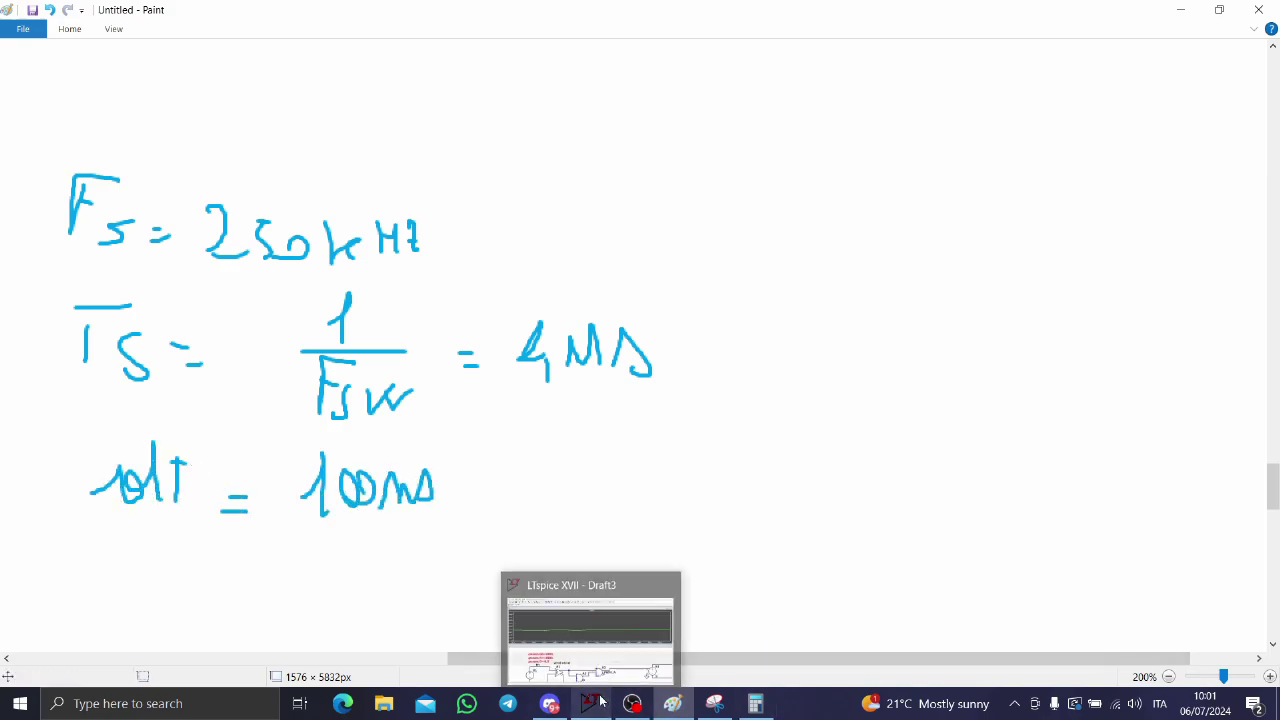
pyautogui.scroll(-3, 236, 458)
pyautogui.scroll(3, 209, 471)
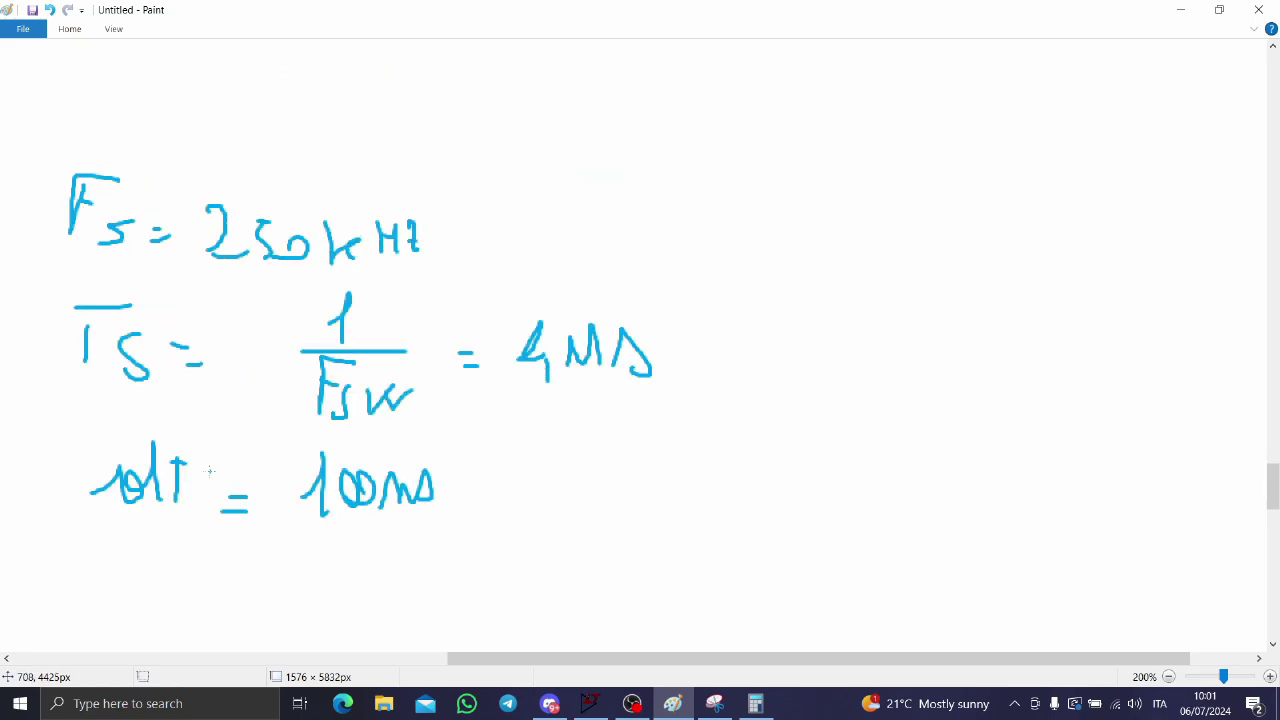
# Handwrite the on-time formula Ton = D·Ts and its result beneath the dead time.
pyautogui.scroll(-6, 150, 380)
pyautogui.moveTo(122, 280)
pyautogui.mouseDown()
pyautogui.moveTo(176, 325)
pyautogui.moveTo(185, 307)
pyautogui.moveTo(232, 340)
pyautogui.mouseUp()
pyautogui.moveTo(236, 336); pyautogui.dragTo(262, 326)
pyautogui.scroll(3, 255, 330)
pyautogui.moveTo(320, 428); pyautogui.dragTo(318, 476)
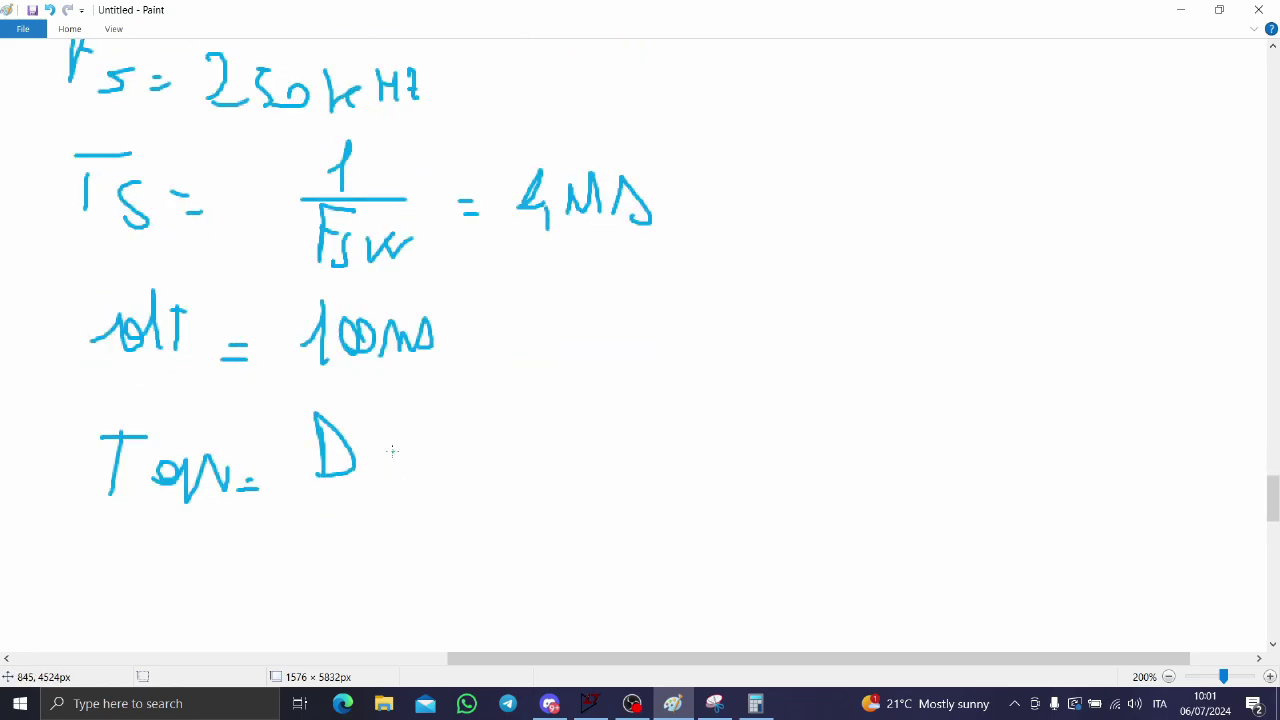
pyautogui.moveTo(396, 418); pyautogui.dragTo(432, 416)
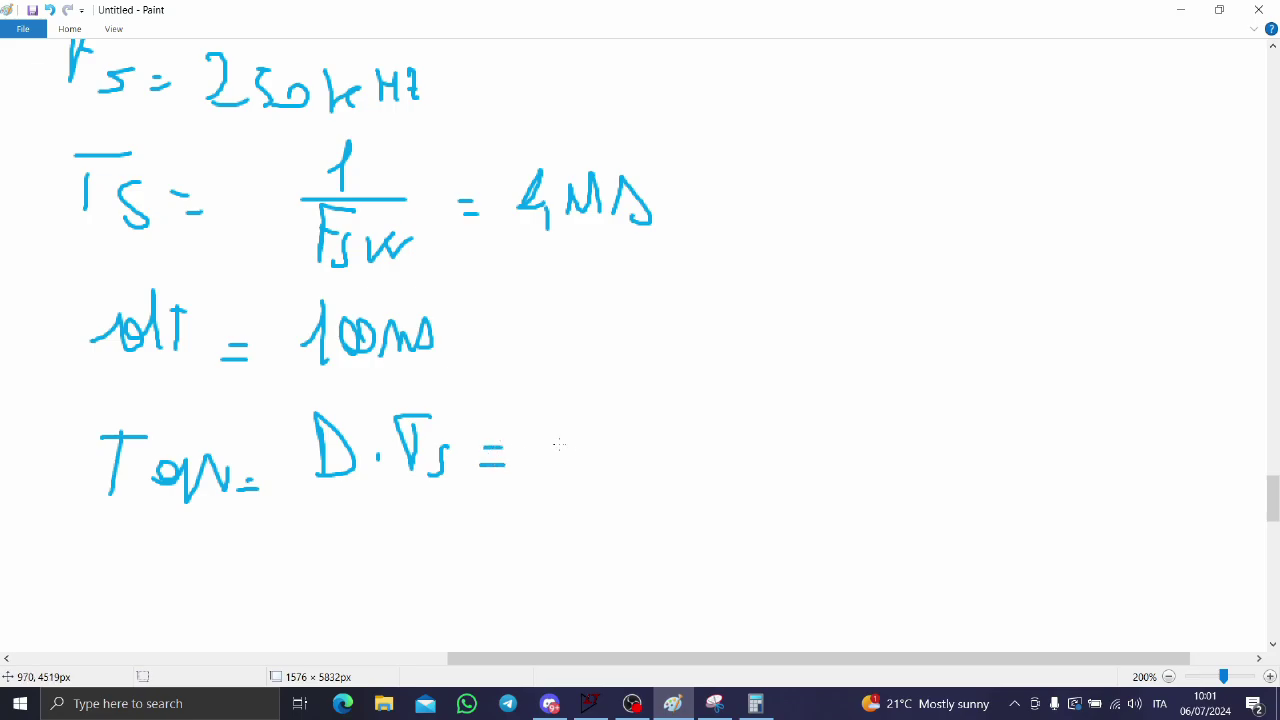
pyautogui.moveTo(569, 410)
pyautogui.mouseDown()
pyautogui.moveTo(582, 441)
pyautogui.moveTo(648, 468)
pyautogui.mouseUp()
# Switch back to LTspice and plot only the PWM_A voltage from the wire between A3 and E1.
pyautogui.click(590, 703)
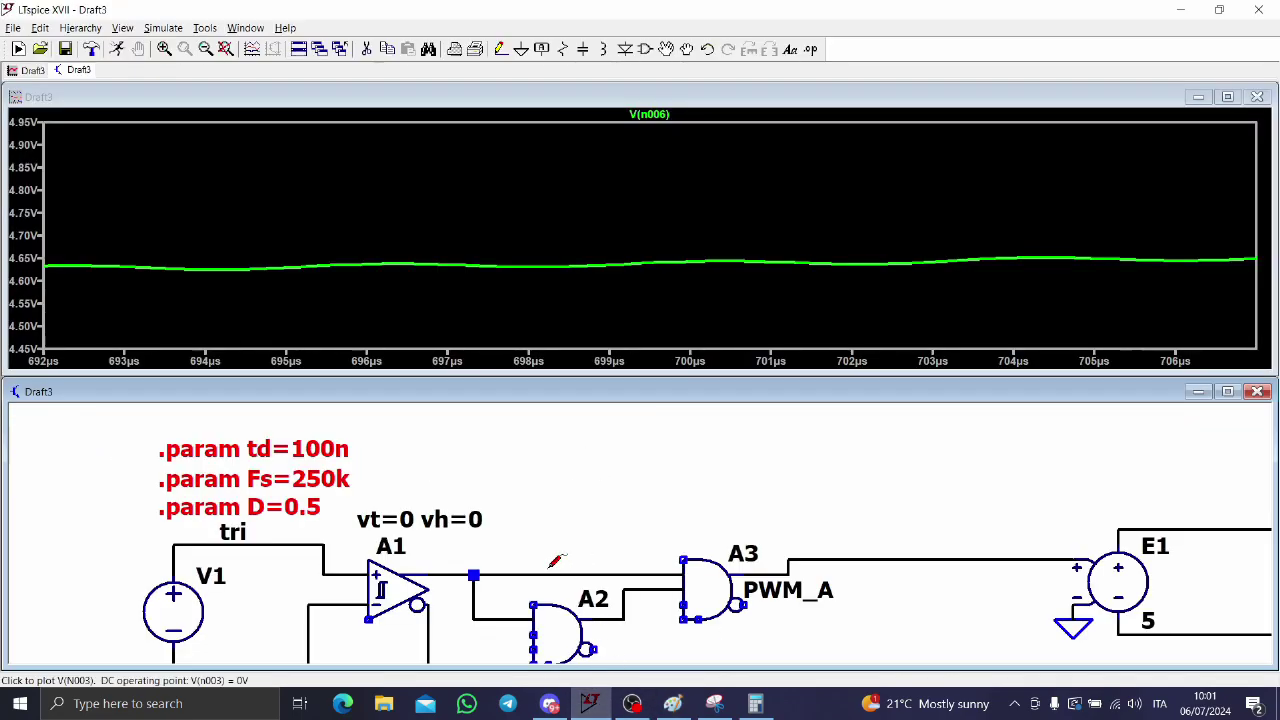
pyautogui.moveTo(557, 563); pyautogui.dragTo(403, 455)
pyautogui.click(795, 492)
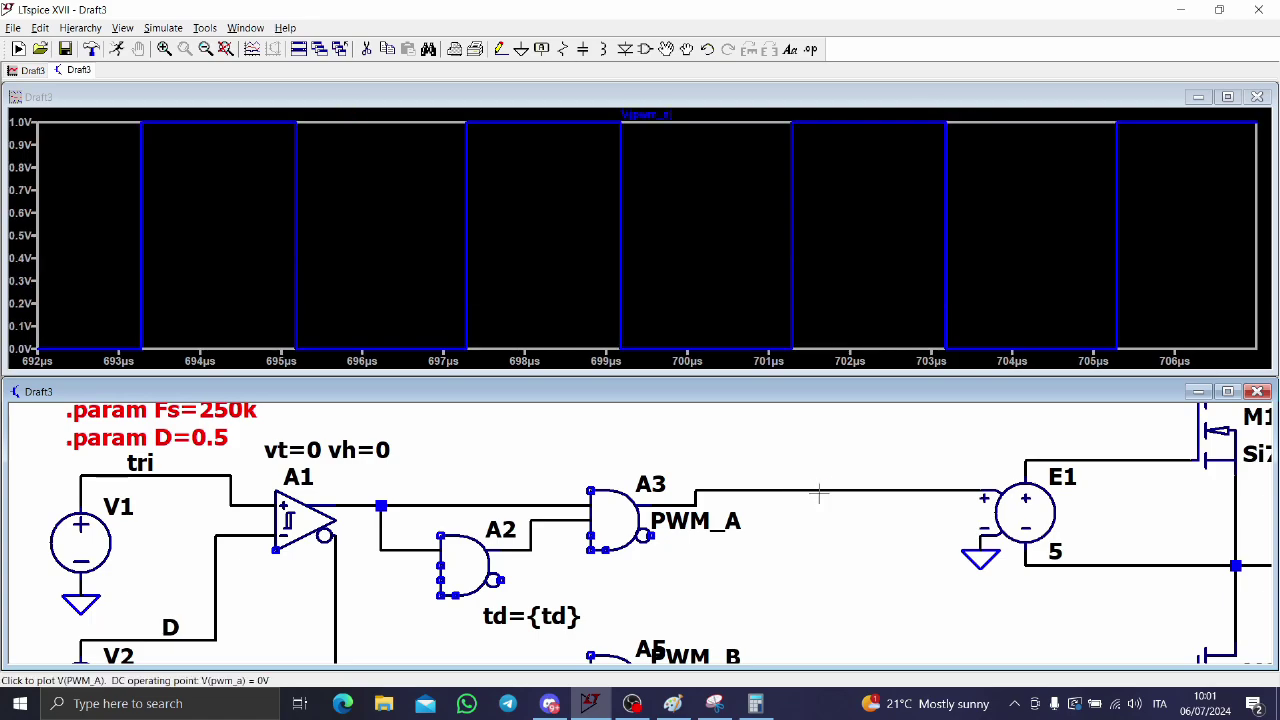
# Measure a PWM_A pulse's on-time by placing two cursors on its rising and falling edges.
pyautogui.click(668, 114)
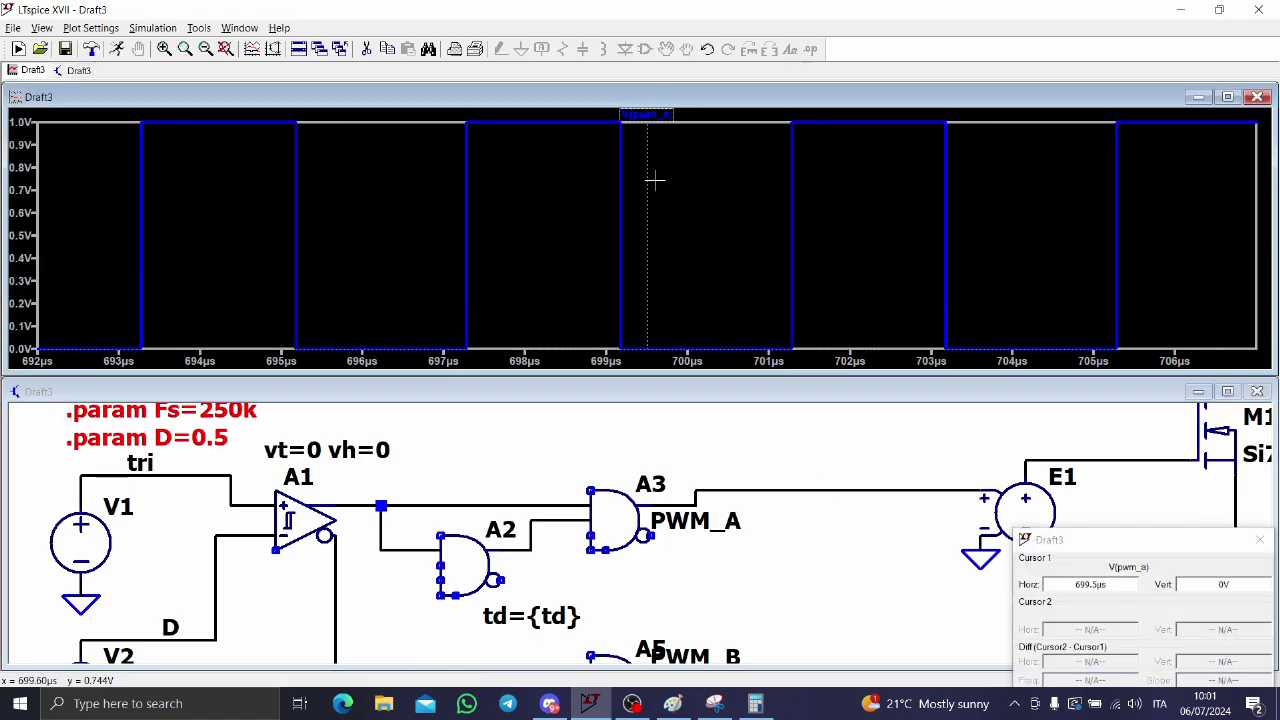
pyautogui.moveTo(646, 180); pyautogui.dragTo(469, 168)
pyautogui.click(649, 114)
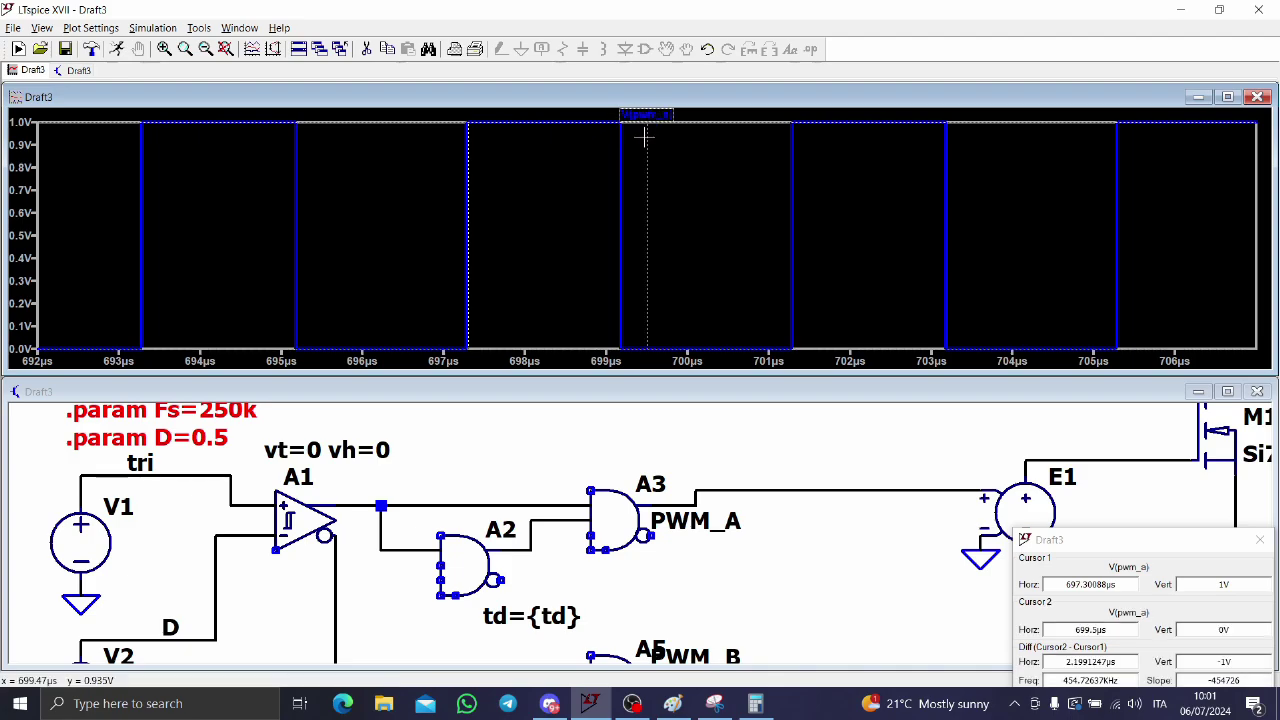
pyautogui.moveTo(646, 134); pyautogui.dragTo(622, 171)
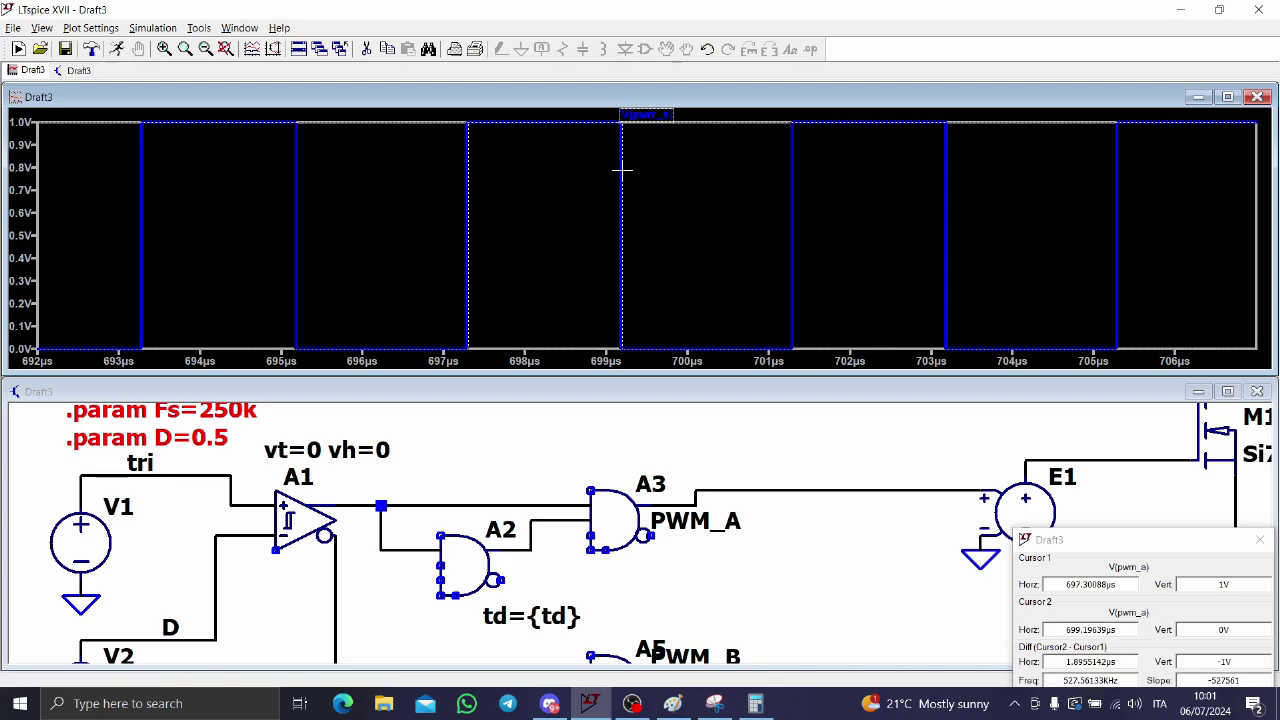
# Switch to Paint and handwrite the reduced on-time formula Ton_Red = D·Ts − Td = 1.9 µs beneath the Ton line.
pyautogui.moveTo(1101, 646); pyautogui.dragTo(912, 545)
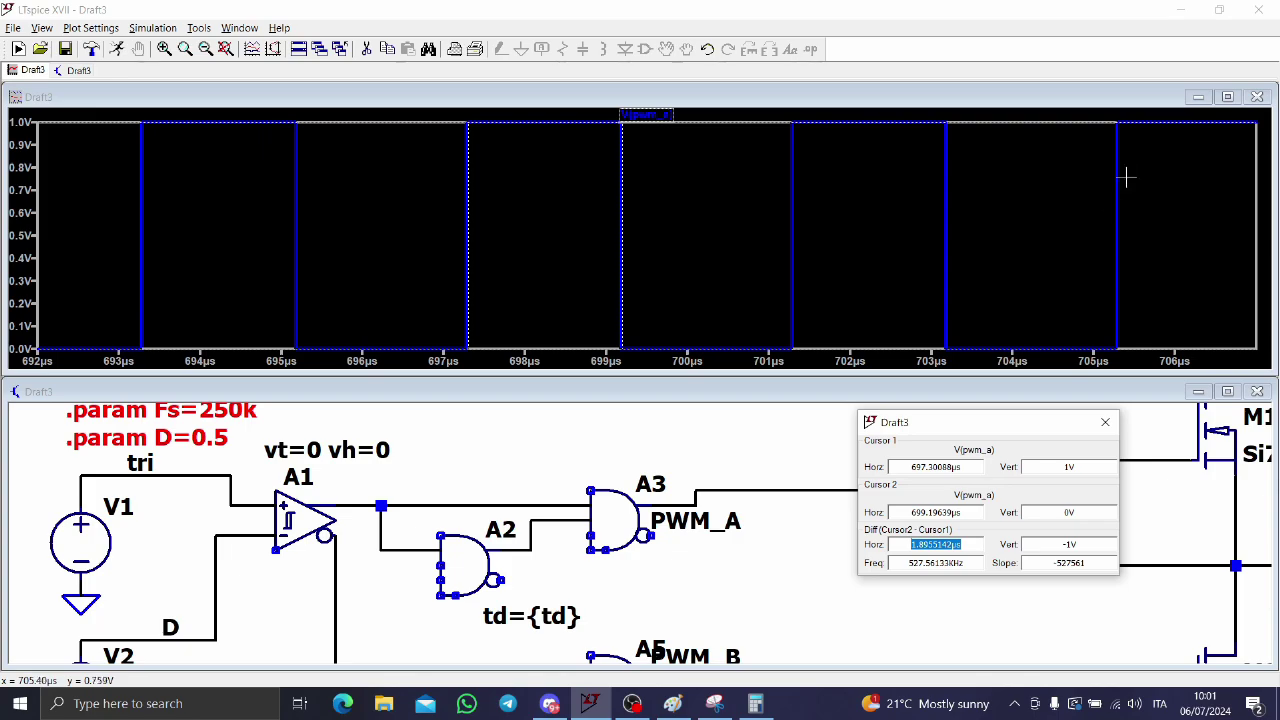
pyautogui.click(1181, 9)
pyautogui.scroll(-3, 405, 500)
pyautogui.moveTo(108, 373)
pyautogui.mouseDown()
pyautogui.moveTo(97, 450)
pyautogui.moveTo(147, 373)
pyautogui.mouseUp()
pyautogui.moveTo(145, 432)
pyautogui.mouseDown()
pyautogui.moveTo(180, 449)
pyautogui.moveTo(203, 429)
pyautogui.moveTo(235, 459)
pyautogui.moveTo(280, 455)
pyautogui.moveTo(317, 433)
pyautogui.moveTo(322, 405)
pyautogui.moveTo(332, 458)
pyautogui.mouseUp()
pyautogui.moveTo(366, 448); pyautogui.dragTo(380, 455)
pyautogui.moveTo(454, 458)
pyautogui.mouseDown()
pyautogui.moveTo(450, 398)
pyautogui.moveTo(455, 457)
pyautogui.mouseUp()
pyautogui.click(505, 432)
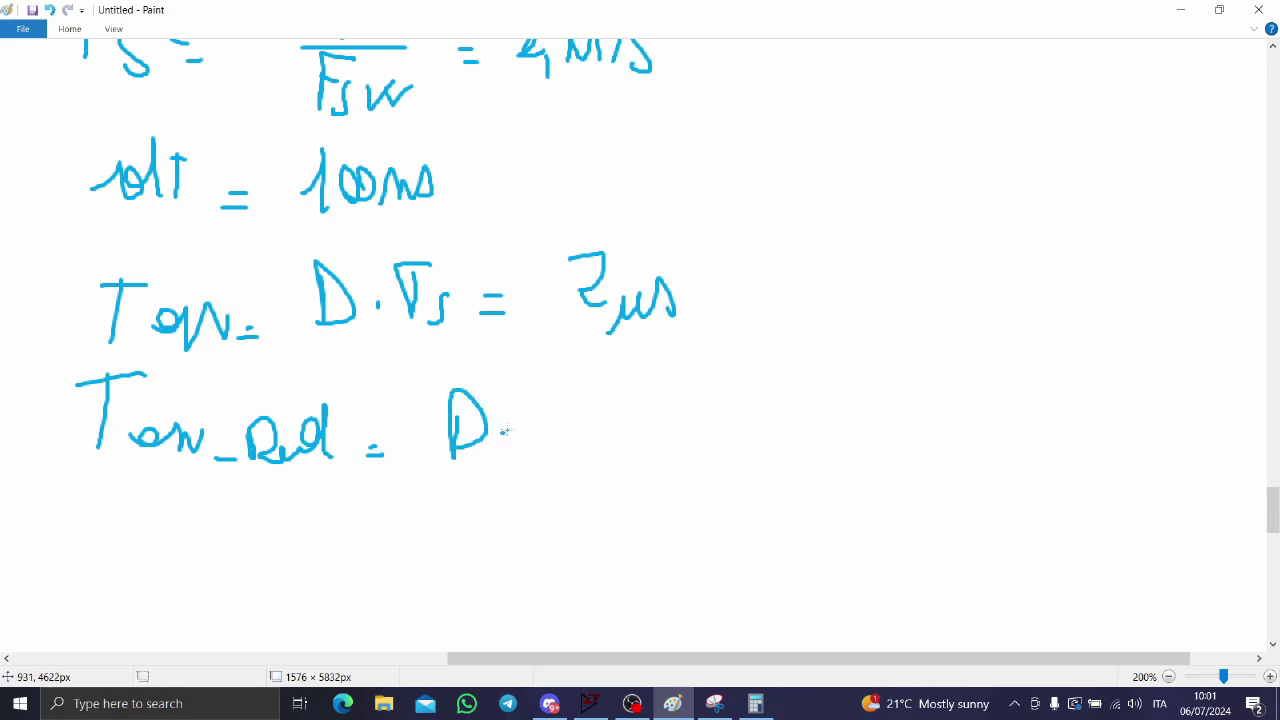
pyautogui.moveTo(522, 408); pyautogui.dragTo(520, 456)
pyautogui.moveTo(508, 404)
pyautogui.mouseDown()
pyautogui.moveTo(524, 450)
pyautogui.moveTo(536, 402)
pyautogui.mouseUp()
pyautogui.moveTo(562, 460); pyautogui.dragTo(572, 429)
pyautogui.moveTo(686, 400)
pyautogui.mouseDown()
pyautogui.moveTo(679, 457)
pyautogui.moveTo(717, 405)
pyautogui.moveTo(734, 443)
pyautogui.moveTo(754, 395)
pyautogui.moveTo(757, 466)
pyautogui.mouseUp()
pyautogui.moveTo(848, 462)
pyautogui.mouseDown()
pyautogui.moveTo(975, 418)
pyautogui.moveTo(966, 470)
pyautogui.moveTo(1052, 440)
pyautogui.moveTo(1062, 452)
pyautogui.mouseUp()
# Handwrite the reduced duty cycle Dred as the fraction 1.9 µs over 4 µs beneath the reduced on-time.
pyautogui.scroll(6, 1010, 455)
pyautogui.scroll(-3, 950, 450)
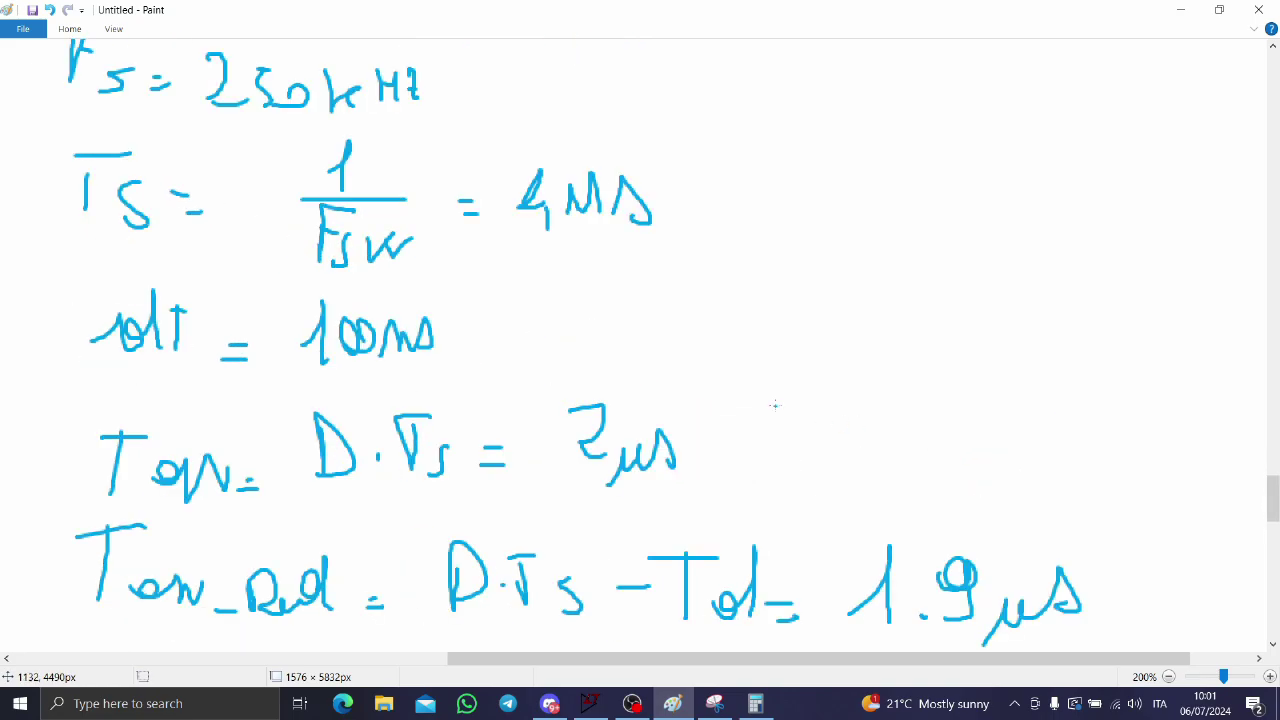
pyautogui.scroll(-3, 765, 405)
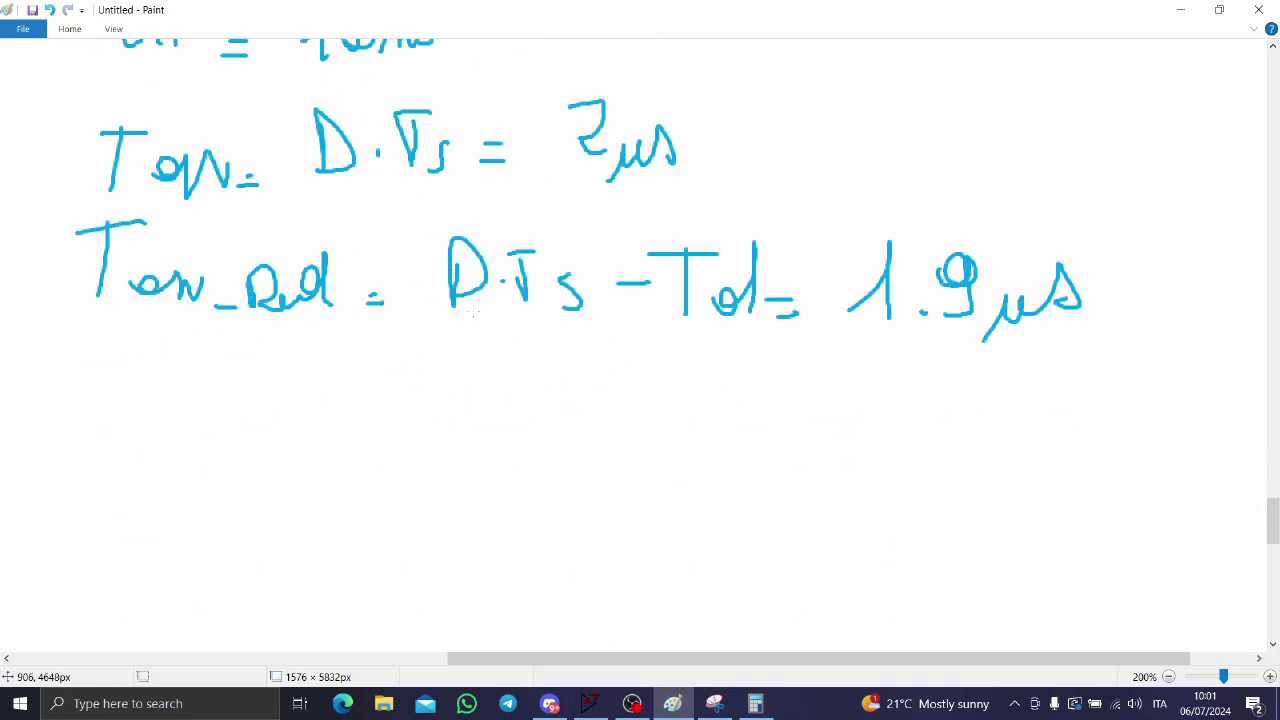
pyautogui.moveTo(190, 392); pyautogui.dragTo(184, 490)
pyautogui.moveTo(263, 497)
pyautogui.mouseDown()
pyautogui.moveTo(358, 436)
pyautogui.moveTo(346, 508)
pyautogui.mouseUp()
pyautogui.moveTo(389, 499); pyautogui.dragTo(403, 498)
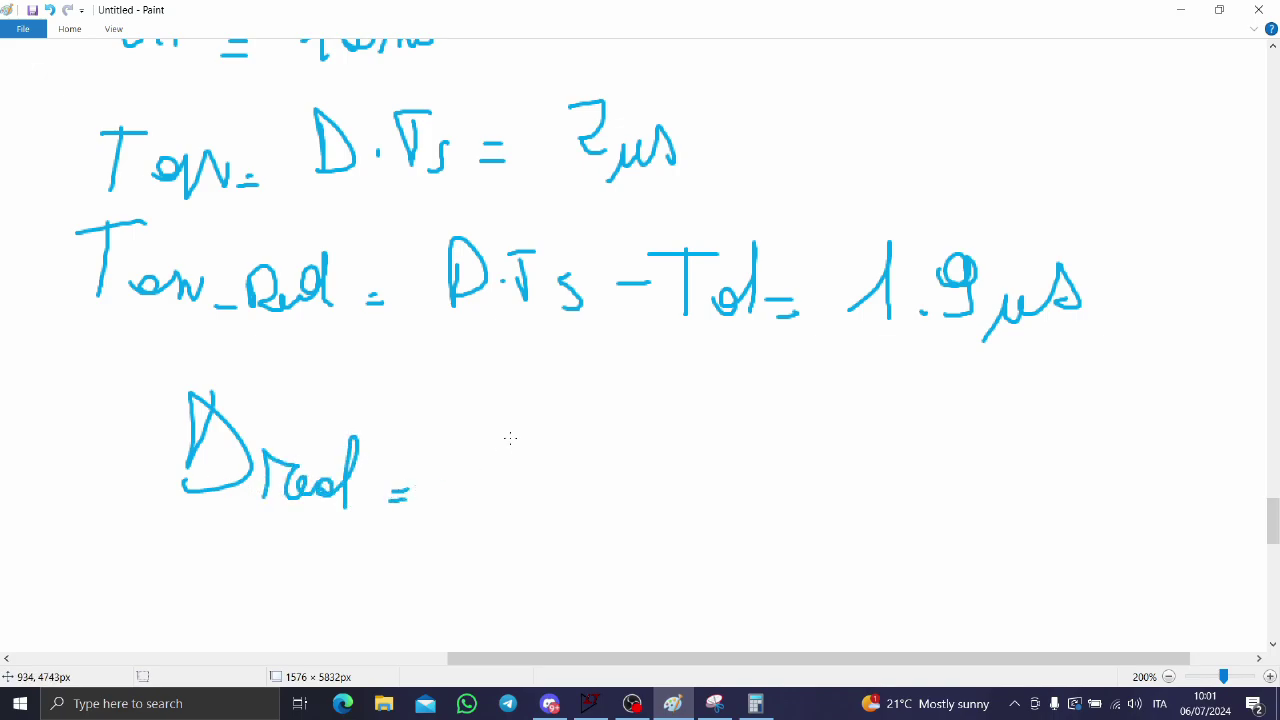
pyautogui.moveTo(473, 436); pyautogui.dragTo(530, 407)
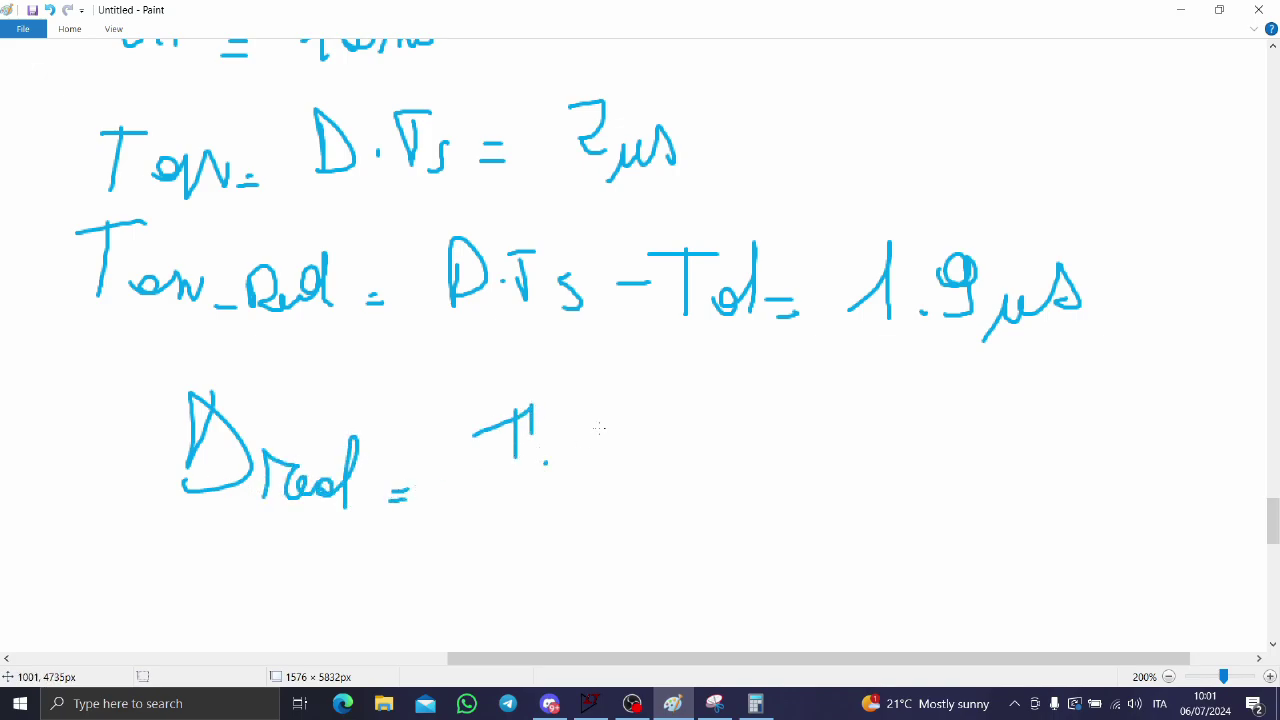
pyautogui.moveTo(600, 428)
pyautogui.mouseDown()
pyautogui.moveTo(618, 420)
pyautogui.moveTo(632, 462)
pyautogui.mouseUp()
pyautogui.moveTo(665, 447)
pyautogui.mouseDown()
pyautogui.moveTo(656, 478)
pyautogui.moveTo(703, 472)
pyautogui.mouseUp()
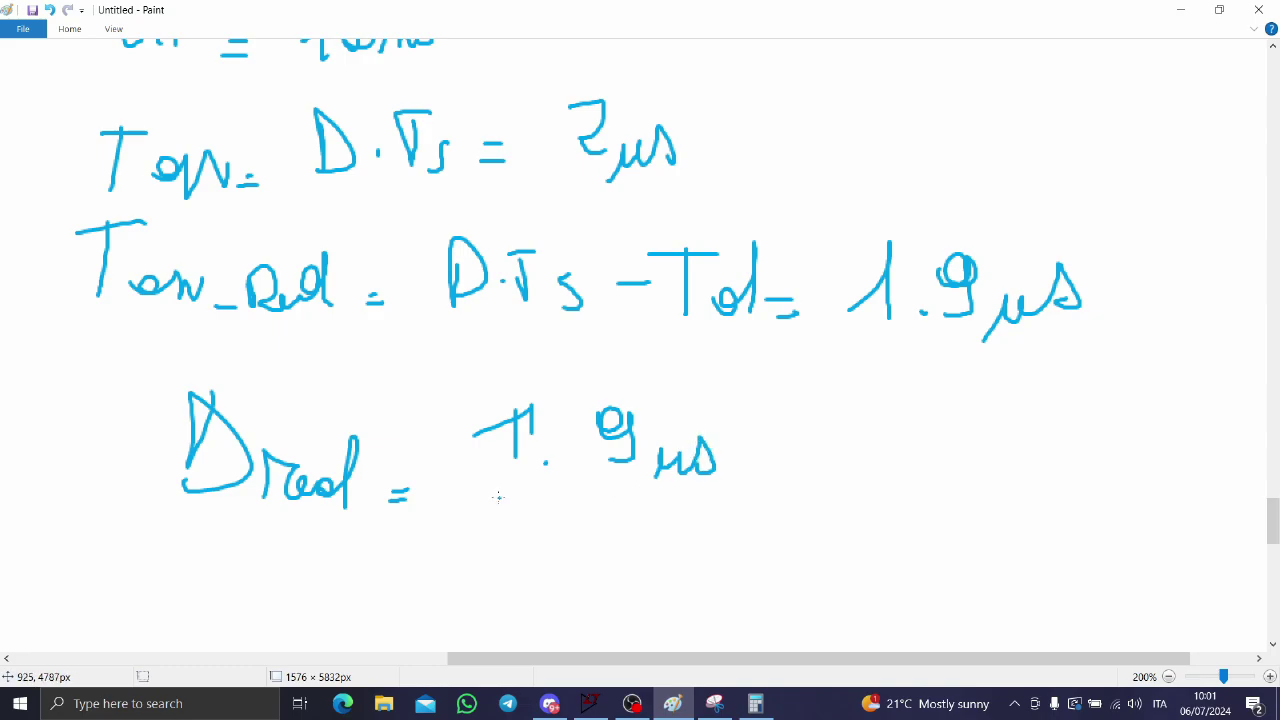
pyautogui.moveTo(498, 497); pyautogui.dragTo(717, 497)
pyautogui.scroll(-3, 505, 450)
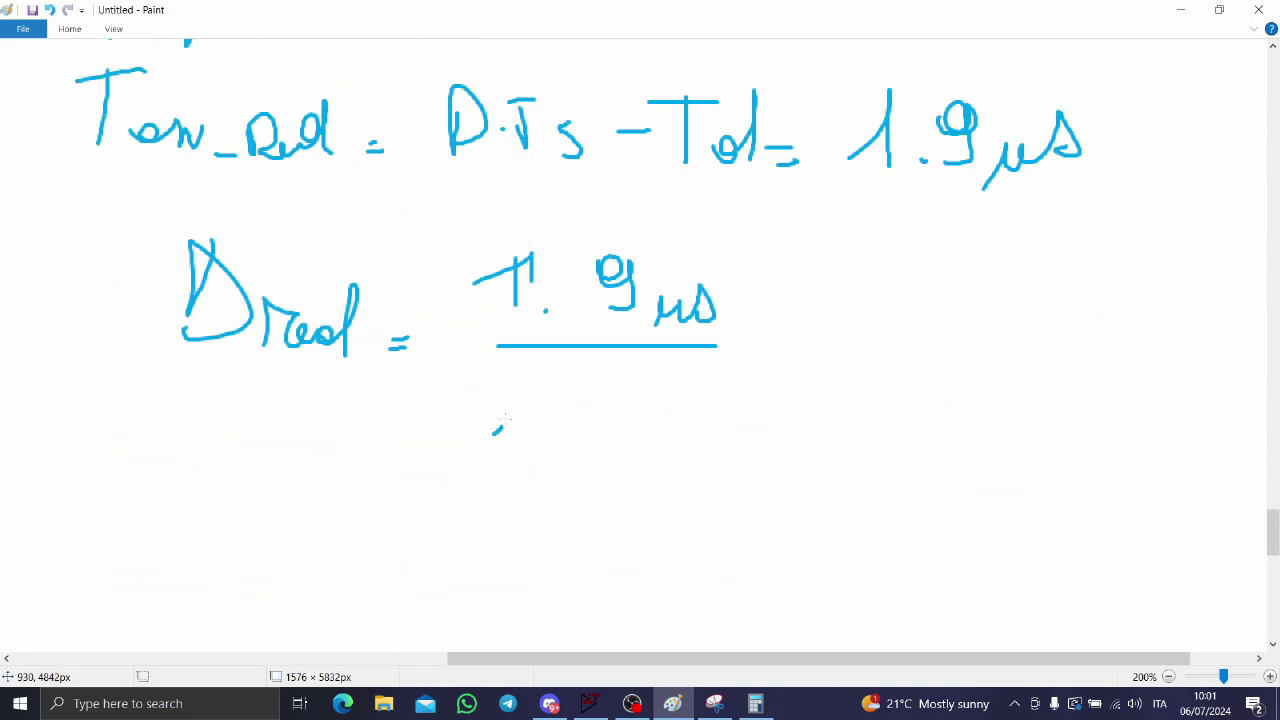
pyautogui.moveTo(534, 378)
pyautogui.mouseDown()
pyautogui.moveTo(548, 468)
pyautogui.moveTo(657, 418)
pyautogui.moveTo(690, 440)
pyautogui.moveTo(593, 476)
pyautogui.mouseUp()
# Strike out the µs units in the Dred fraction and write the simplified form = 1.9/4 beside it.
pyautogui.moveTo(668, 436); pyautogui.dragTo(700, 398)
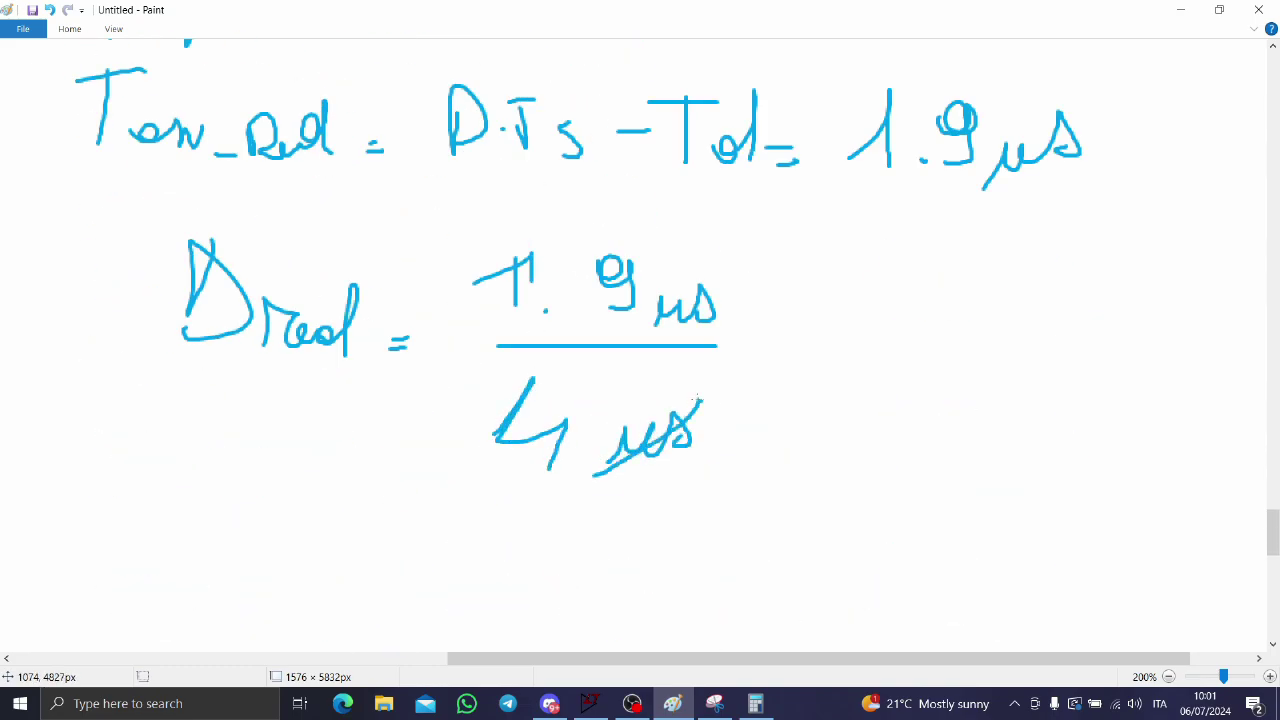
pyautogui.moveTo(646, 359); pyautogui.dragTo(767, 296)
pyautogui.moveTo(844, 330); pyautogui.dragTo(930, 338)
pyautogui.moveTo(854, 356); pyautogui.dragTo(975, 350)
pyautogui.moveTo(898, 384); pyautogui.dragTo(906, 407)
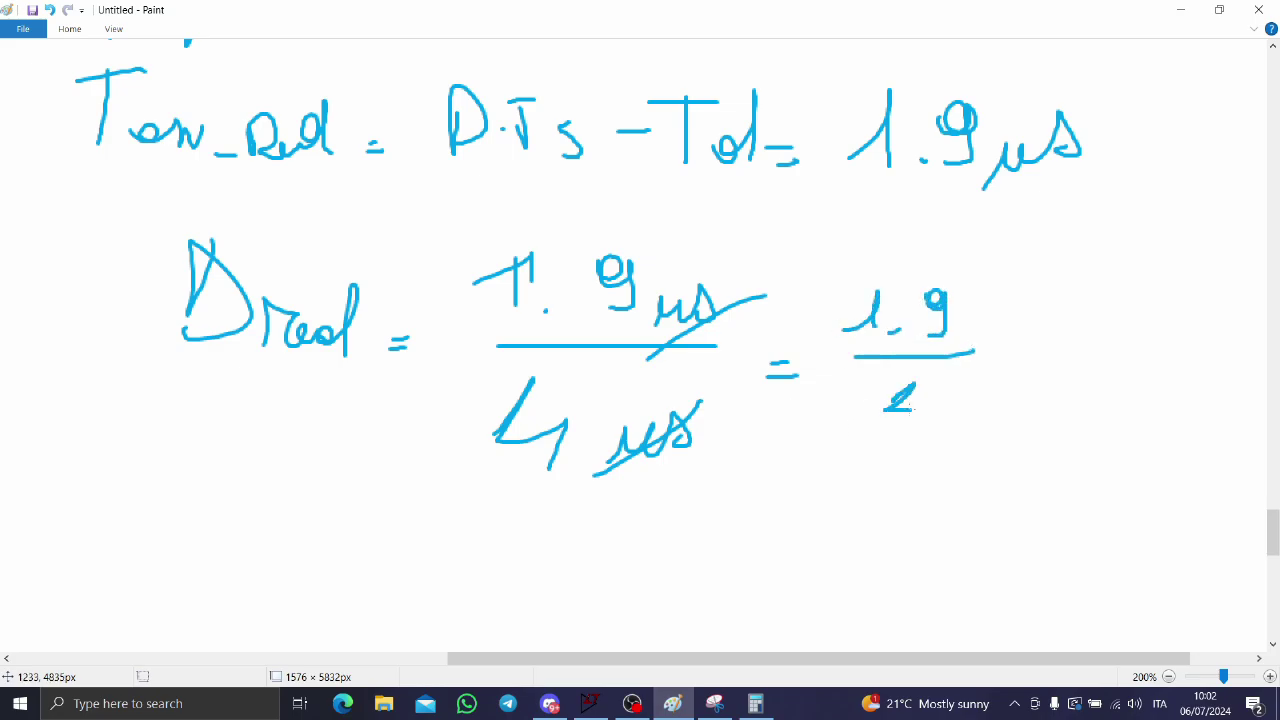
# Switch to Calculator, clear the previous entry and compute 1.9 ÷ 4.
pyautogui.click(755, 703)
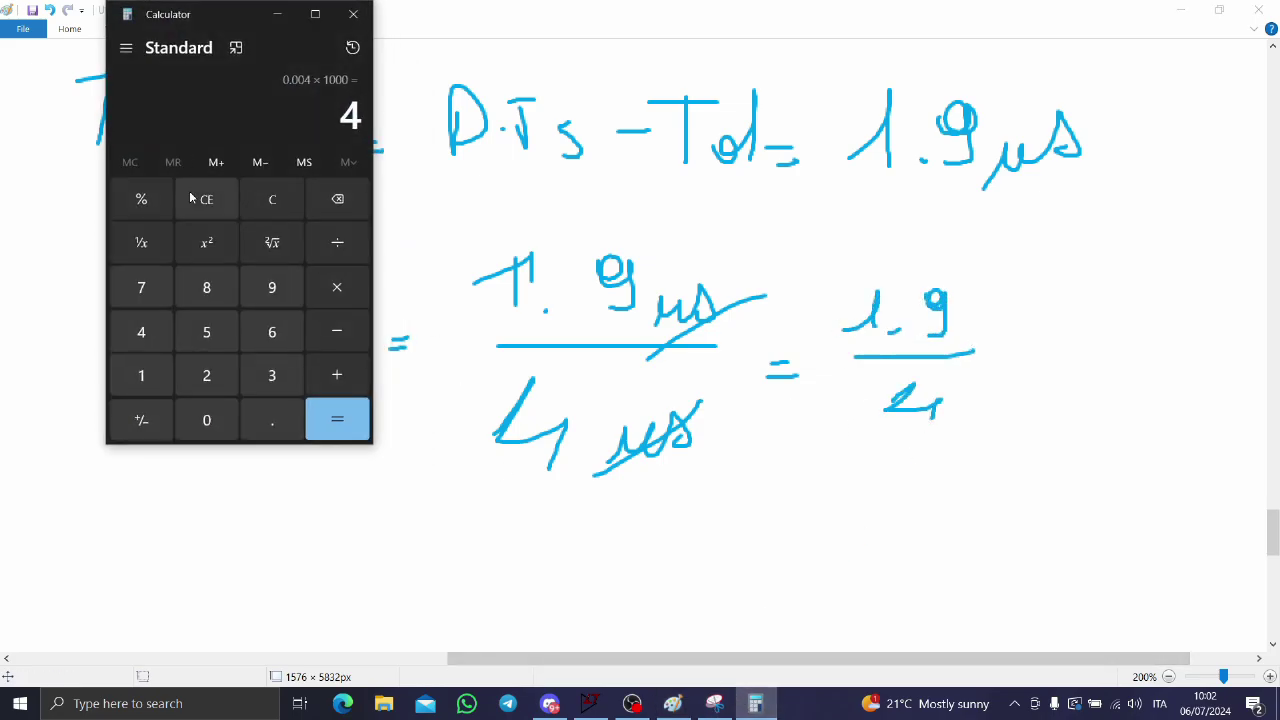
pyautogui.click(206, 199)
pyautogui.click(141, 375)
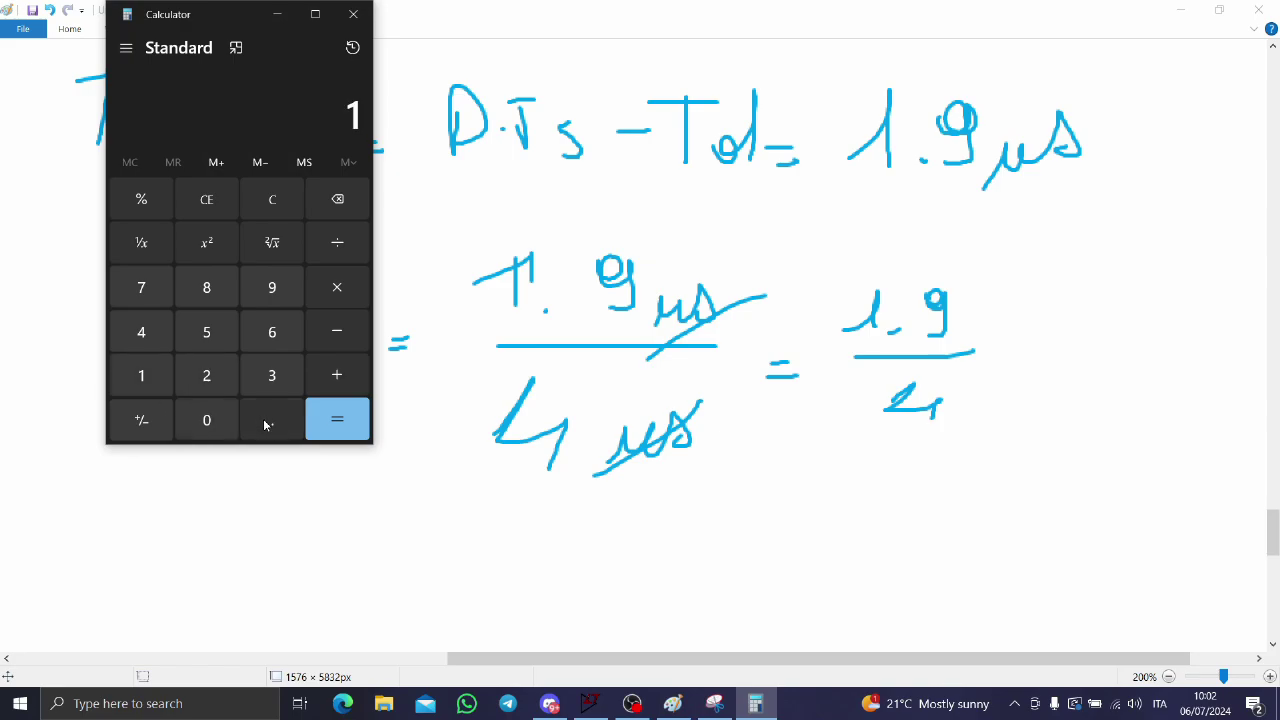
pyautogui.click(272, 419)
pyautogui.click(272, 288)
pyautogui.click(337, 242)
pyautogui.click(141, 331)
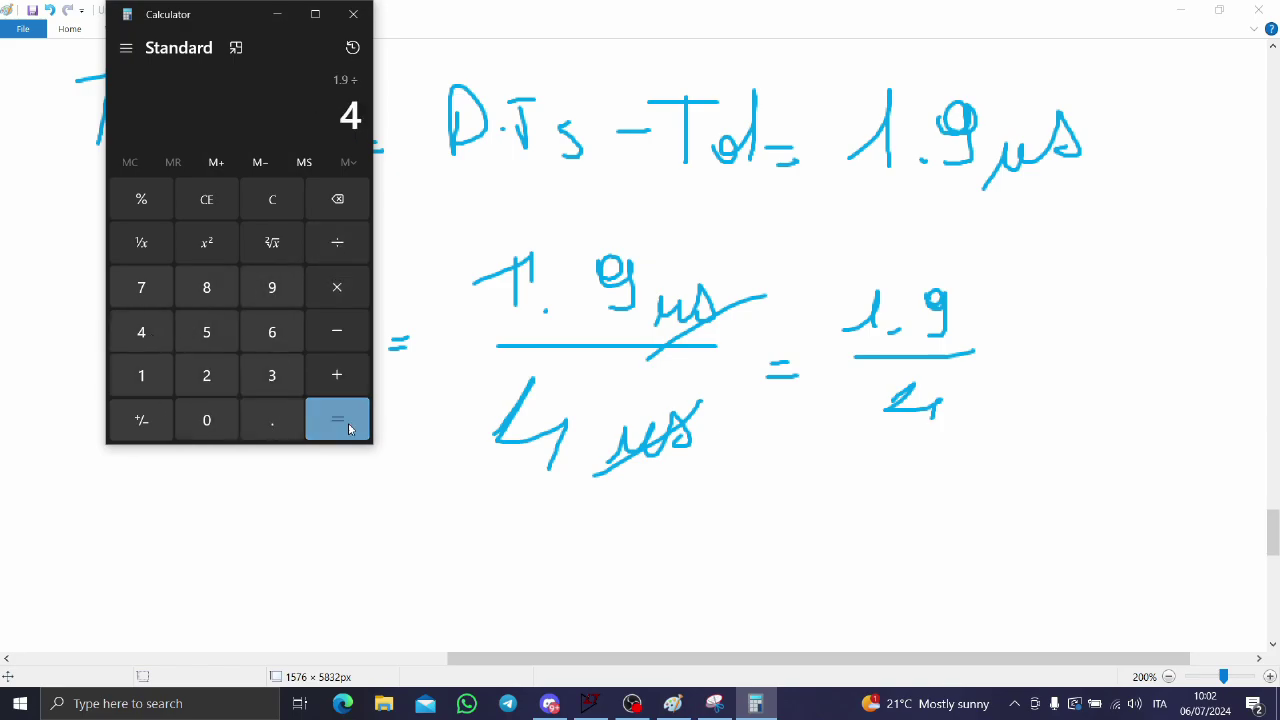
pyautogui.click(337, 419)
# Handwrite the reduced duty cycle result = 0.475 in Paint and circle it.
pyautogui.click(995, 360)
pyautogui.moveTo(996, 346); pyautogui.dragTo(1022, 344)
pyautogui.moveTo(995, 360); pyautogui.dragTo(1072, 330)
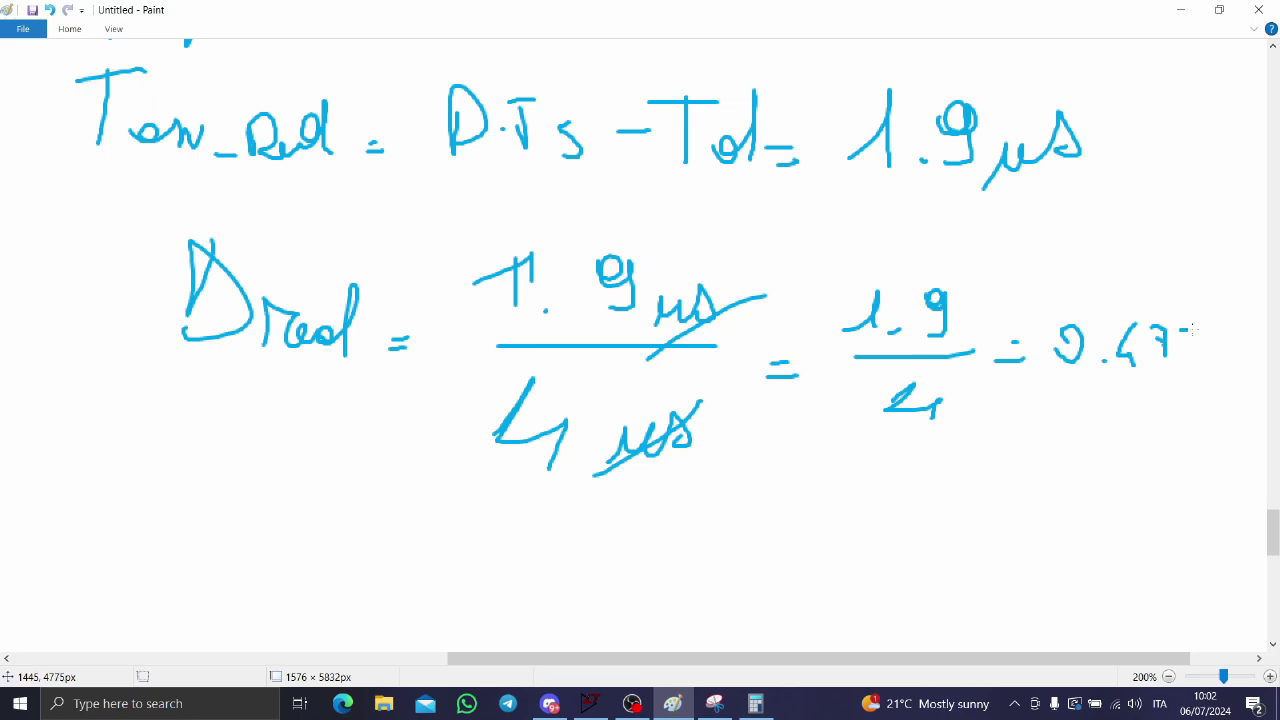
pyautogui.moveTo(1206, 352)
pyautogui.mouseDown()
pyautogui.moveTo(1190, 298)
pyautogui.moveTo(1060, 374)
pyautogui.moveTo(1196, 374)
pyautogui.mouseUp()
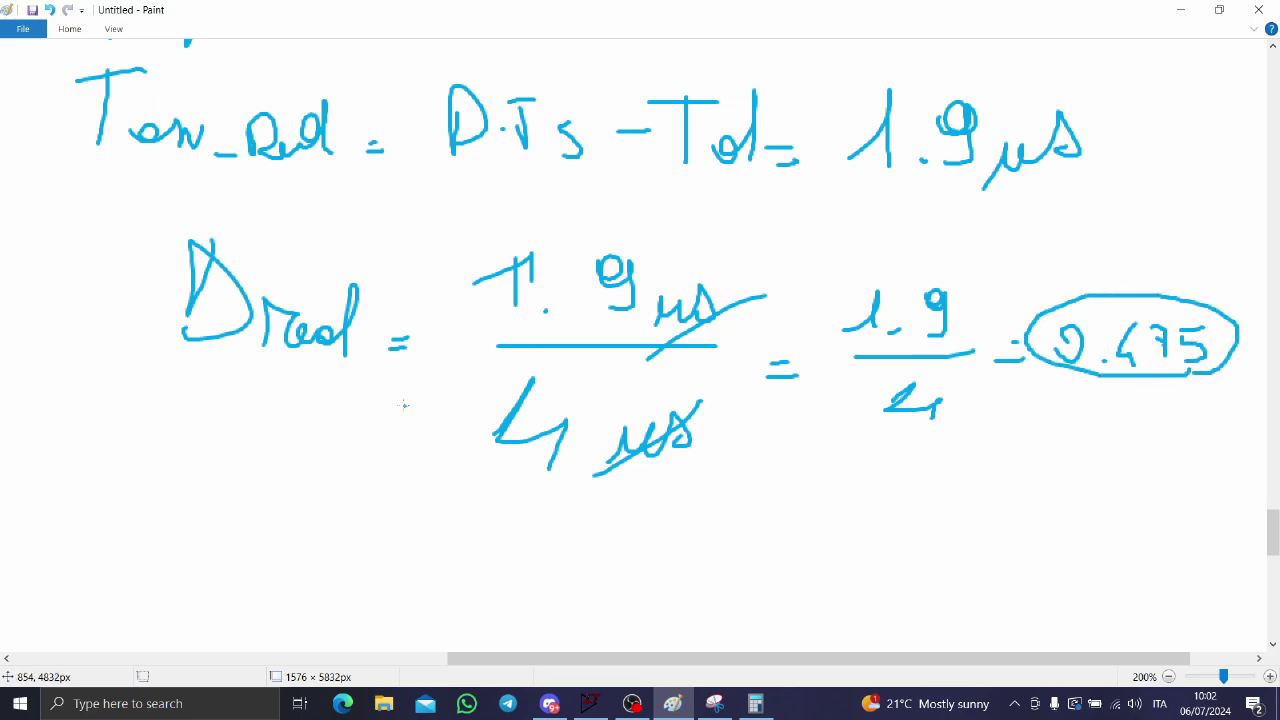
# Handwrite the output voltage formula Vo = D·Vin = on a new line beneath the Dred calculation.
pyautogui.scroll(-3, 206, 371)
pyautogui.scroll(5, 258, 428)
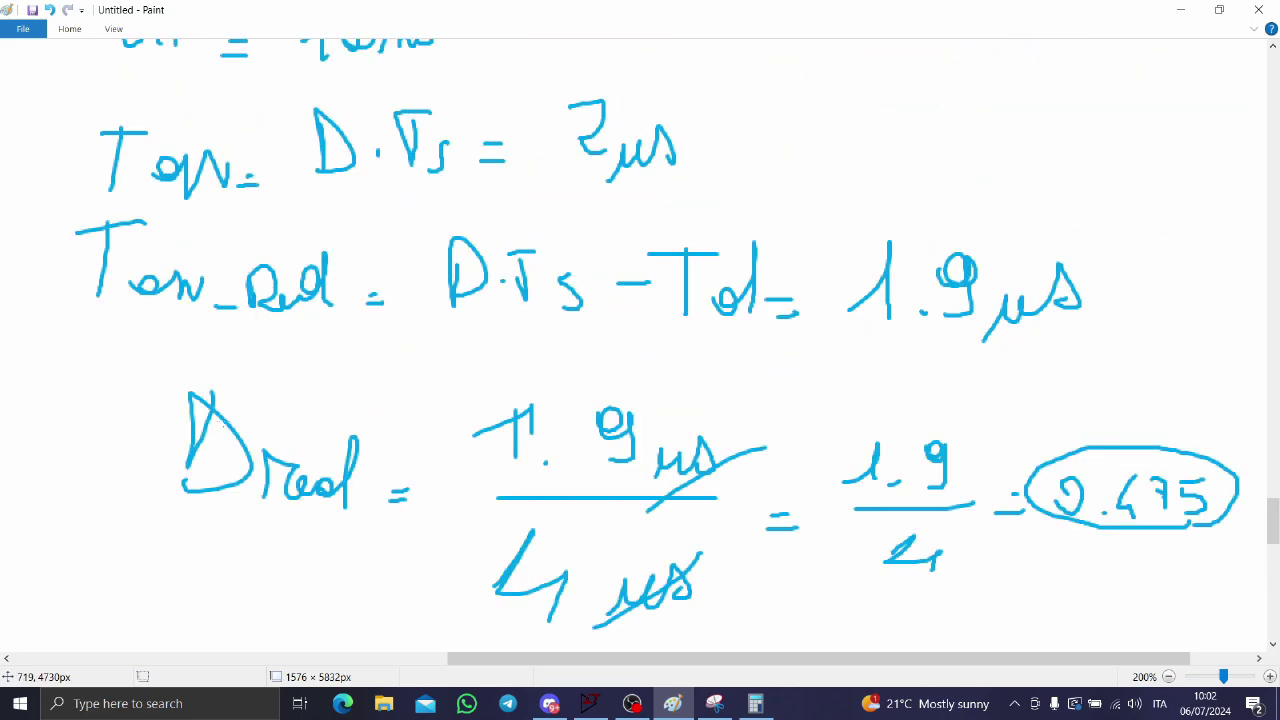
pyautogui.scroll(-5, 163, 414)
pyautogui.moveTo(122, 385)
pyautogui.mouseDown()
pyautogui.moveTo(133, 470)
pyautogui.moveTo(228, 370)
pyautogui.mouseUp()
pyautogui.moveTo(240, 440); pyautogui.dragTo(241, 442)
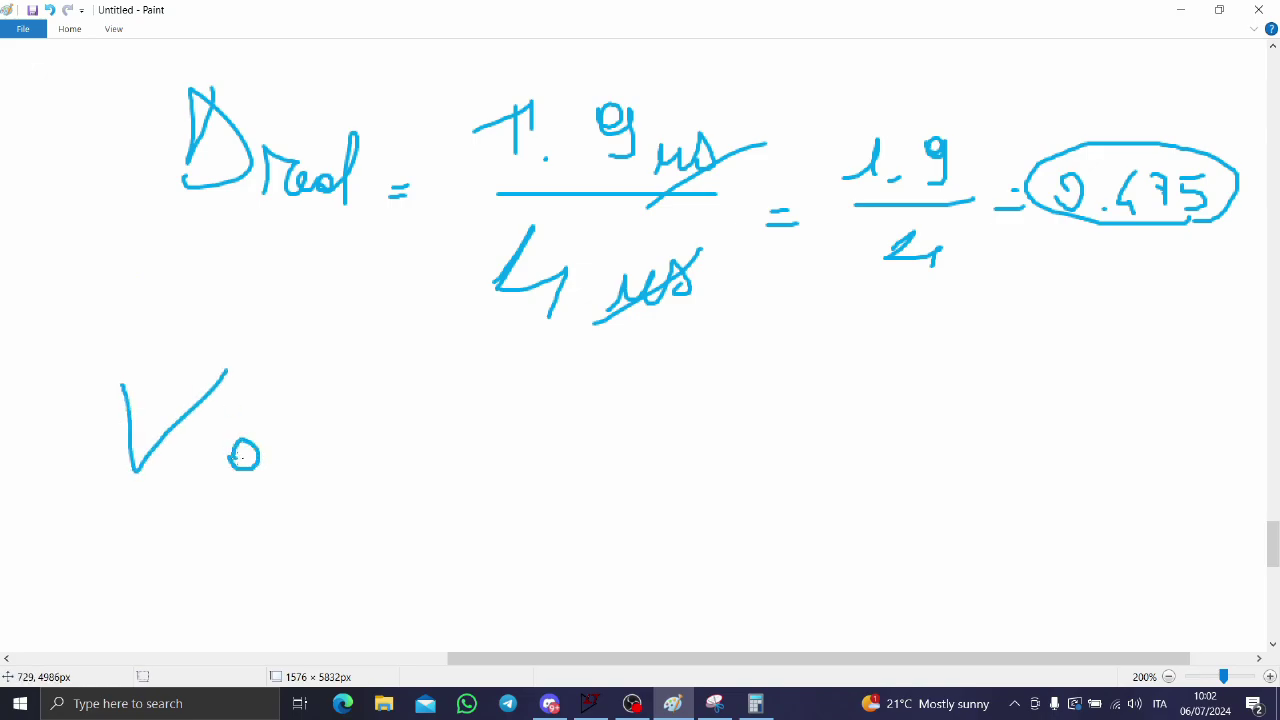
pyautogui.moveTo(318, 478); pyautogui.dragTo(348, 476)
pyautogui.moveTo(320, 458); pyautogui.dragTo(350, 454)
pyautogui.moveTo(396, 418); pyautogui.dragTo(406, 470)
pyautogui.moveTo(393, 410); pyautogui.dragTo(413, 468)
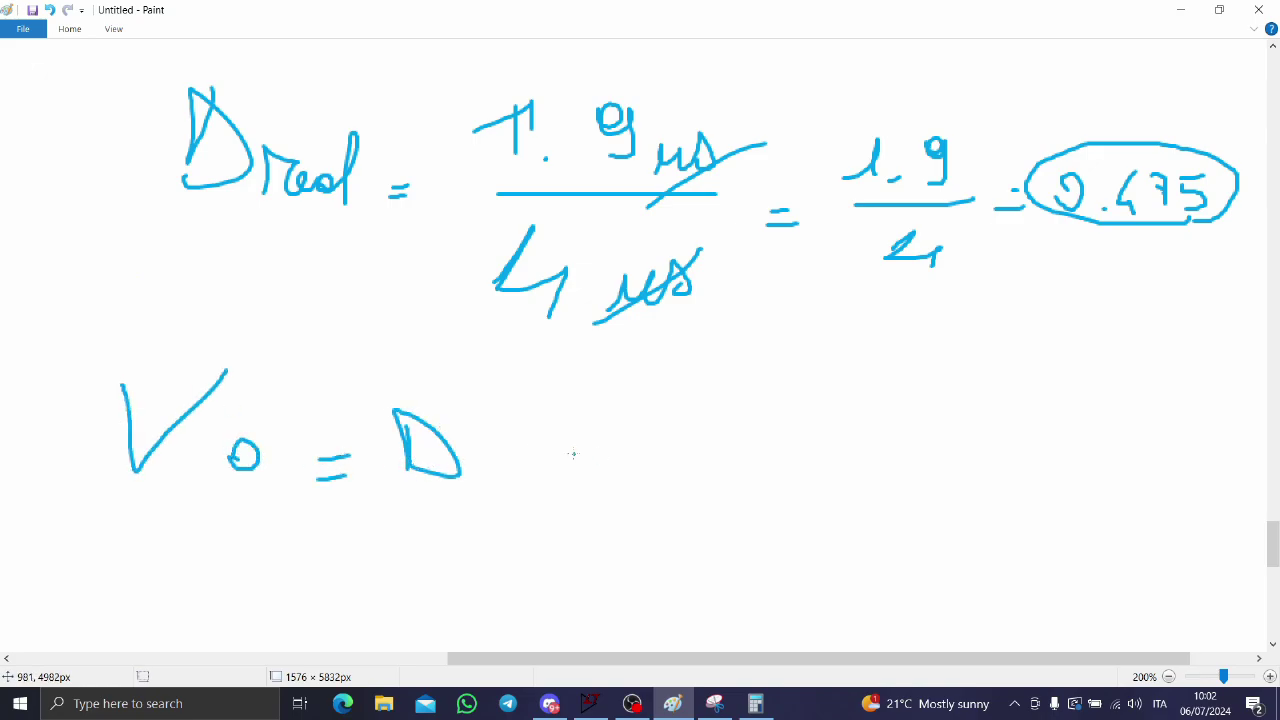
pyautogui.click(529, 443)
pyautogui.moveTo(558, 396)
pyautogui.mouseDown()
pyautogui.moveTo(576, 462)
pyautogui.moveTo(596, 414)
pyautogui.mouseUp()
pyautogui.moveTo(617, 446); pyautogui.dragTo(633, 437)
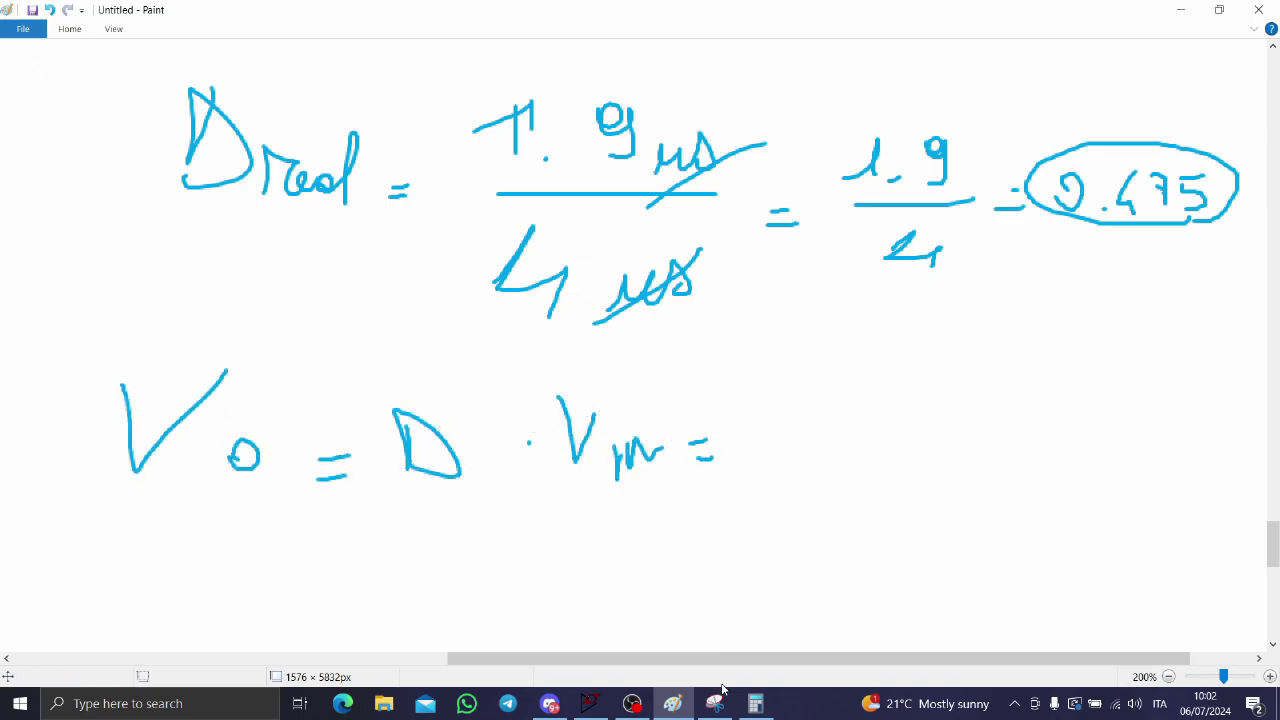
# Switch to Calculator and compute 10 × 0.475 for the output voltage.
pyautogui.click(755, 703)
pyautogui.click(141, 375)
pyautogui.click(206, 420)
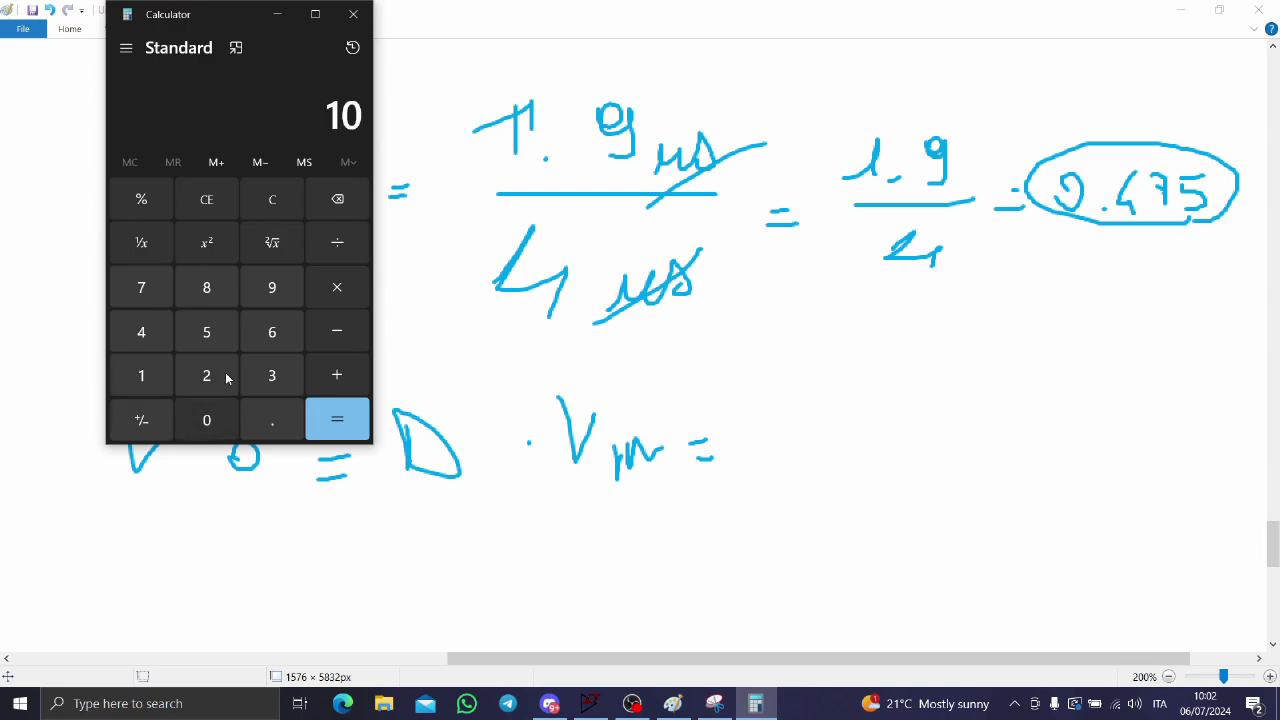
pyautogui.click(323, 288)
pyautogui.click(207, 420)
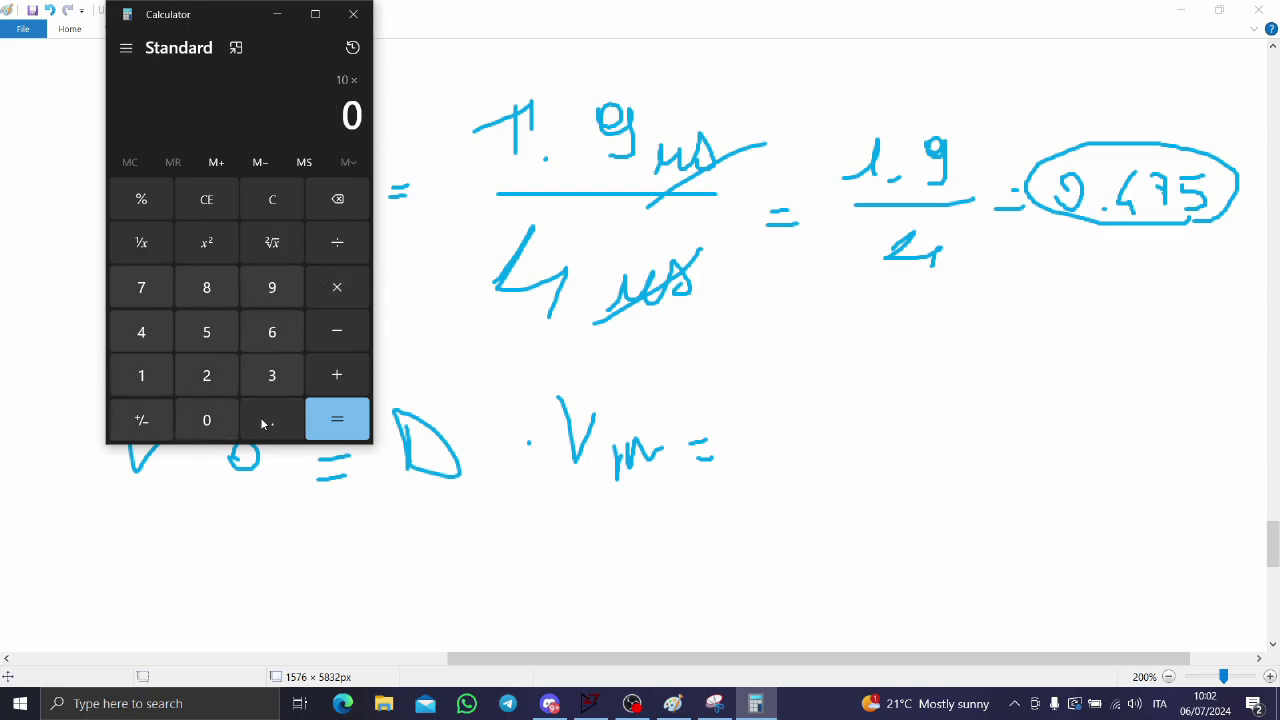
pyautogui.click(263, 421)
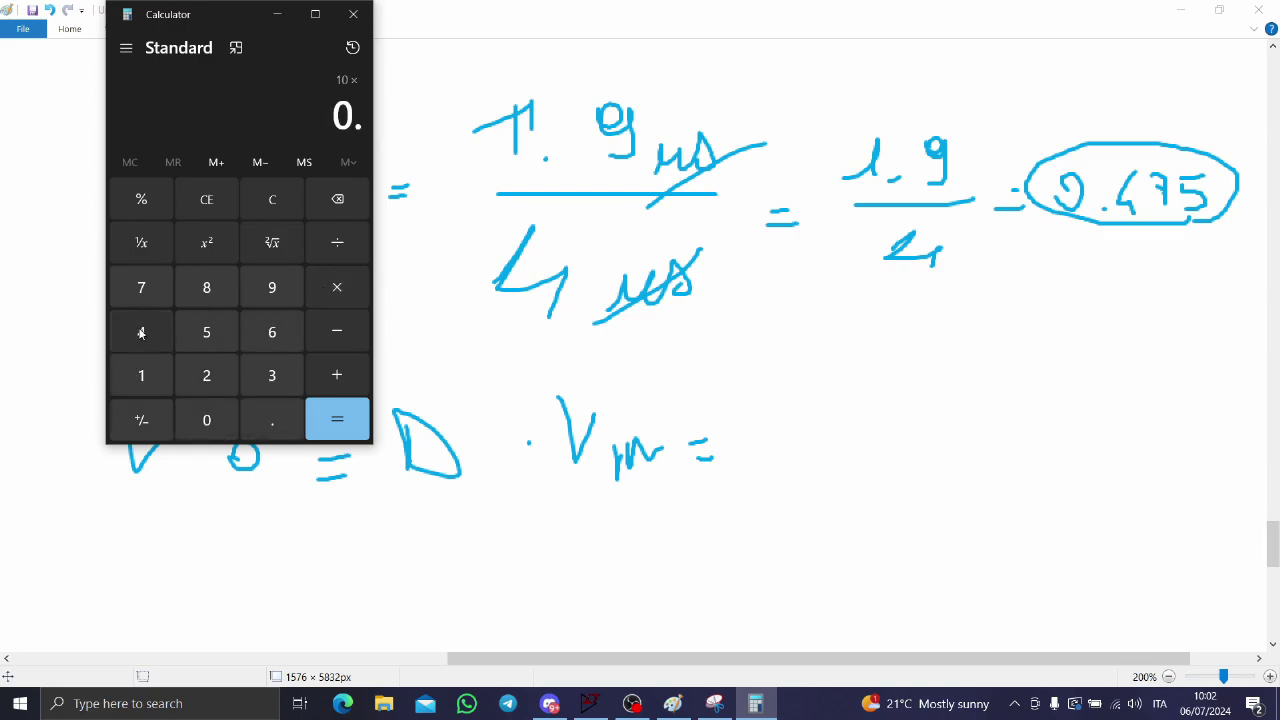
pyautogui.click(141, 332)
pyautogui.click(141, 287)
pyautogui.click(206, 332)
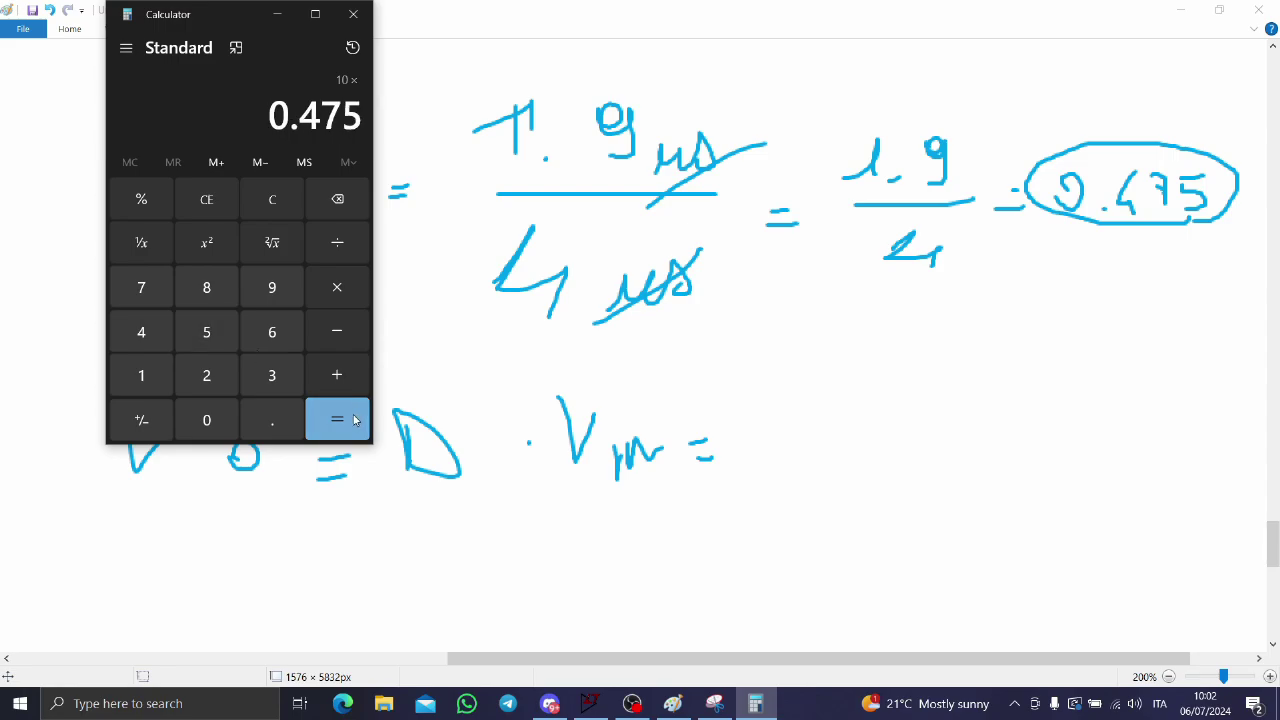
pyautogui.click(337, 419)
# Handwrite 4.75V as the Vo result in Paint and draw a box around the whole equation.
pyautogui.moveTo(829, 403); pyautogui.dragTo(842, 450)
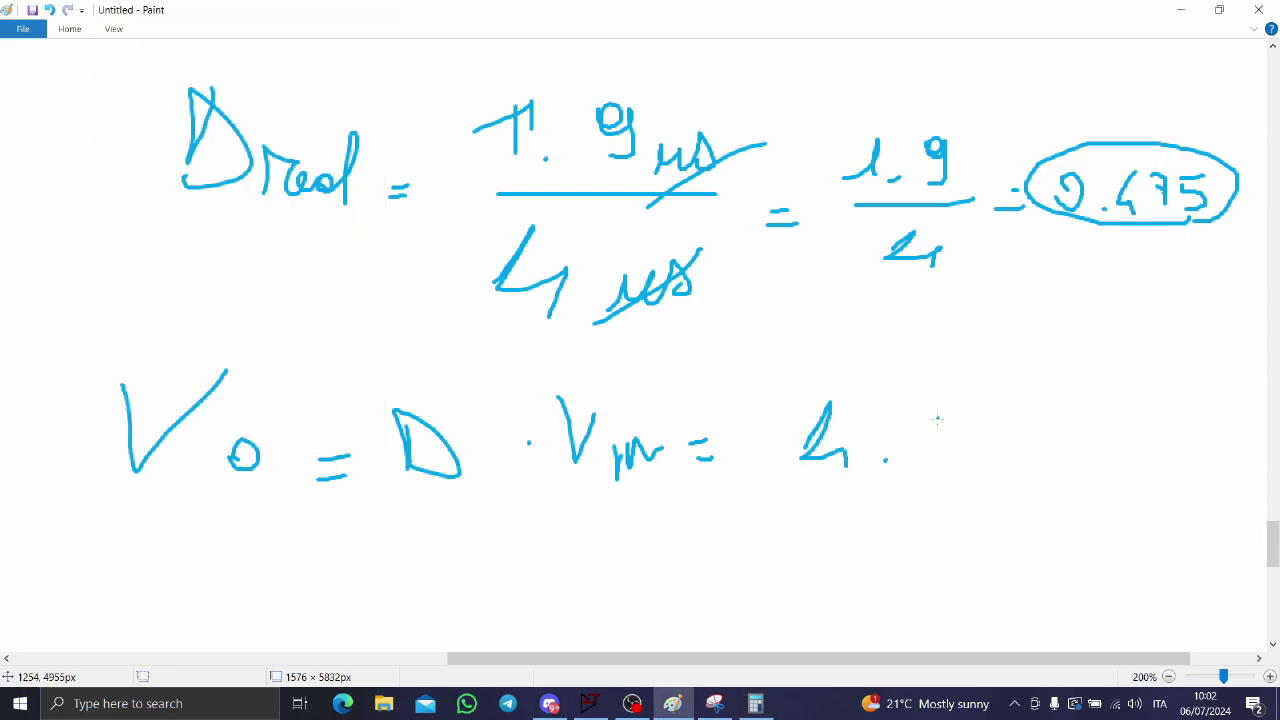
pyautogui.moveTo(898, 397); pyautogui.dragTo(938, 450)
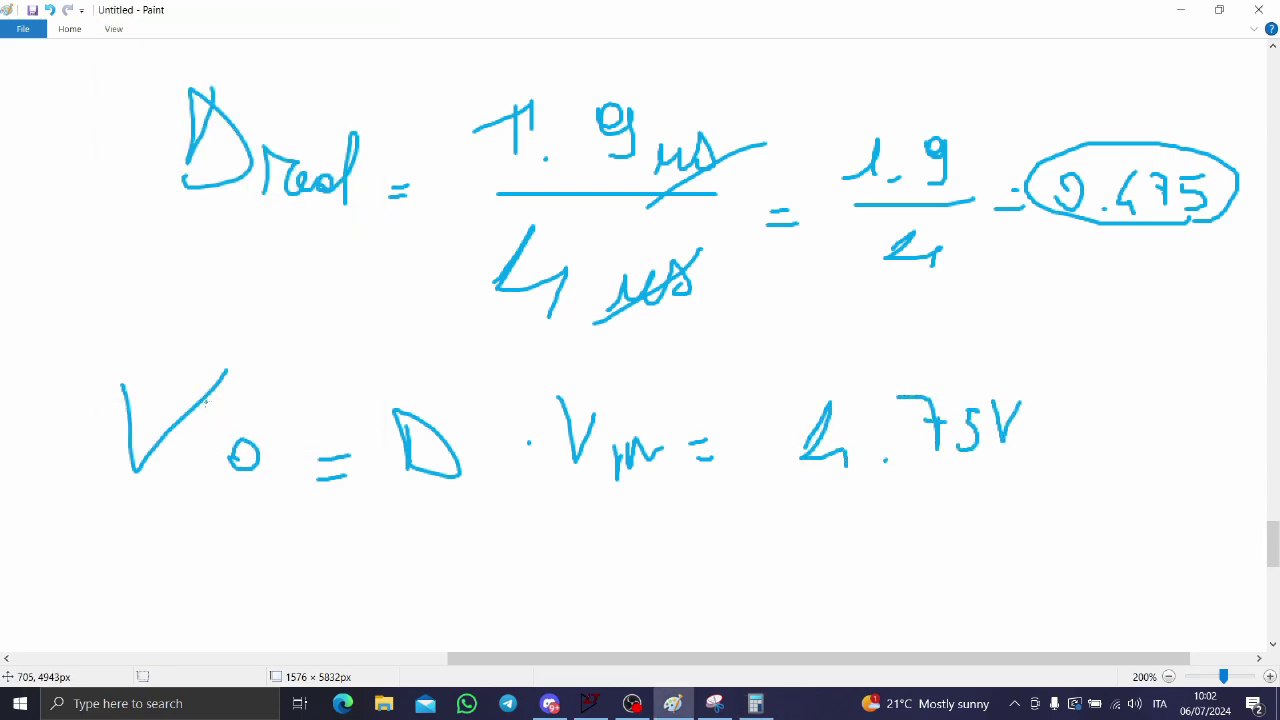
pyautogui.moveTo(118, 364)
pyautogui.mouseDown()
pyautogui.moveTo(100, 461)
pyautogui.moveTo(119, 346)
pyautogui.moveTo(848, 352)
pyautogui.moveTo(1013, 361)
pyautogui.moveTo(1038, 383)
pyautogui.moveTo(974, 477)
pyautogui.moveTo(66, 504)
pyautogui.mouseUp()
# Handwrite Vored = Vo − Rds_on·I beneath the boxed equation, add an approximate value and circle that value.
pyautogui.scroll(-3, 90, 470)
pyautogui.moveTo(90, 422); pyautogui.dragTo(130, 437)
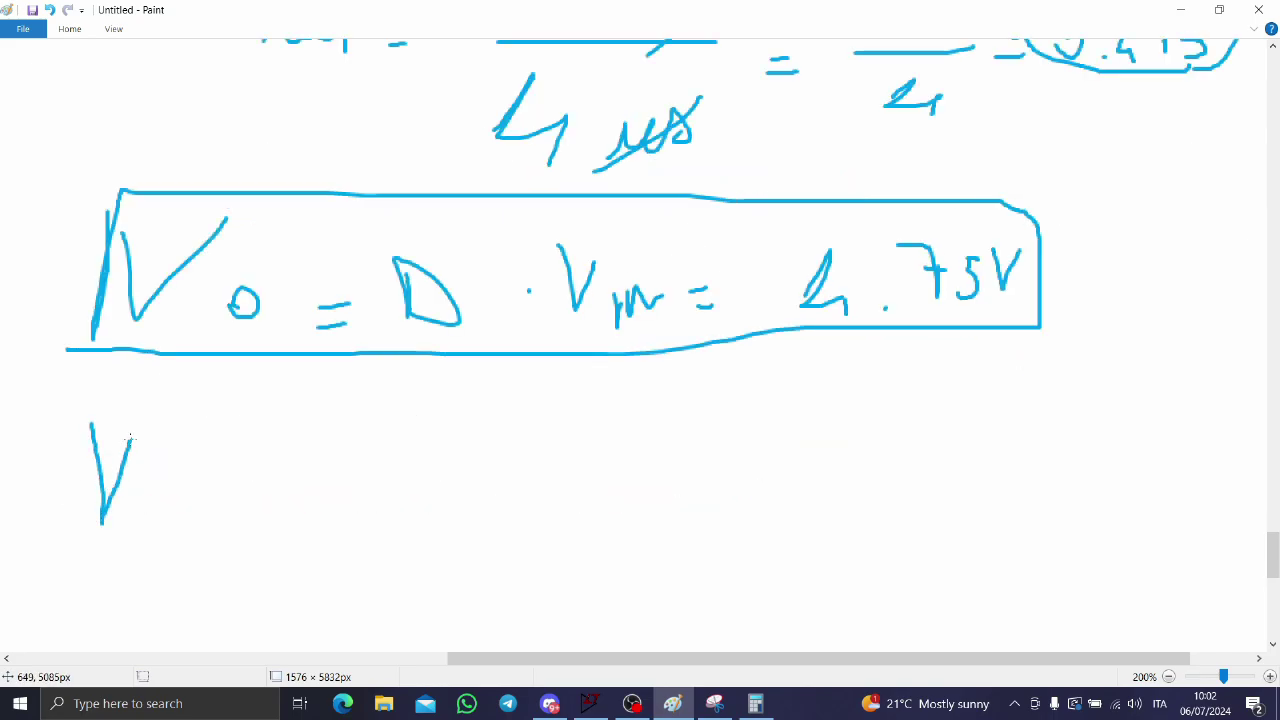
pyautogui.moveTo(206, 524)
pyautogui.mouseDown()
pyautogui.moveTo(256, 512)
pyautogui.moveTo(294, 470)
pyautogui.moveTo(298, 530)
pyautogui.mouseUp()
pyautogui.moveTo(360, 520); pyautogui.dragTo(400, 520)
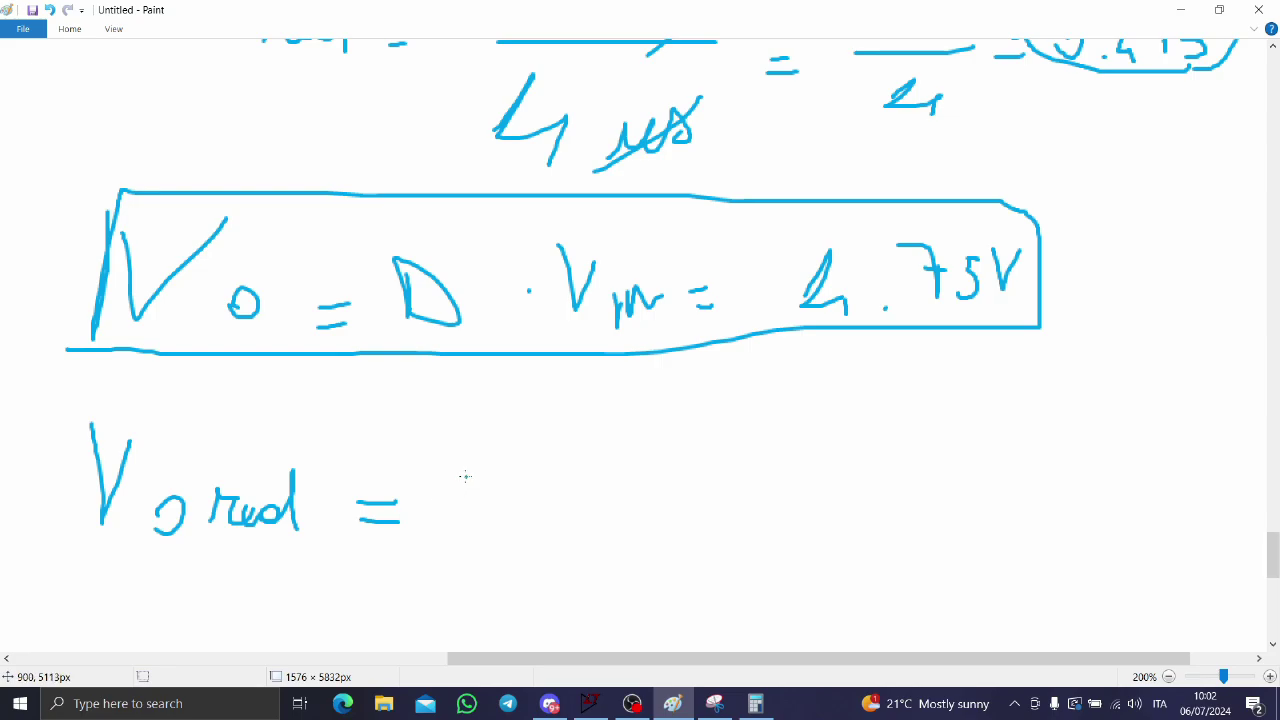
pyautogui.moveTo(449, 446); pyautogui.dragTo(498, 467)
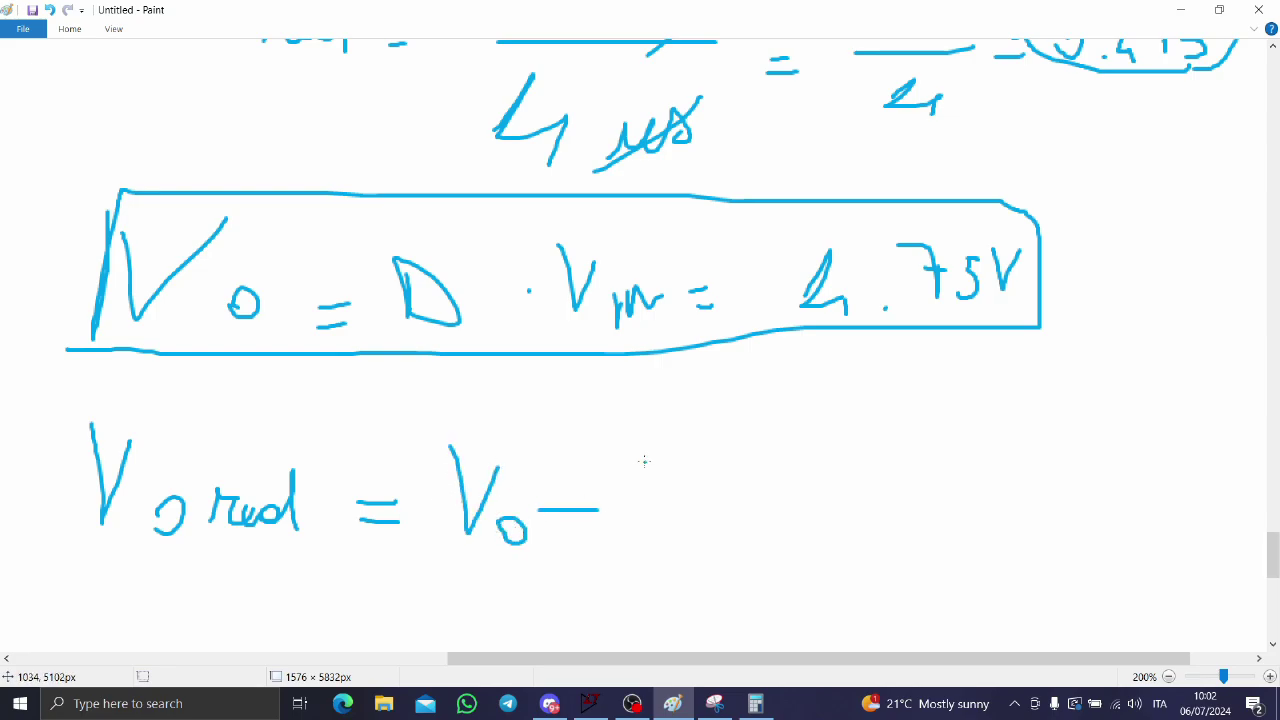
pyautogui.moveTo(640, 464)
pyautogui.mouseDown()
pyautogui.moveTo(677, 467)
pyautogui.moveTo(686, 543)
pyautogui.moveTo(728, 536)
pyautogui.mouseUp()
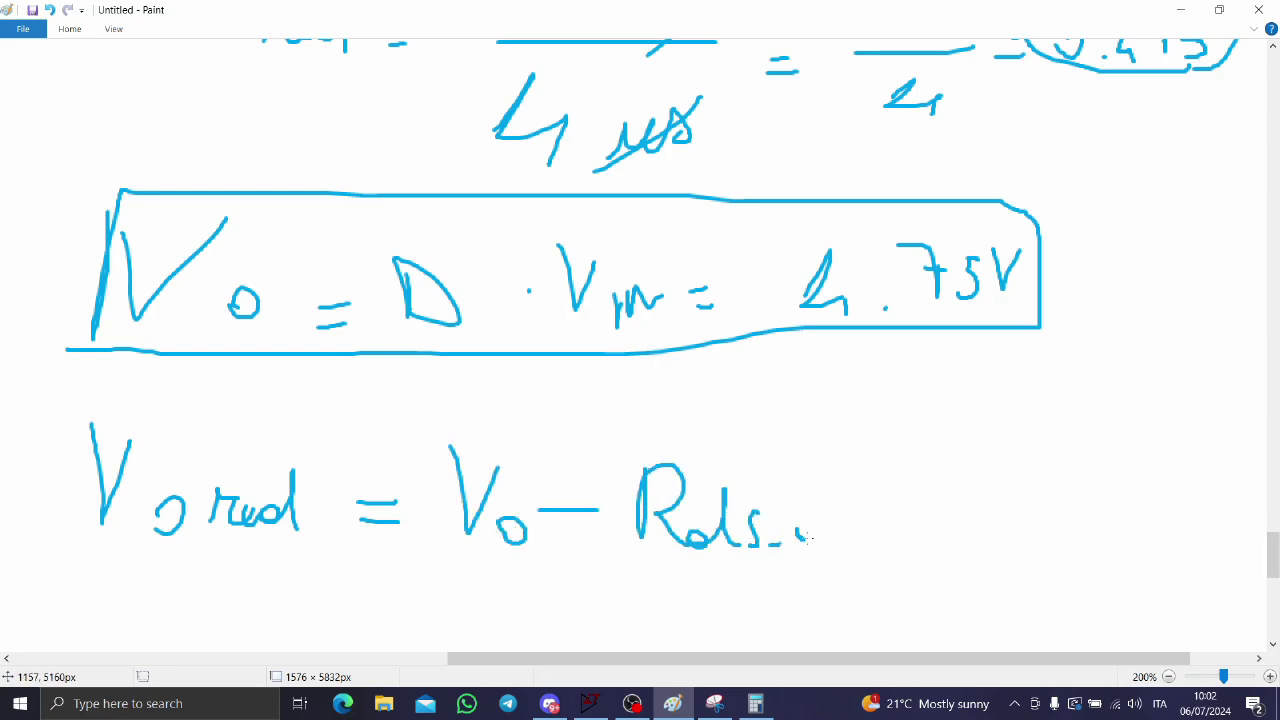
pyautogui.moveTo(808, 537); pyautogui.dragTo(829, 521)
pyautogui.moveTo(877, 477)
pyautogui.mouseDown()
pyautogui.moveTo(870, 515)
pyautogui.moveTo(972, 505)
pyautogui.mouseUp()
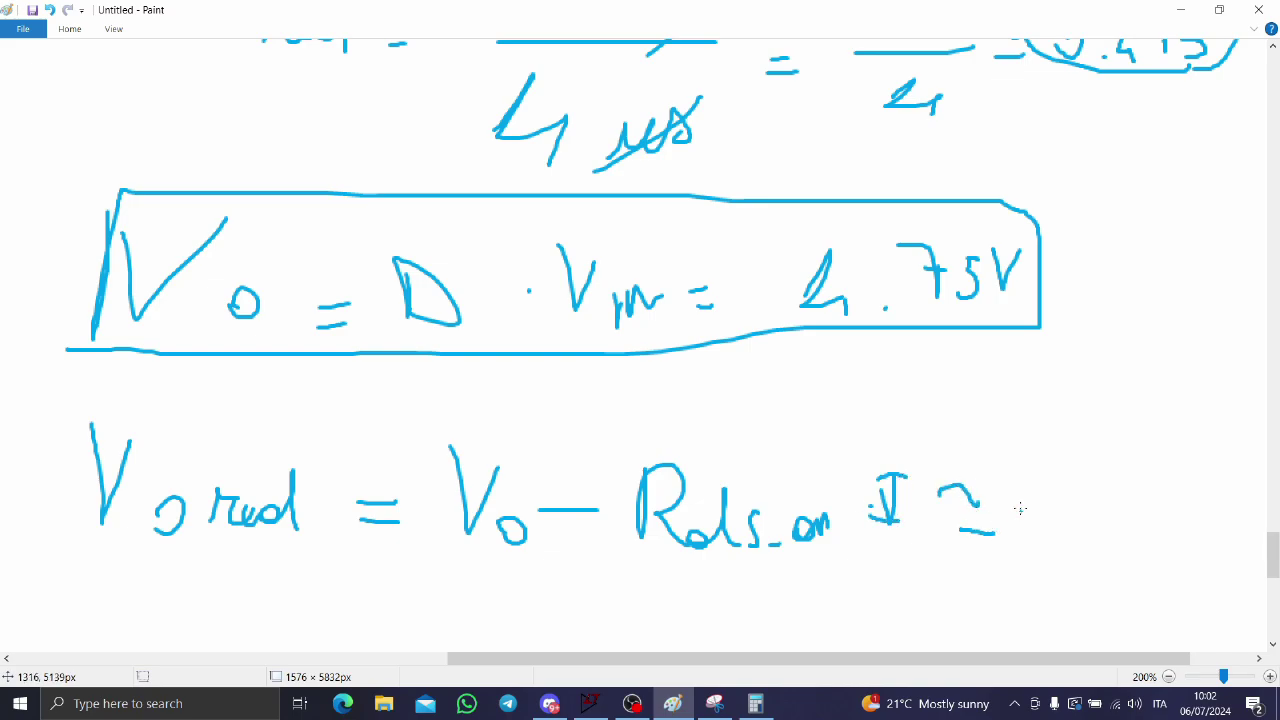
pyautogui.moveTo(1043, 501)
pyautogui.mouseDown()
pyautogui.moveTo(1071, 524)
pyautogui.moveTo(1098, 506)
pyautogui.moveTo(1154, 517)
pyautogui.moveTo(1187, 485)
pyautogui.moveTo(1183, 501)
pyautogui.moveTo(1210, 493)
pyautogui.moveTo(979, 485)
pyautogui.moveTo(1172, 532)
pyautogui.mouseUp()
# Handwrite the approximate output voltage Vo ≃ 4.68, 4.7 on a new line beneath the Vored formula.
pyautogui.scroll(-3, 709, 498)
pyautogui.moveTo(205, 456)
pyautogui.mouseDown()
pyautogui.moveTo(221, 524)
pyautogui.moveTo(258, 450)
pyautogui.mouseUp()
pyautogui.moveTo(288, 510)
pyautogui.mouseDown()
pyautogui.moveTo(268, 522)
pyautogui.moveTo(378, 522)
pyautogui.mouseUp()
pyautogui.moveTo(358, 541); pyautogui.dragTo(408, 545)
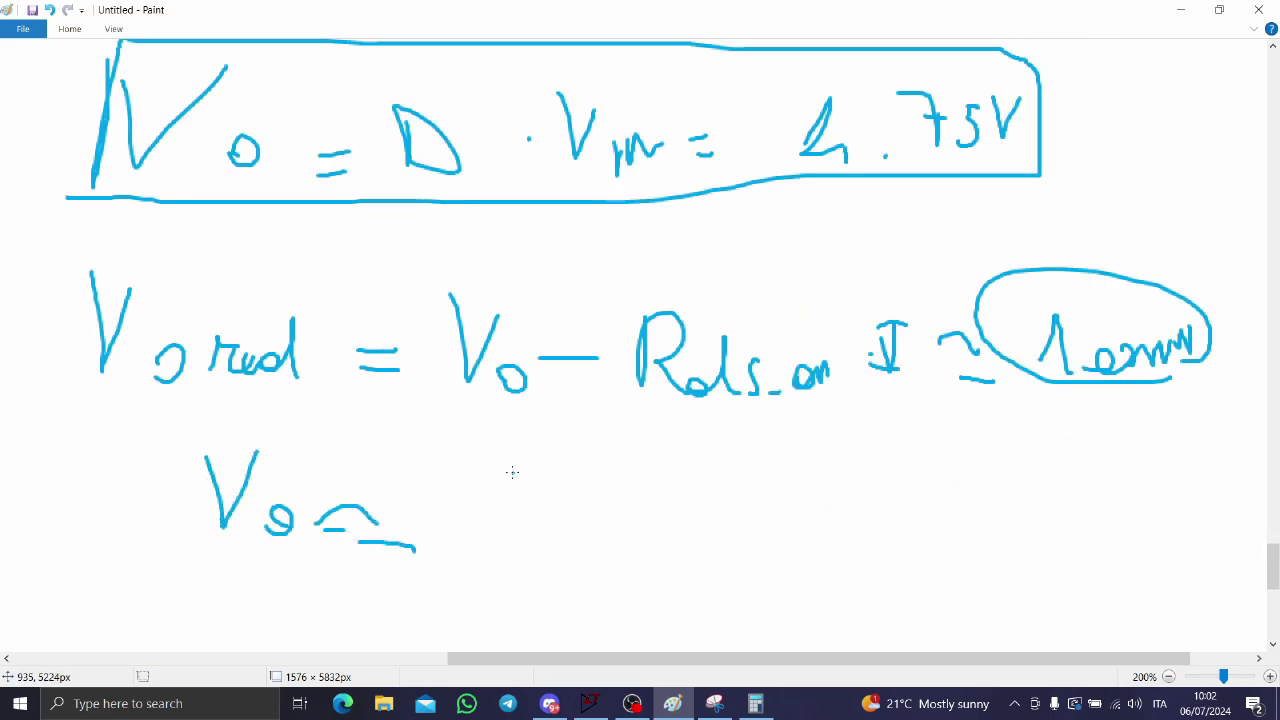
pyautogui.moveTo(482, 522); pyautogui.dragTo(528, 522)
pyautogui.moveTo(518, 498); pyautogui.dragTo(521, 538)
pyautogui.click(561, 527)
pyautogui.moveTo(630, 497); pyautogui.dragTo(588, 518)
pyautogui.moveTo(680, 486); pyautogui.dragTo(658, 522)
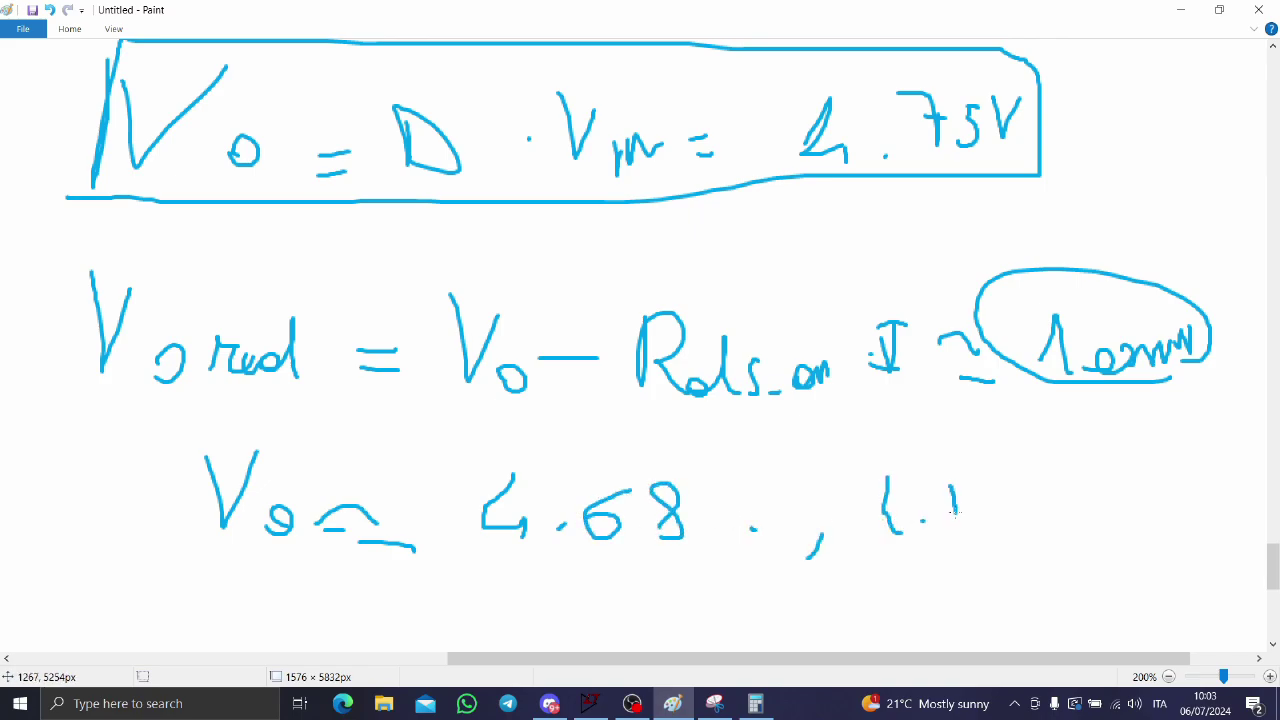
pyautogui.moveTo(928, 466)
pyautogui.mouseDown()
pyautogui.moveTo(956, 516)
pyautogui.moveTo(893, 522)
pyautogui.mouseUp()
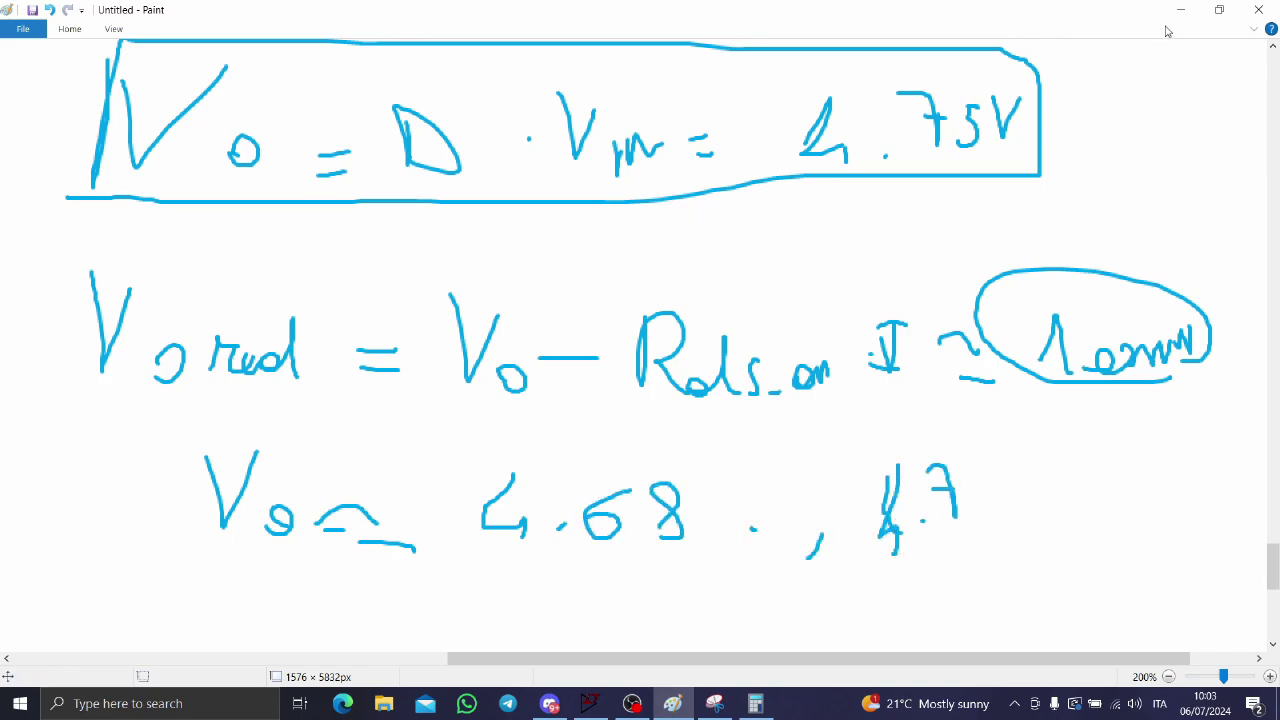
# Switch back to LTspice, close the cursor readout and add the current through E1 to the plot.
pyautogui.click(1180, 10)
pyautogui.hotkey('alt', 'Tab')
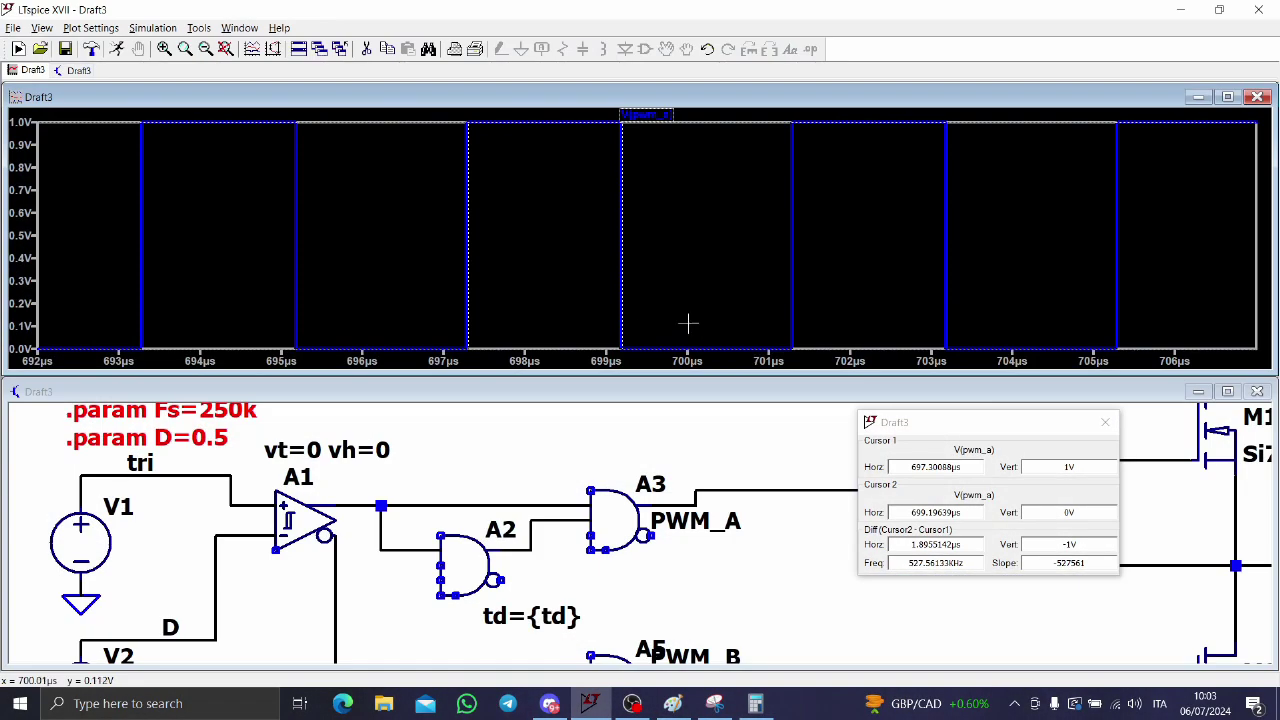
pyautogui.click(1105, 422)
pyautogui.click(1050, 512)
pyautogui.moveTo(1050, 512); pyautogui.dragTo(452, 515)
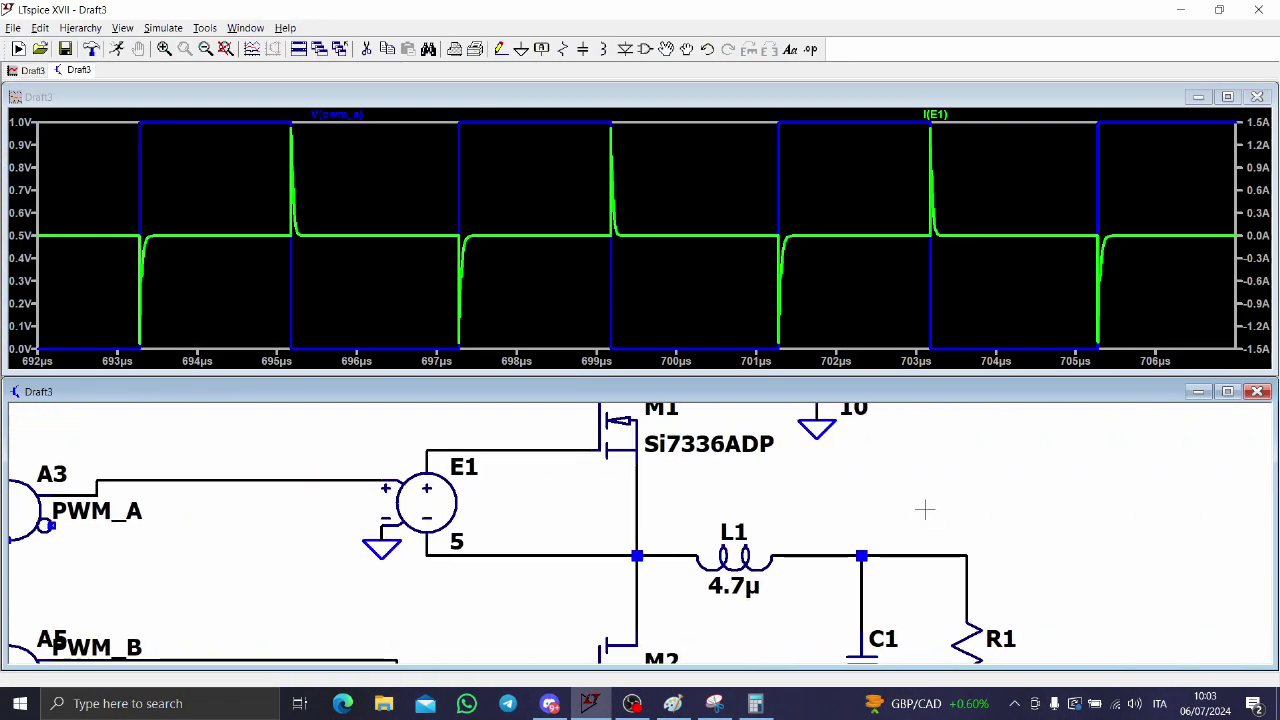
# Plot only the output voltage at the L1–C1 node and magnify a narrow section of its trace near 690.4 µs.
pyautogui.moveTo(925, 510); pyautogui.dragTo(689, 534)
pyautogui.click(672, 553)
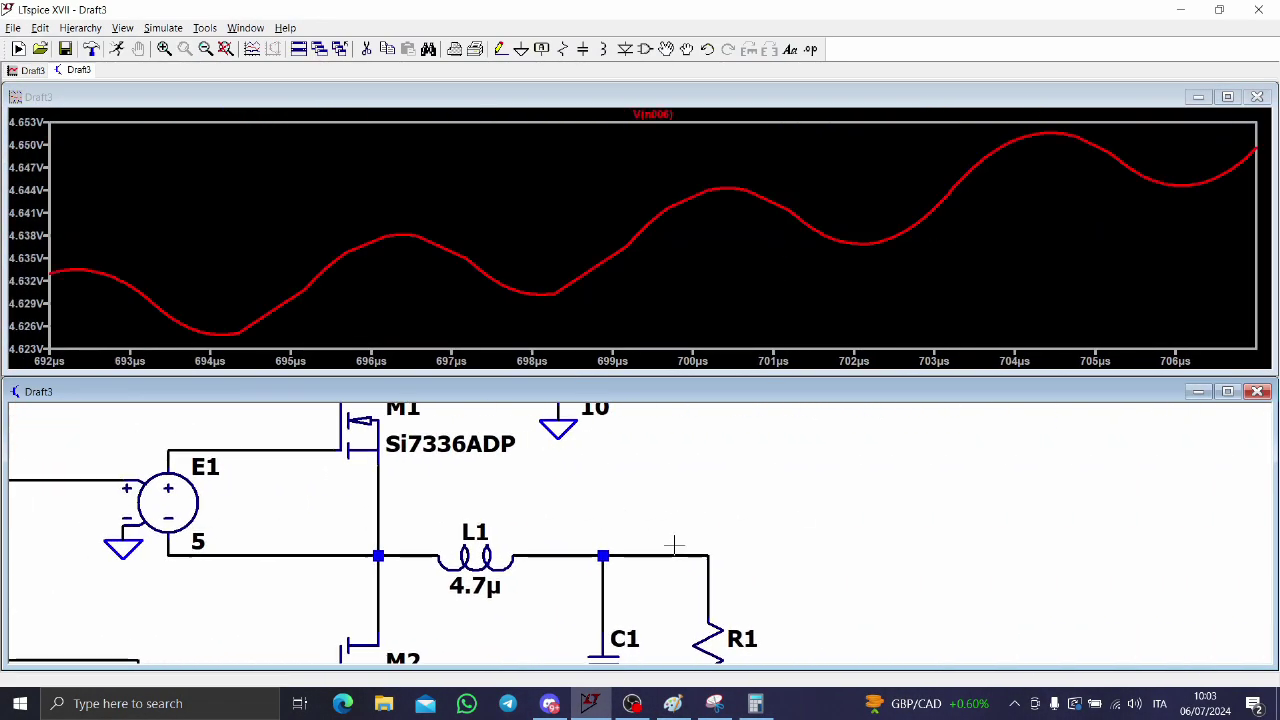
pyautogui.rightClick(181, 202)
pyautogui.click(189, 223)
pyautogui.rightClick(446, 190)
pyautogui.click(500, 198)
pyautogui.moveTo(1218, 192); pyautogui.dragTo(1273, 216)
pyautogui.moveTo(176, 204); pyautogui.dragTo(252, 217)
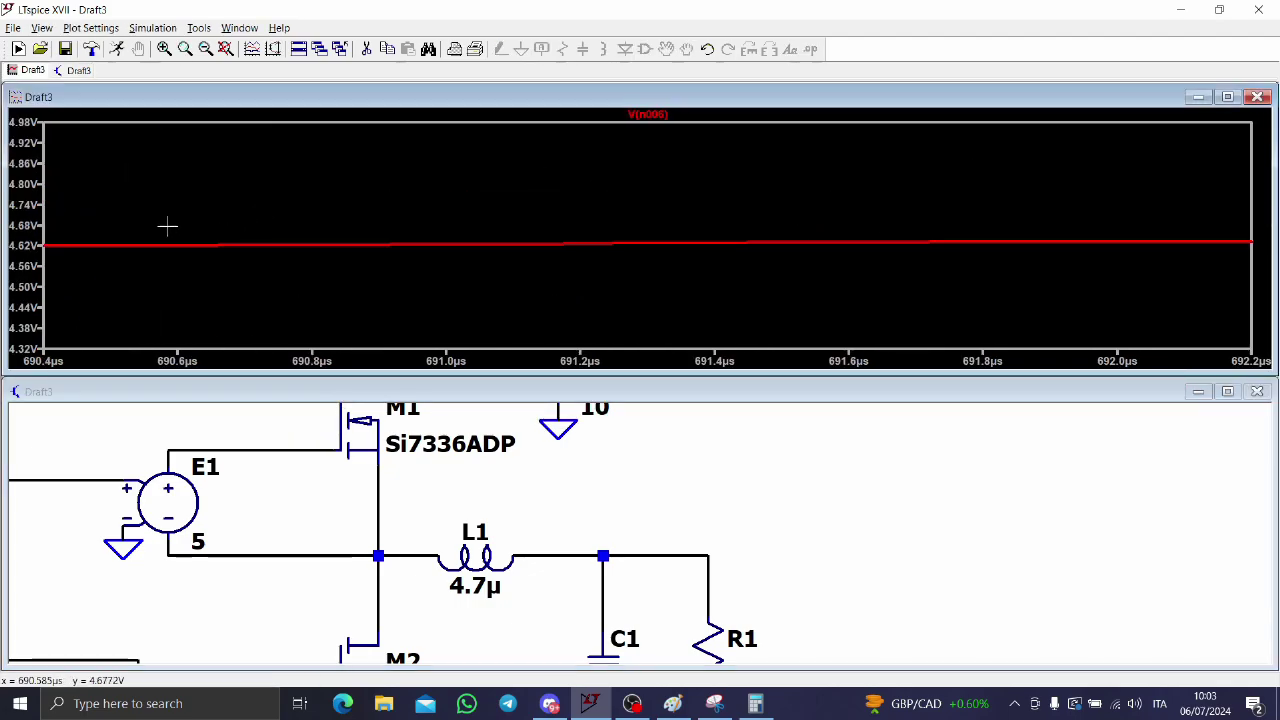
pyautogui.moveTo(66, 235); pyautogui.dragTo(126, 257)
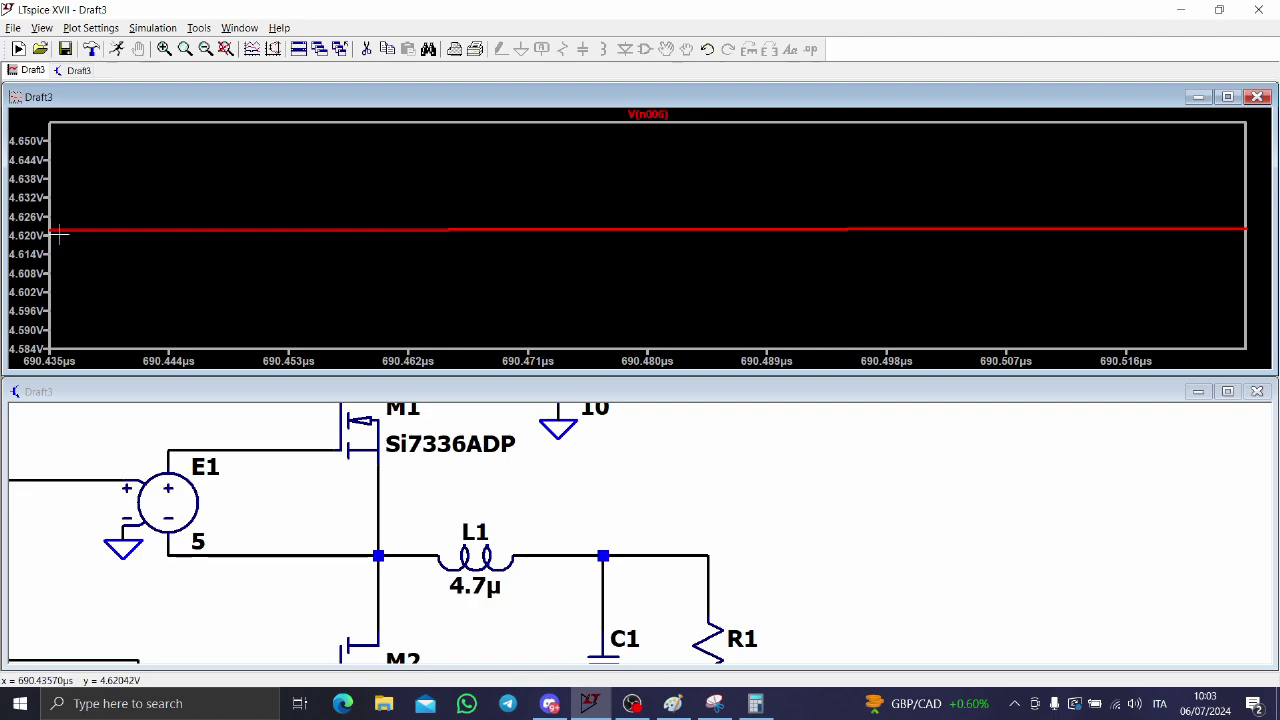
# Measure the output voltage trace with a cursor at about 690.476 µs, label that point and close the readout.
pyautogui.click(650, 114)
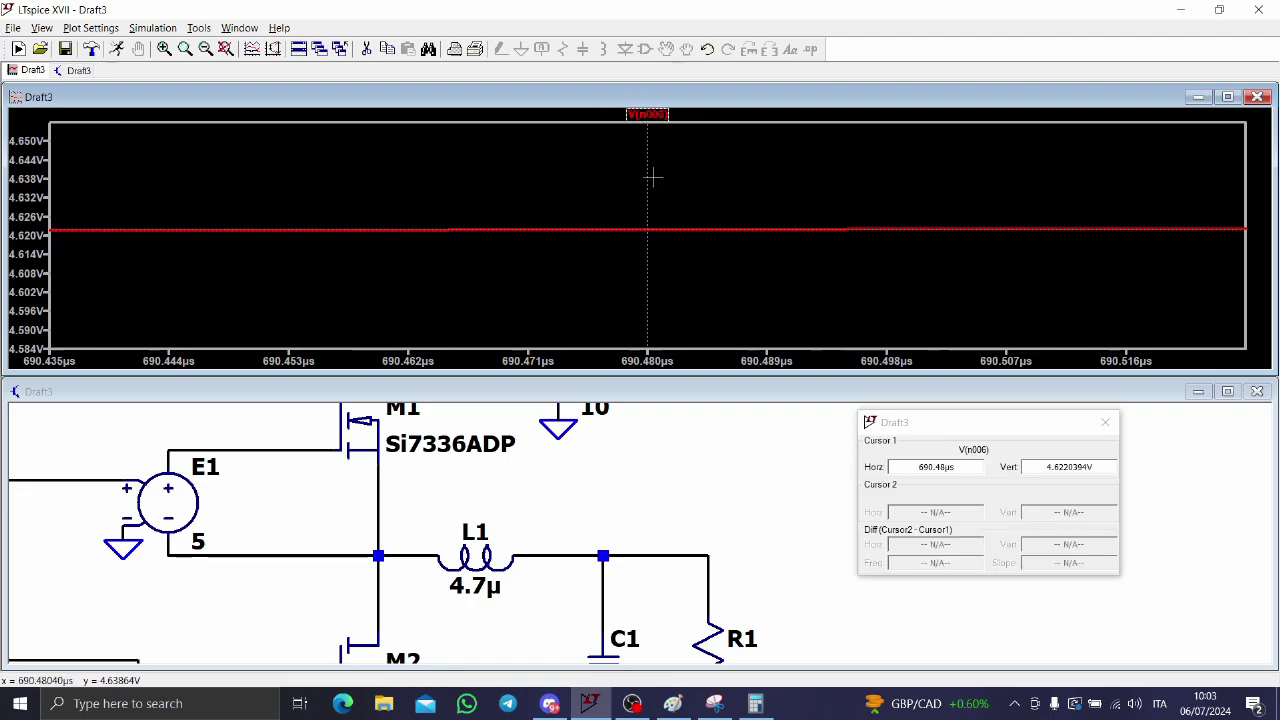
pyautogui.moveTo(648, 184); pyautogui.dragTo(590, 184)
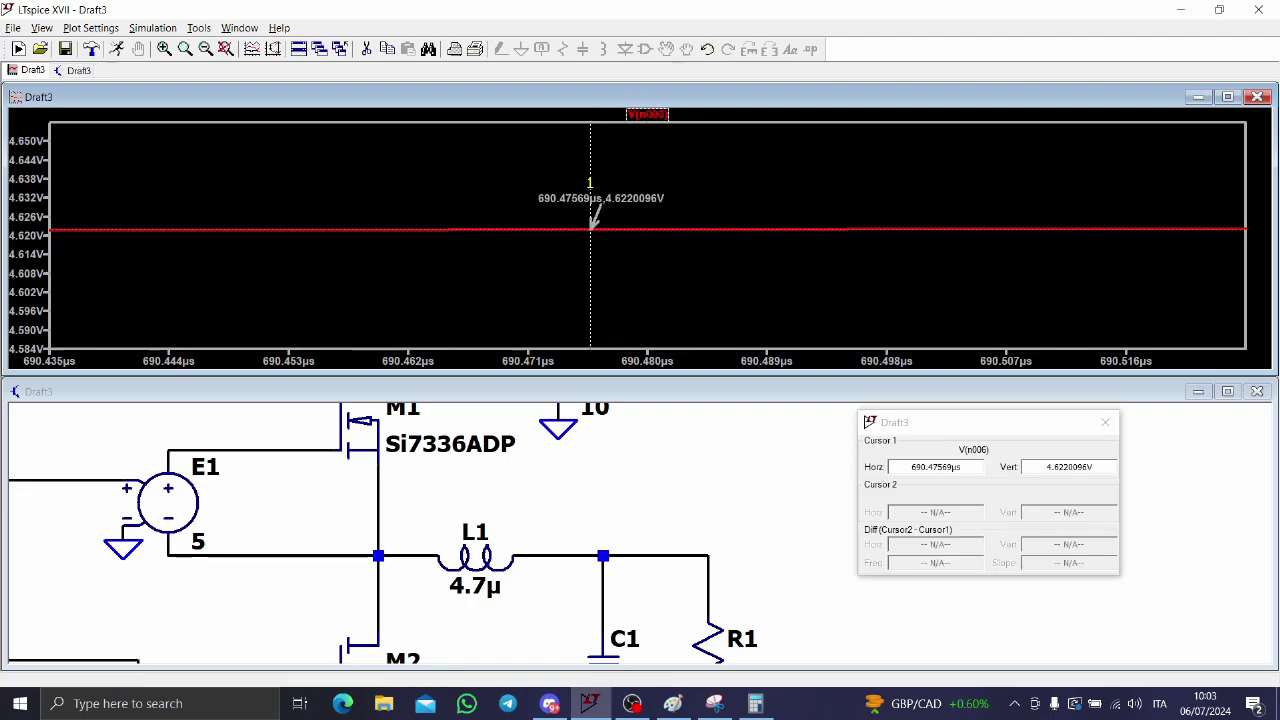
pyautogui.click(1105, 422)
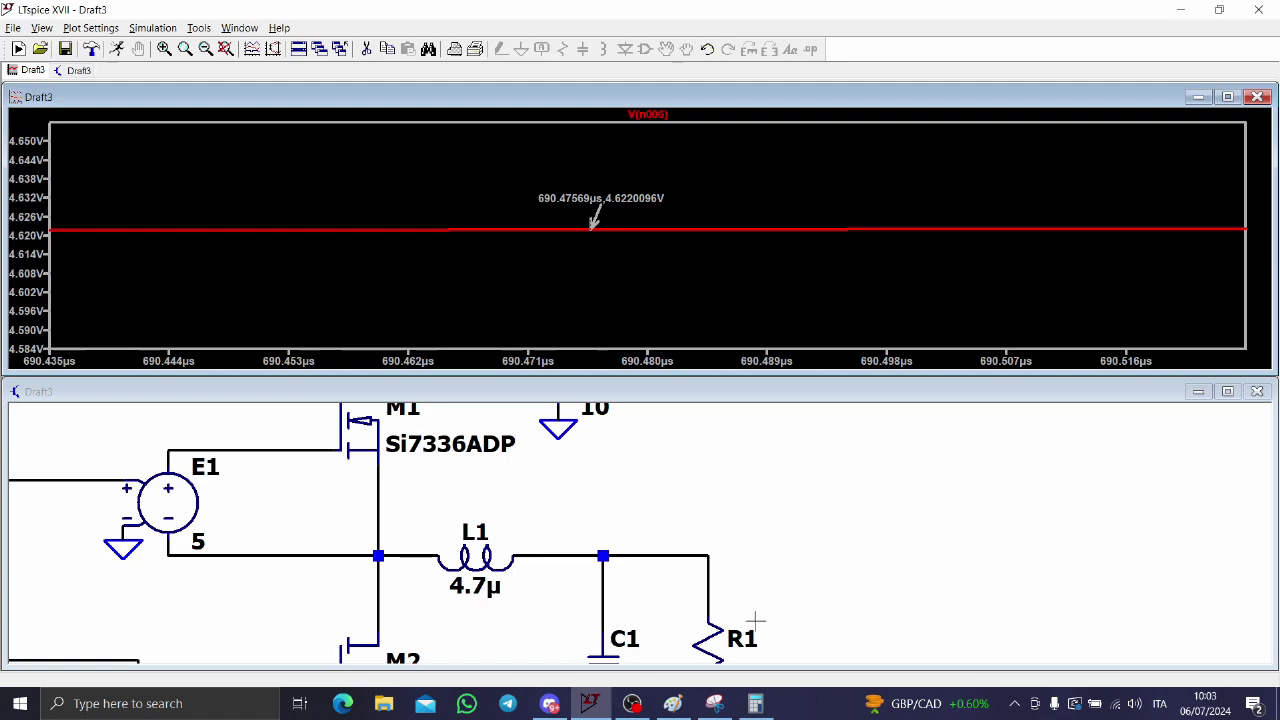
# Switch to Paint and review the handwritten switching period, dead time, on-time, reduced duty cycle and output voltage equations.
pyautogui.click(676, 712)
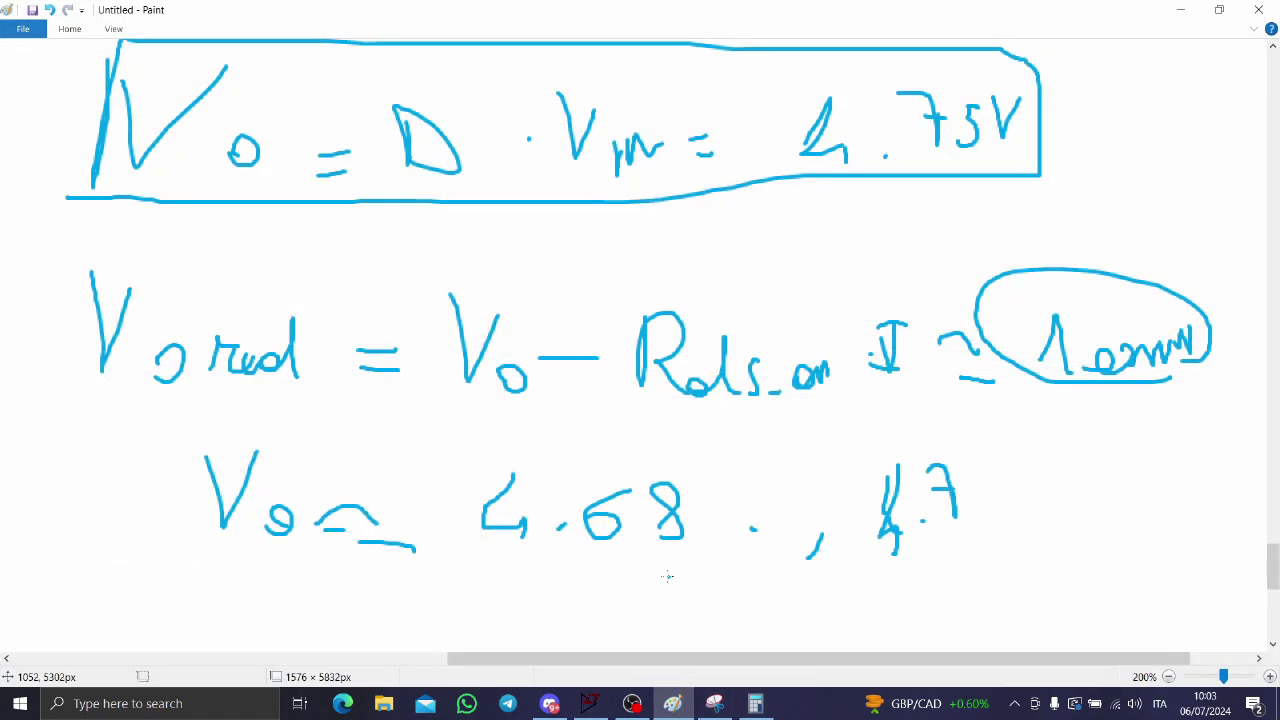
pyautogui.scroll(5, 706, 386)
pyautogui.scroll(3, 693, 289)
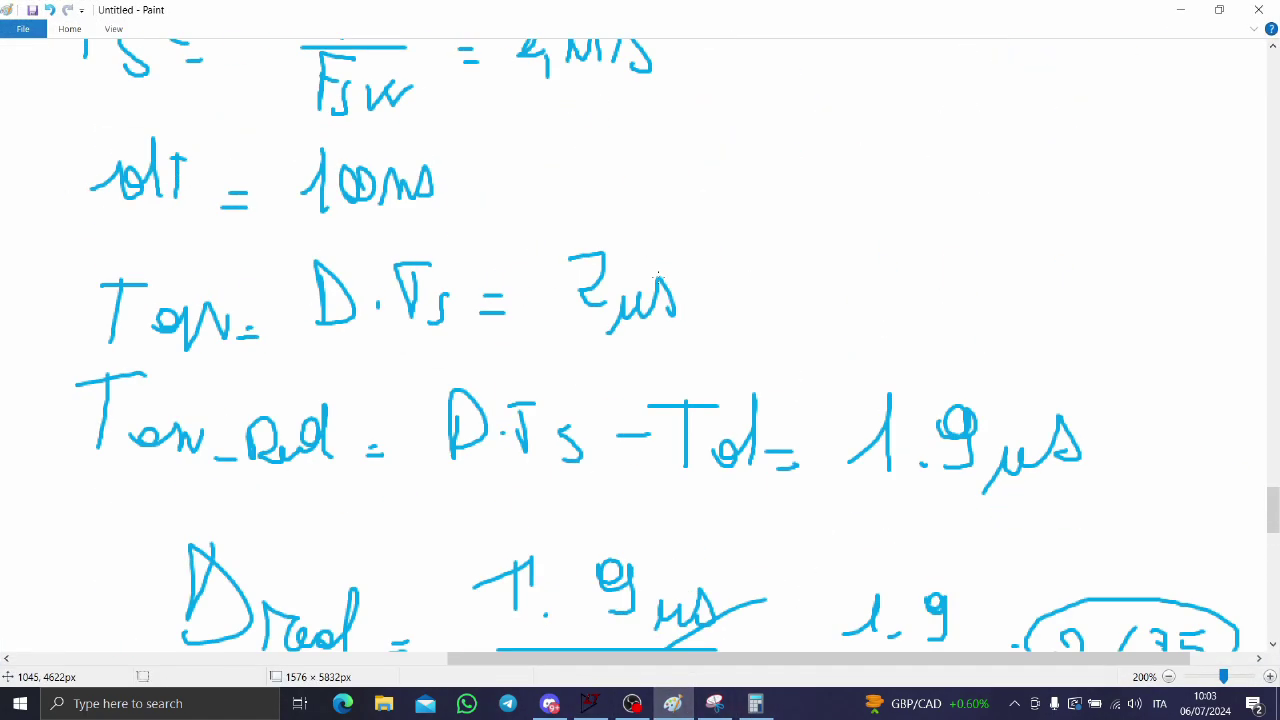
pyautogui.scroll(2, 600, 265)
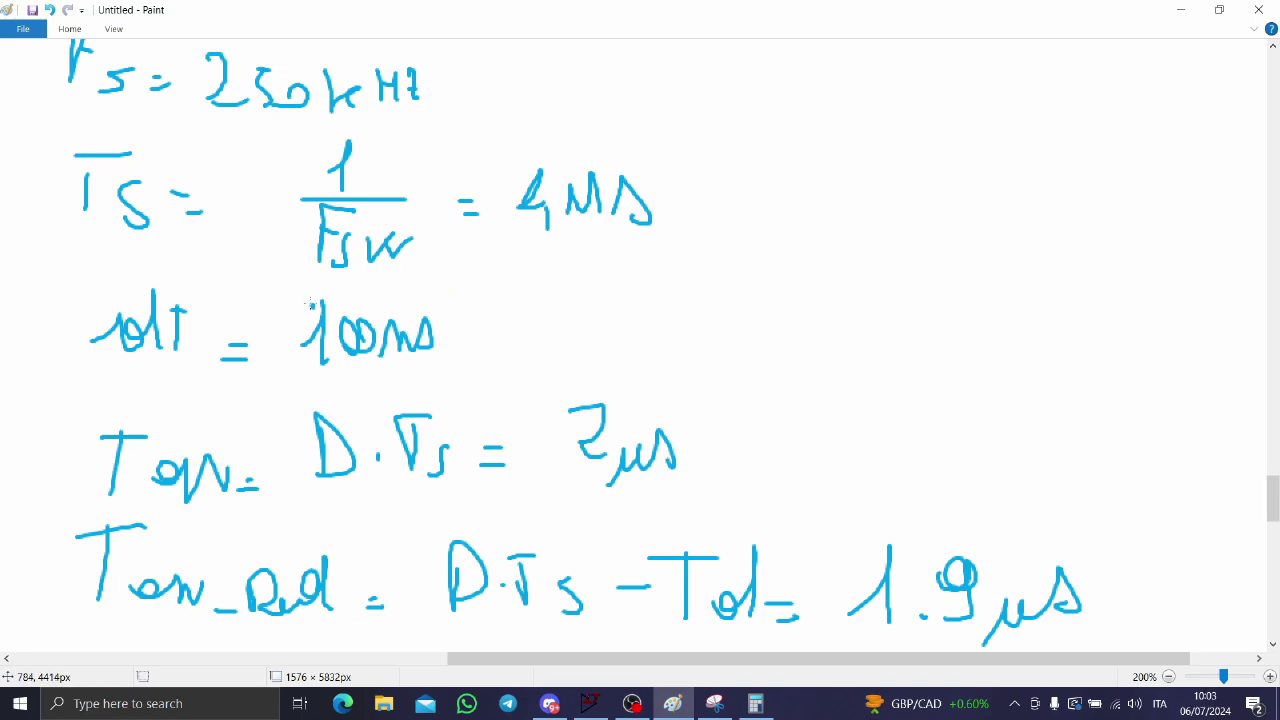
pyautogui.moveTo(312, 305)
pyautogui.mouseDown()
pyautogui.moveTo(70, 352)
pyautogui.moveTo(468, 320)
pyautogui.moveTo(326, 302)
pyautogui.mouseUp()
pyautogui.scroll(-5, 707, 320)
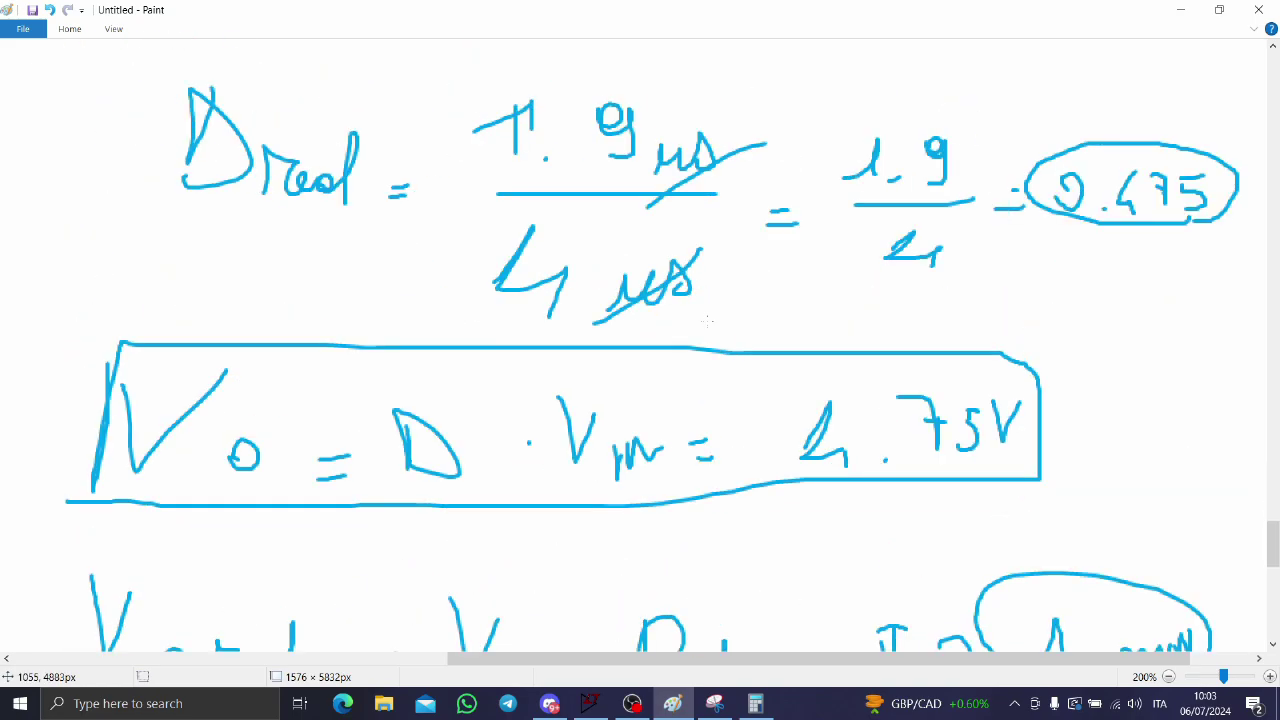
pyautogui.scroll(-3, 927, 350)
pyautogui.scroll(3, 1116, 226)
pyautogui.click(1180, 9)
# Back in the LTspice schematic, set the duty cycle parameter D to 0.475.
pyautogui.moveTo(12, 520); pyautogui.dragTo(242, 517)
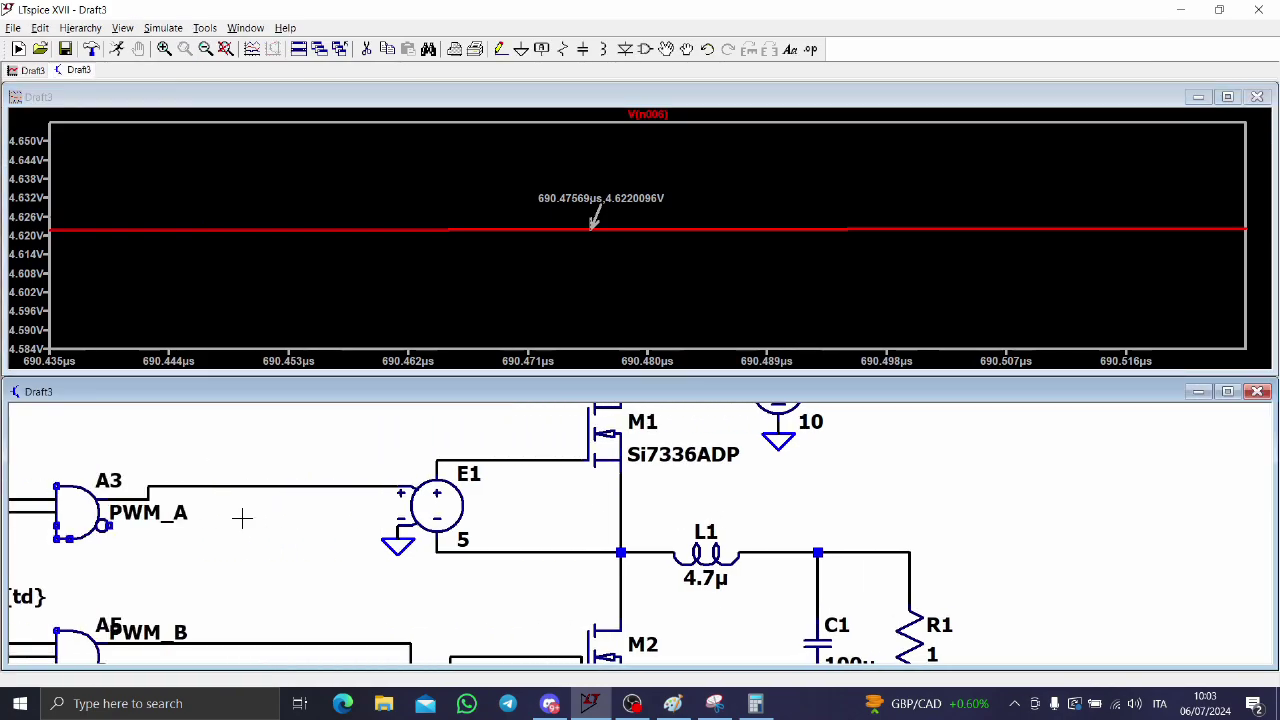
pyautogui.scroll(-2, 242, 517)
pyautogui.scroll(3, 413, 465)
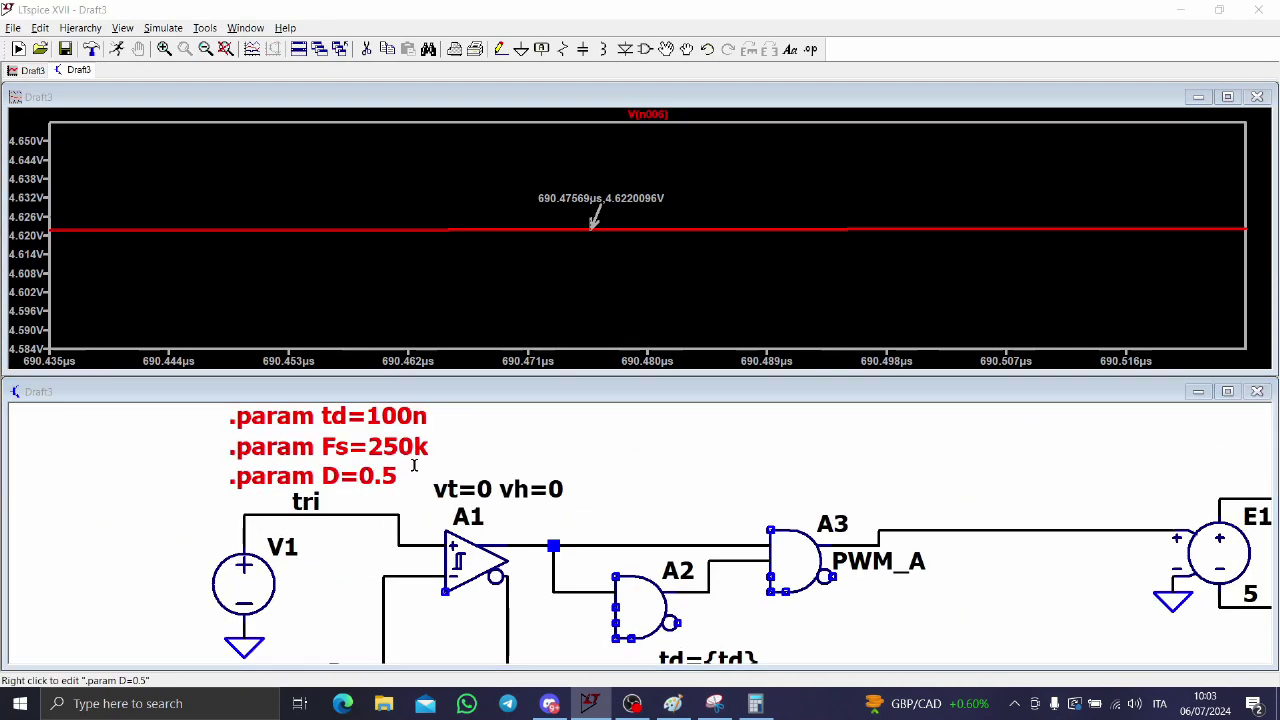
pyautogui.rightClick(413, 465)
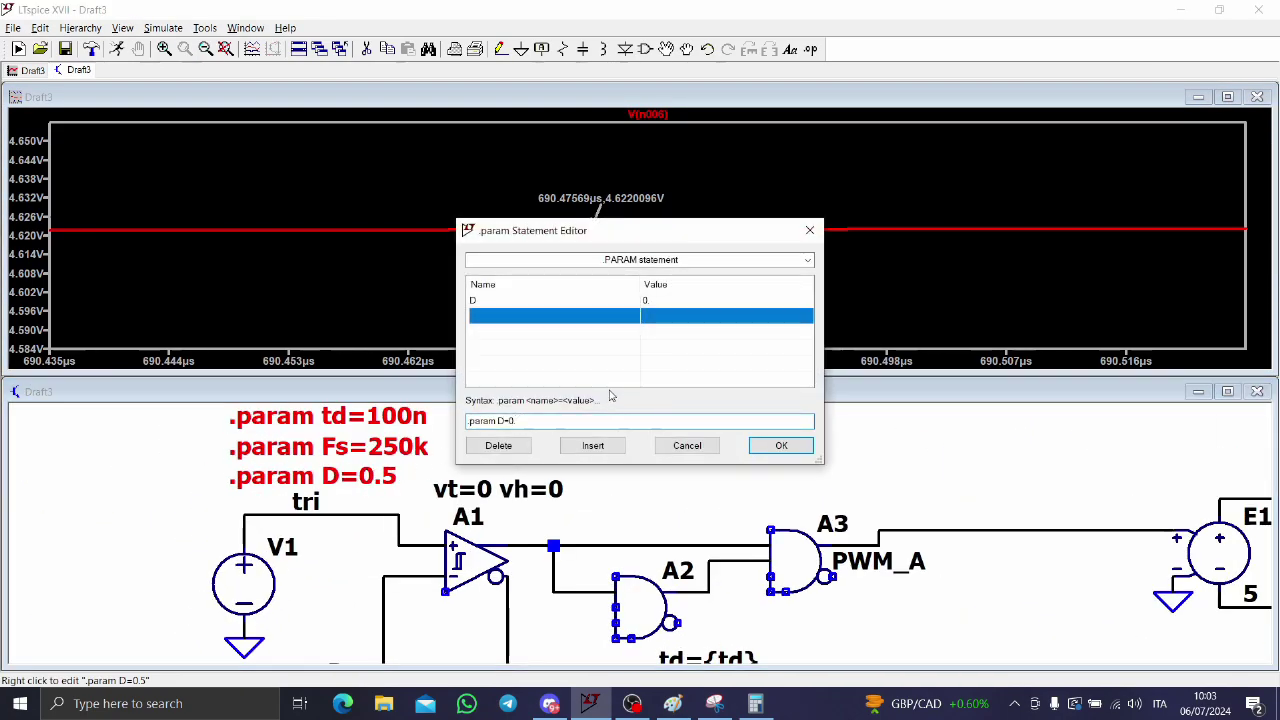
pyautogui.press('Return')
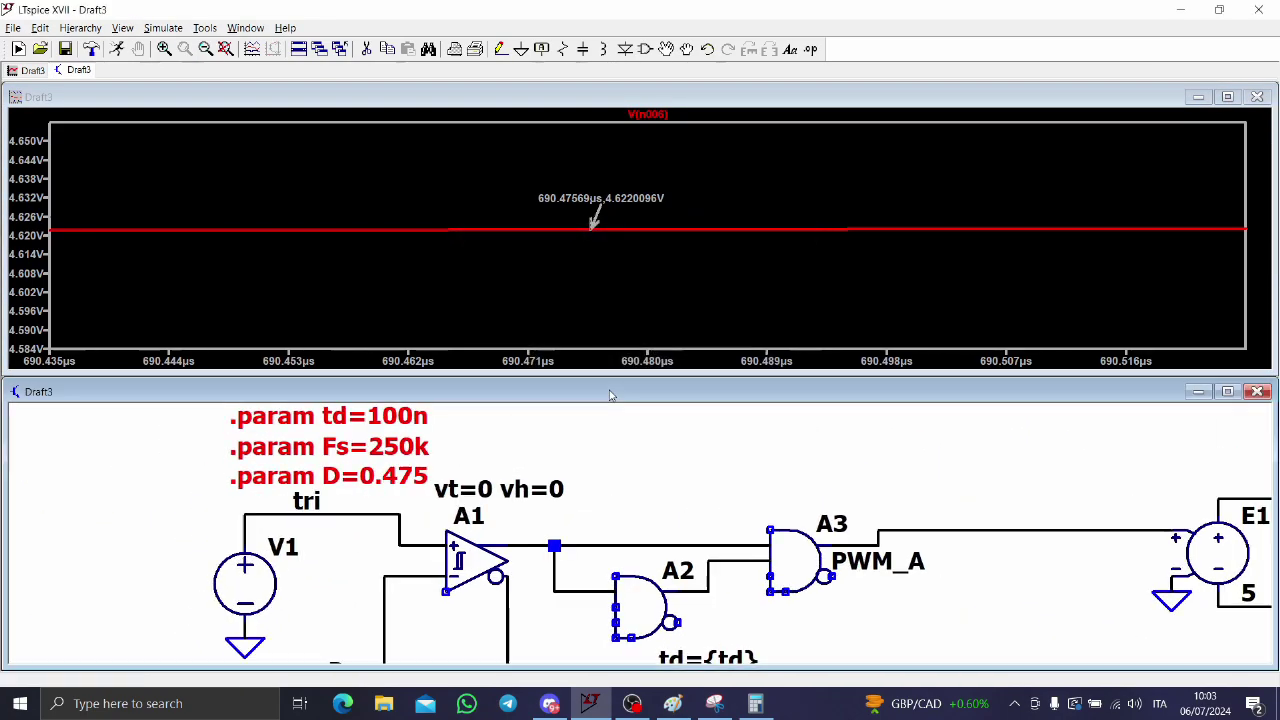
# Set the dead time parameter td to 1n in its .param directive.
pyautogui.moveTo(525, 431); pyautogui.dragTo(537, 463)
pyautogui.rightClick(527, 410)
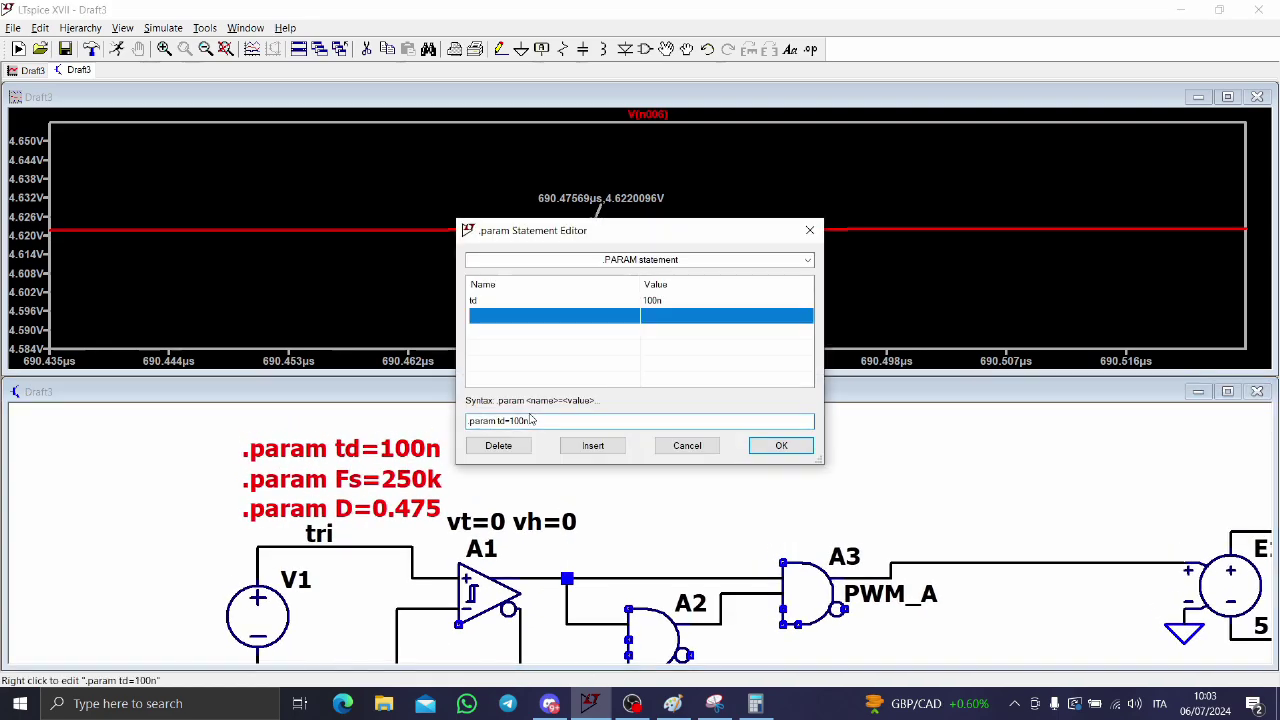
pyautogui.write('n')
pyautogui.press('Return')
# Run the simulation with the new parameters and fit the output voltage plot to the data.
pyautogui.scroll(-1, 480, 463)
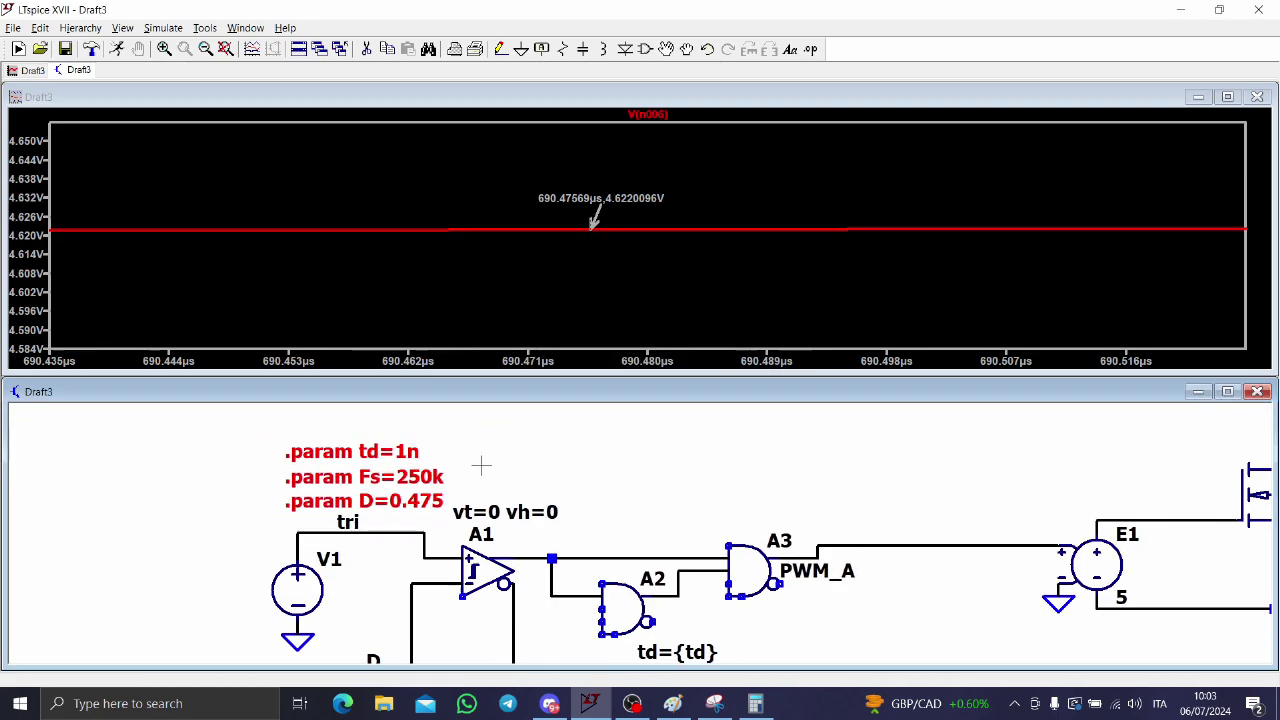
pyautogui.scroll(-1, 800, 466)
pyautogui.moveTo(800, 466); pyautogui.dragTo(532, 456)
pyautogui.click(116, 48)
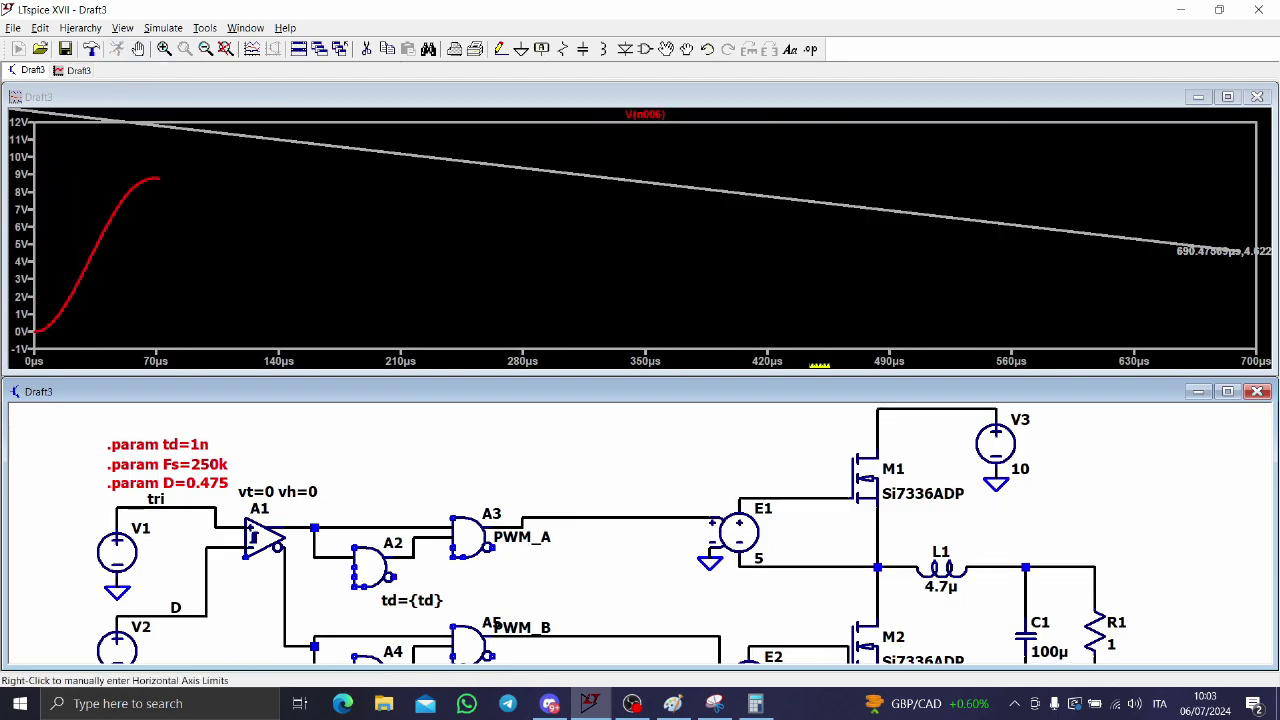
pyautogui.rightClick(820, 314)
pyautogui.click(838, 316)
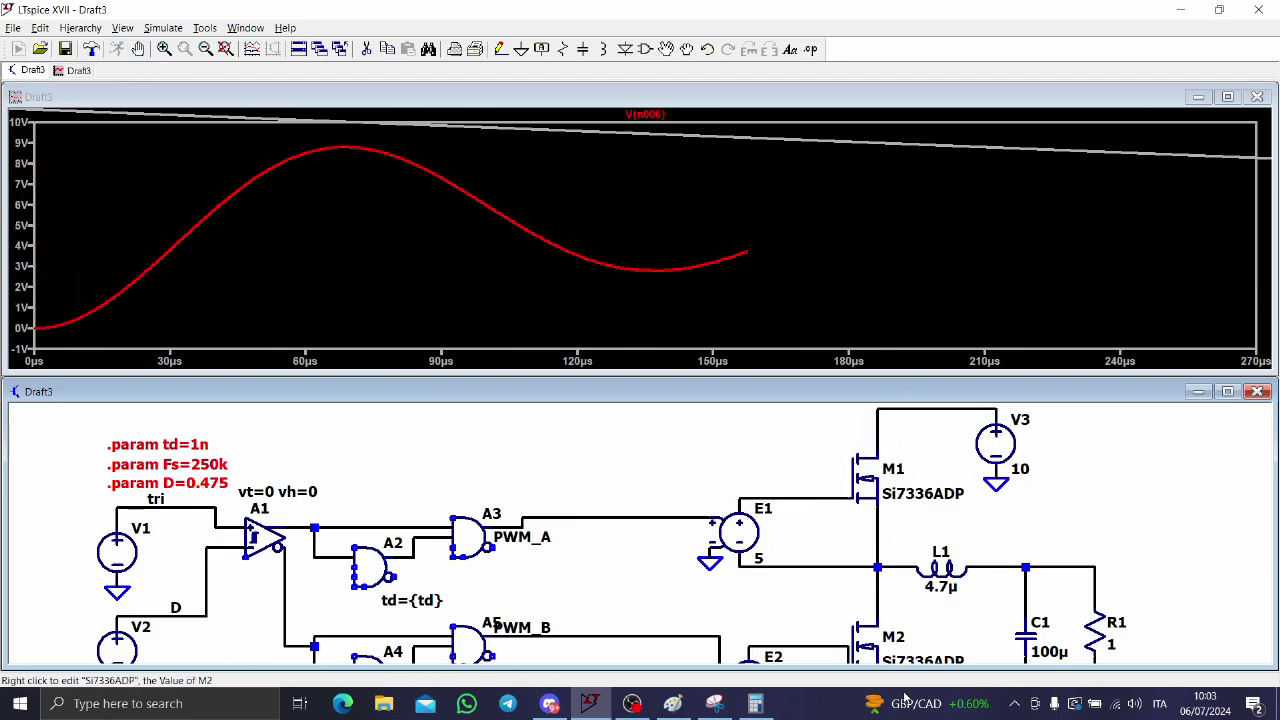
# Compare with the handwritten Vo and Vored calculations in Paint while the simulation runs, then return to LTspice.
pyautogui.click(728, 705)
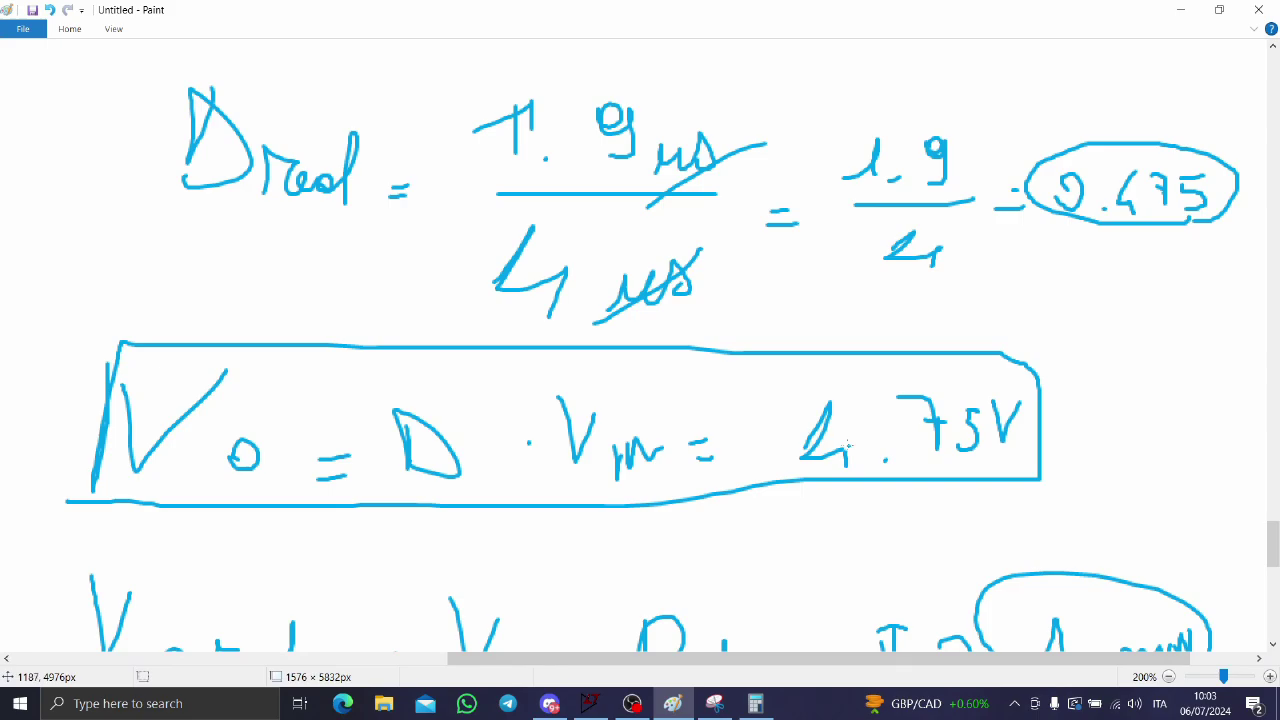
pyautogui.scroll(-5, 848, 445)
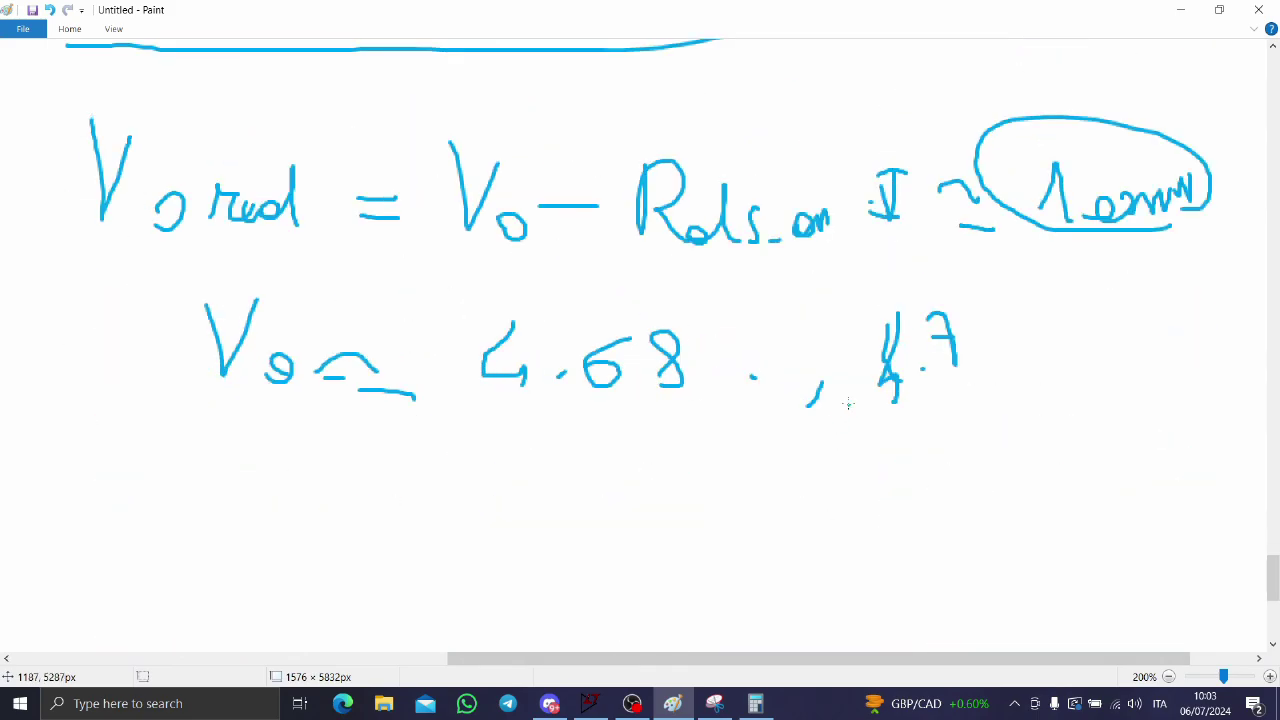
pyautogui.scroll(1, 846, 406)
pyautogui.click(1180, 10)
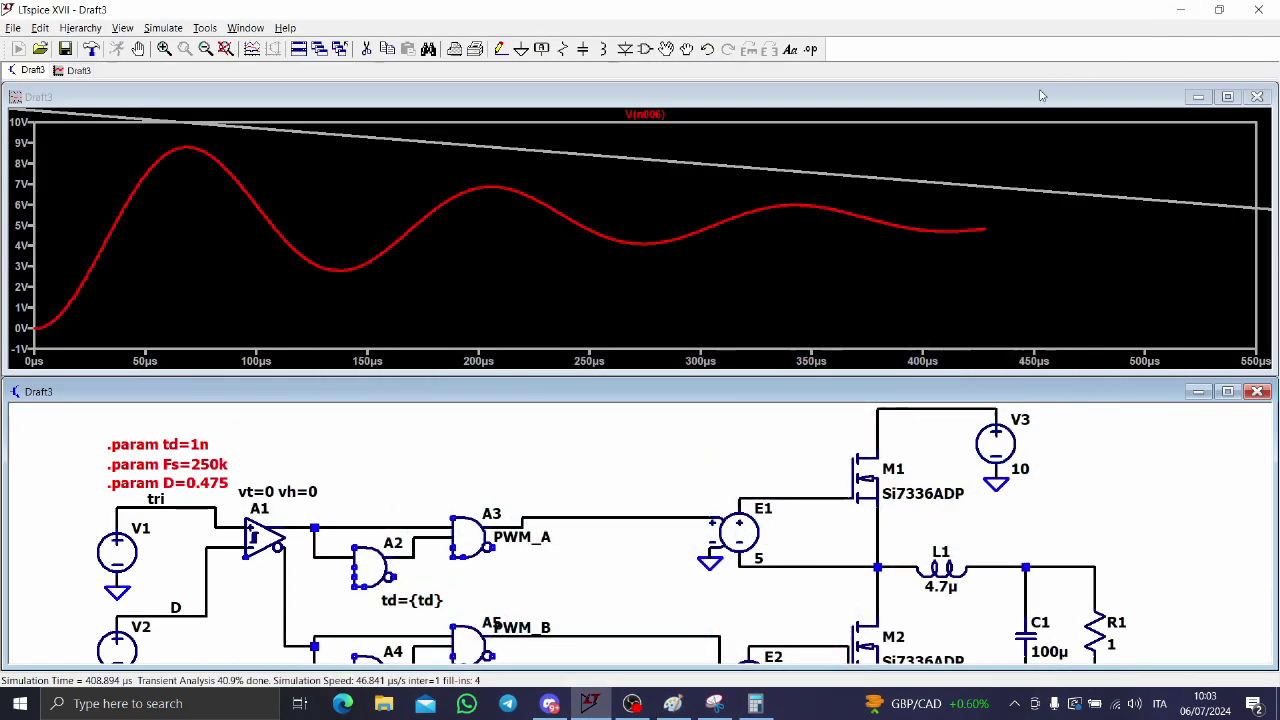
# Examine the settled output voltage by magnifying the very end of the transient, near 1 ms.
pyautogui.moveTo(817, 507); pyautogui.dragTo(696, 503)
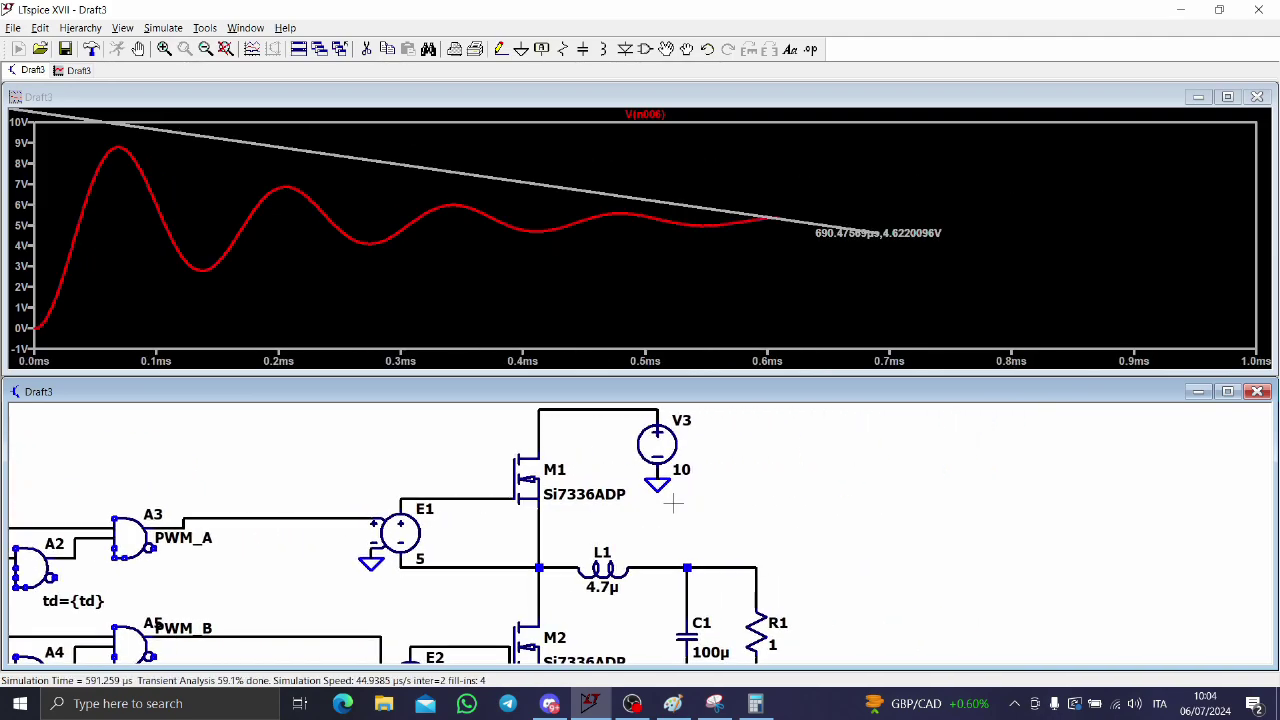
pyautogui.click(570, 203)
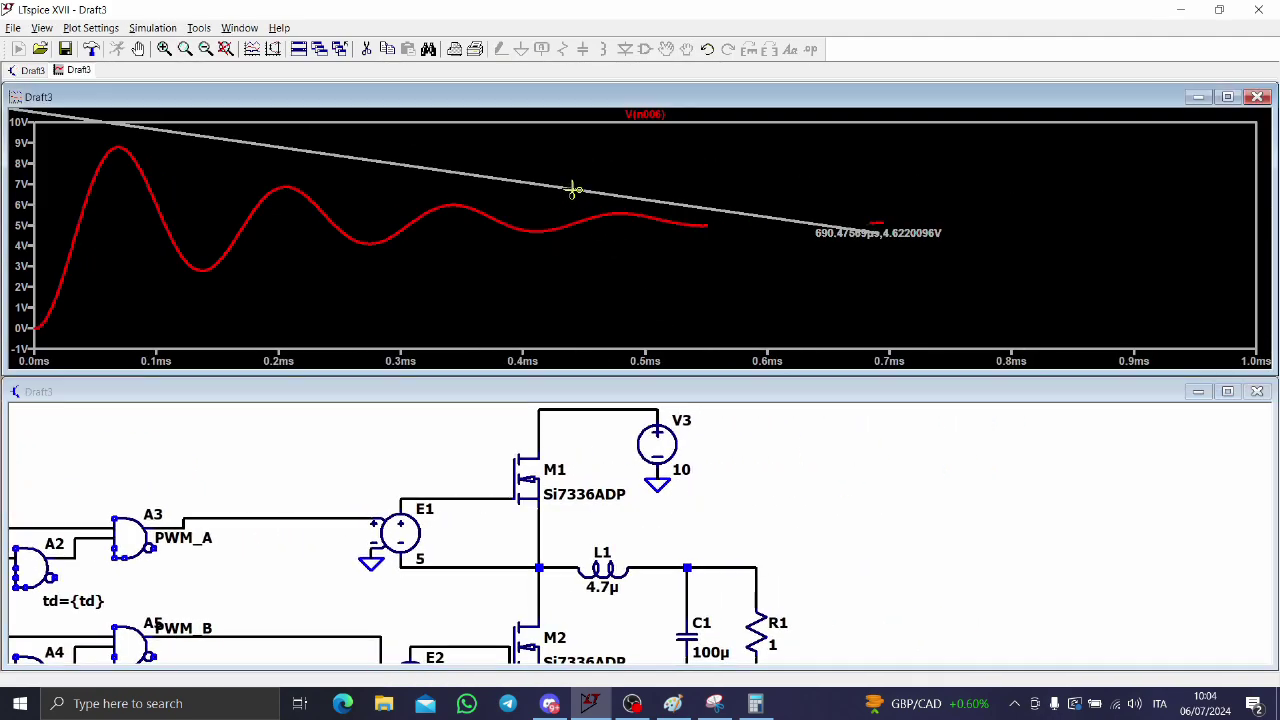
pyautogui.rightClick(876, 244)
pyautogui.click(896, 257)
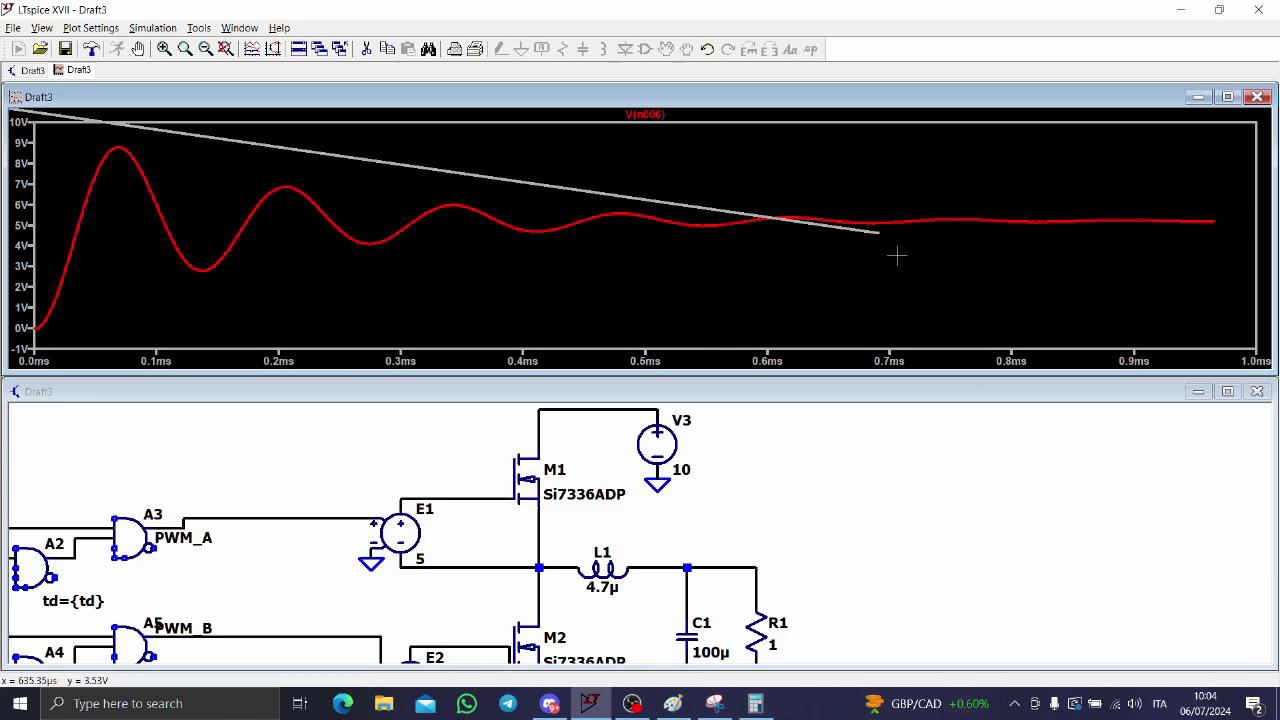
pyautogui.moveTo(1244, 206); pyautogui.dragTo(1258, 260)
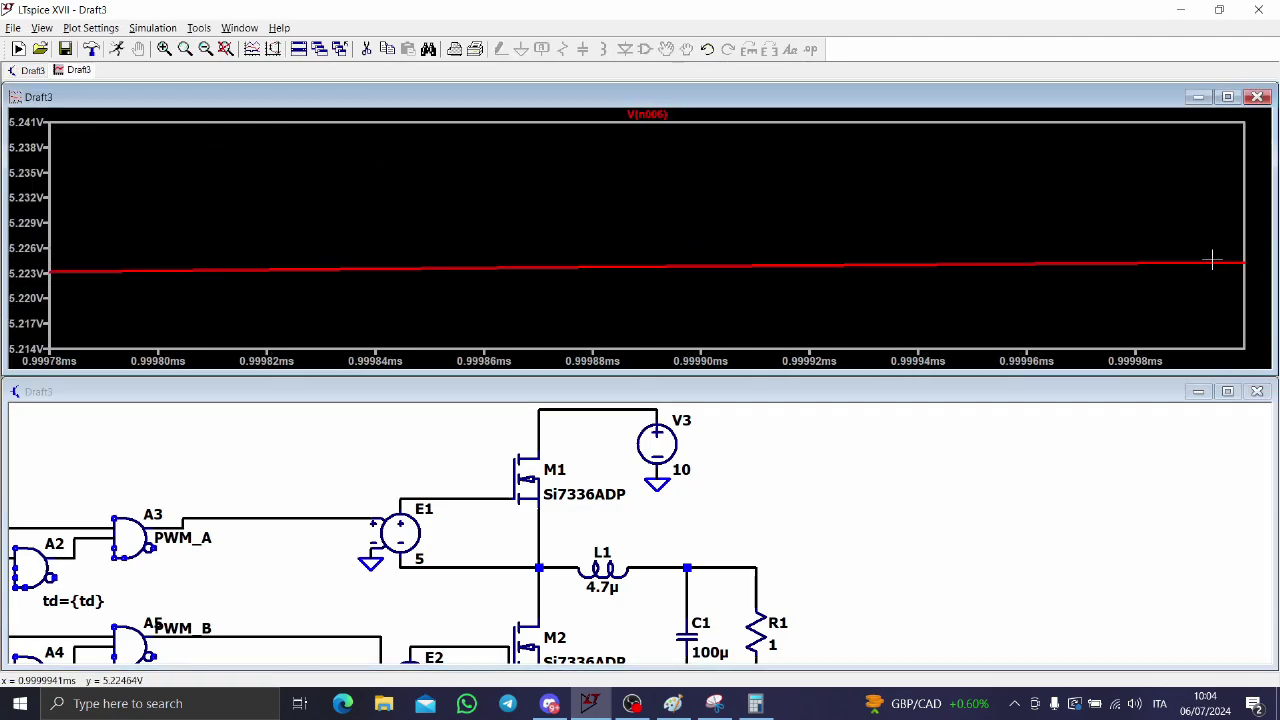
# Try plotting M1's gate voltage, first relative to the switching node and then to ground, over the full transient.
pyautogui.moveTo(204, 460); pyautogui.dragTo(542, 447)
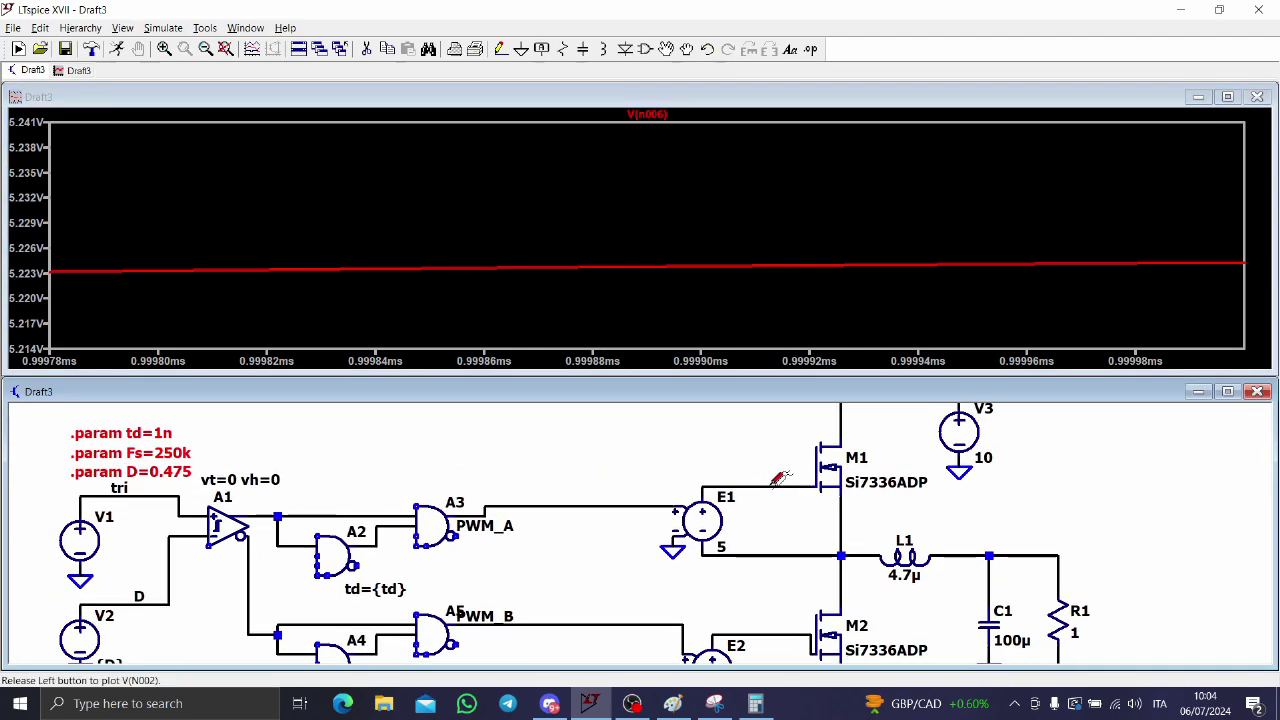
pyautogui.moveTo(804, 553); pyautogui.dragTo(790, 484)
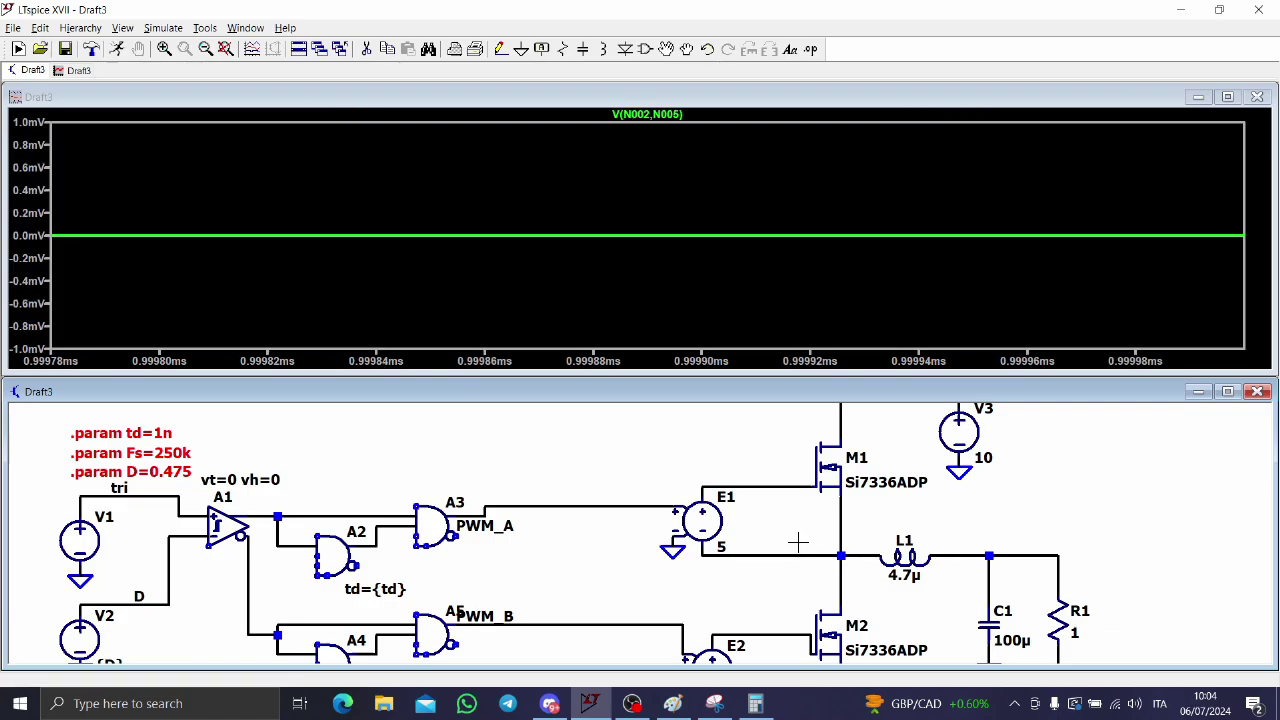
pyautogui.click(788, 488)
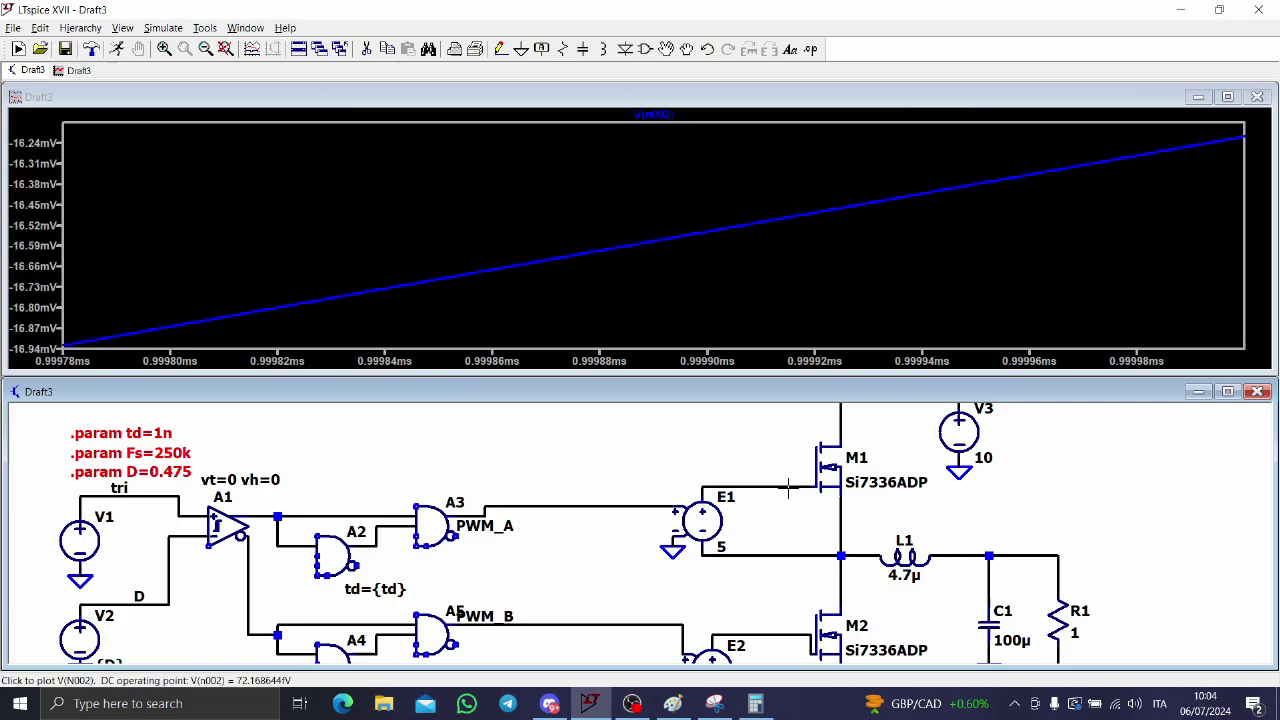
pyautogui.rightClick(628, 300)
pyautogui.click(663, 316)
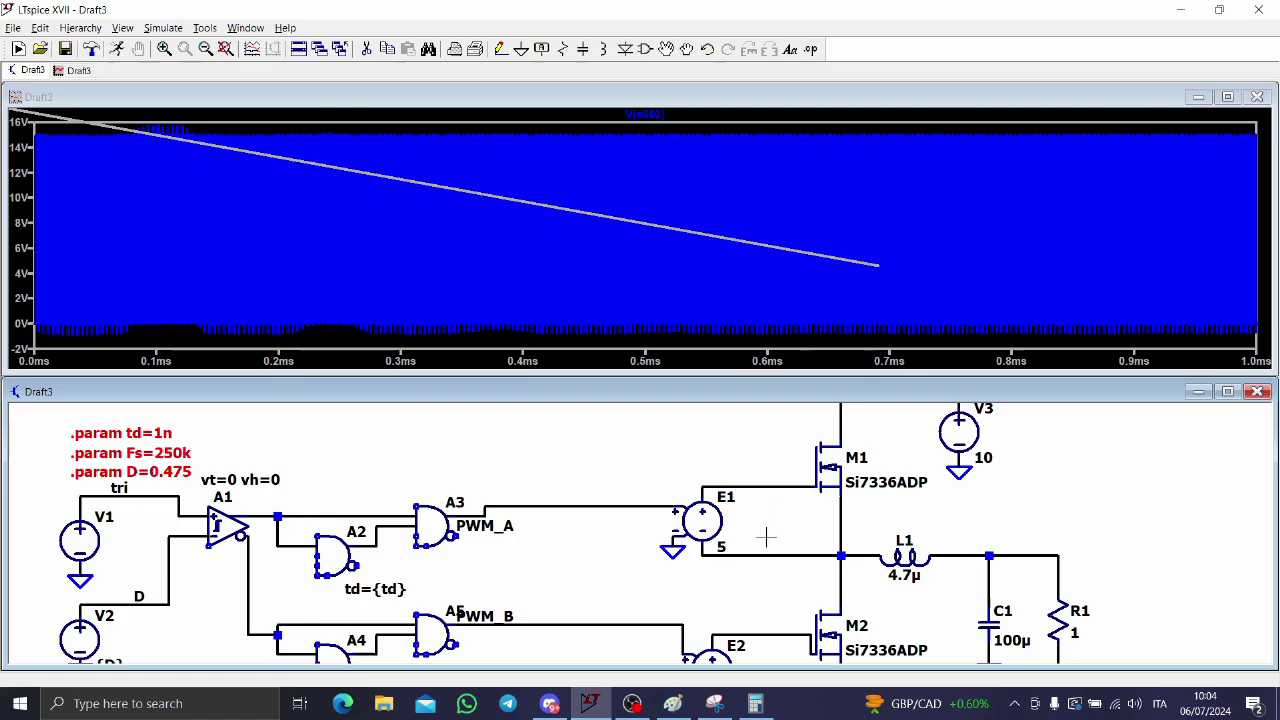
# Plot M1's gate voltage relative to the switching node together with M2's gate voltage, from about 988.2 to 994.8 µs.
pyautogui.moveTo(790, 487); pyautogui.dragTo(848, 551)
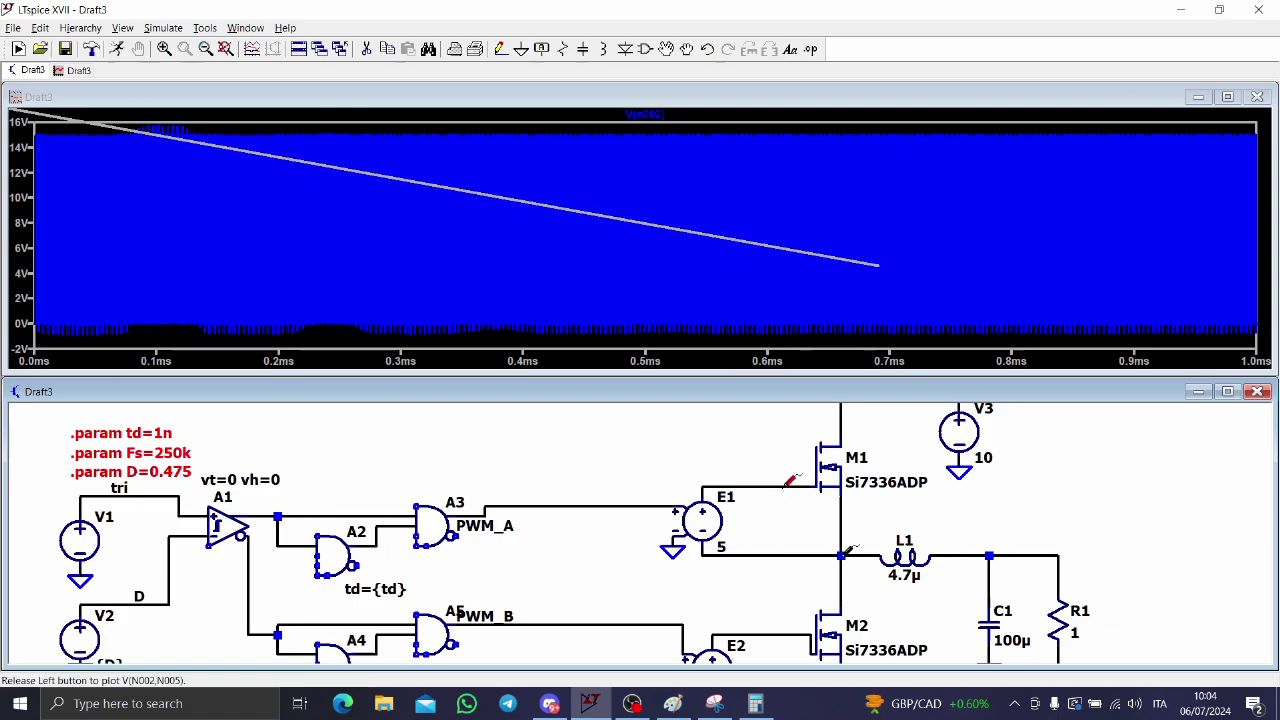
pyautogui.moveTo(788, 485); pyautogui.dragTo(845, 555)
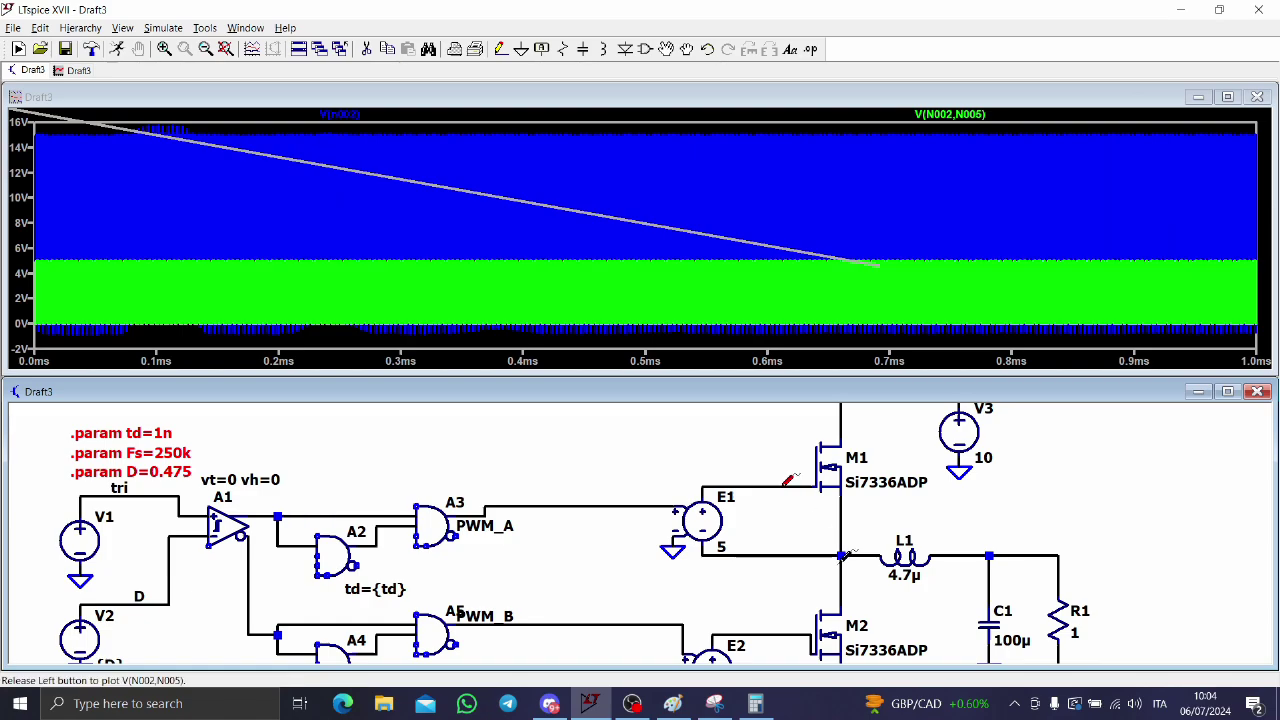
pyautogui.moveTo(1228, 338); pyautogui.dragTo(1270, 136)
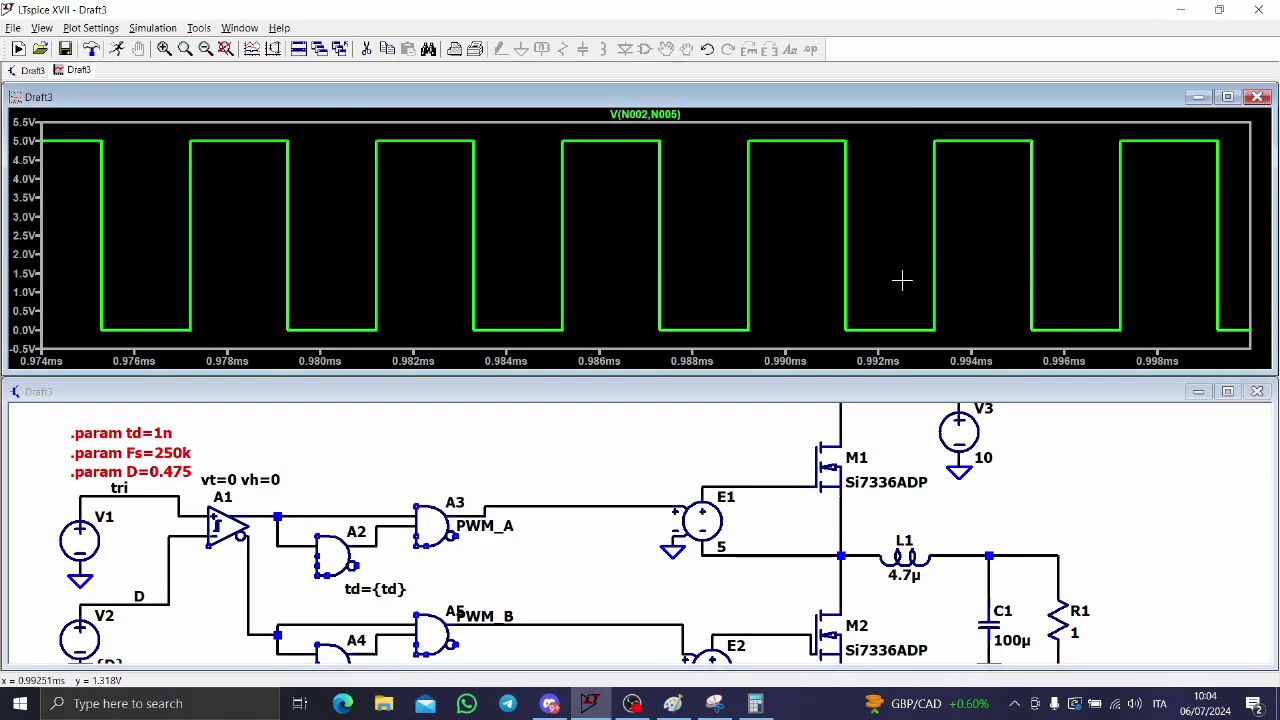
pyautogui.moveTo(724, 342); pyautogui.dragTo(987, 121)
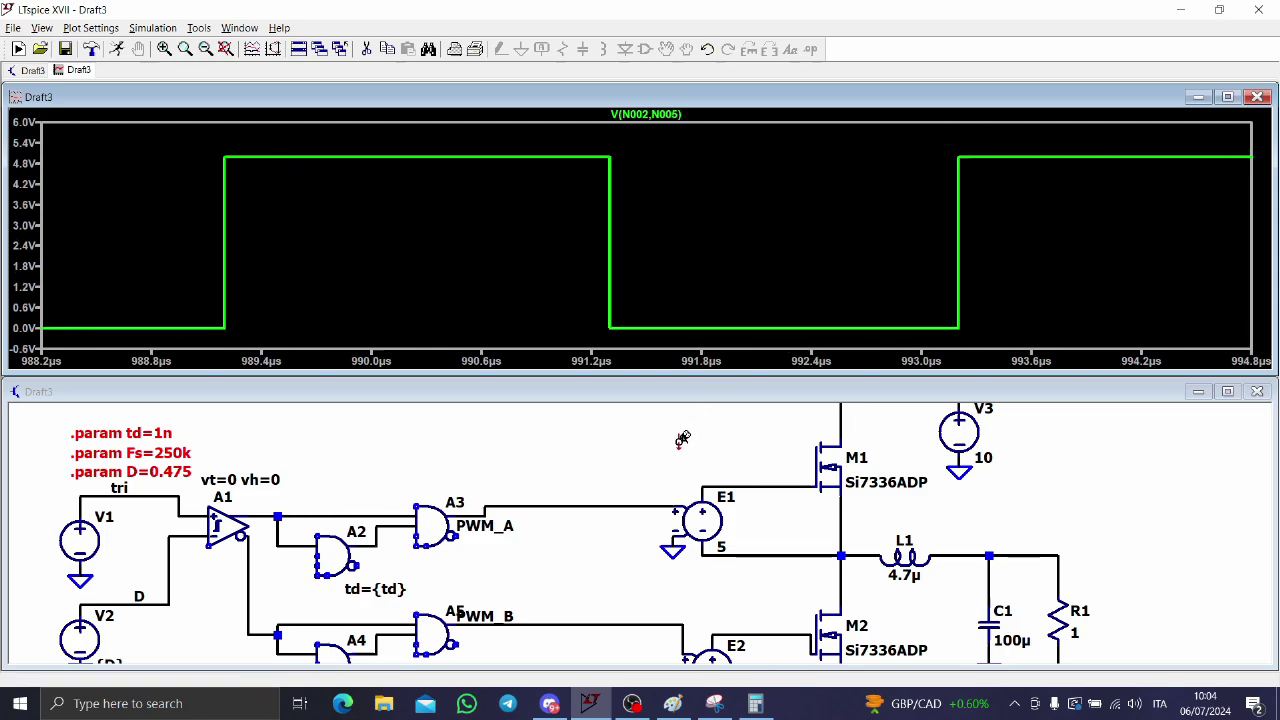
pyautogui.moveTo(606, 549); pyautogui.dragTo(518, 469)
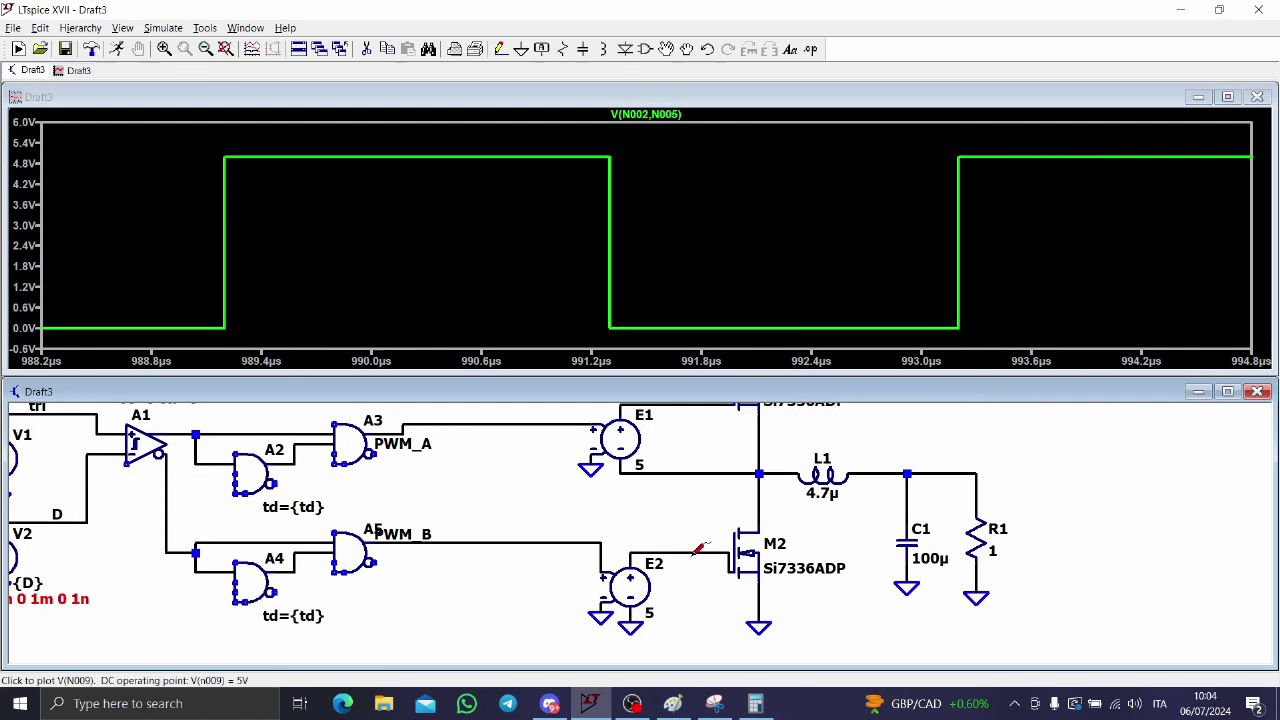
pyautogui.click(708, 553)
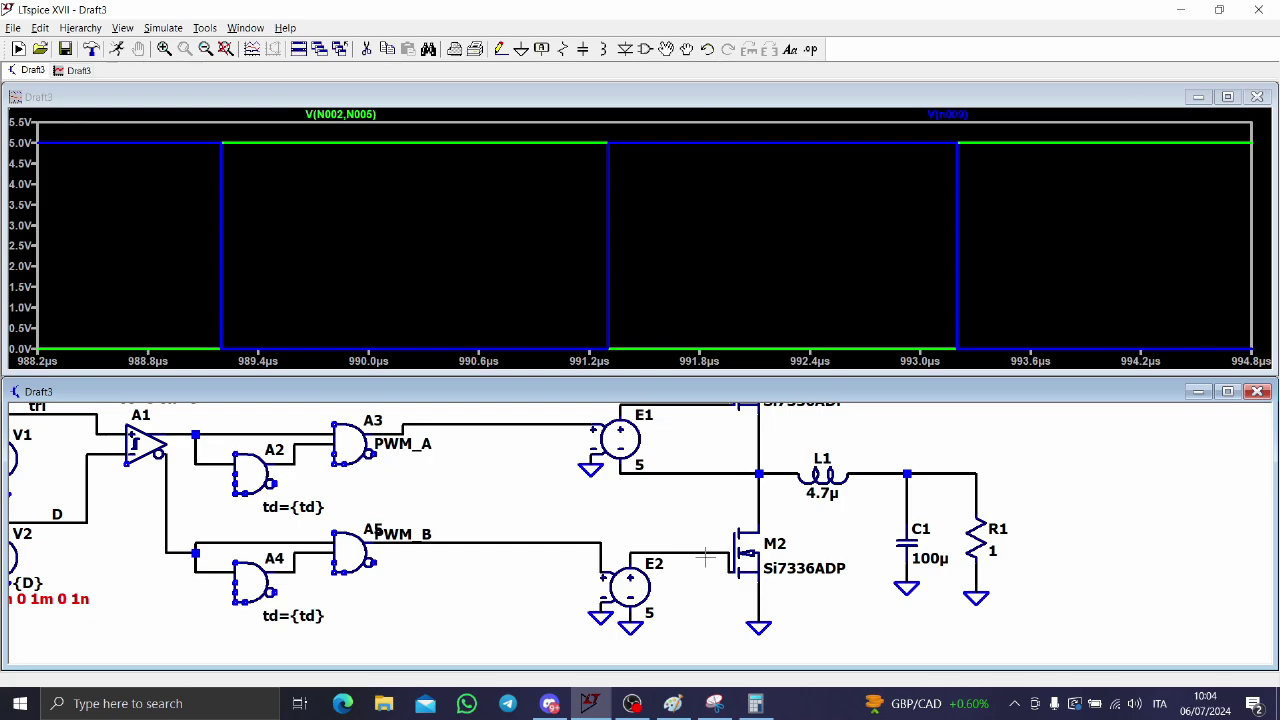
# Measure the high time of M1's gate pulse with two cursors placed on its rising and falling edges, then dismiss the readout.
pyautogui.click(594, 209)
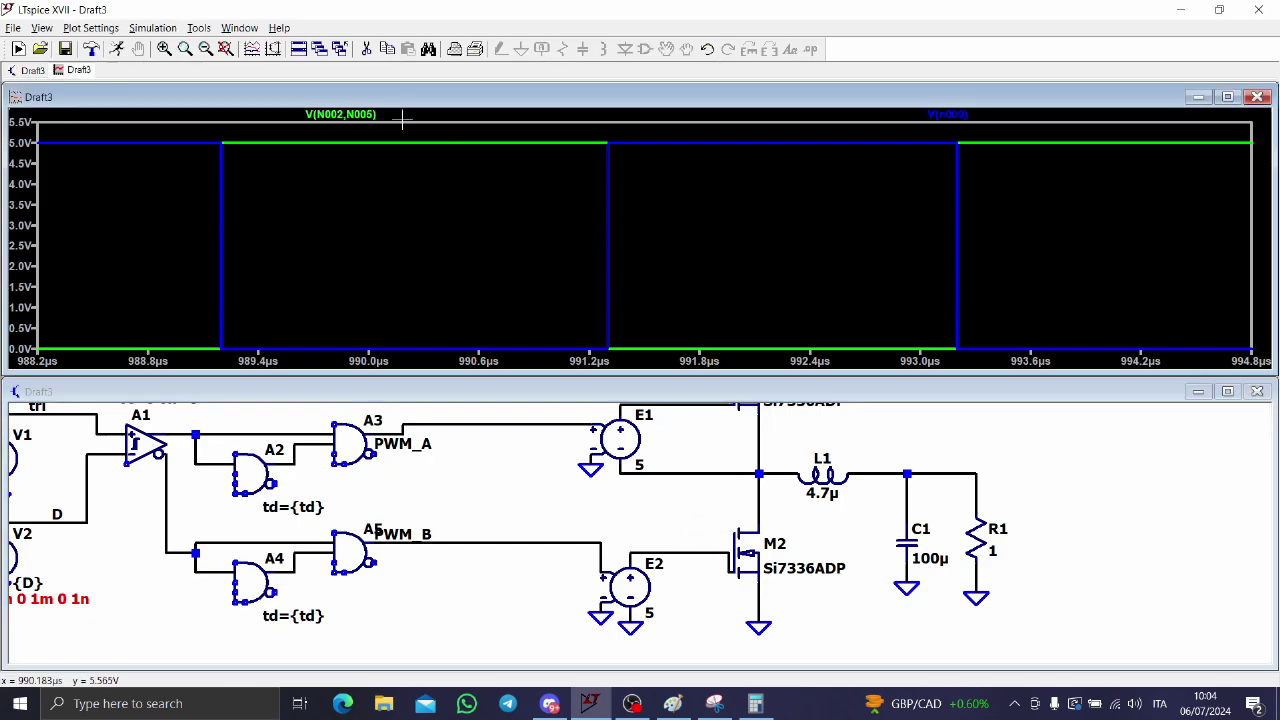
pyautogui.click(345, 114)
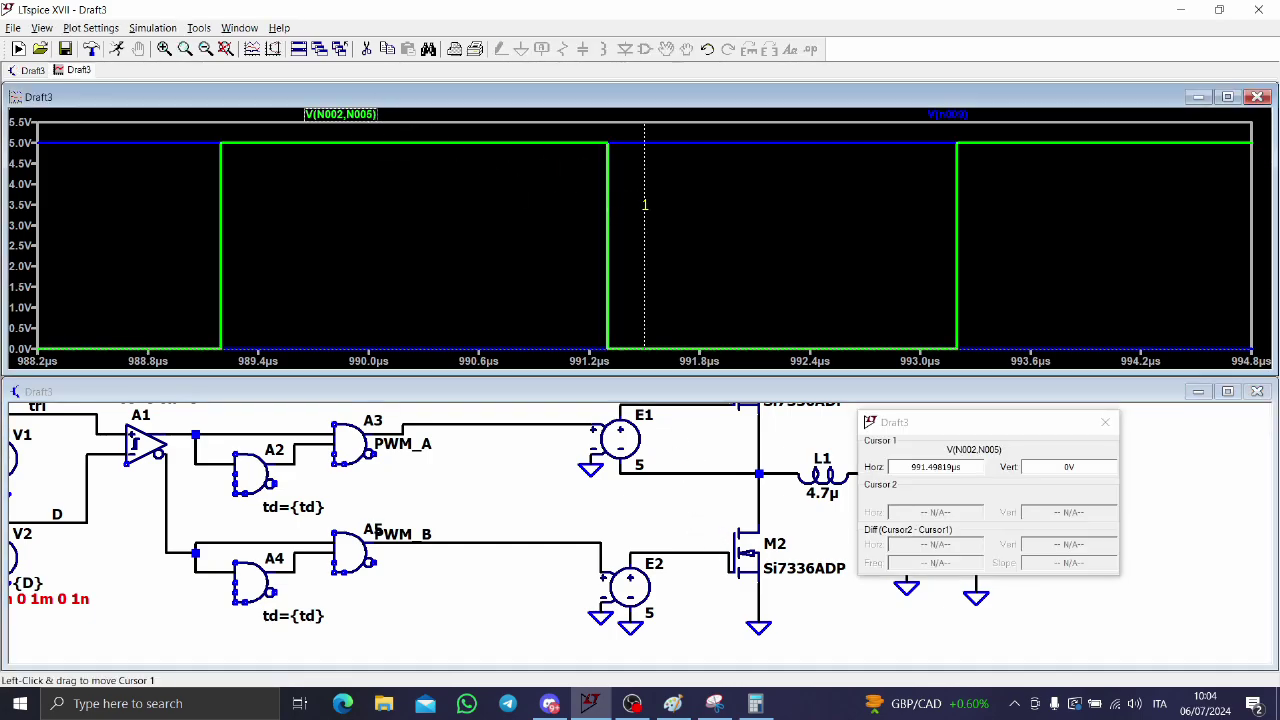
pyautogui.moveTo(645, 204); pyautogui.dragTo(222, 188)
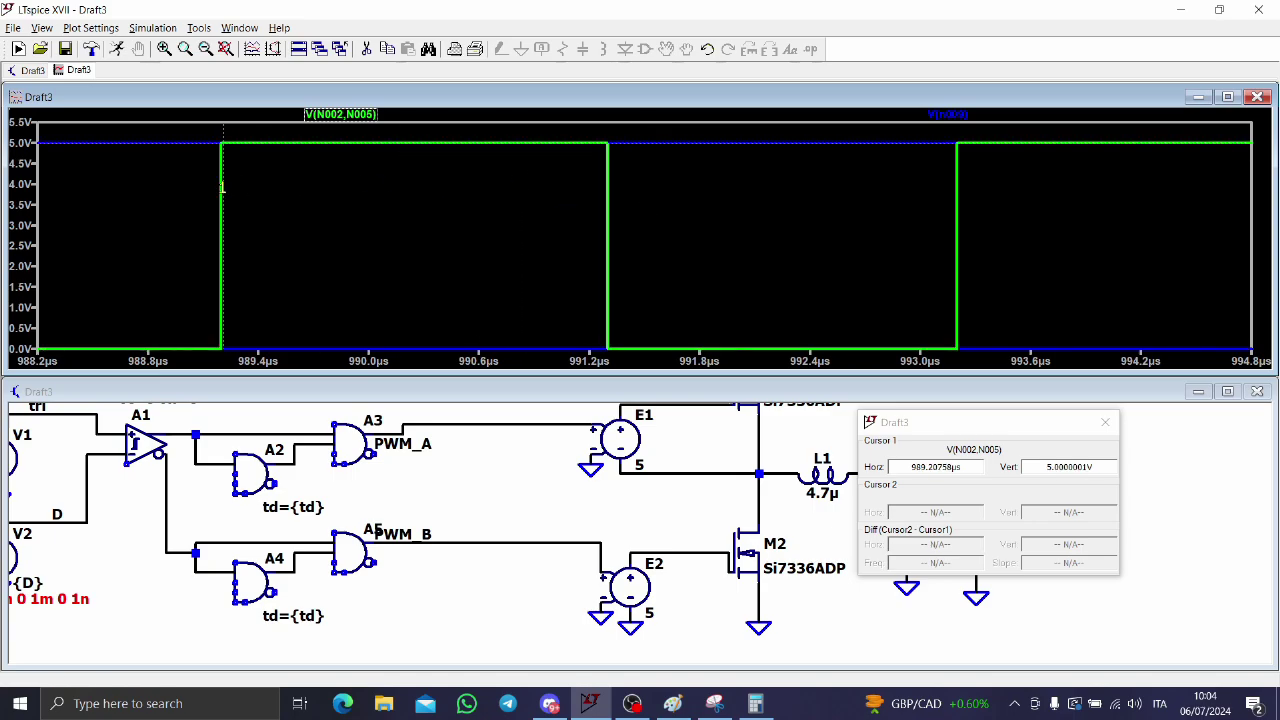
pyautogui.click(350, 116)
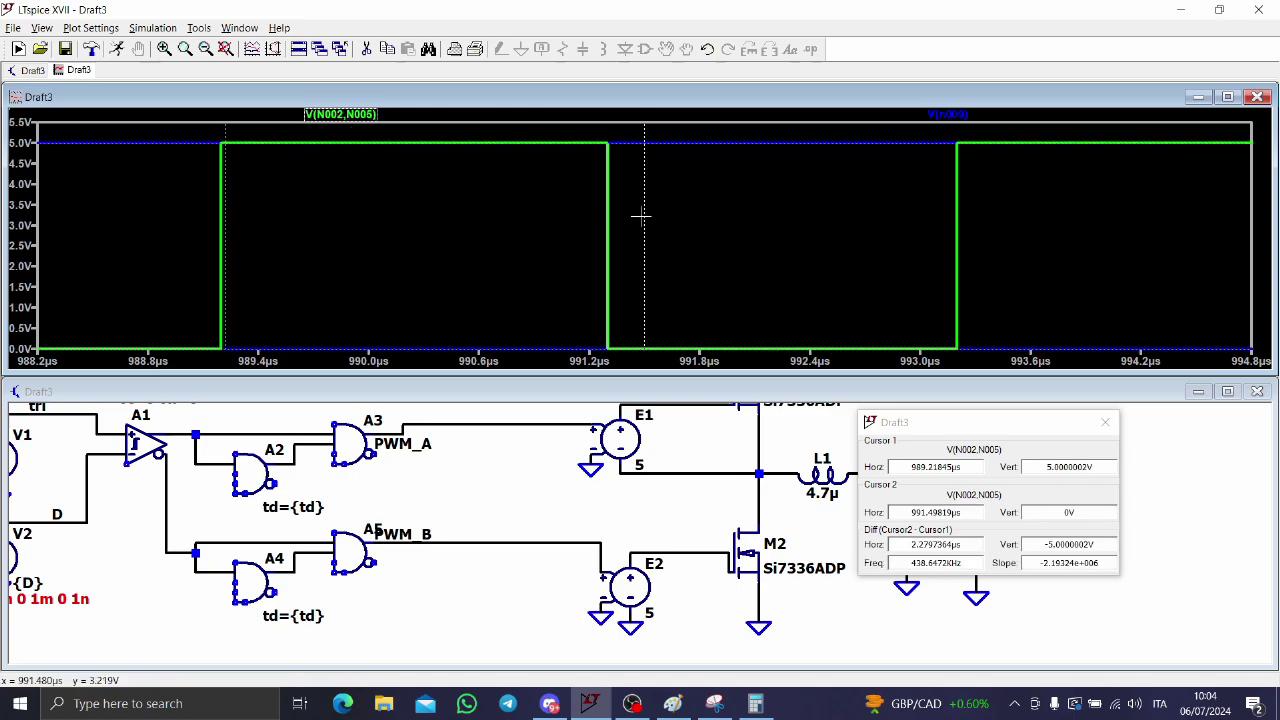
pyautogui.moveTo(644, 208); pyautogui.dragTo(607, 206)
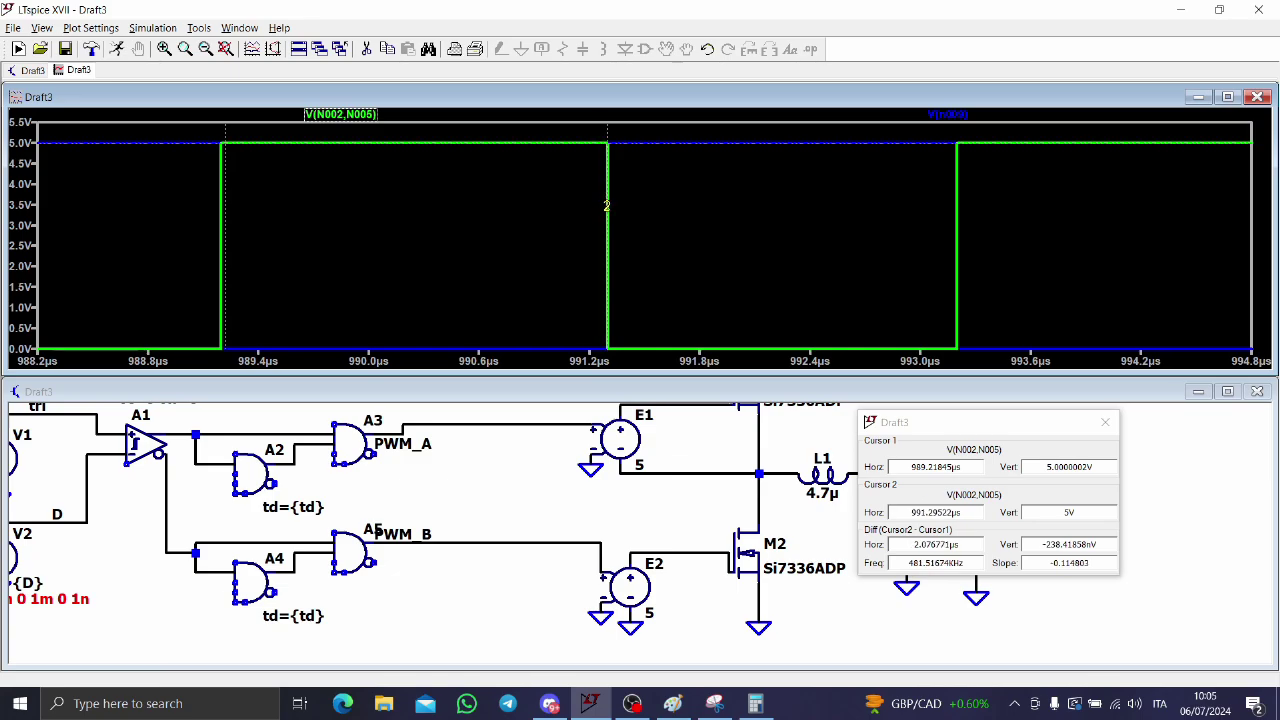
pyautogui.click(1105, 422)
# Set the duty cycle parameter D to 0.2 and rerun the transient simulation.
pyautogui.moveTo(376, 459); pyautogui.dragTo(719, 529)
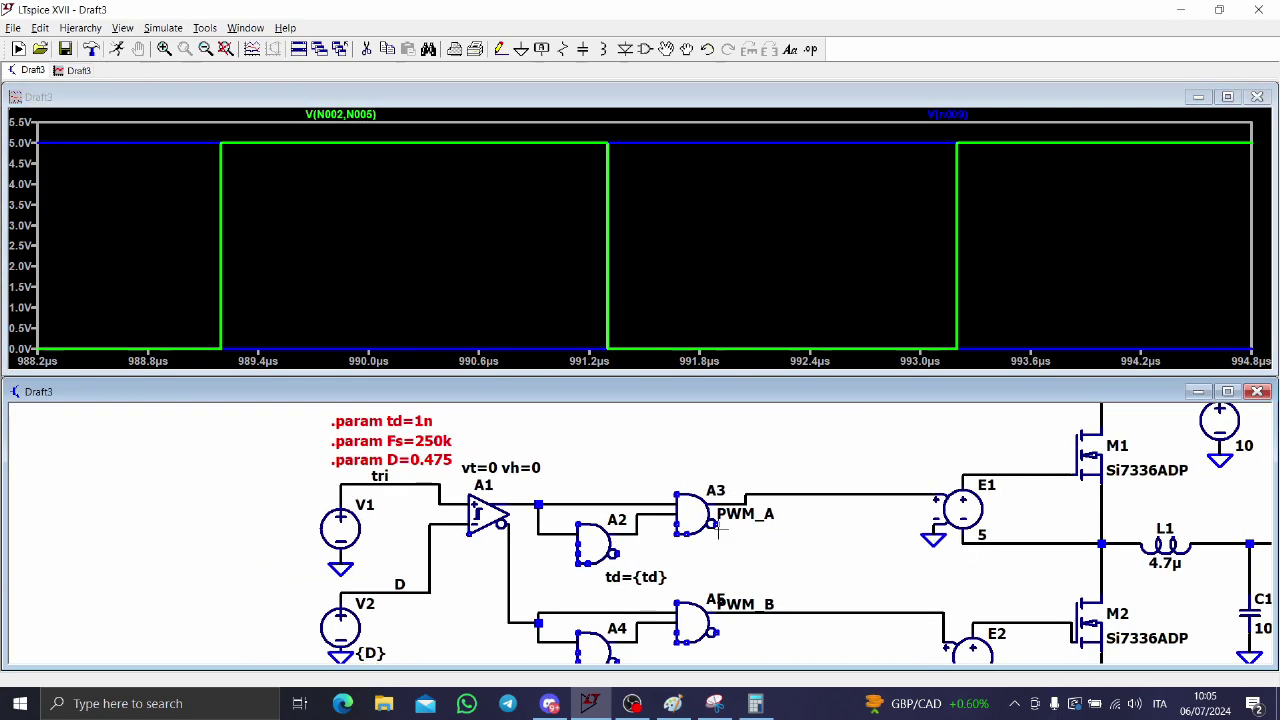
pyautogui.rightClick(426, 461)
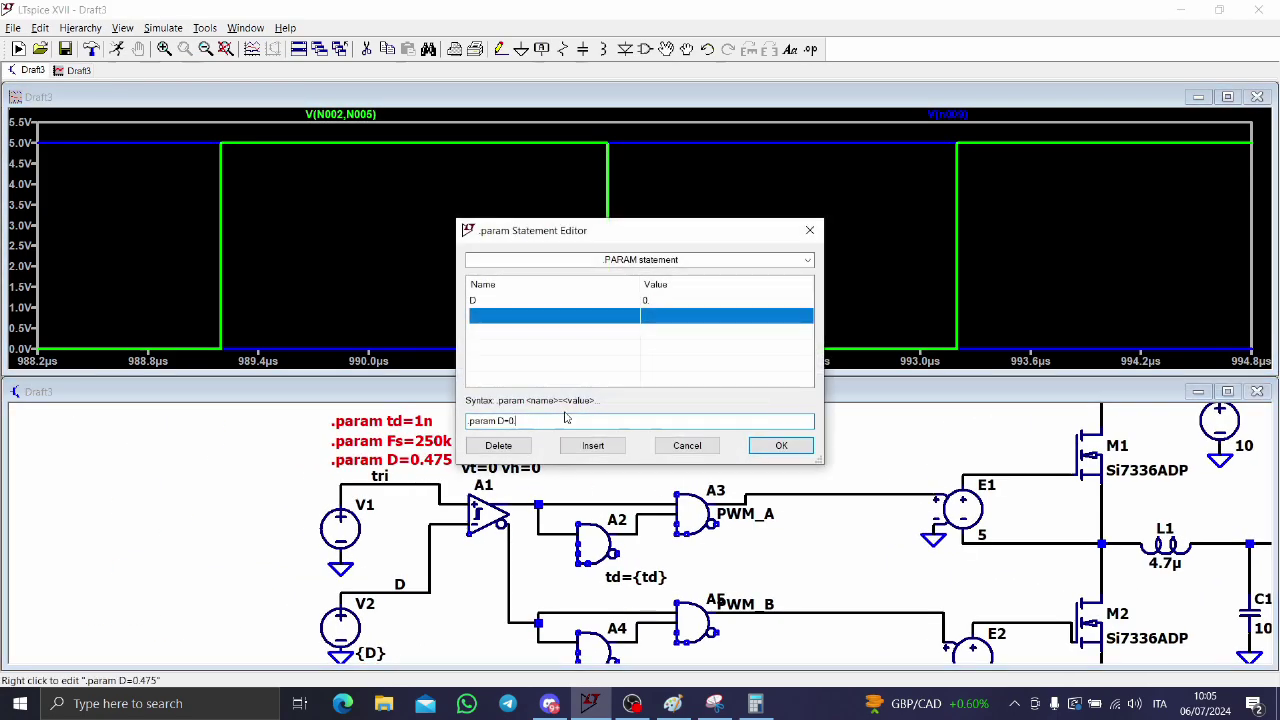
pyautogui.write('2')
pyautogui.press('Return')
pyautogui.click(116, 49)
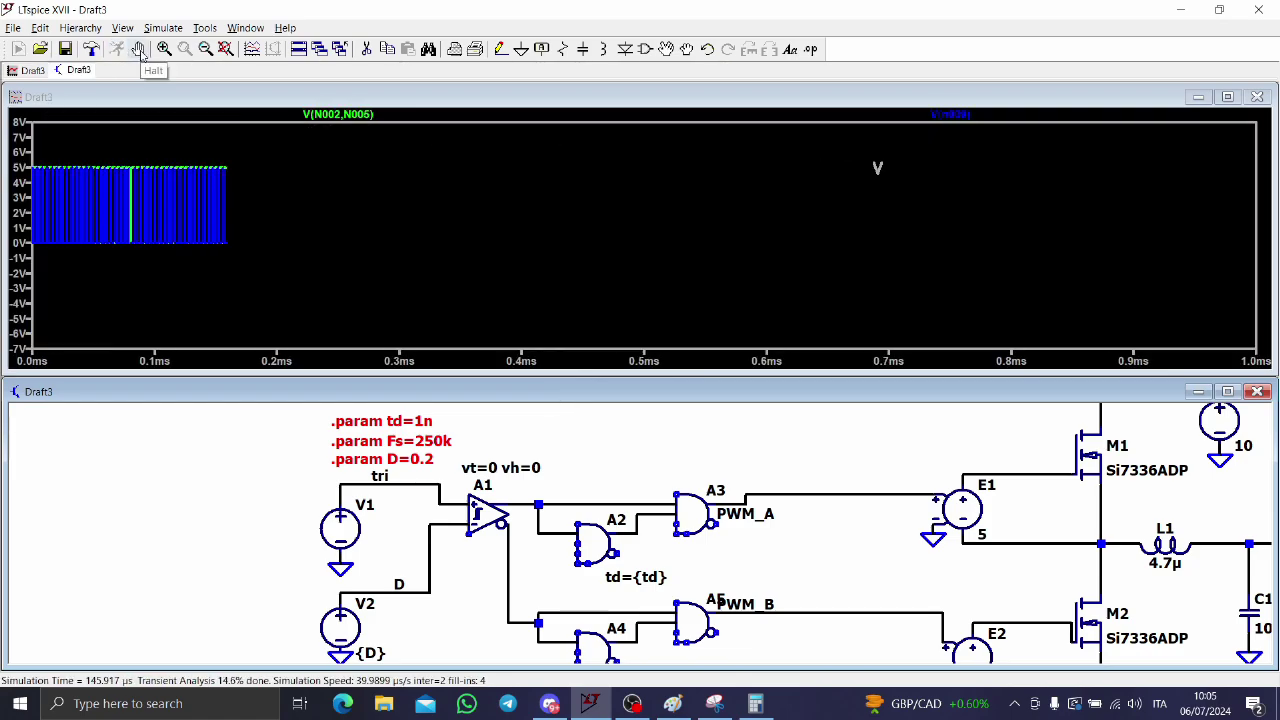
# Plot the triangle carrier tri together with the duty reference D at comparator A1's inputs.
pyautogui.rightClick(368, 214)
pyautogui.click(410, 226)
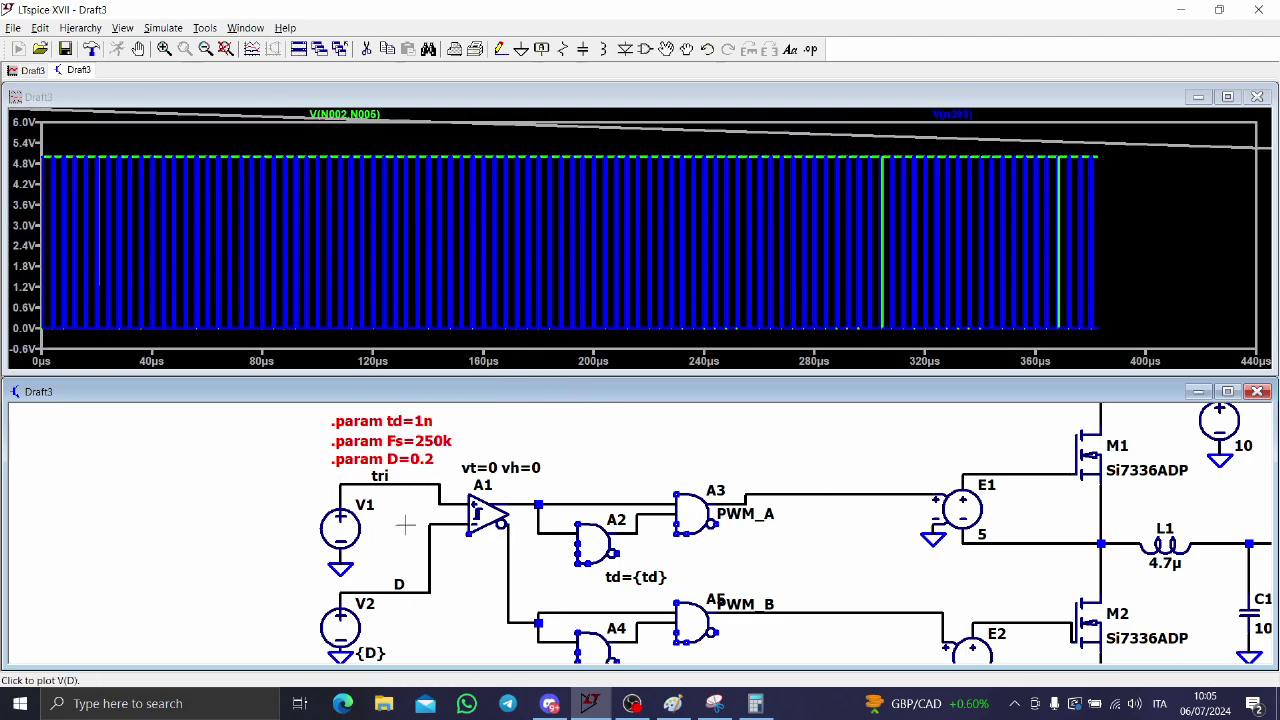
pyautogui.click(440, 500)
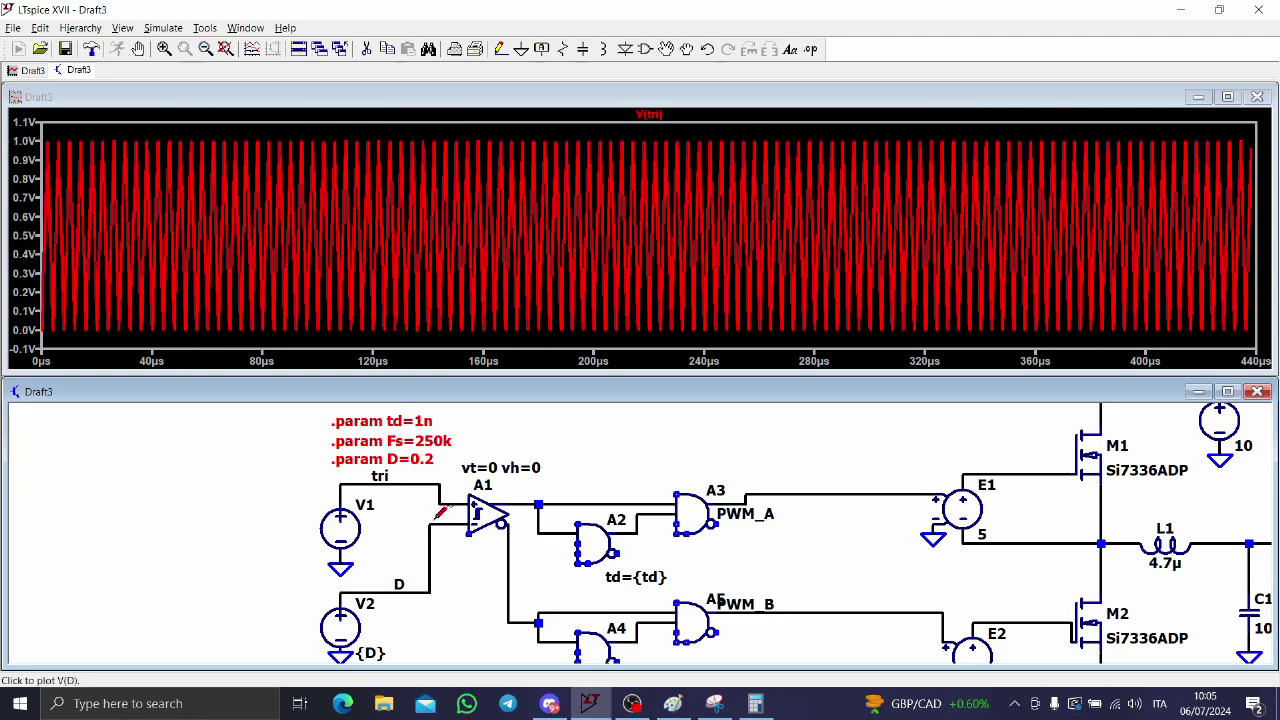
pyautogui.click(438, 514)
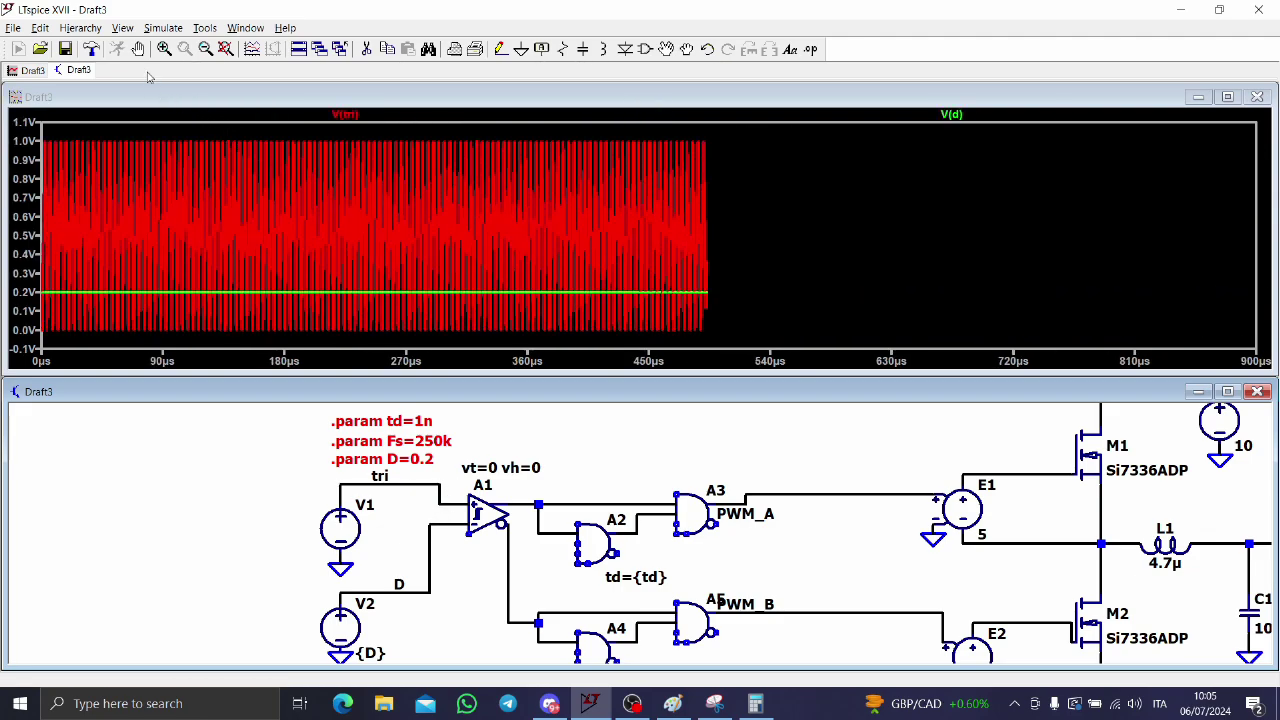
# Plot PWM_A together with PWM_B over the first 36 µs of the transient.
pyautogui.click(797, 493)
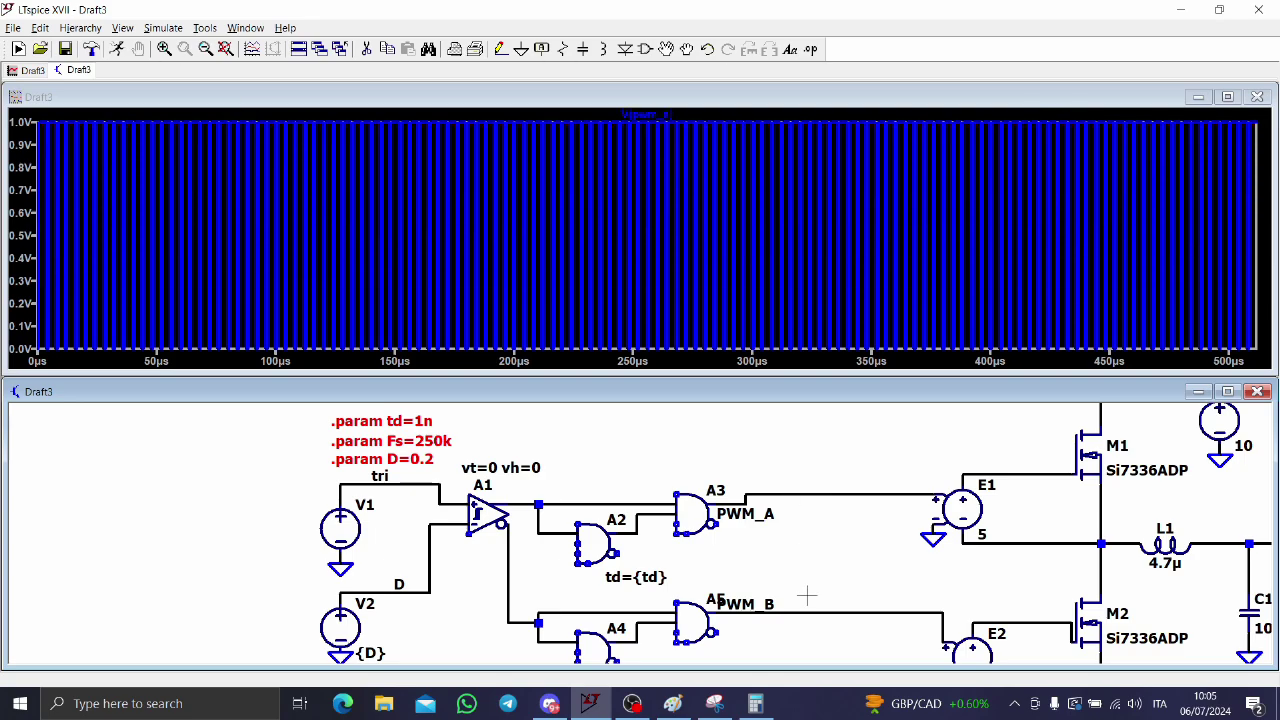
pyautogui.moveTo(115, 350); pyautogui.dragTo(45, 200)
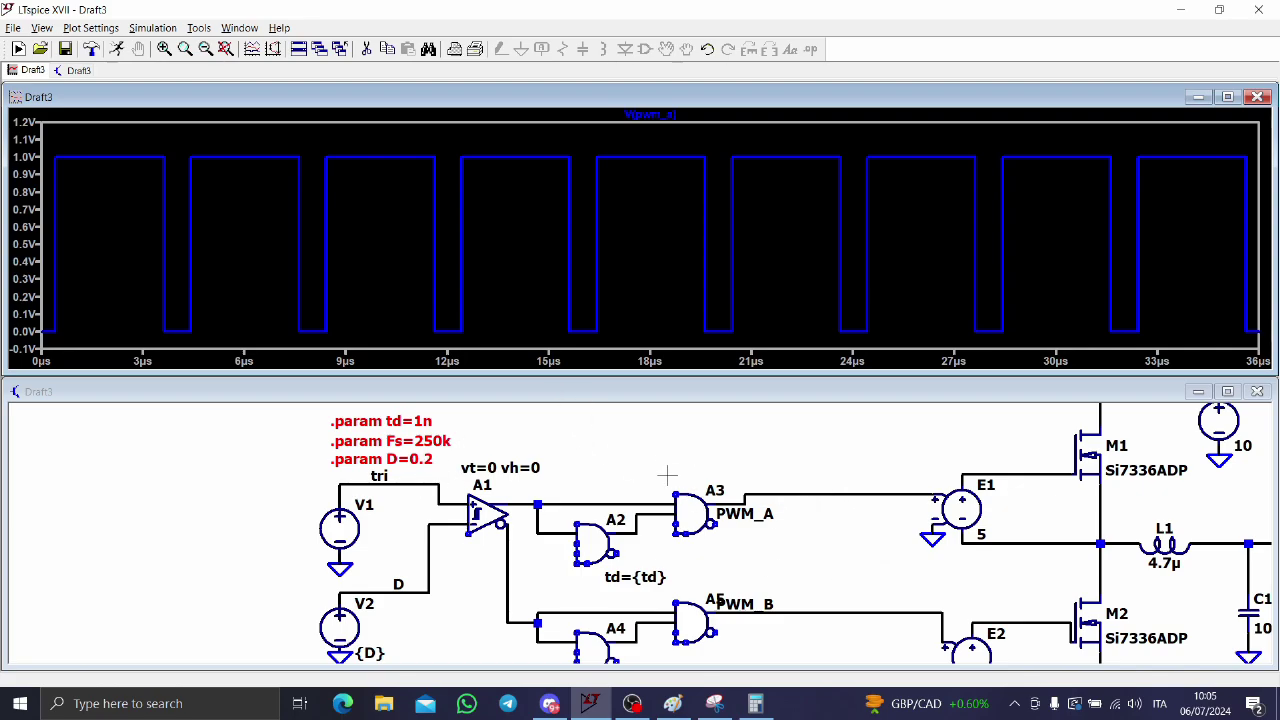
pyautogui.moveTo(782, 527); pyautogui.dragTo(751, 504)
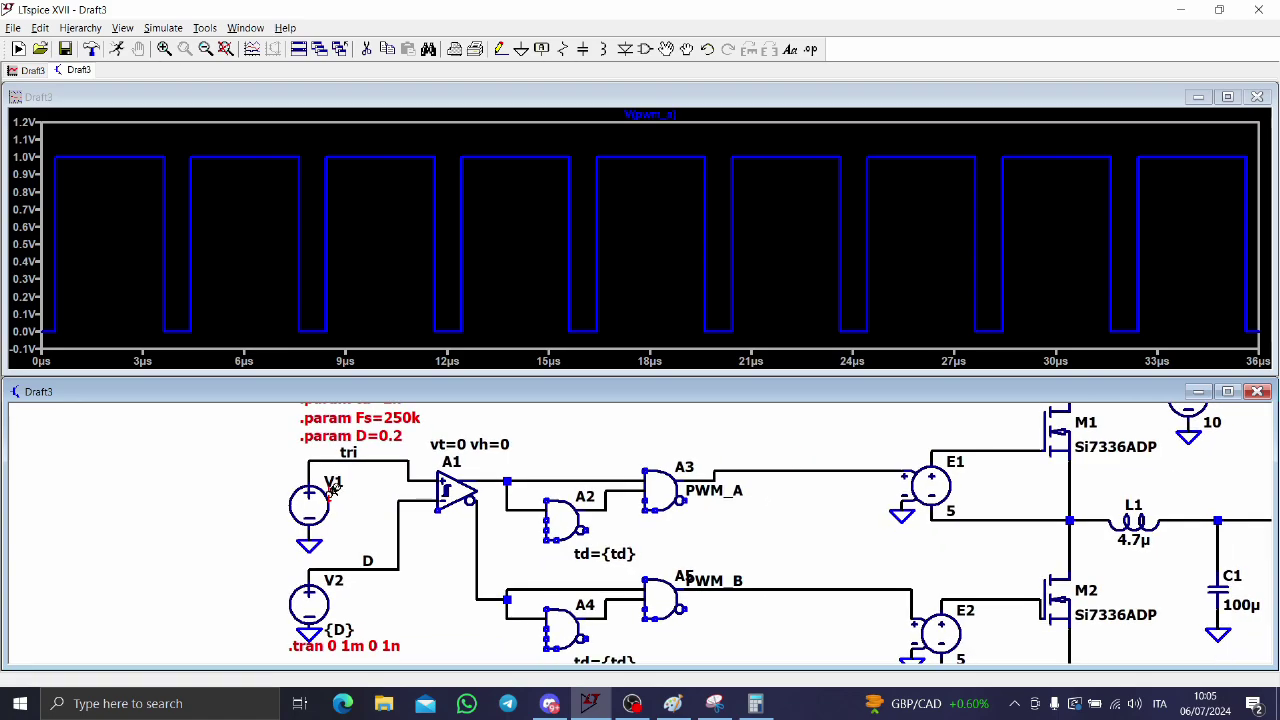
pyautogui.click(814, 589)
pyautogui.moveTo(834, 557); pyautogui.dragTo(672, 557)
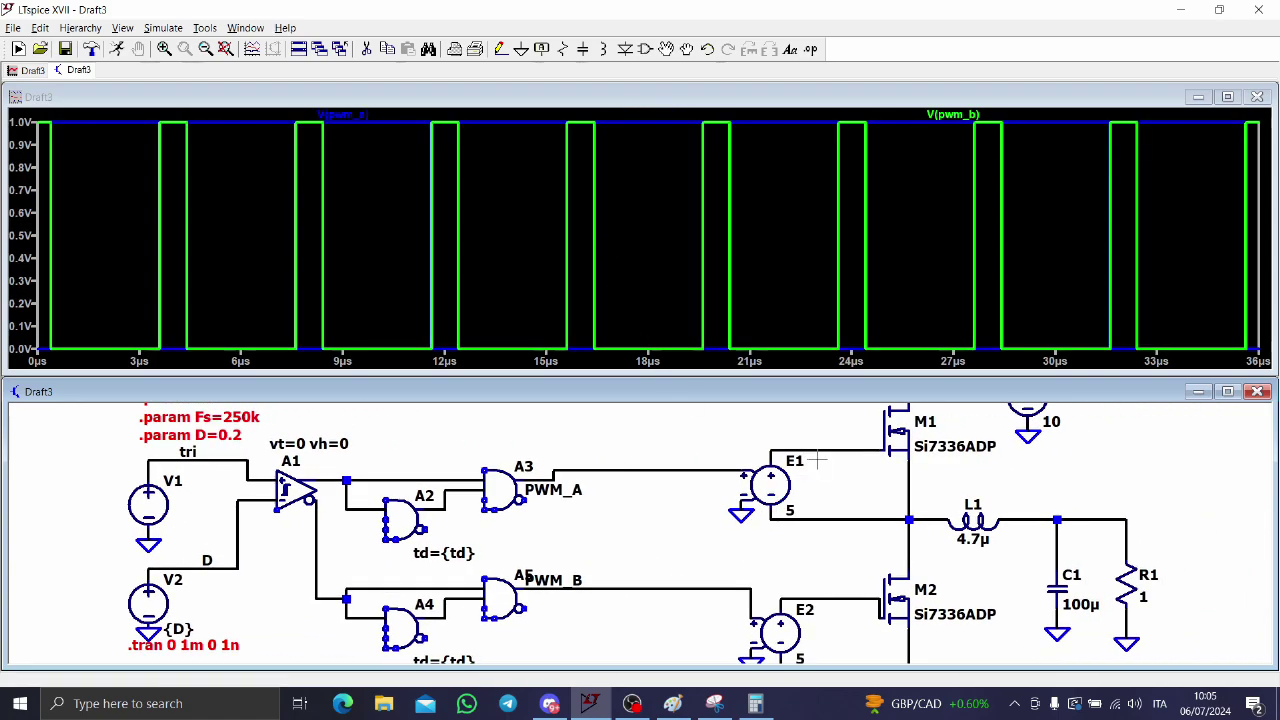
# Plot only M1's gate voltage relative to the switching node over the first 36 µs.
pyautogui.moveTo(829, 450); pyautogui.dragTo(885, 515)
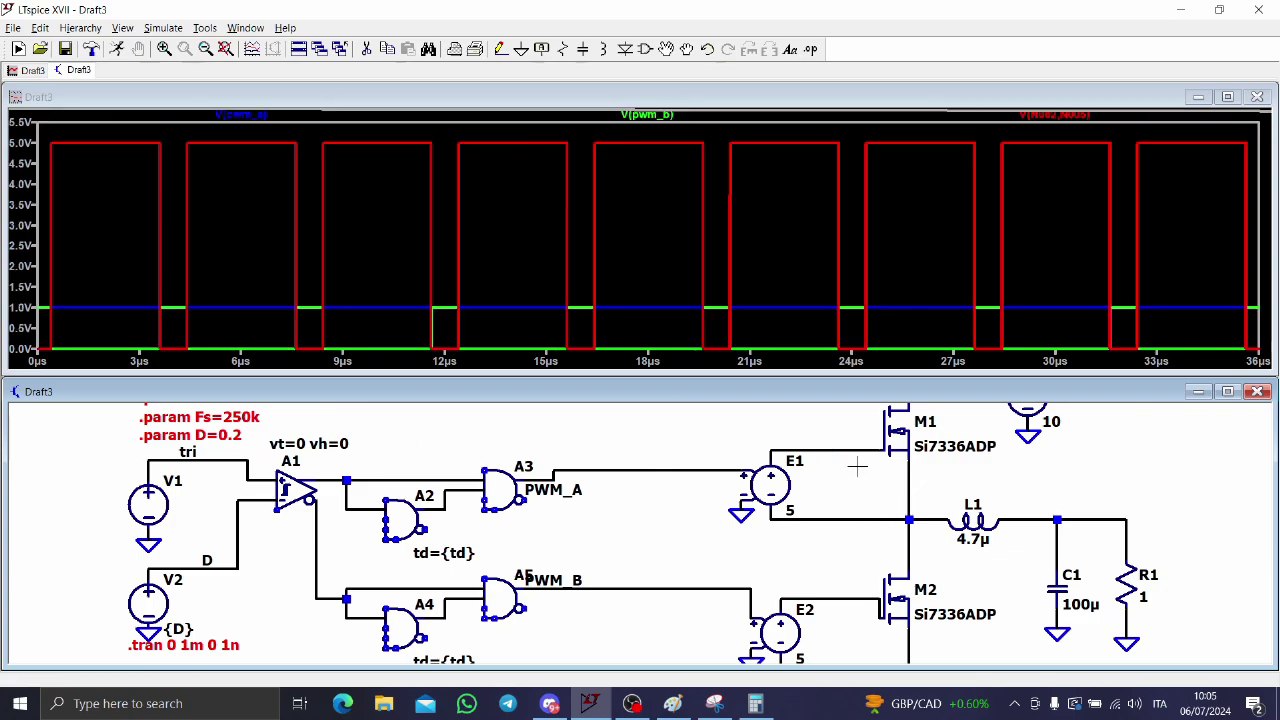
pyautogui.moveTo(872, 450); pyautogui.dragTo(908, 519)
pyautogui.moveTo(590, 550); pyautogui.dragTo(694, 562)
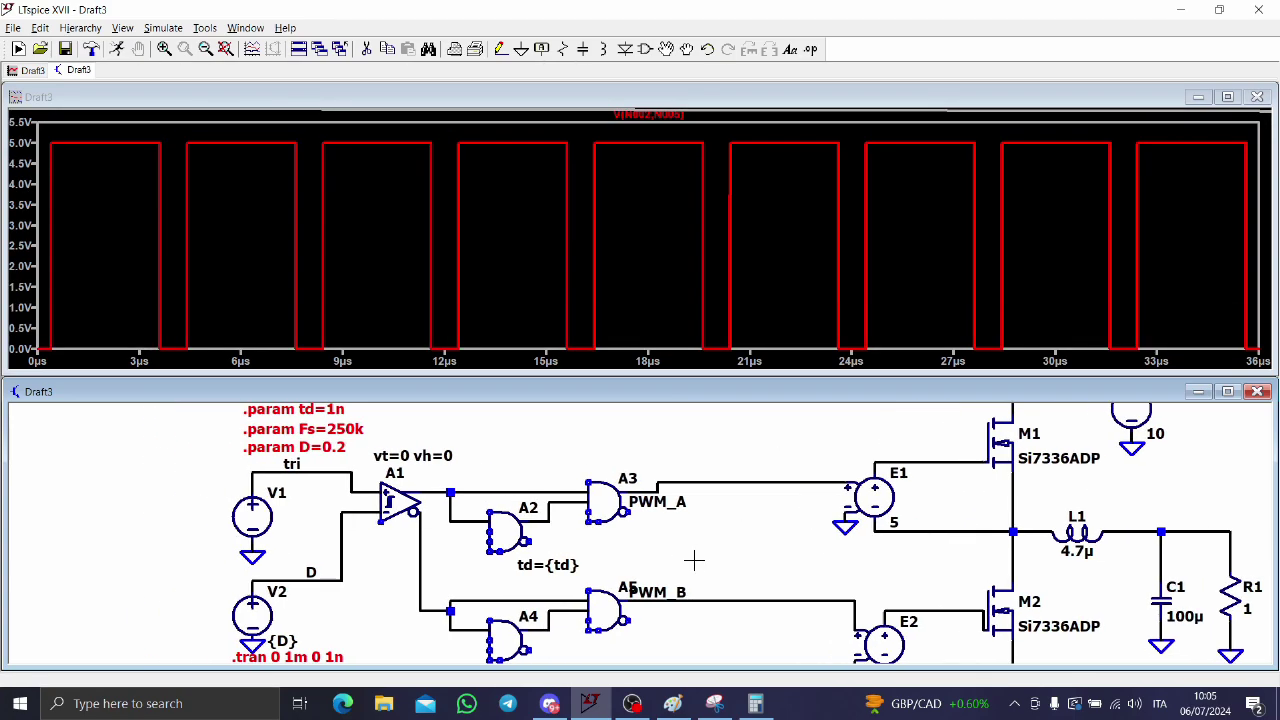
# Swap comparator A1's input wiring so that tri feeds the inverting input and D feeds the non-inverting input.
pyautogui.scroll(2, 340, 518)
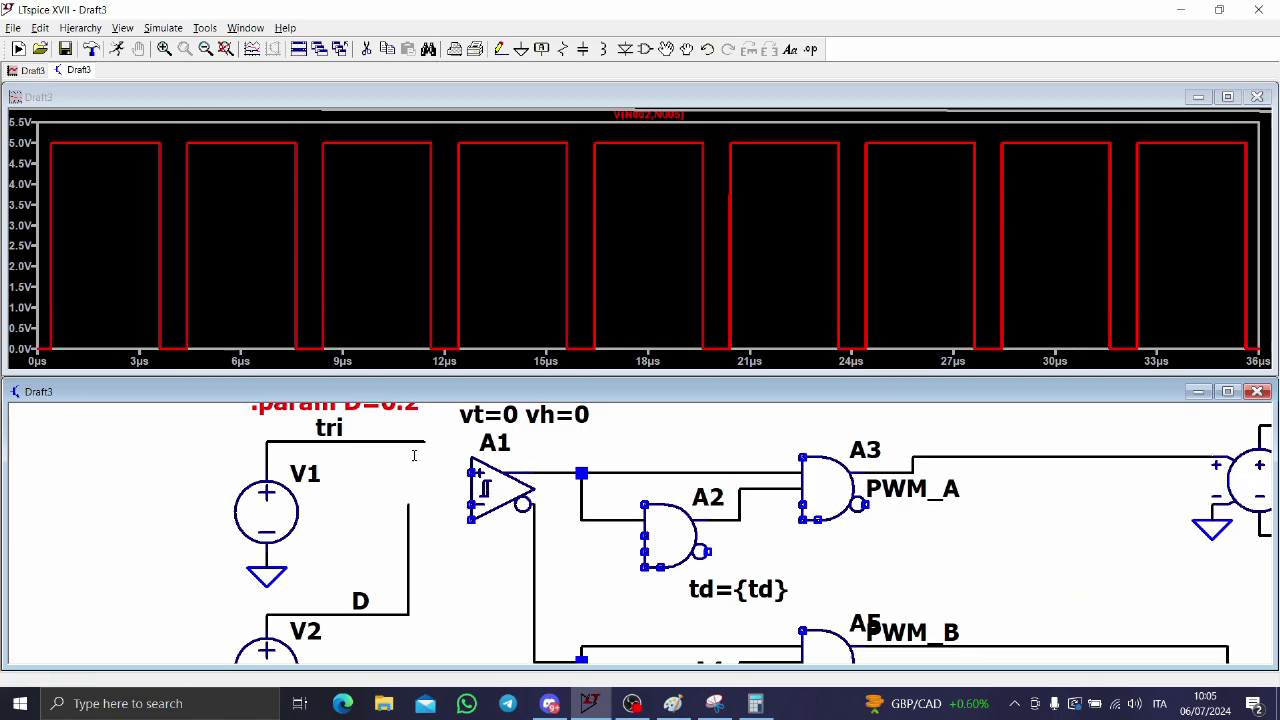
pyautogui.press('F3')
pyautogui.click(424, 441)
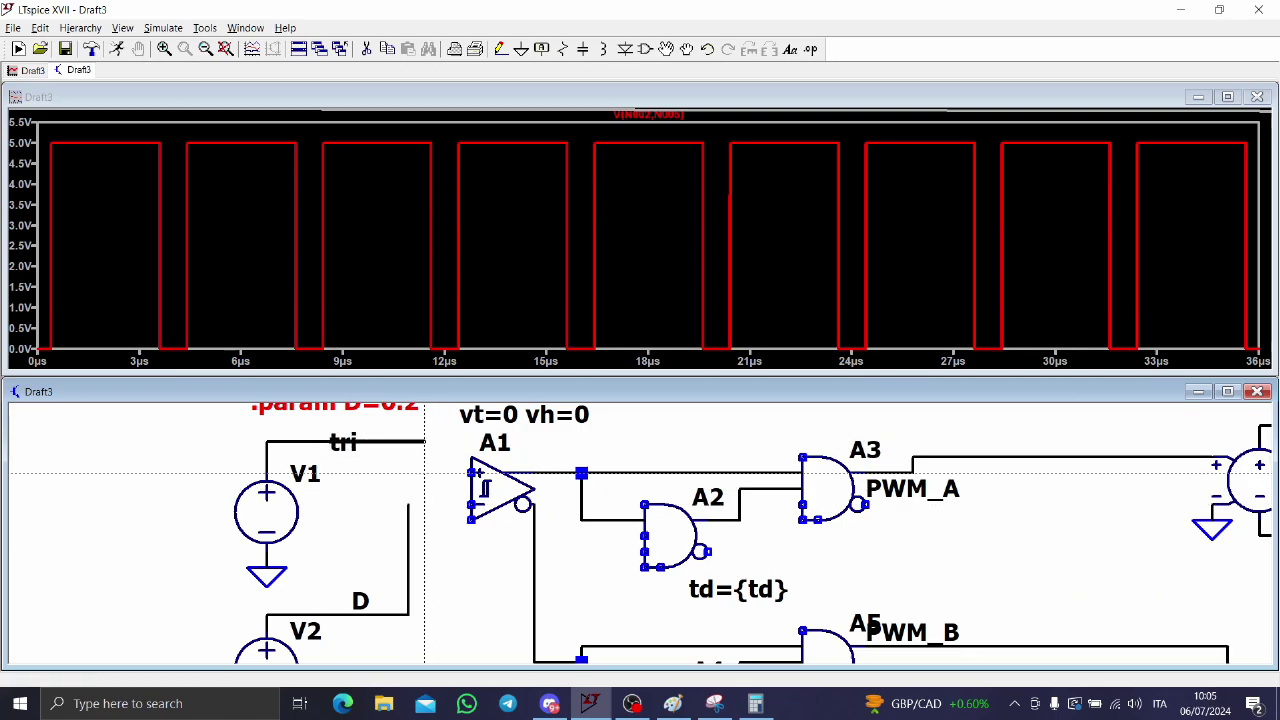
pyautogui.rightClick(442, 490)
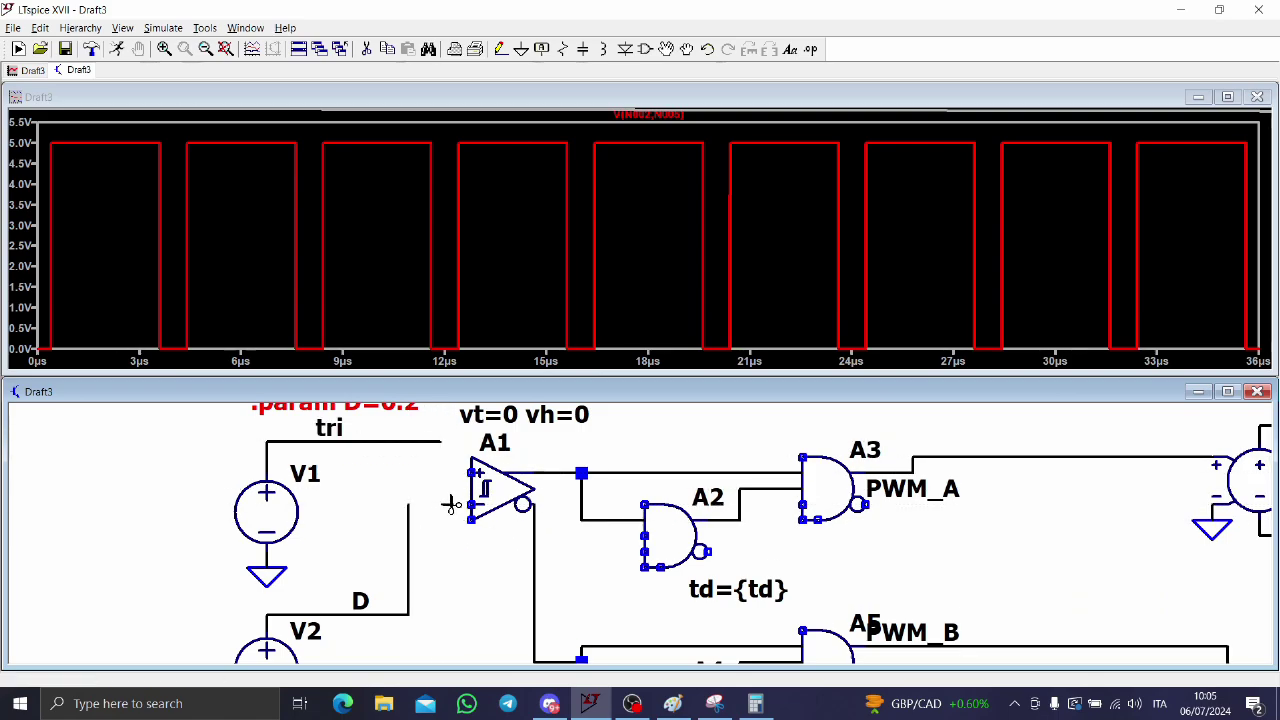
pyautogui.click(440, 441)
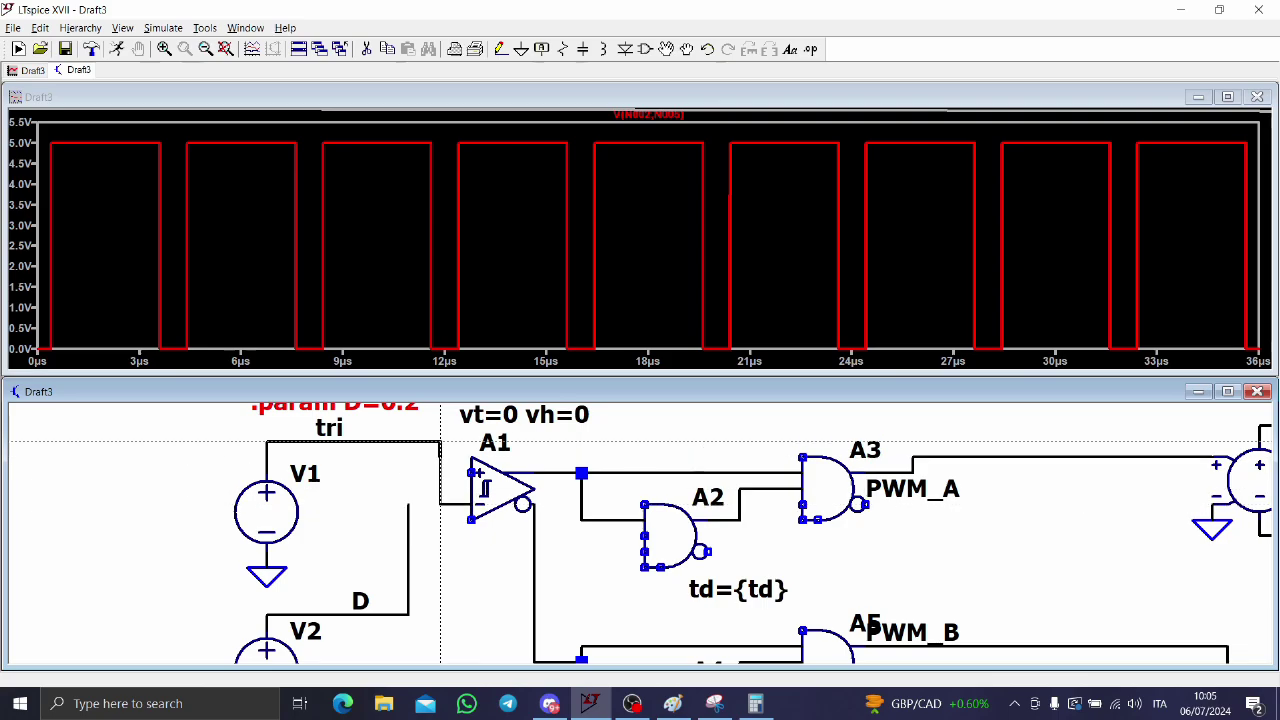
pyautogui.click(472, 505)
pyautogui.click(470, 472)
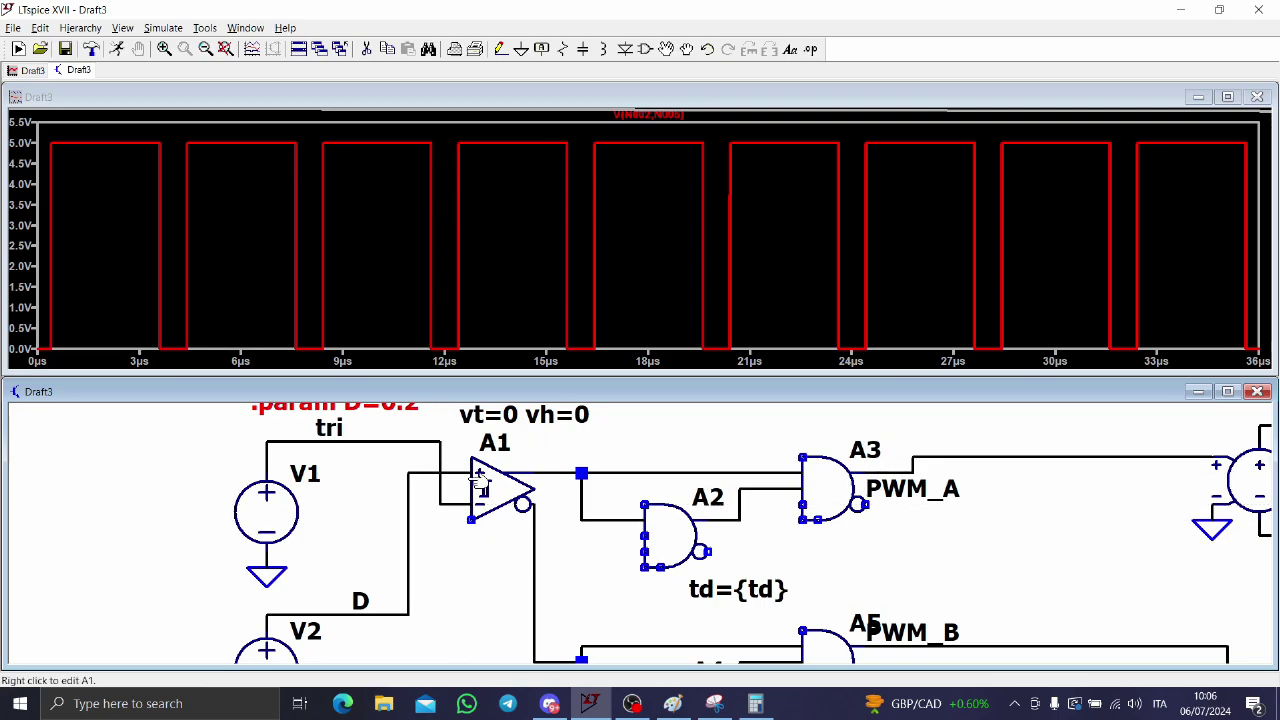
# Set the duty cycle parameter D to 0.475 and rerun the simulation with the whole schematic in view.
pyautogui.scroll(-1, 466, 551)
pyautogui.scroll(-1, 466, 551)
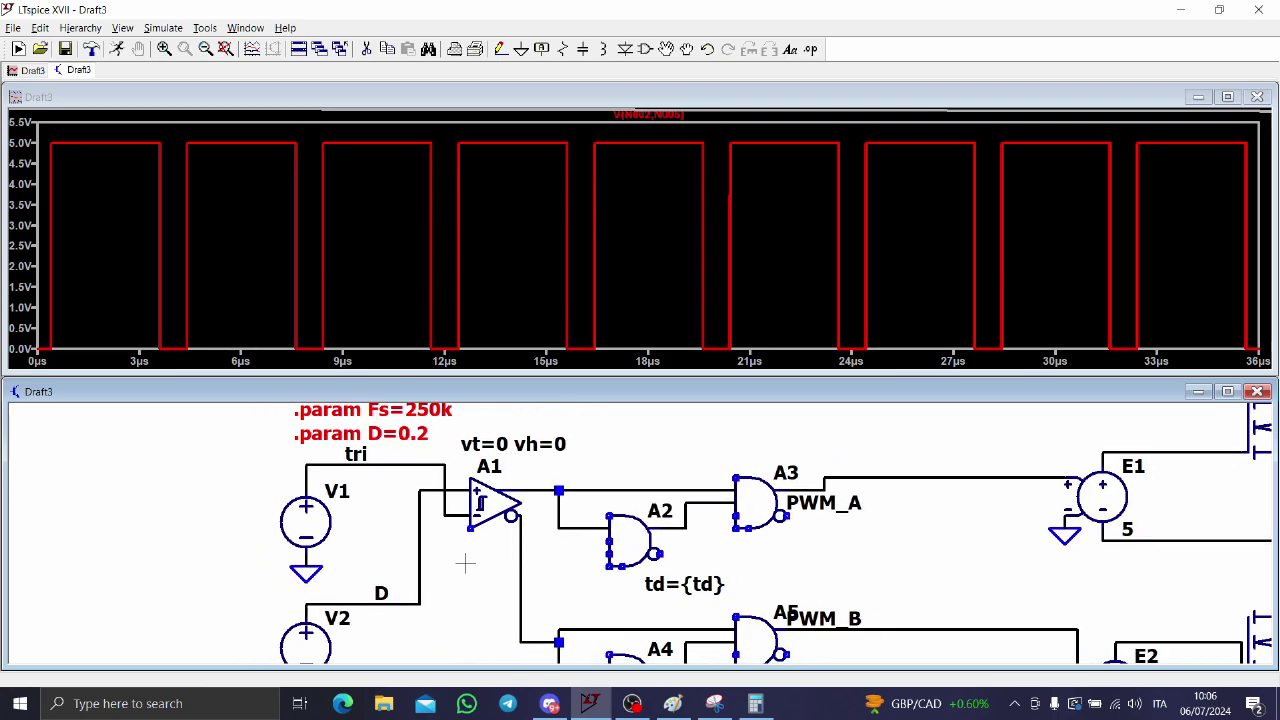
pyautogui.moveTo(410, 461); pyautogui.dragTo(423, 497)
pyautogui.rightClick(413, 472)
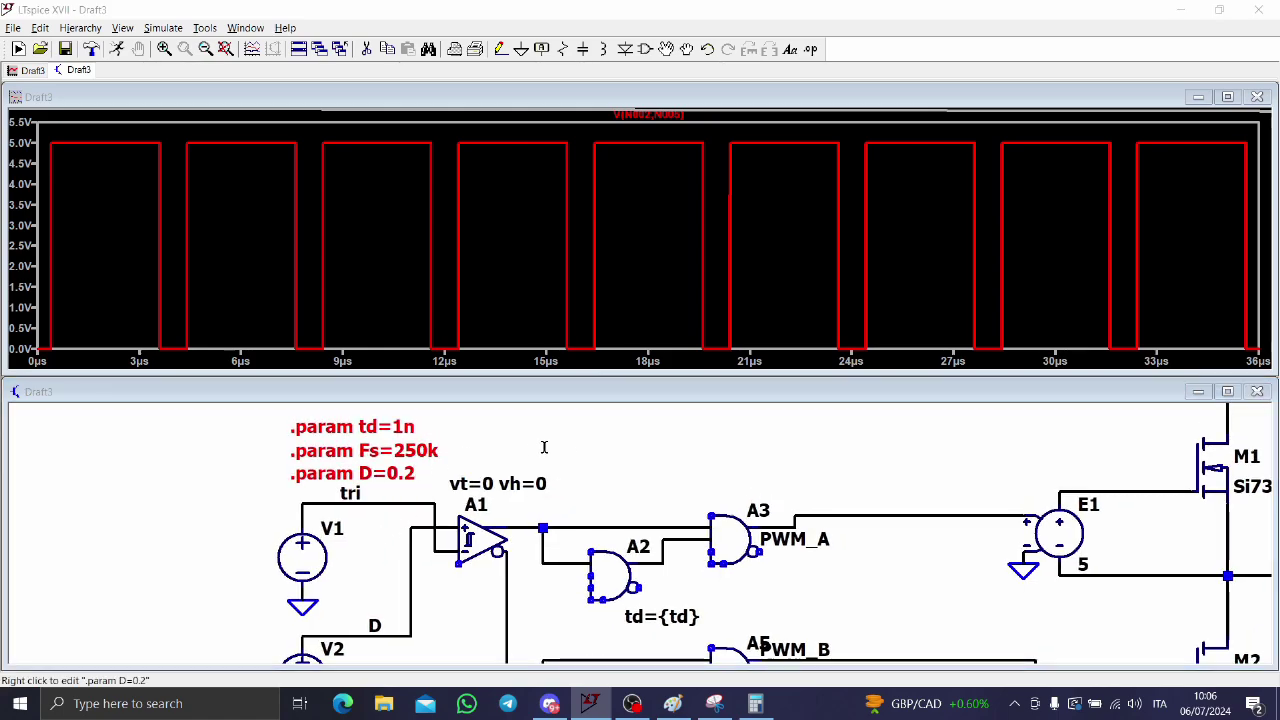
pyautogui.write('47')
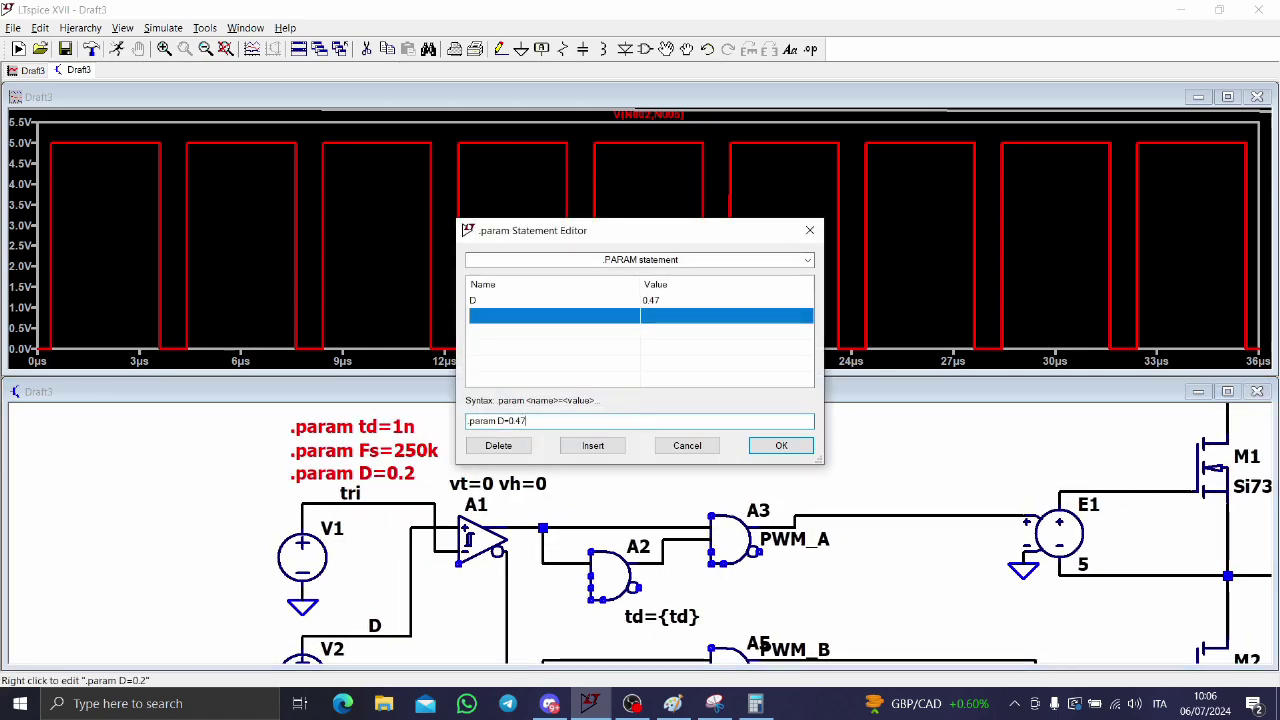
pyautogui.write('5')
pyautogui.press('Return')
pyautogui.press('space')
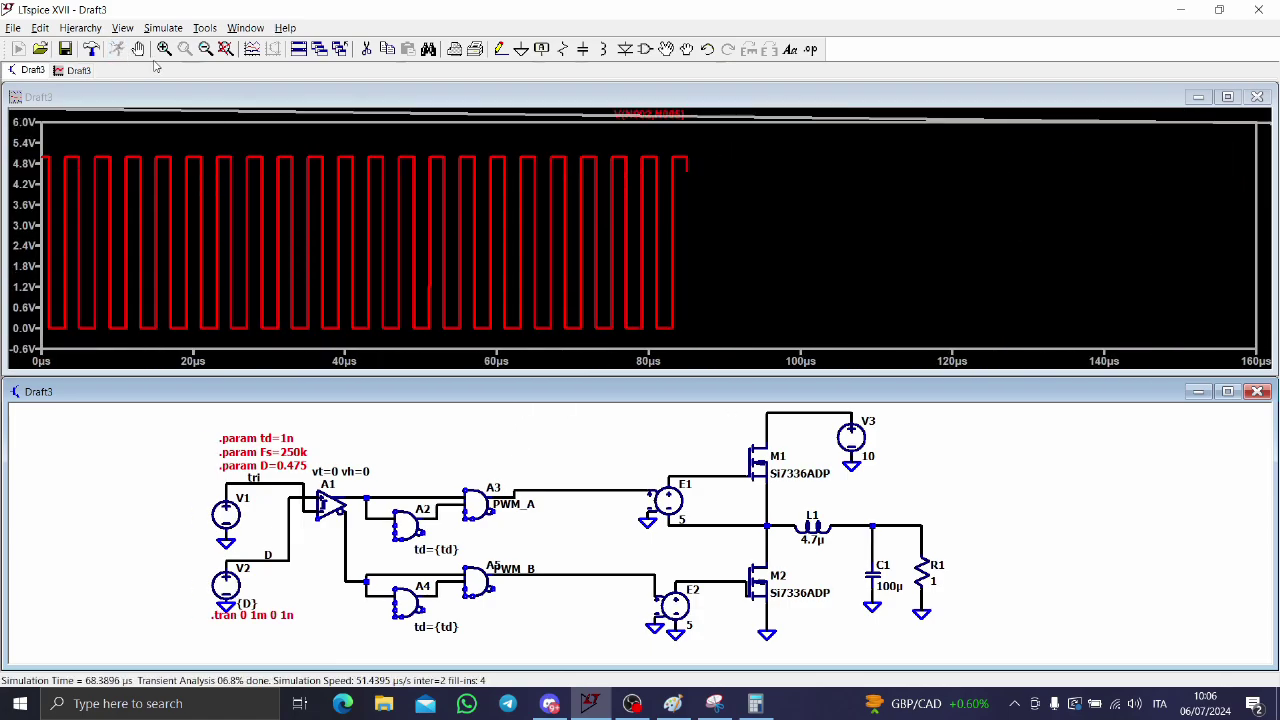
# Plot PWM_A, replace it with the output voltage at C1, and compare that with the handwritten Vo calculations in Paint, returning to LTspice.
pyautogui.click(570, 491)
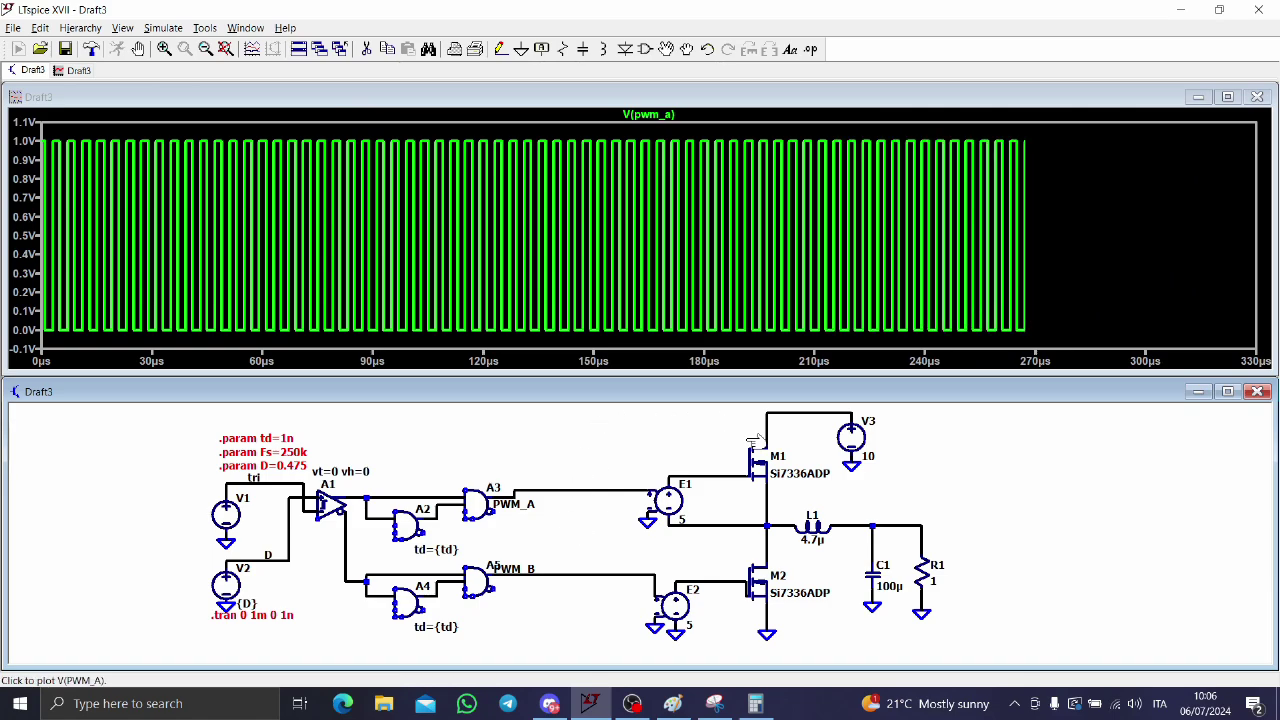
pyautogui.click(892, 526)
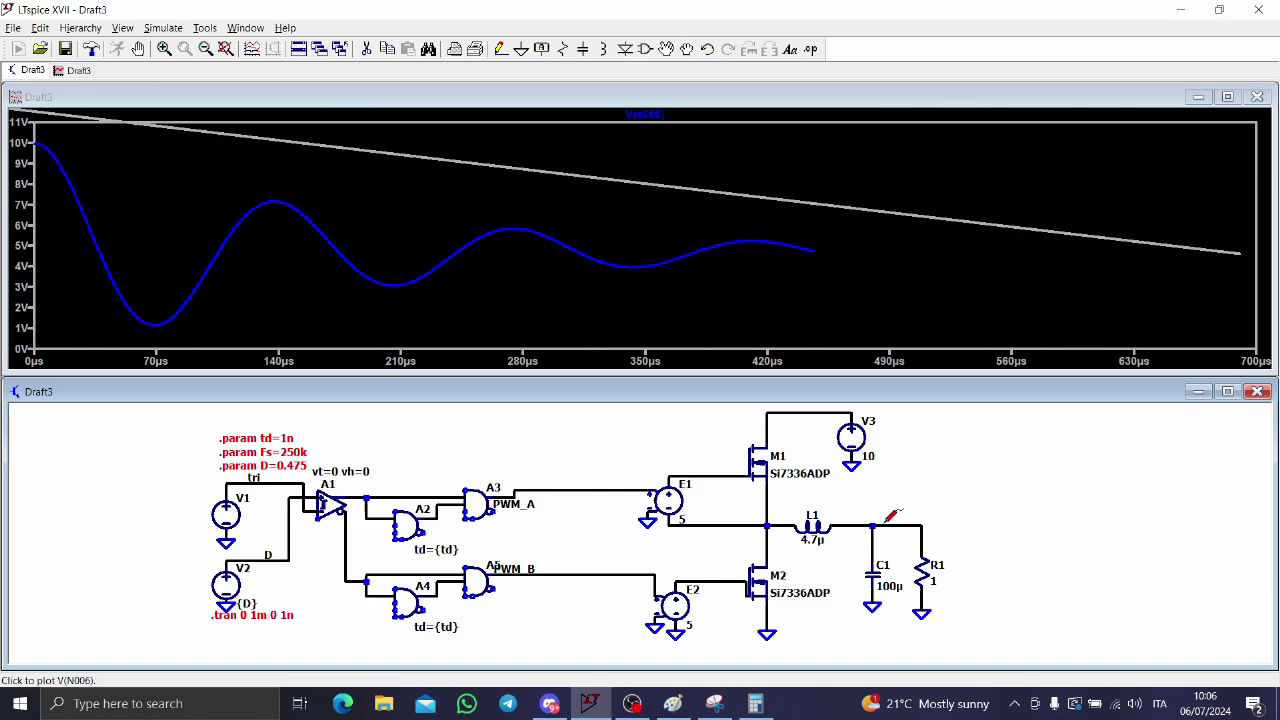
pyautogui.click(682, 703)
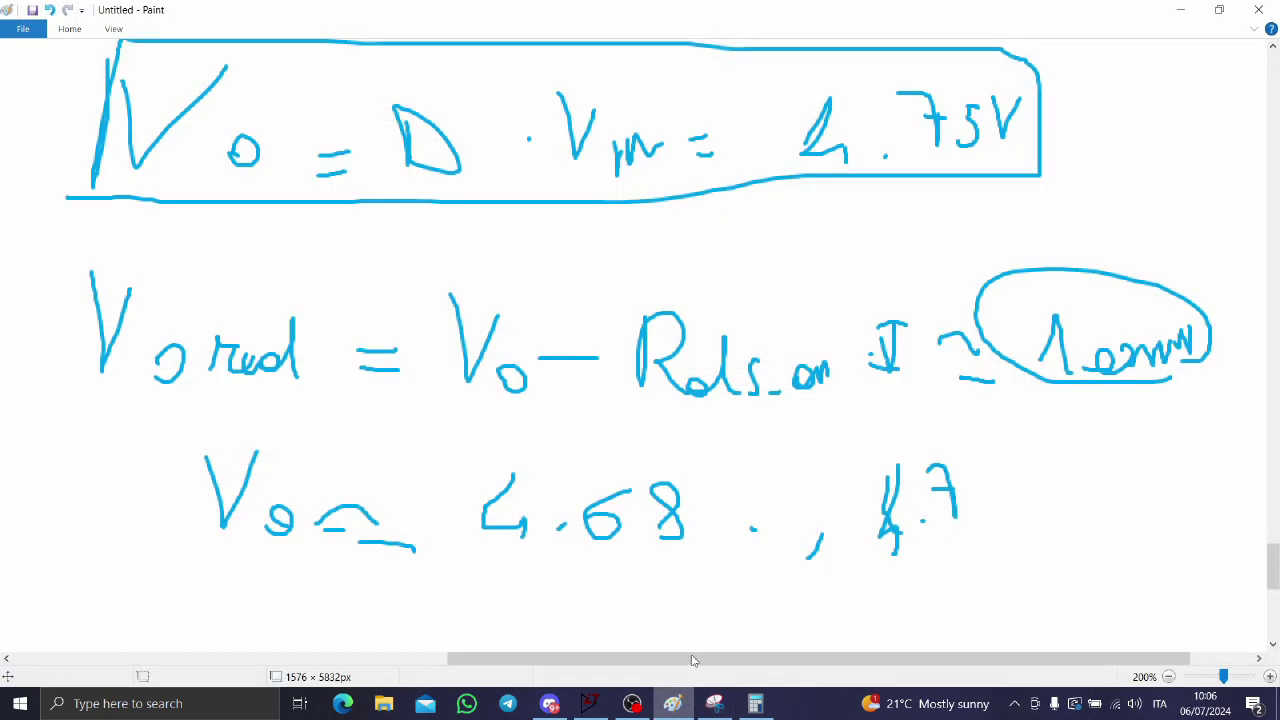
pyautogui.click(672, 703)
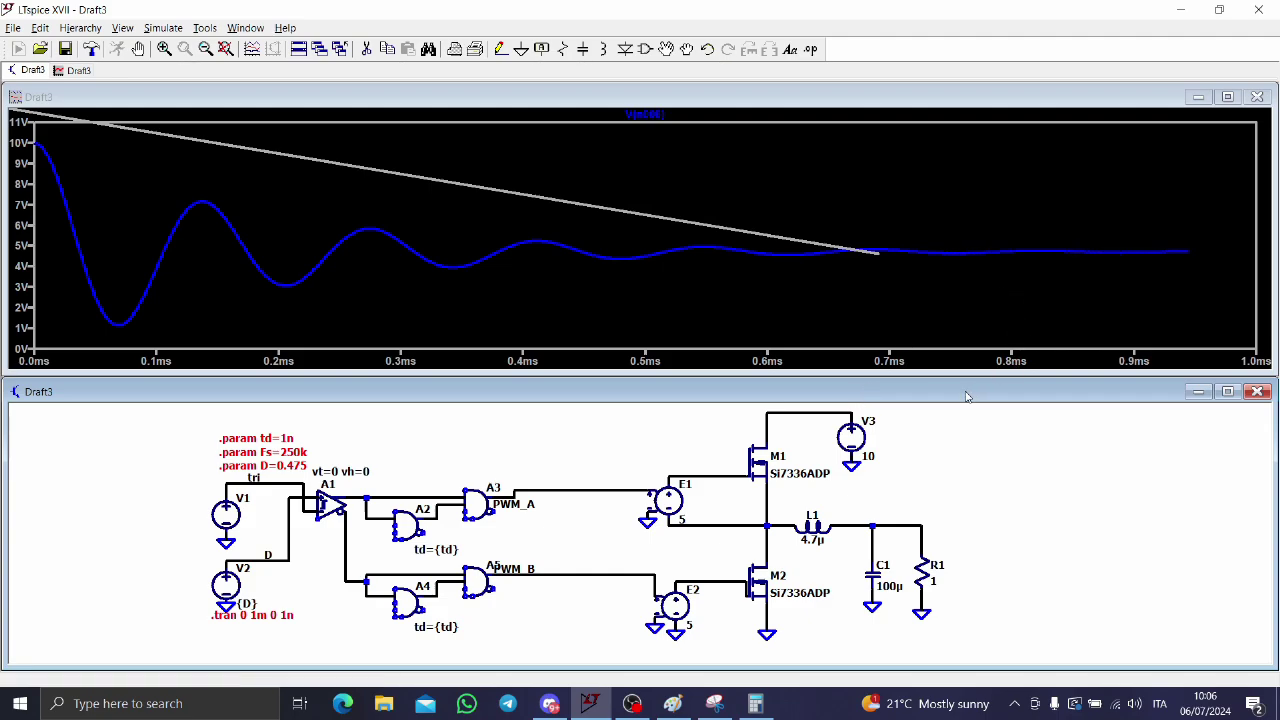
# Examine the settled output voltage from about 0.982 to 1 ms, and restore the view of the full transient.
pyautogui.moveTo(1236, 236); pyautogui.dragTo(1255, 262)
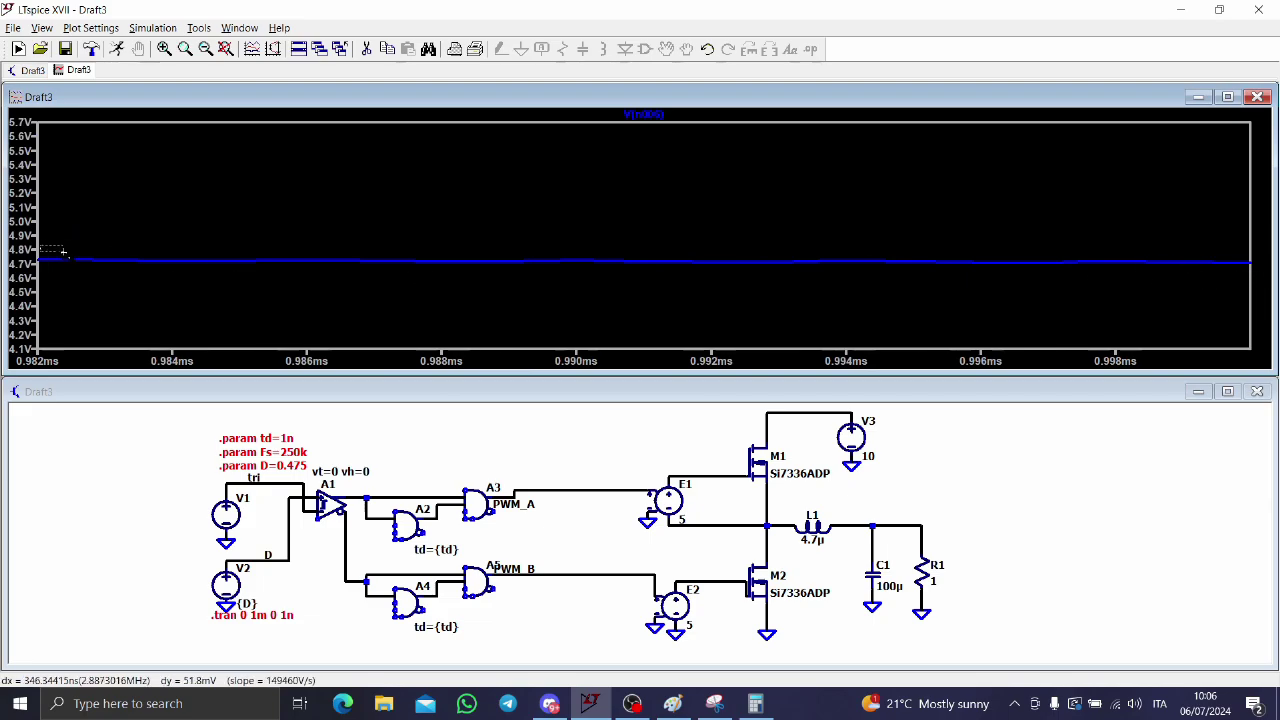
pyautogui.moveTo(52, 241); pyautogui.dragTo(170, 271)
pyautogui.scroll(1, 284, 408)
pyautogui.rightClick(258, 277)
pyautogui.click(280, 290)
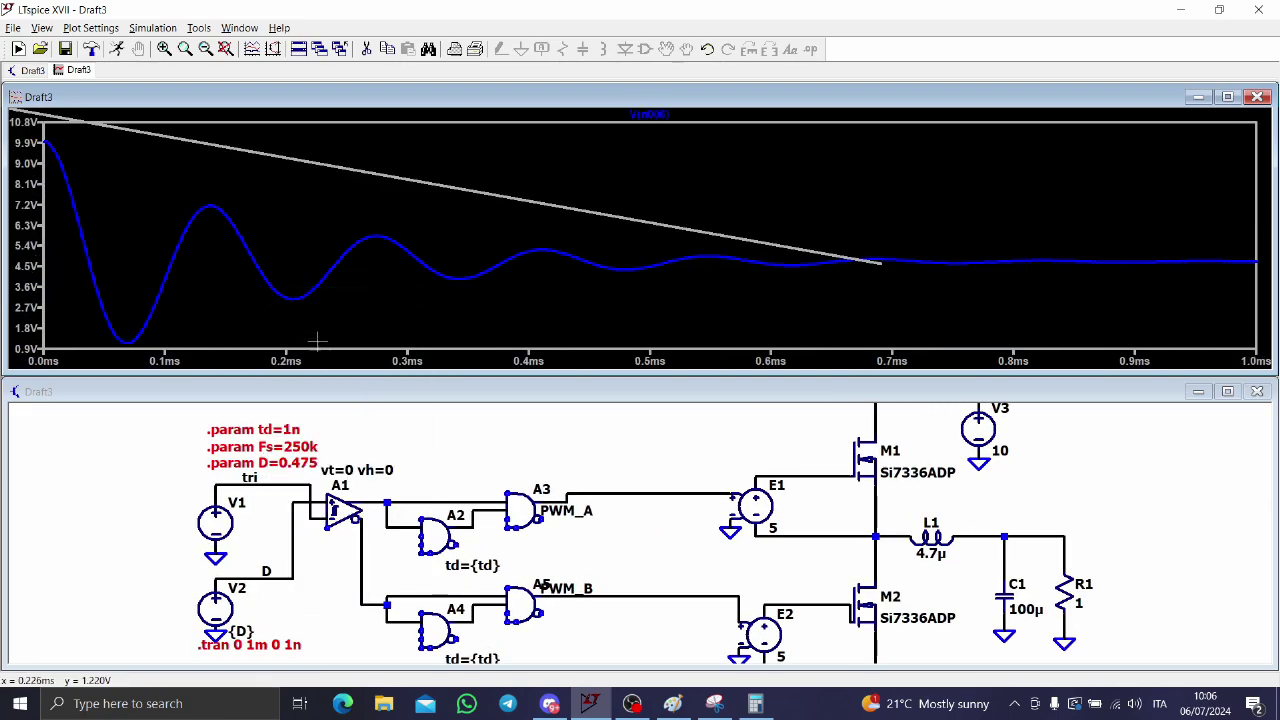
# Set the duty cycle parameter D to 0.5.
pyautogui.scroll(1, 300, 471)
pyautogui.rightClick(300, 460)
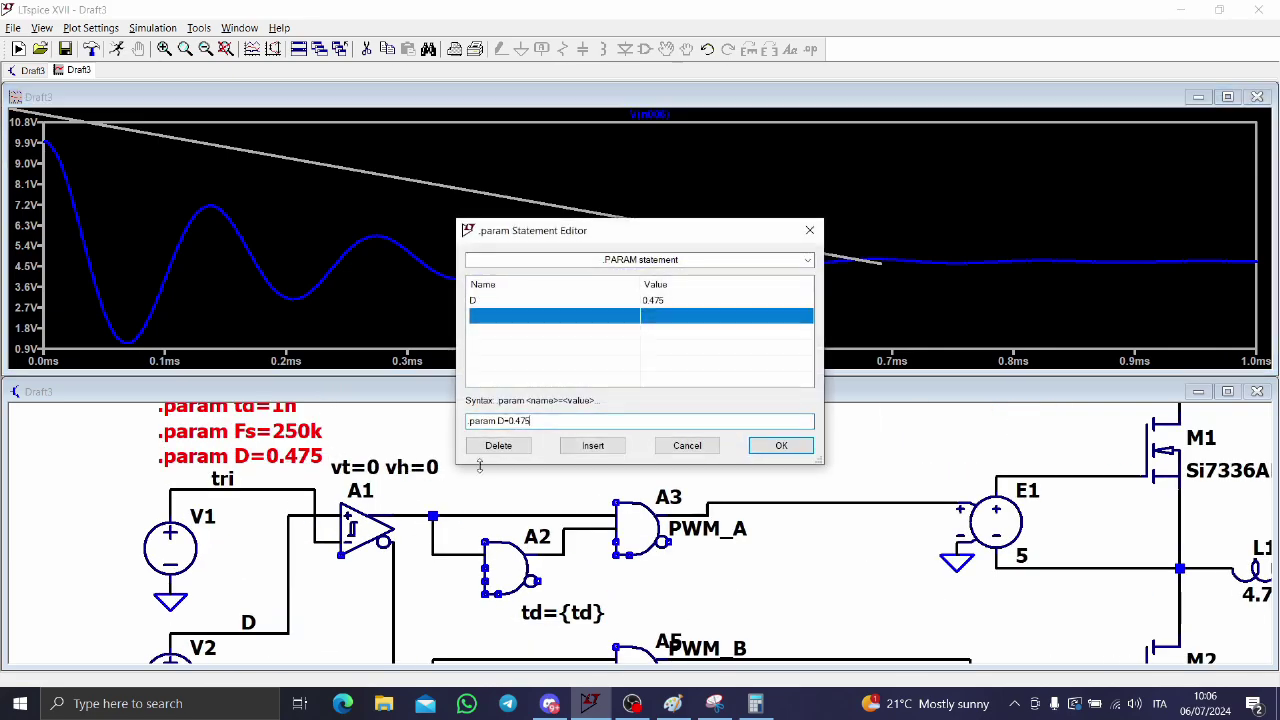
pyautogui.press('Return')
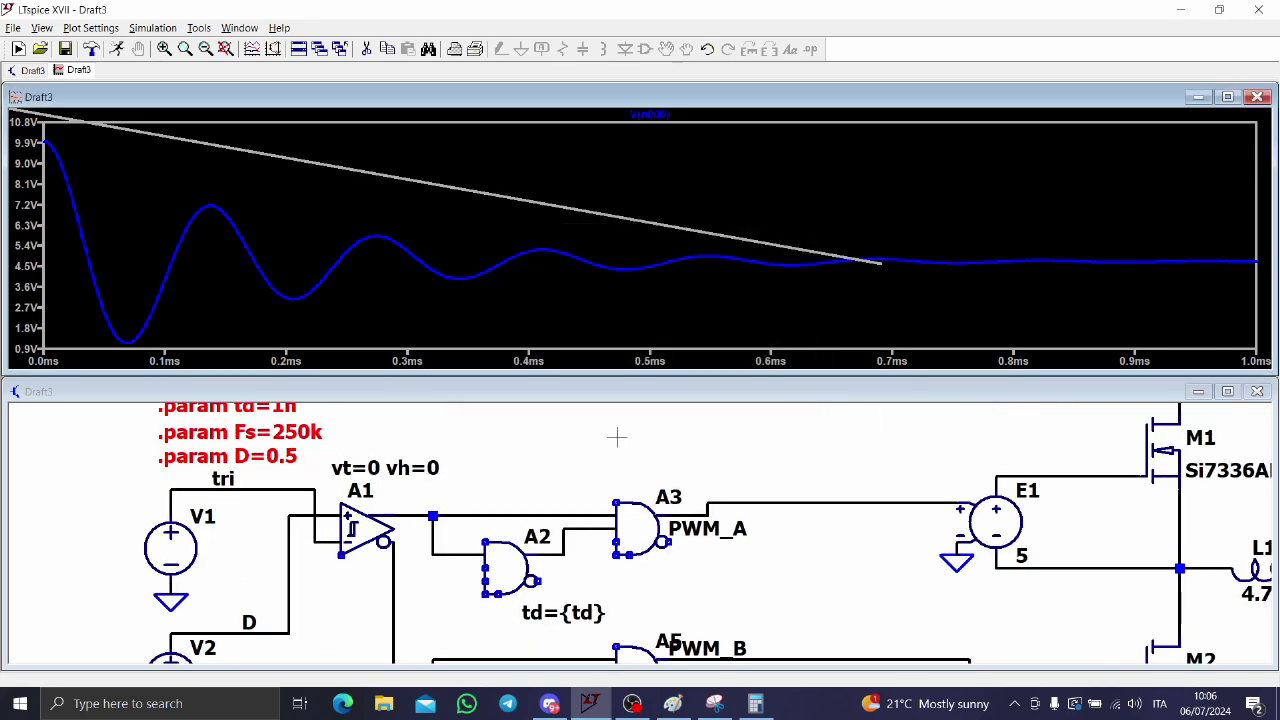
pyautogui.scroll(2, 520, 478)
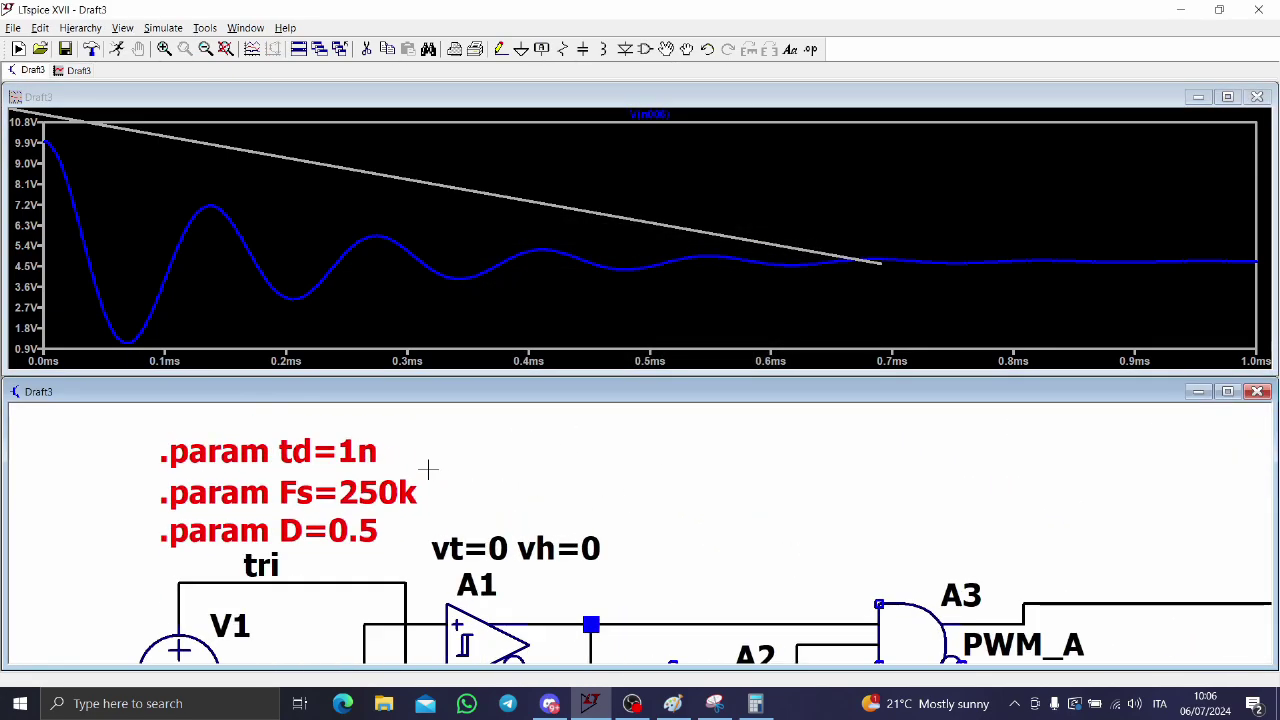
# Set the duty cycle parameter D to 0.4.
pyautogui.scroll(-4, 428, 469)
pyautogui.scroll(2, 500, 486)
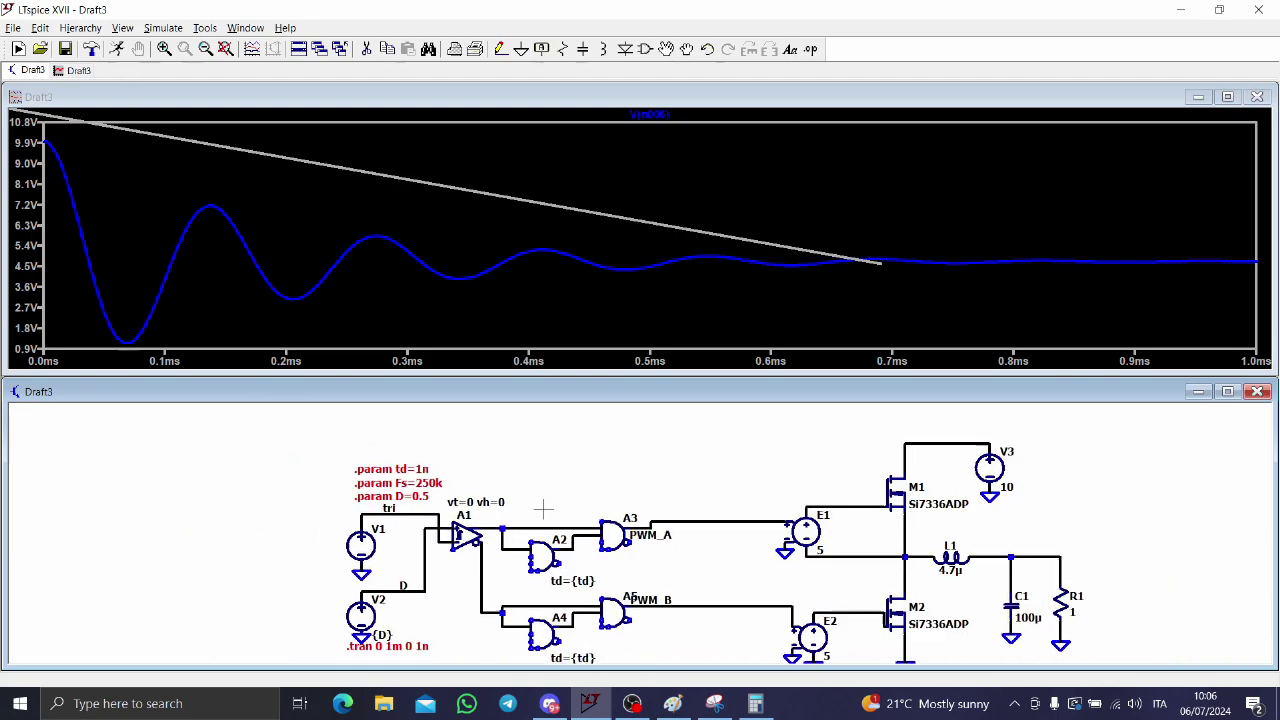
pyautogui.moveTo(984, 616); pyautogui.dragTo(729, 523)
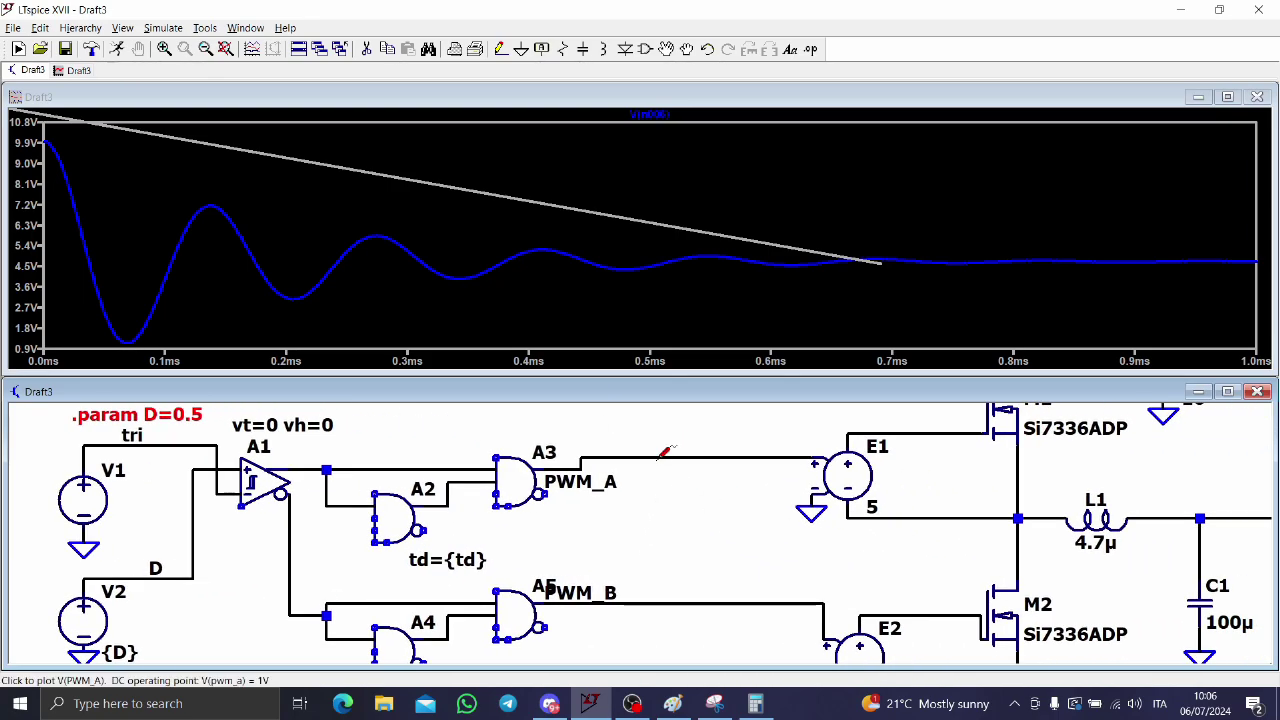
pyautogui.moveTo(351, 409); pyautogui.dragTo(486, 479)
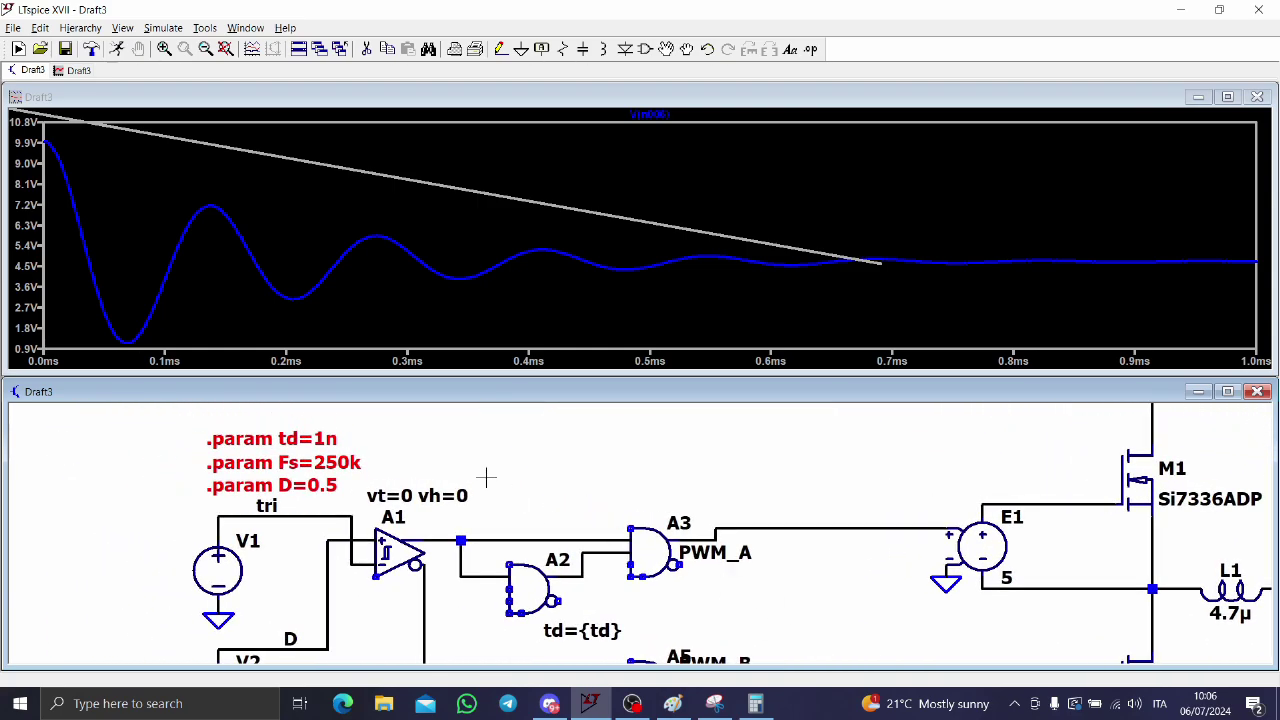
pyautogui.rightClick(331, 483)
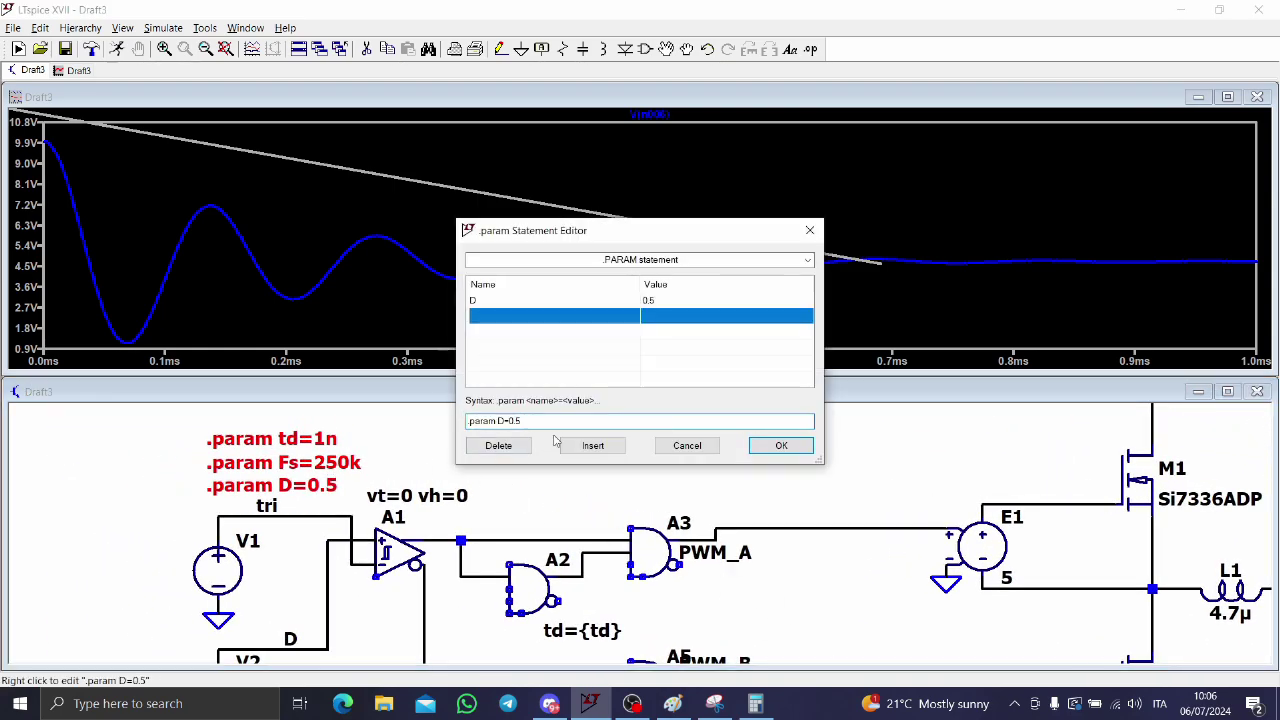
pyautogui.write('4')
pyautogui.press('Return')
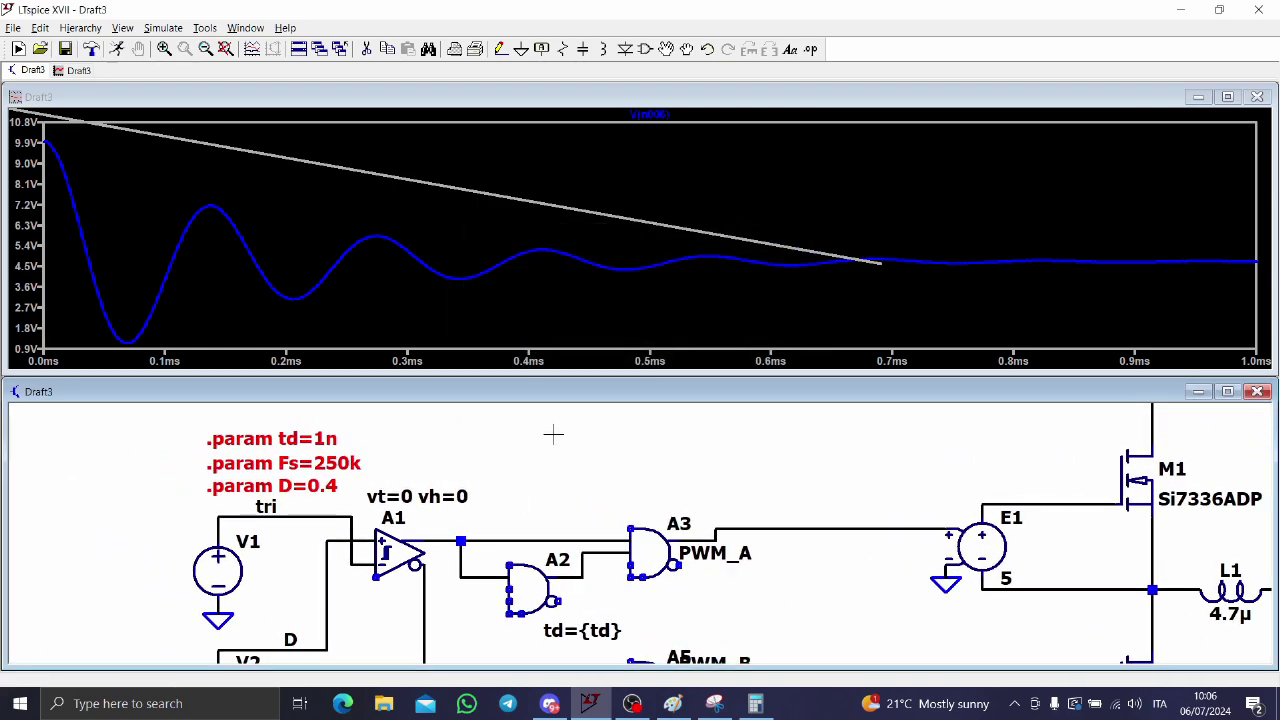
# Set the dead-time parameter td to 10n and rerun the transient simulation.
pyautogui.rightClick(317, 440)
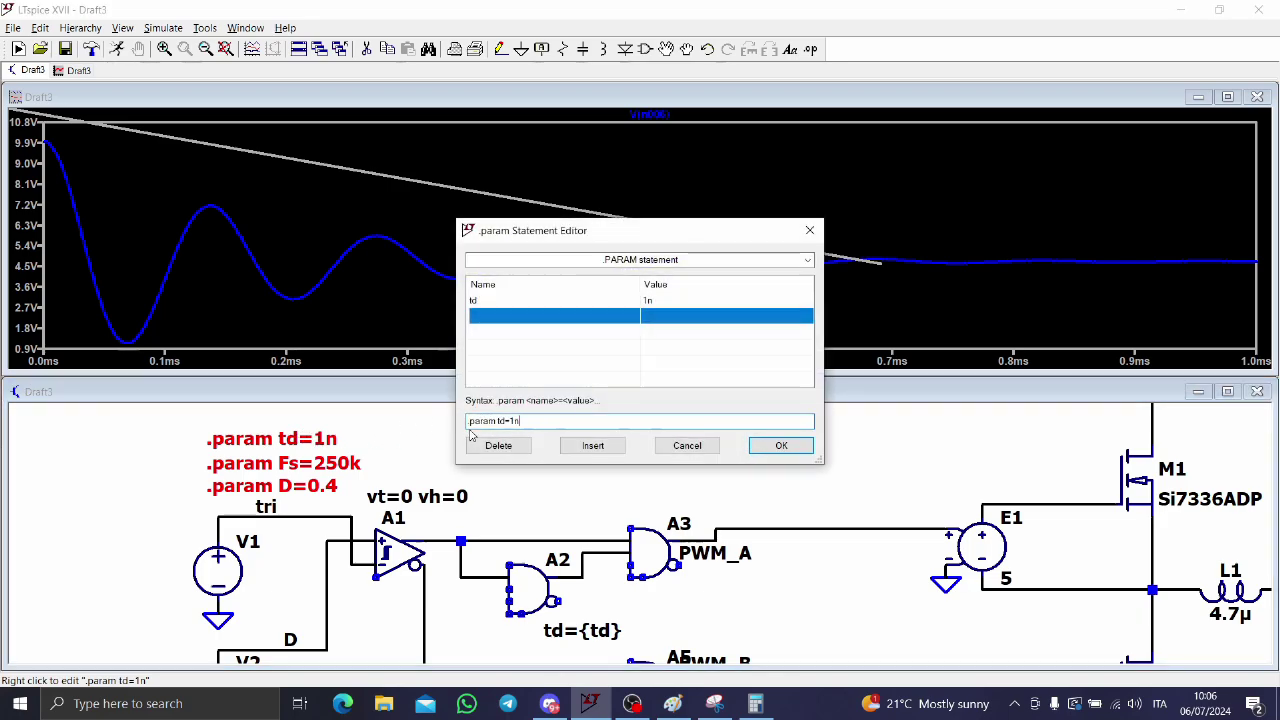
pyautogui.press('Return')
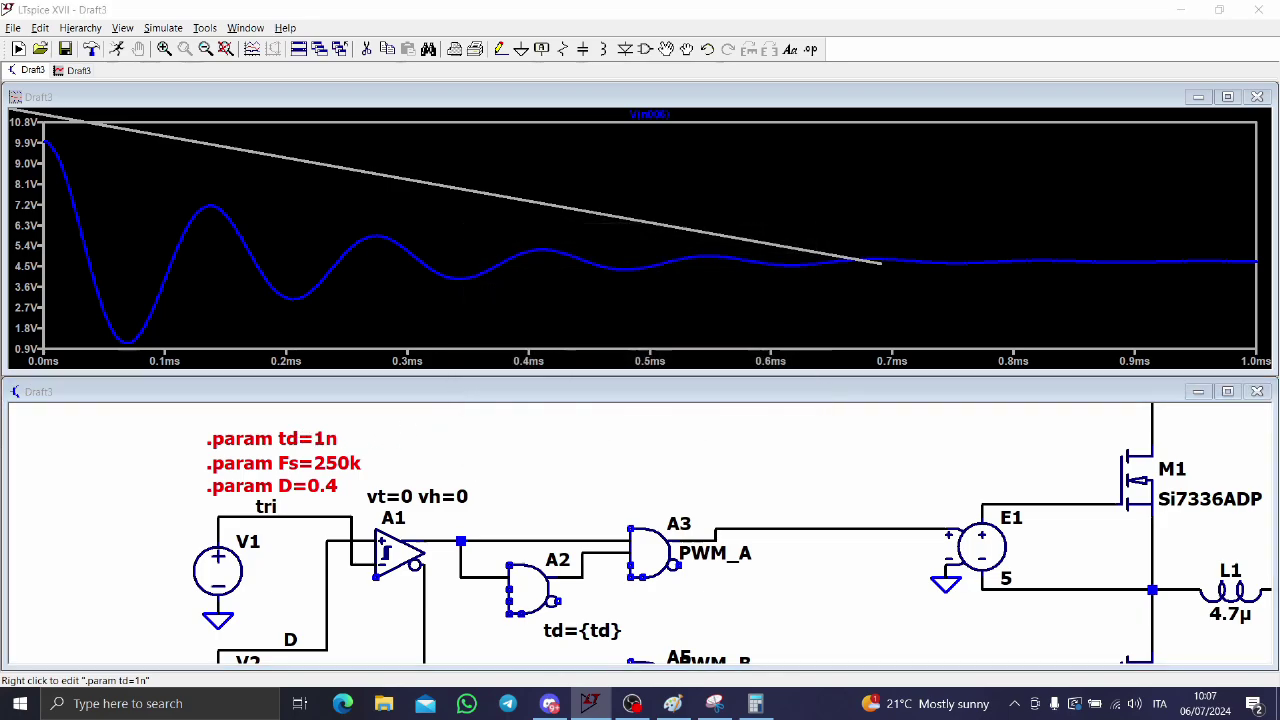
pyautogui.click(116, 50)
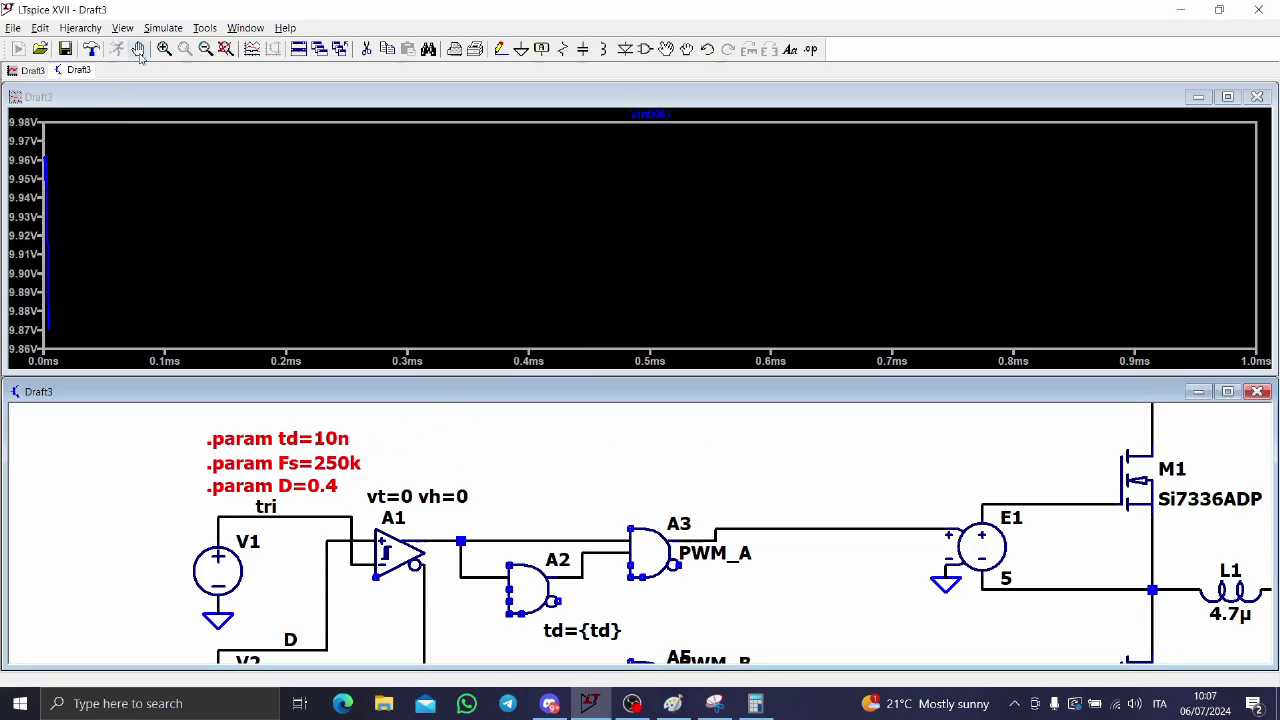
# Plot PWM_A and PWM_B together and examine their switching edges within the 120 to 175 µs range.
pyautogui.click(829, 530)
pyautogui.moveTo(829, 624); pyautogui.dragTo(763, 514)
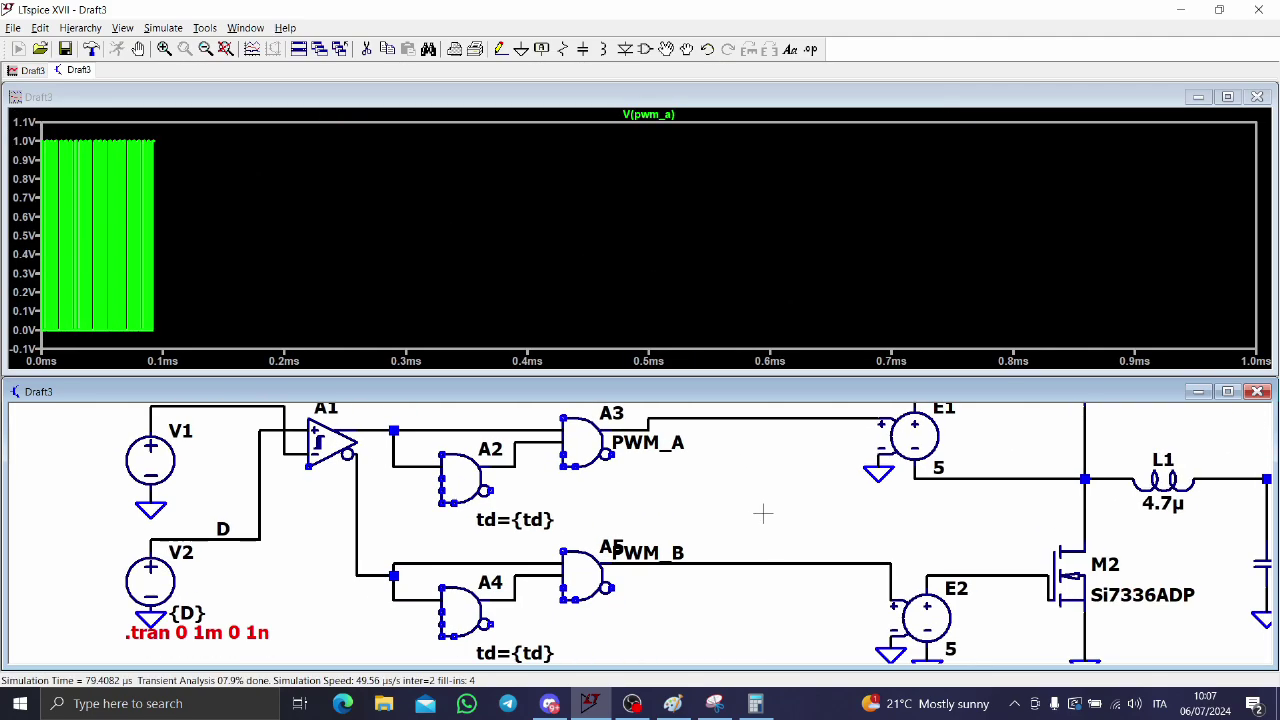
pyautogui.click(769, 563)
pyautogui.click(177, 334)
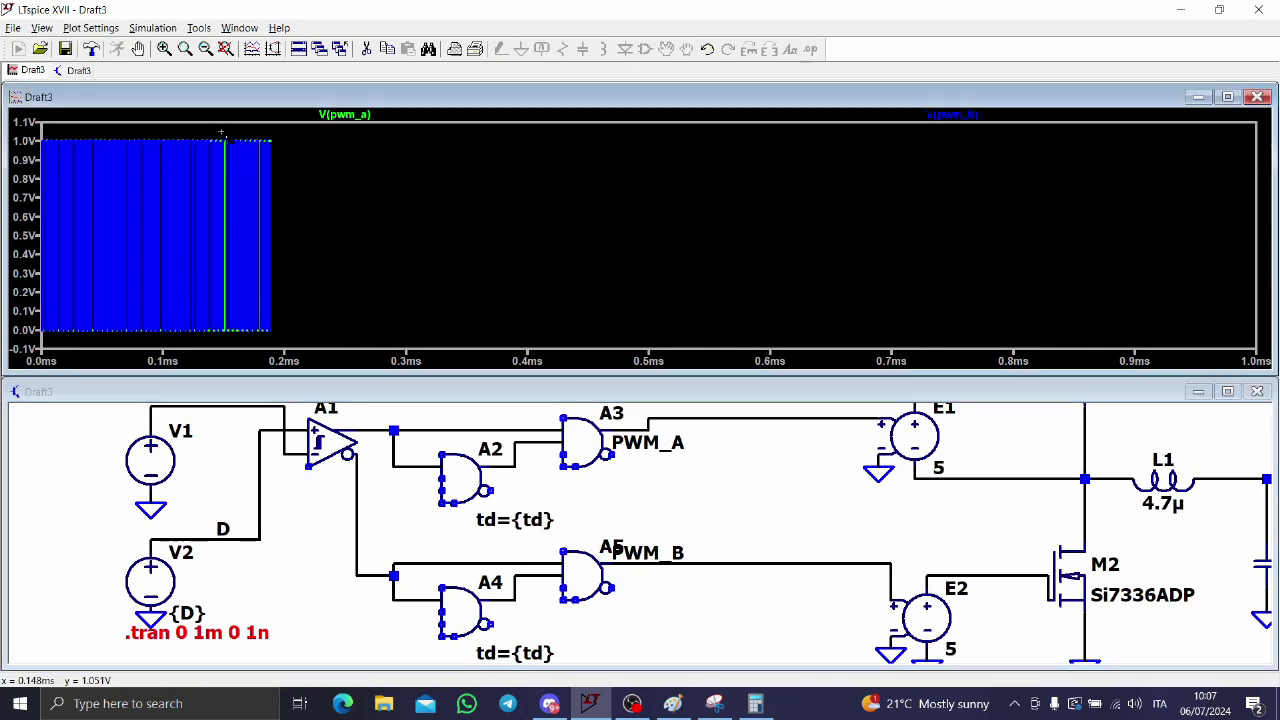
pyautogui.moveTo(250, 342); pyautogui.dragTo(186, 142)
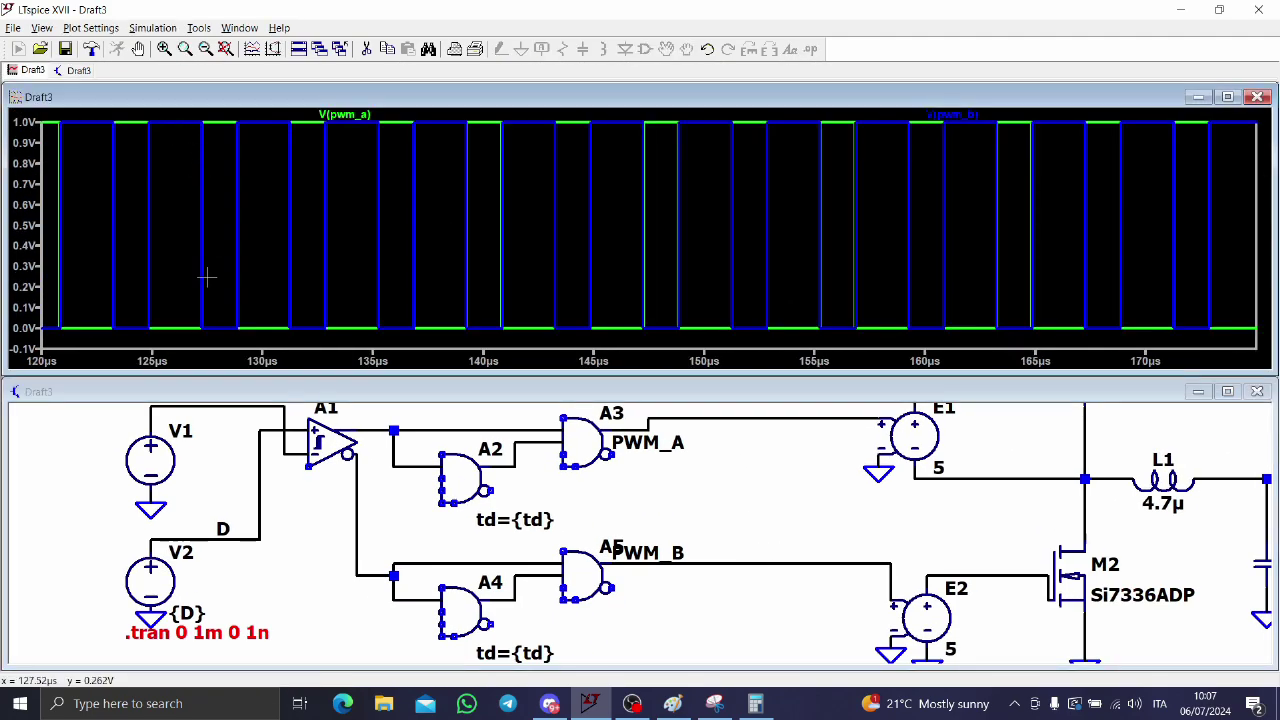
pyautogui.moveTo(179, 333); pyautogui.dragTo(316, 108)
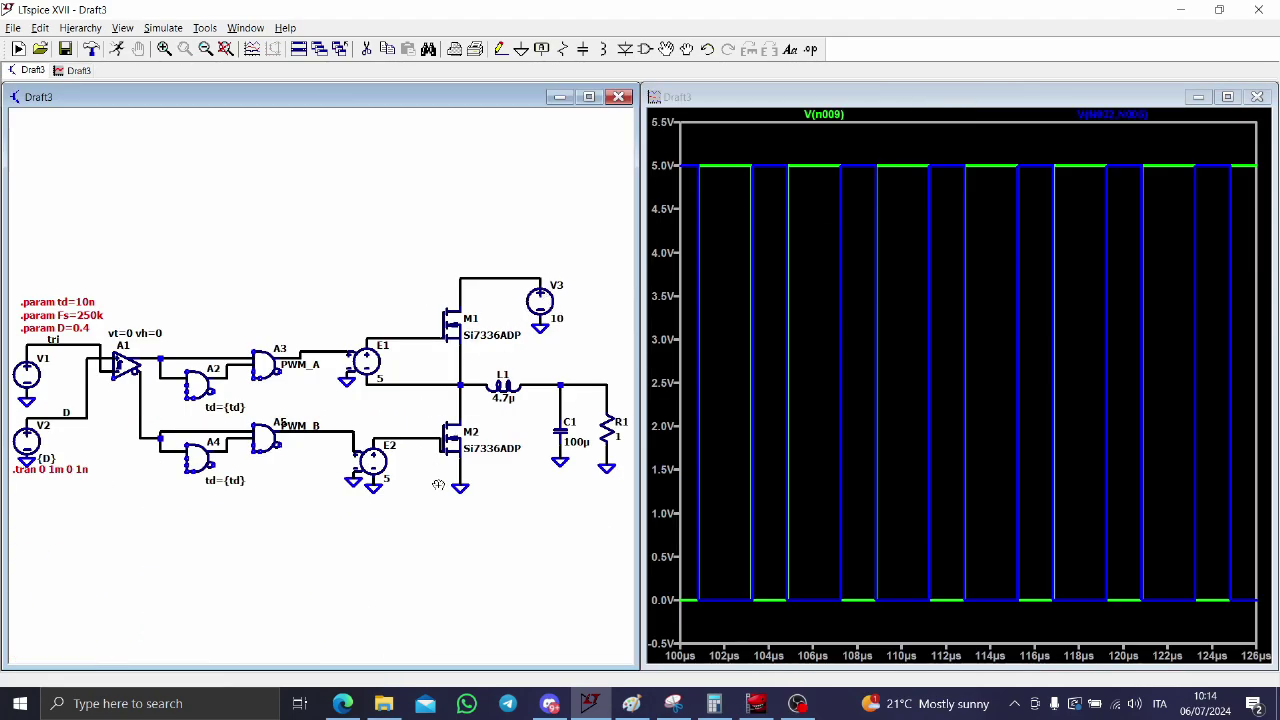
# Examine the schematic from the half-bridge back to the triangle and duty cycle sources, comparator and dead-time gates, and return to the output stage.
pyautogui.scroll(1, 438, 485)
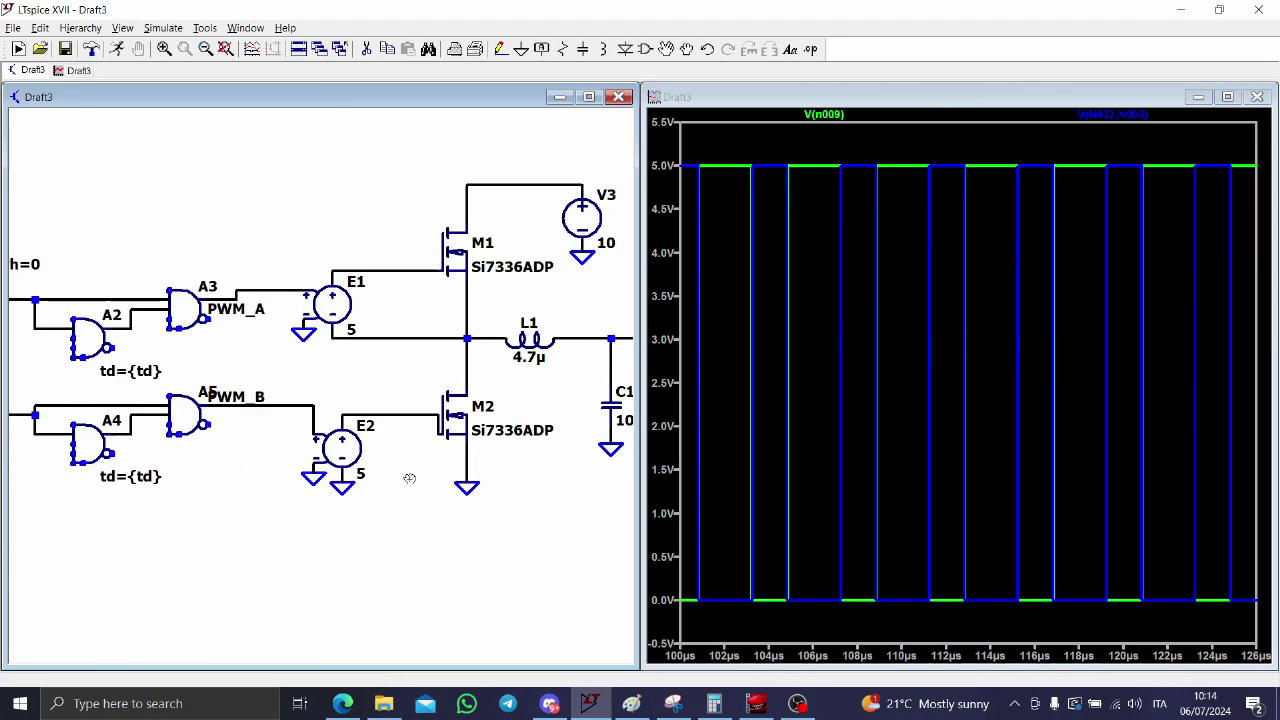
pyautogui.scroll(1, 408, 474)
pyautogui.moveTo(285, 528); pyautogui.dragTo(489, 543)
pyautogui.scroll(-1, 495, 531)
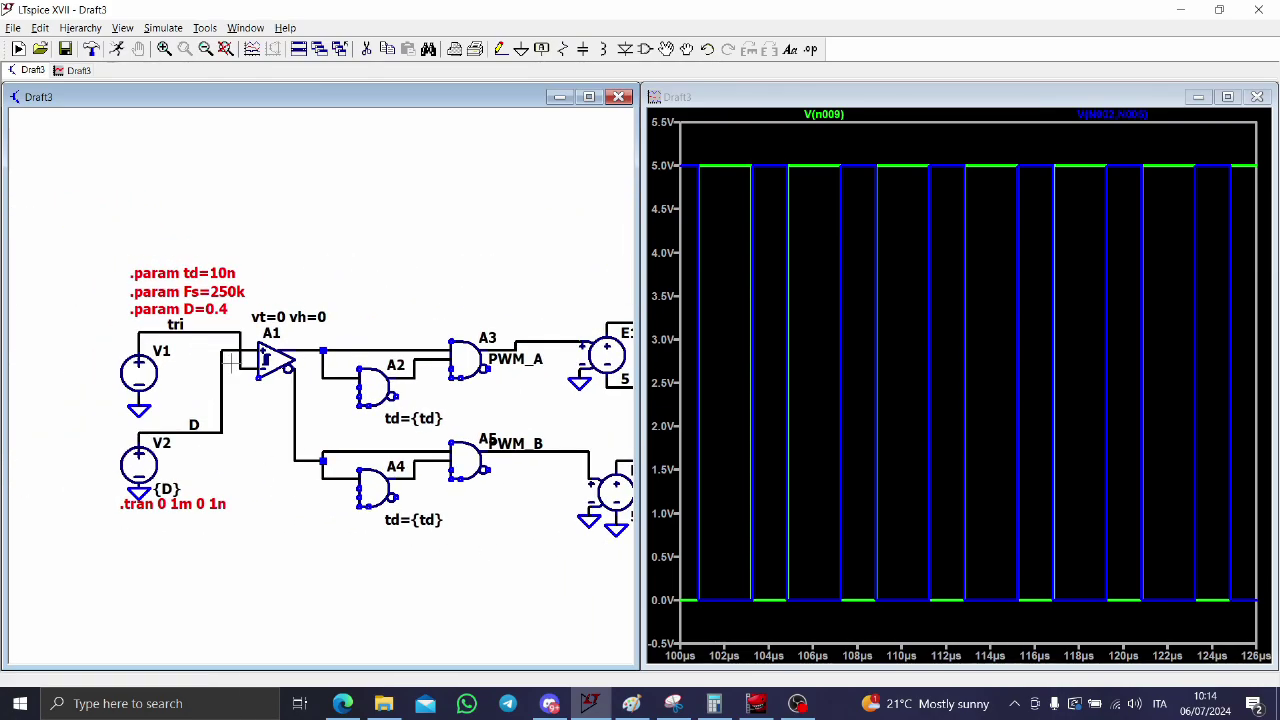
pyautogui.scroll(2, 155, 326)
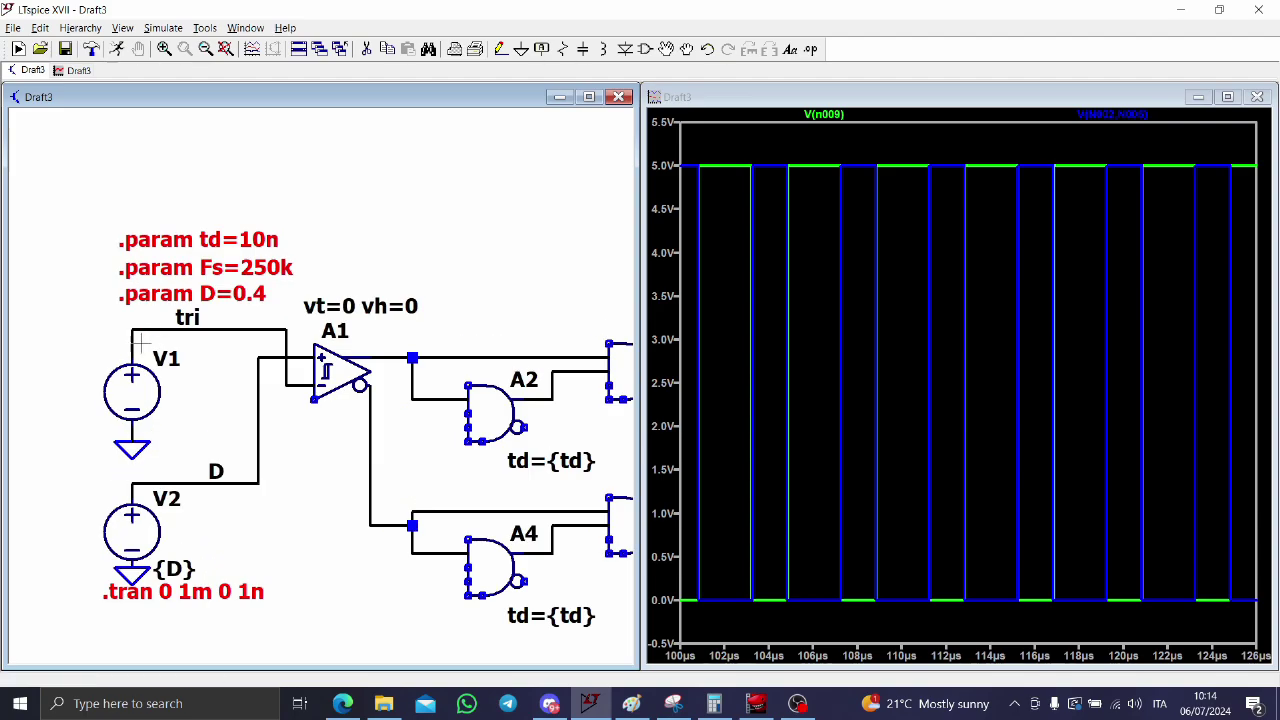
pyautogui.scroll(-3, 198, 382)
pyautogui.moveTo(267, 443); pyautogui.dragTo(96, 425)
pyautogui.moveTo(362, 540); pyautogui.dragTo(266, 524)
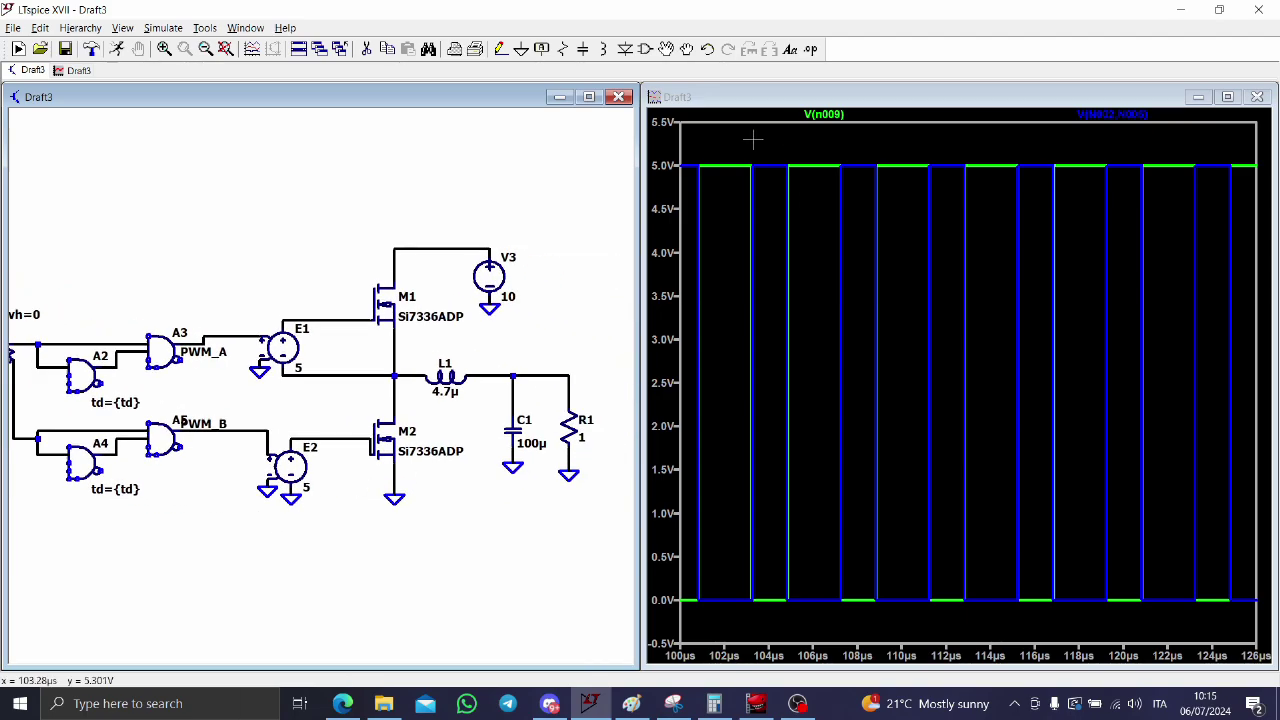
# Add a second plot pane and plot the output voltage at the C1 and R1 node in it.
pyautogui.rightClick(777, 335)
pyautogui.click(820, 430)
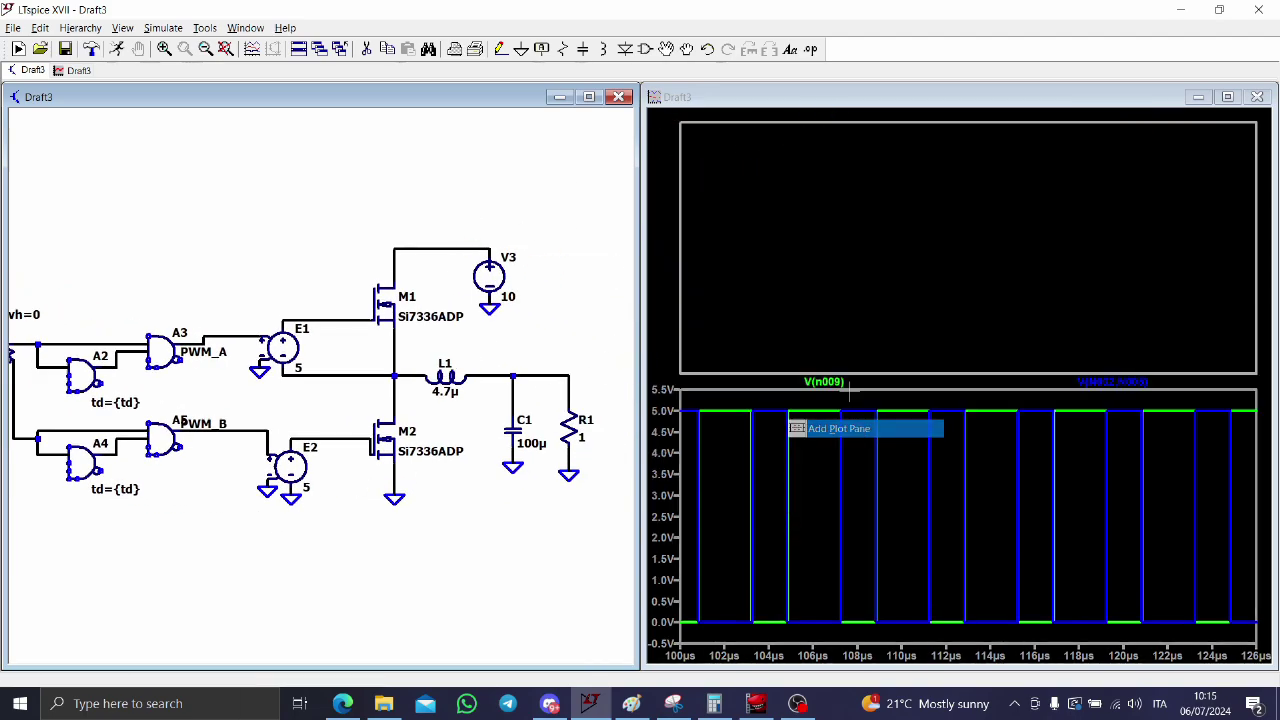
pyautogui.click(551, 377)
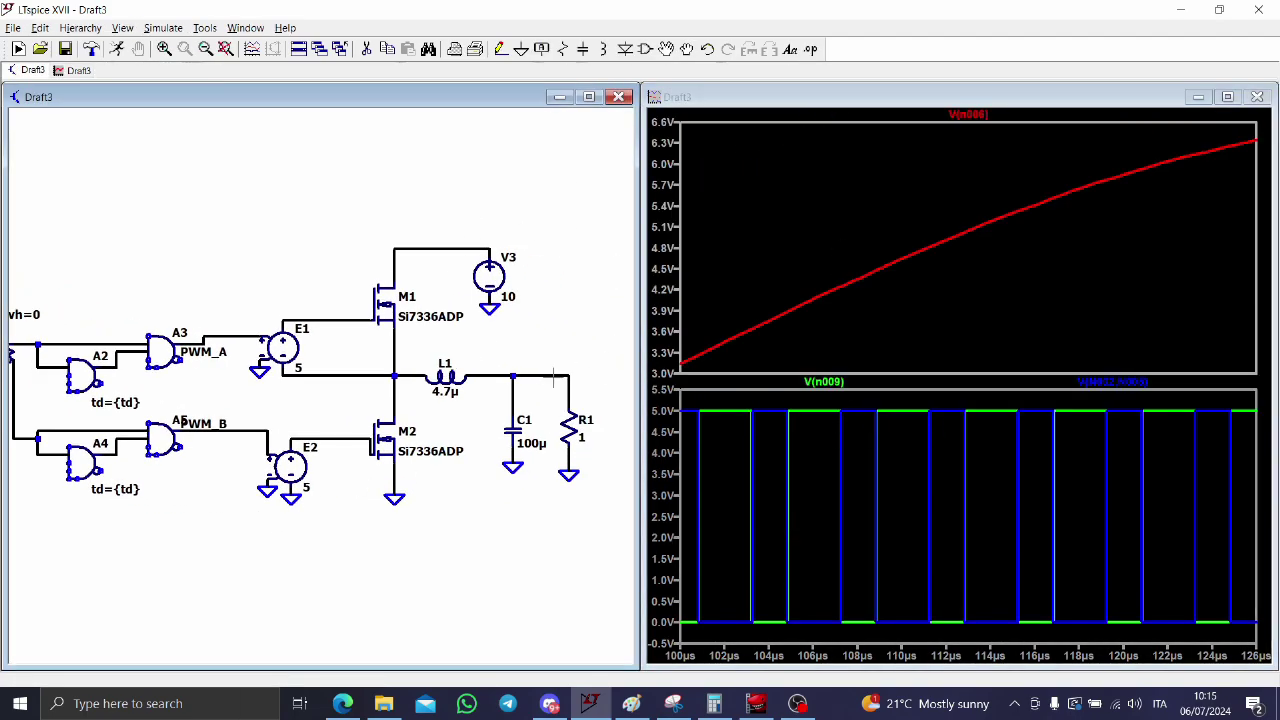
# Show the full output transient, examine the settled ripple from about 0.9926 to 1 ms, and restore the full time range.
pyautogui.rightClick(966, 253)
pyautogui.click(986, 263)
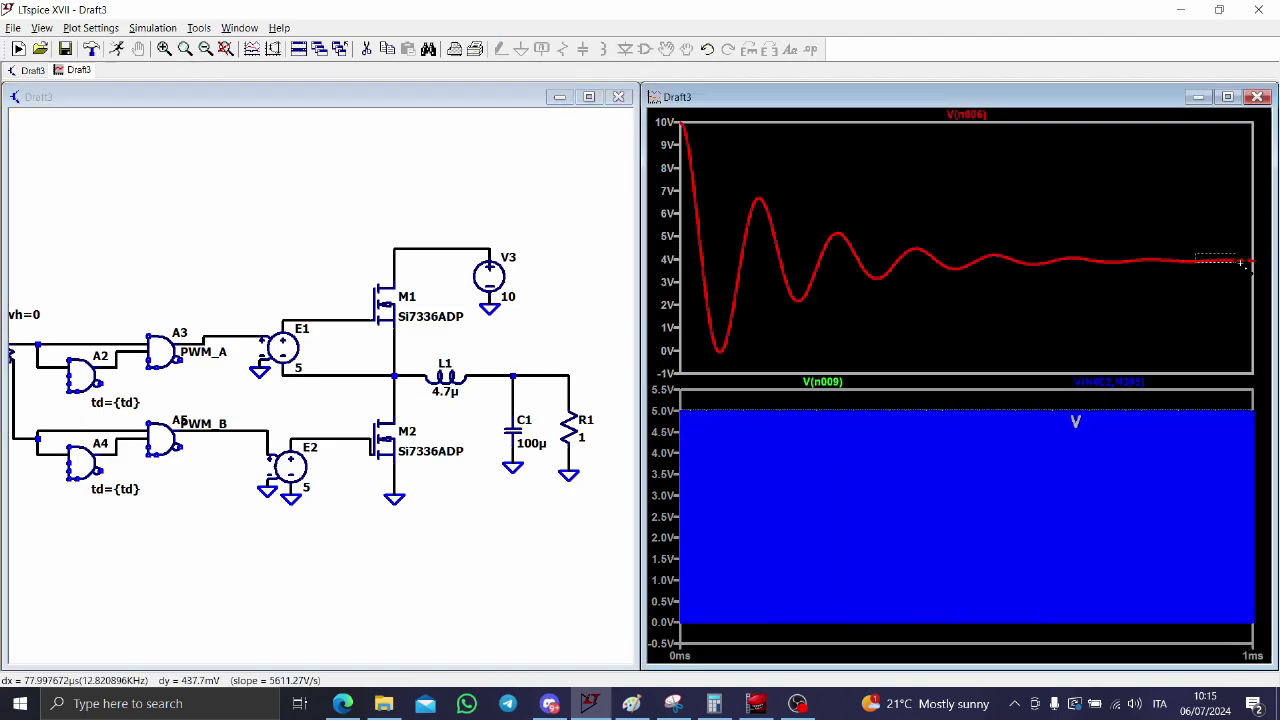
pyautogui.moveTo(1195, 252); pyautogui.dragTo(1248, 270)
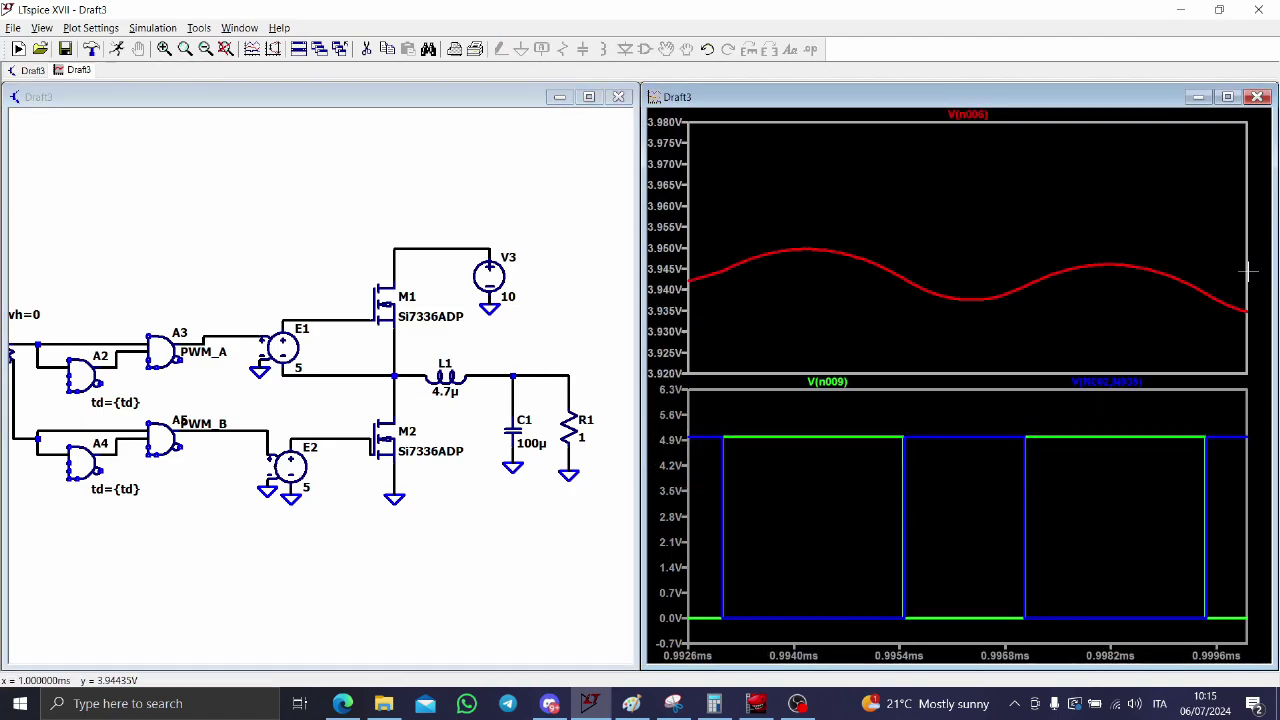
pyautogui.rightClick(1168, 256)
pyautogui.click(1050, 246)
pyautogui.moveTo(100, 529); pyautogui.dragTo(66, 497)
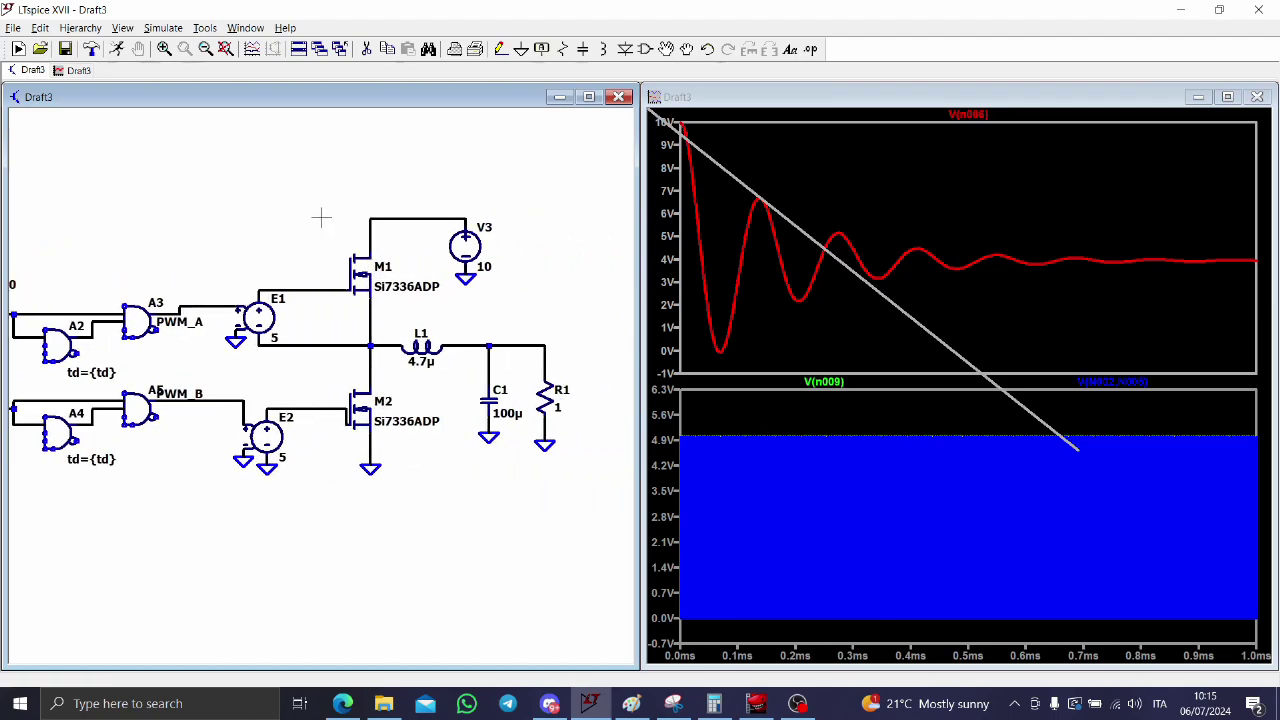